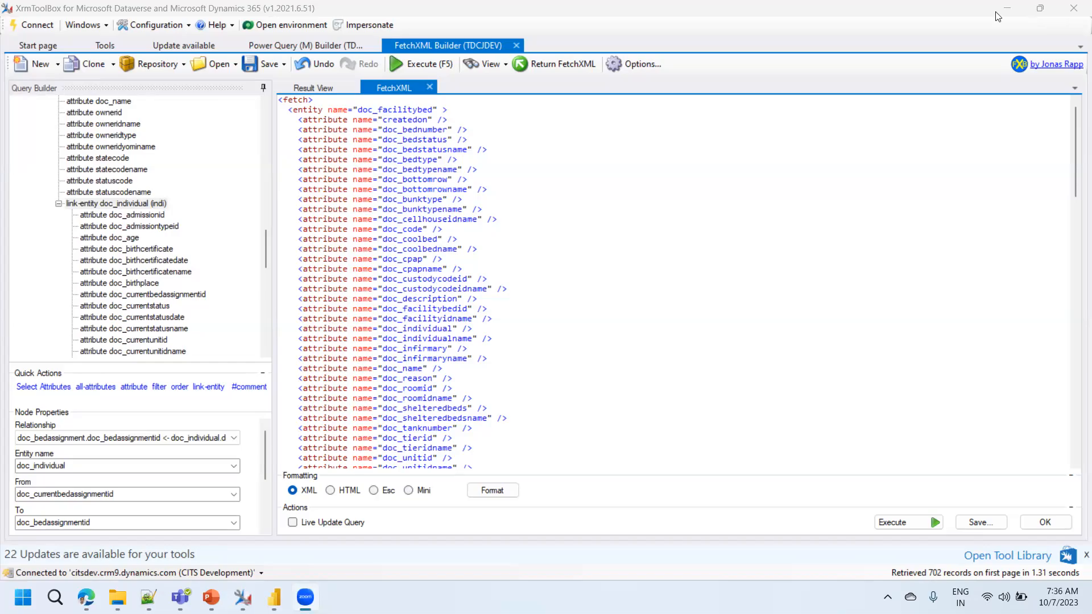
Switch to the Sales Statistics Analysis report in Power BI Desktop and reposition the Sales Customers, City and Sales Orders tables in the model diagram.
click(1006, 9)
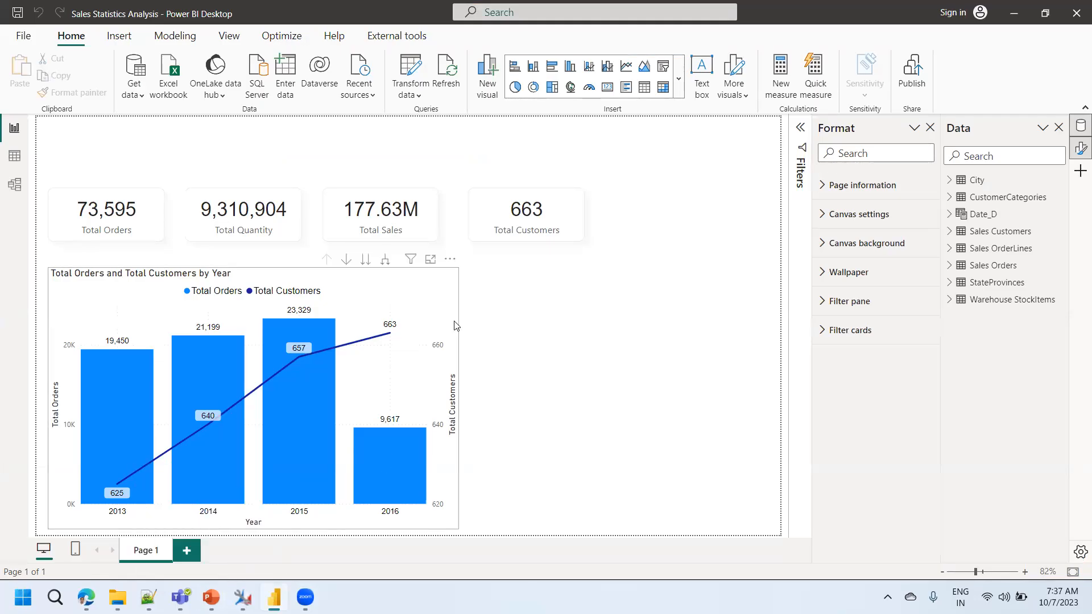
click(15, 184)
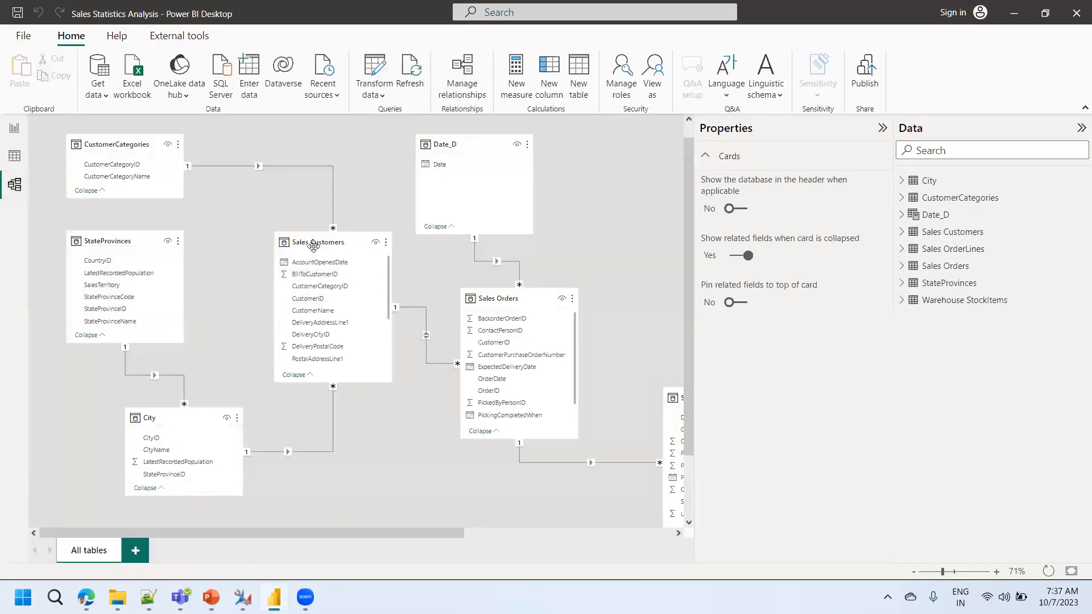
drag(313, 245, 297, 250)
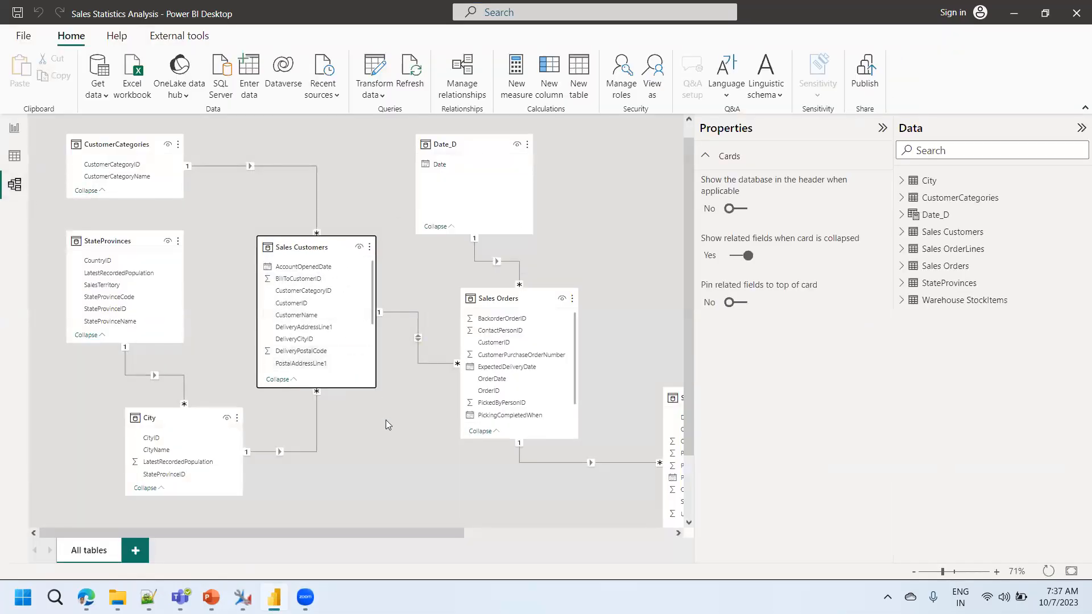
drag(173, 425, 111, 445)
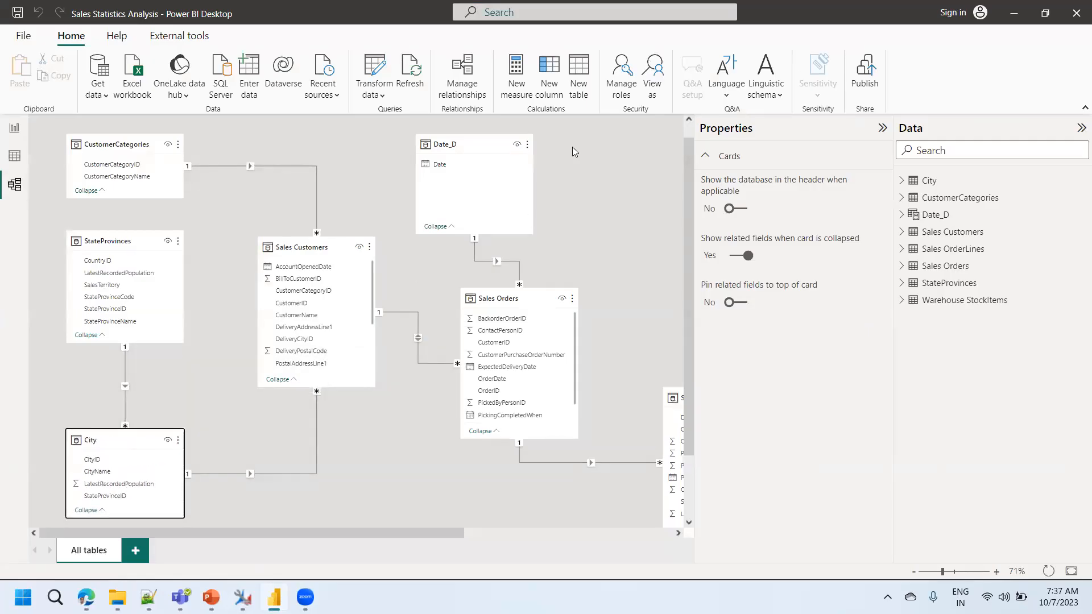
click(422, 254)
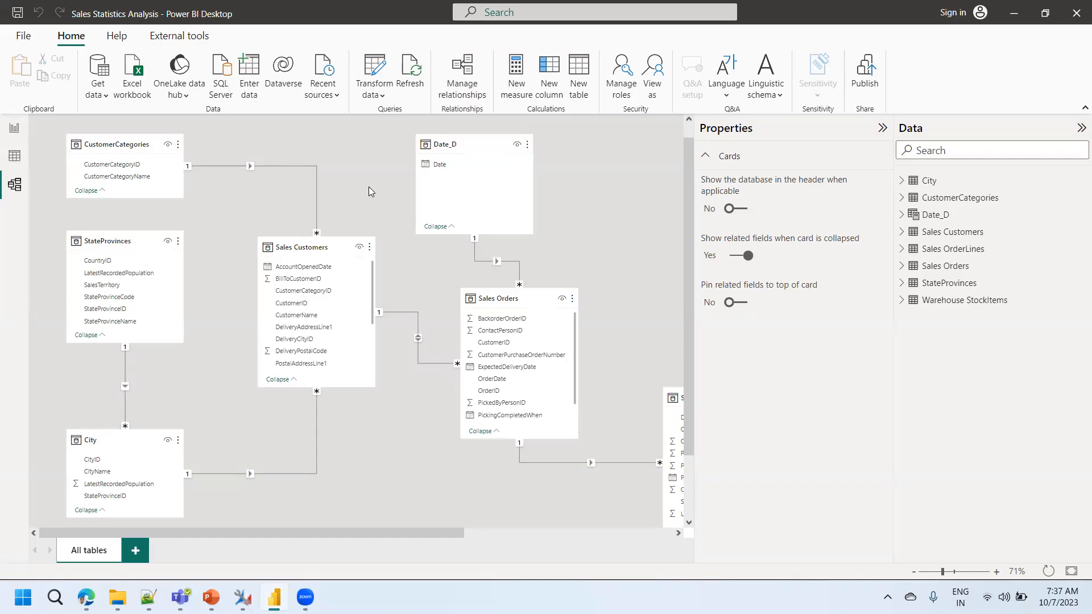
drag(502, 303, 475, 324)
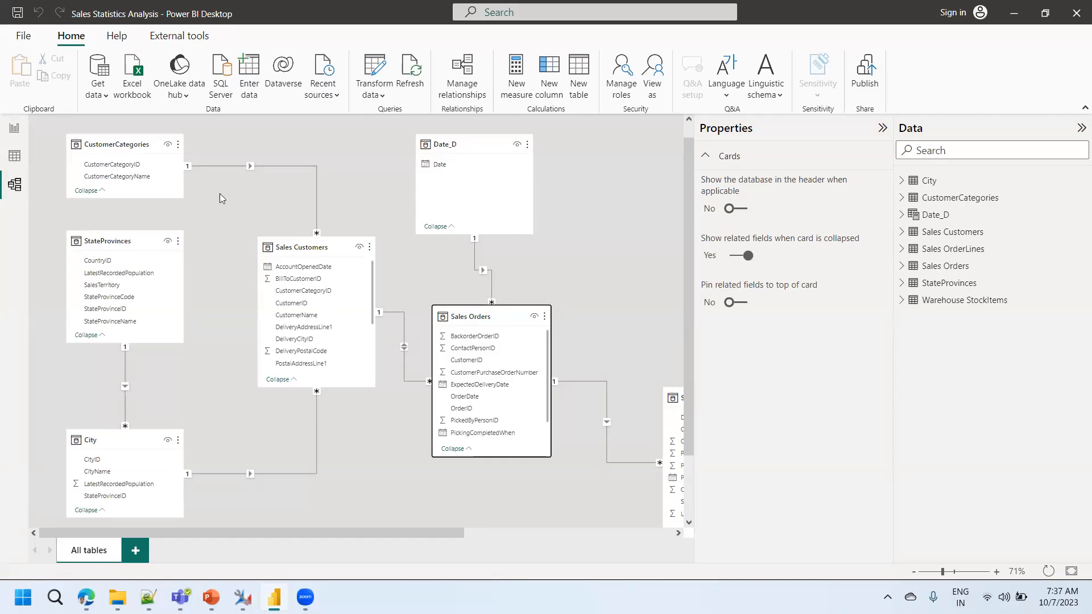
Return to the report page and examine the yearly values in the Total Orders and Total Customers by Year chart.
click(15, 130)
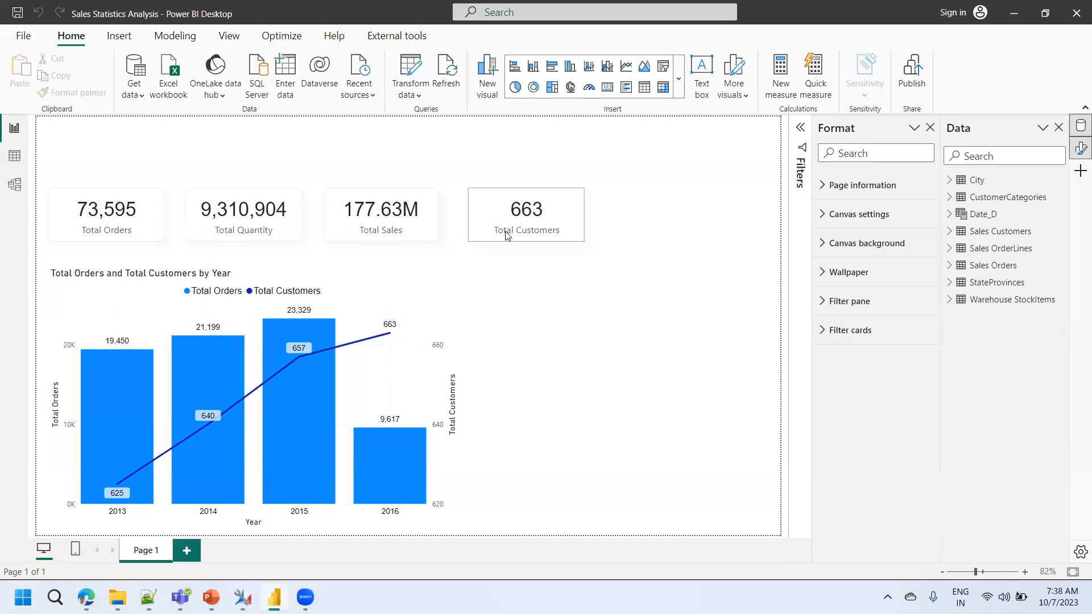
click(376, 292)
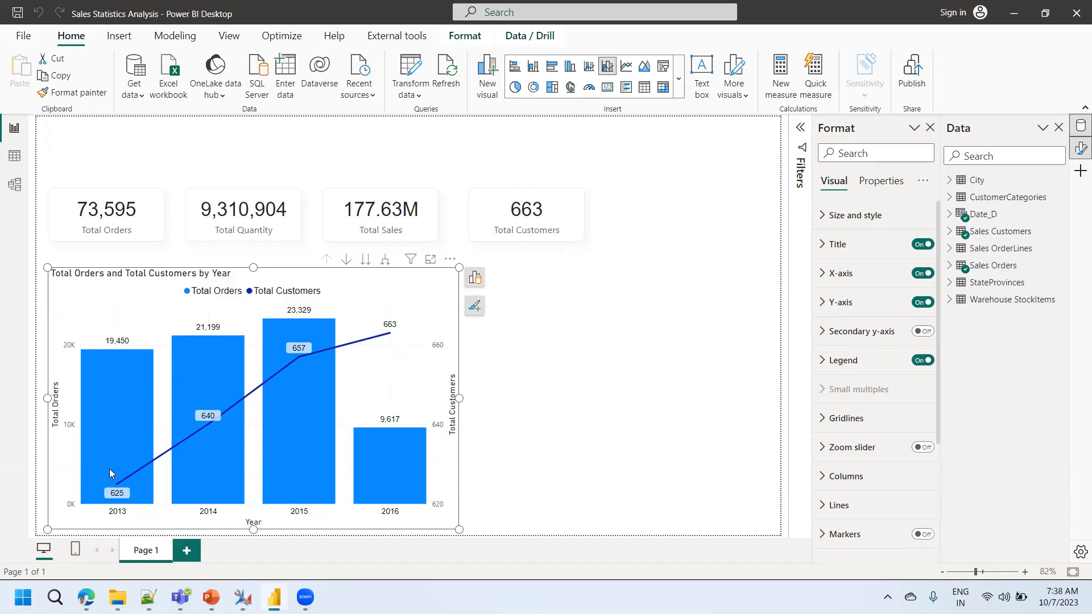
mouse_move(117, 493)
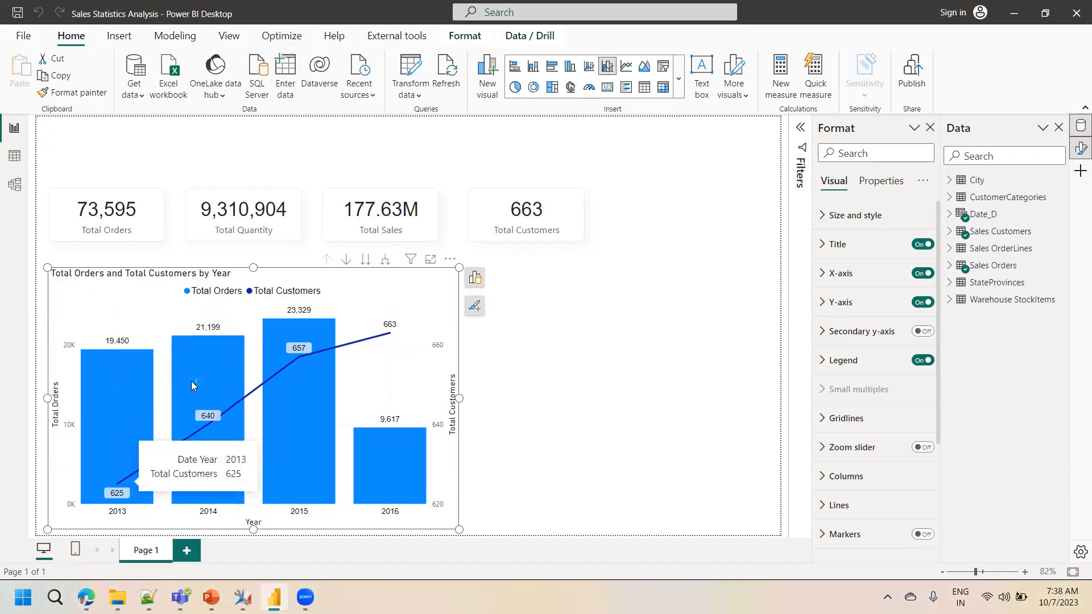
mouse_move(407, 497)
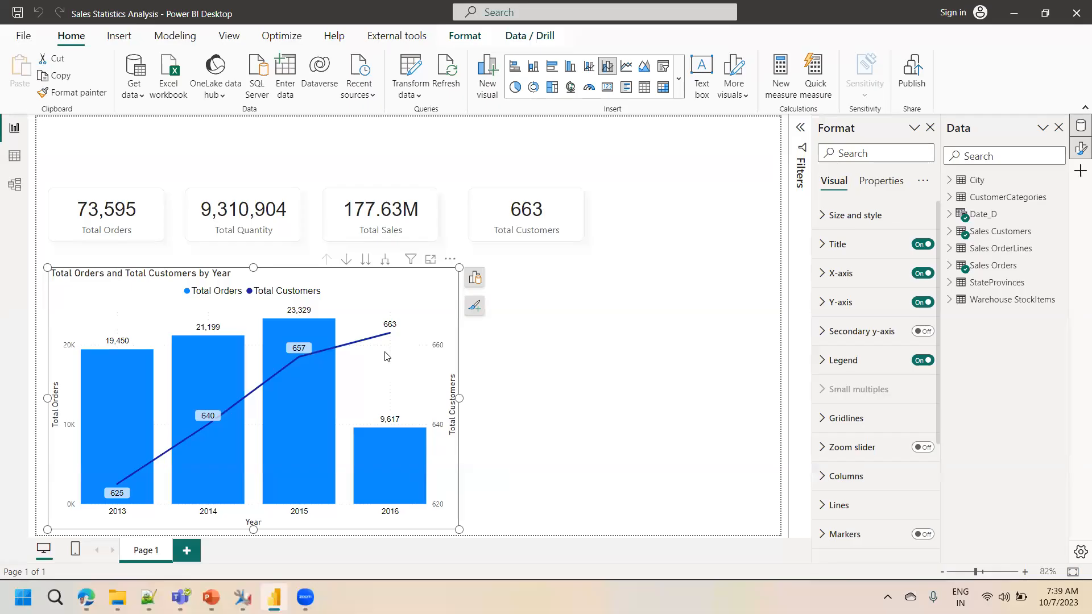
click(572, 396)
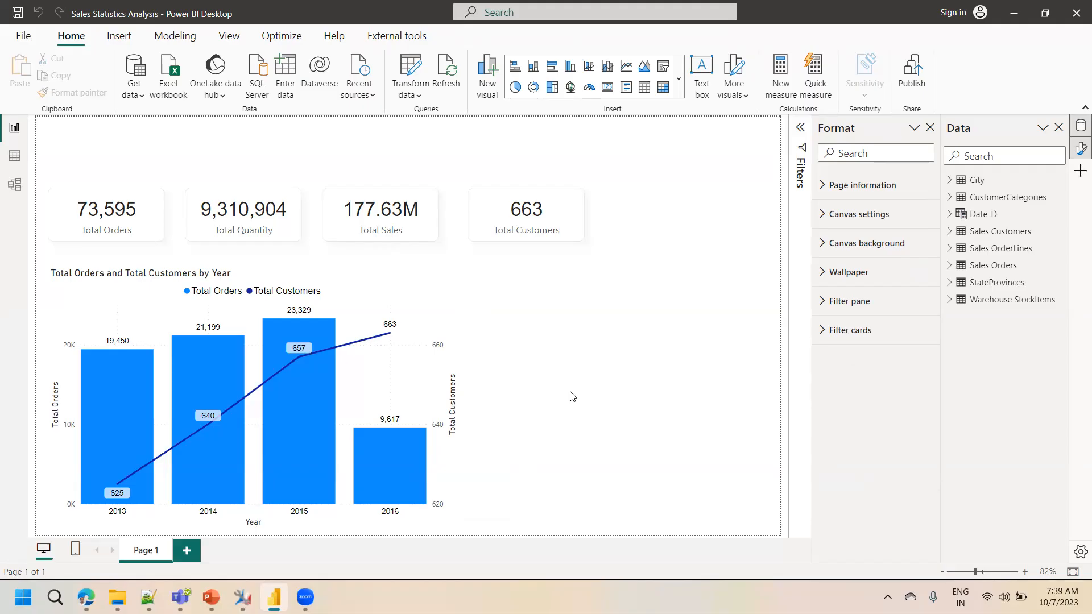
Review the data rows of the City and StateProvinces tables, and return to the report page.
click(14, 155)
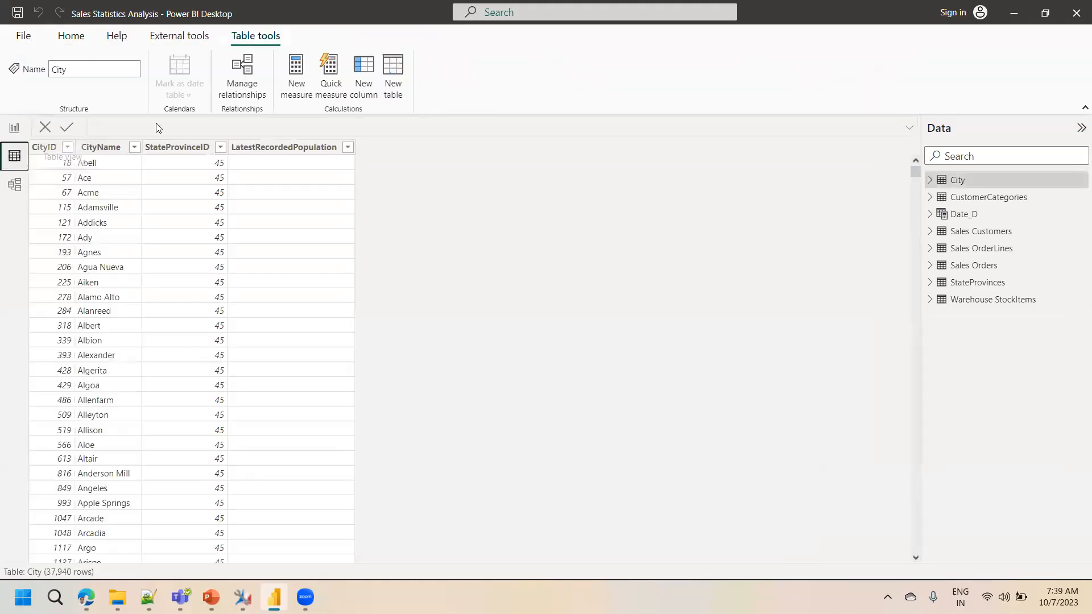
click(965, 283)
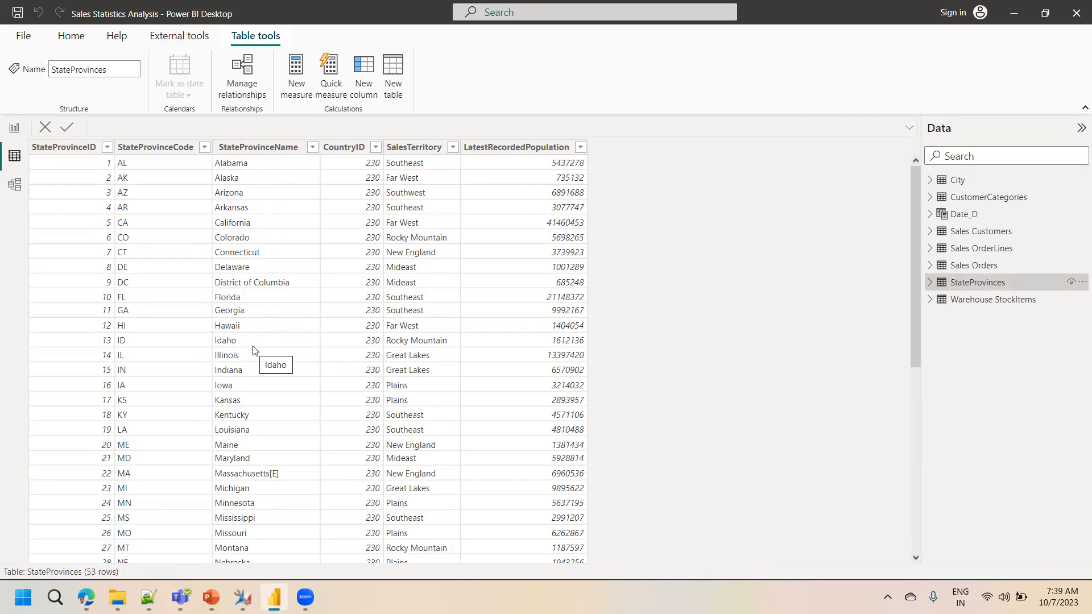
click(16, 131)
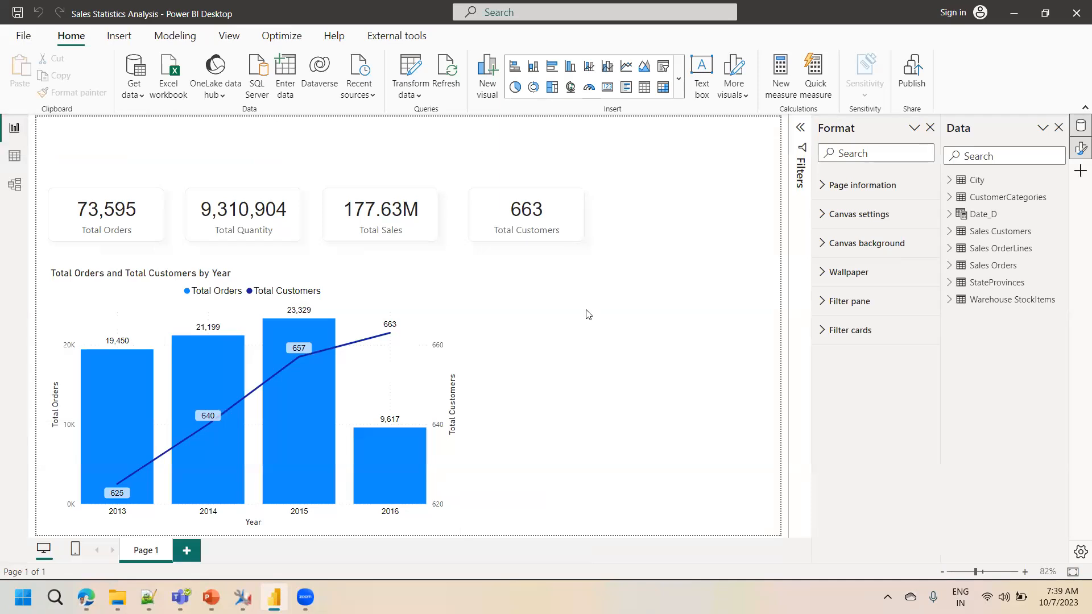
Insert a filled map visual beside the Total Orders and Total Customers by Year chart and widen it to the page edge.
click(680, 91)
drag(679, 219, 676, 302)
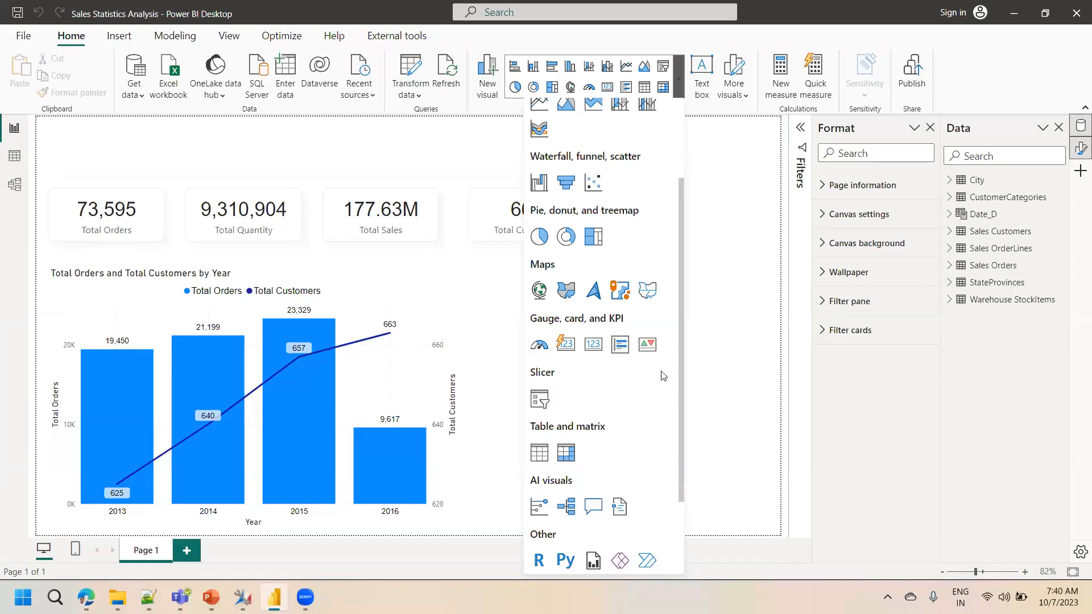
click(569, 291)
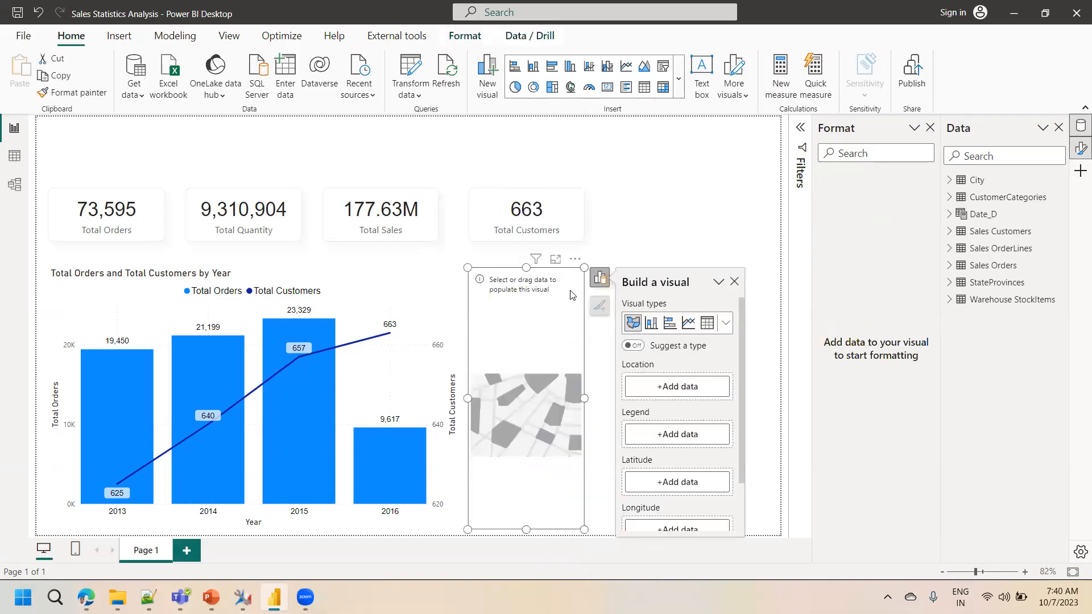
drag(584, 398, 779, 409)
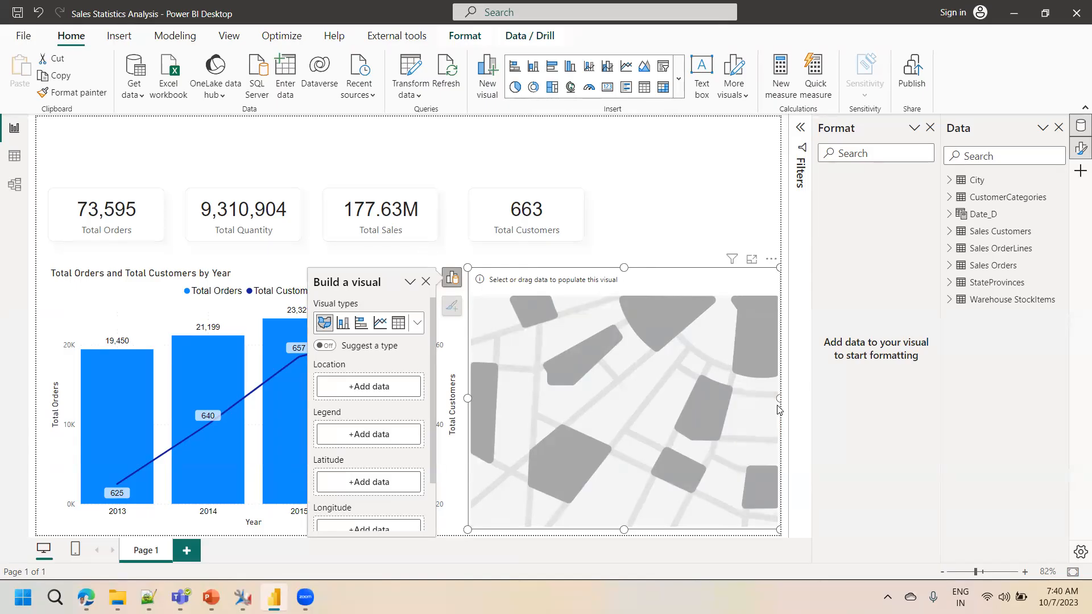
Assign the StateProvinceName field from the StateProvinces table as the map's location.
click(370, 388)
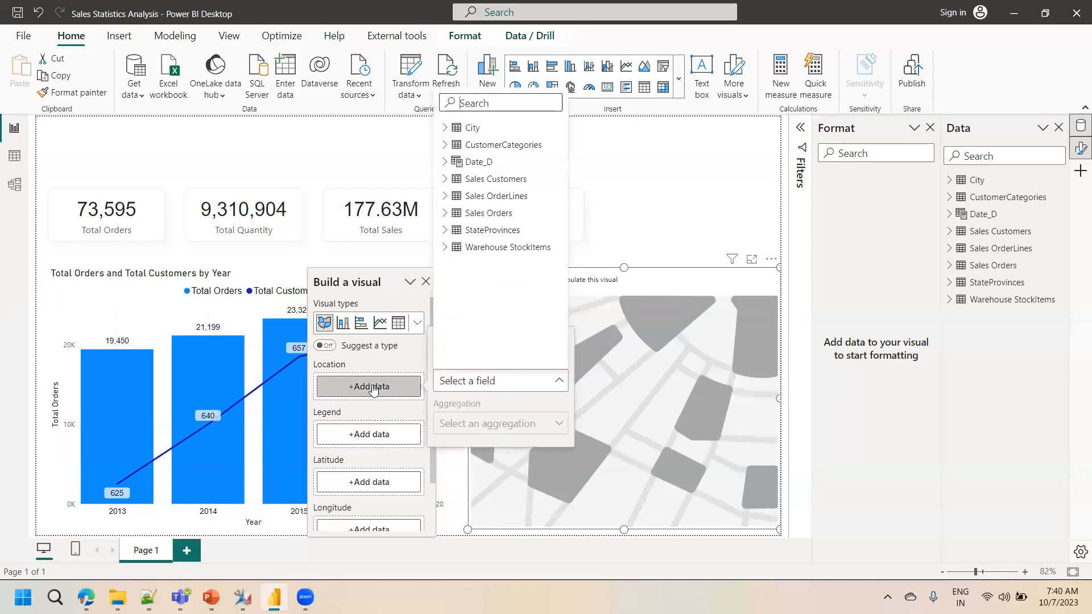
click(444, 230)
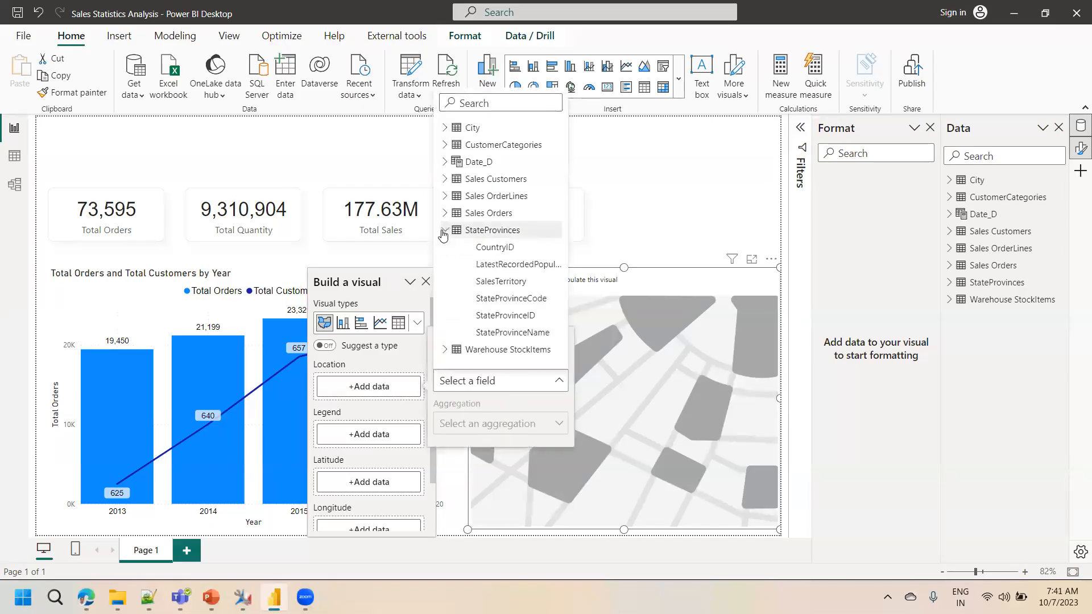
click(501, 332)
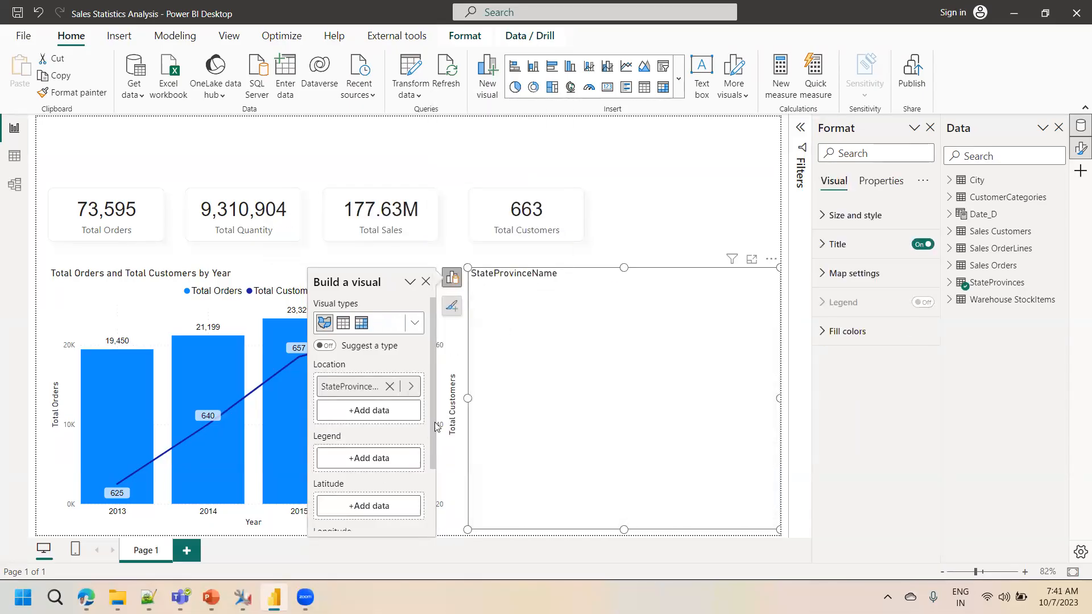
scroll(438, 451, down, 2)
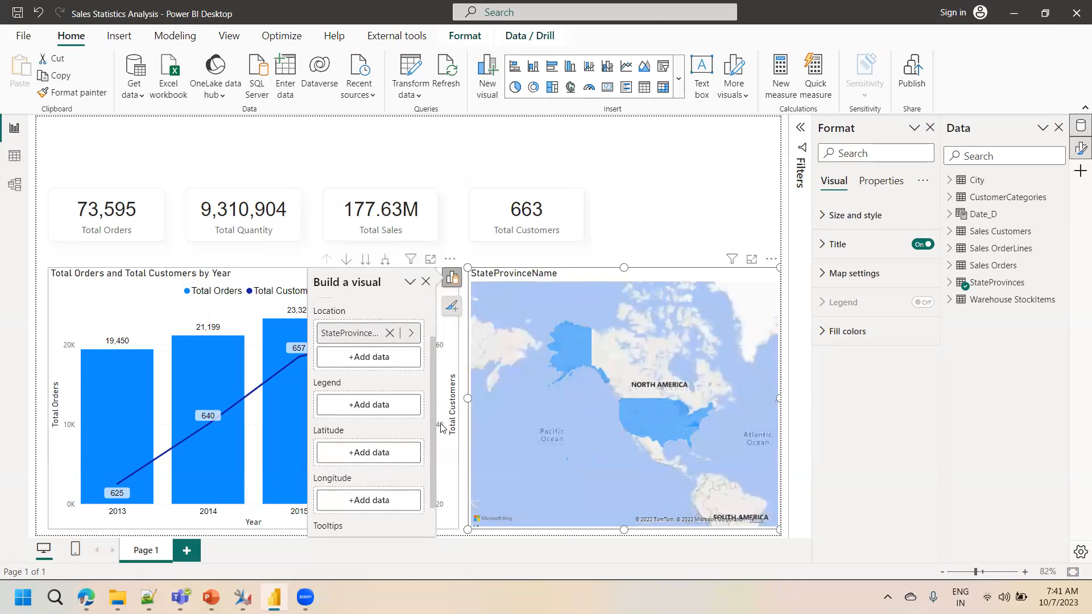
scroll(431, 426, up, 2)
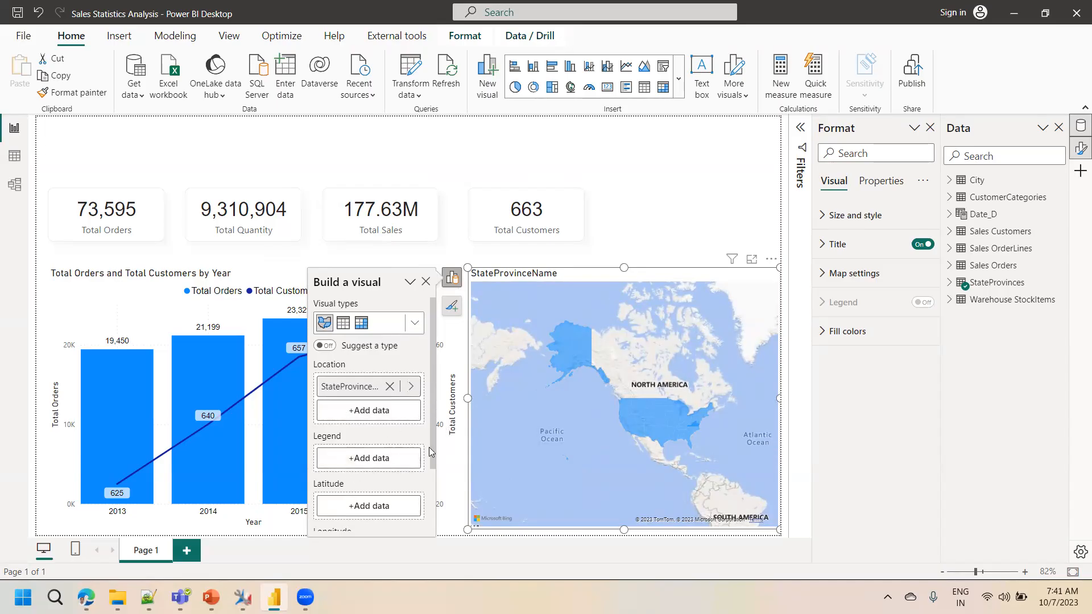
scroll(430, 452, down, 1)
scroll(424, 443, up, 1)
Open the map in focus mode and examine which regions are shaded across North America and the rest of the world.
click(751, 259)
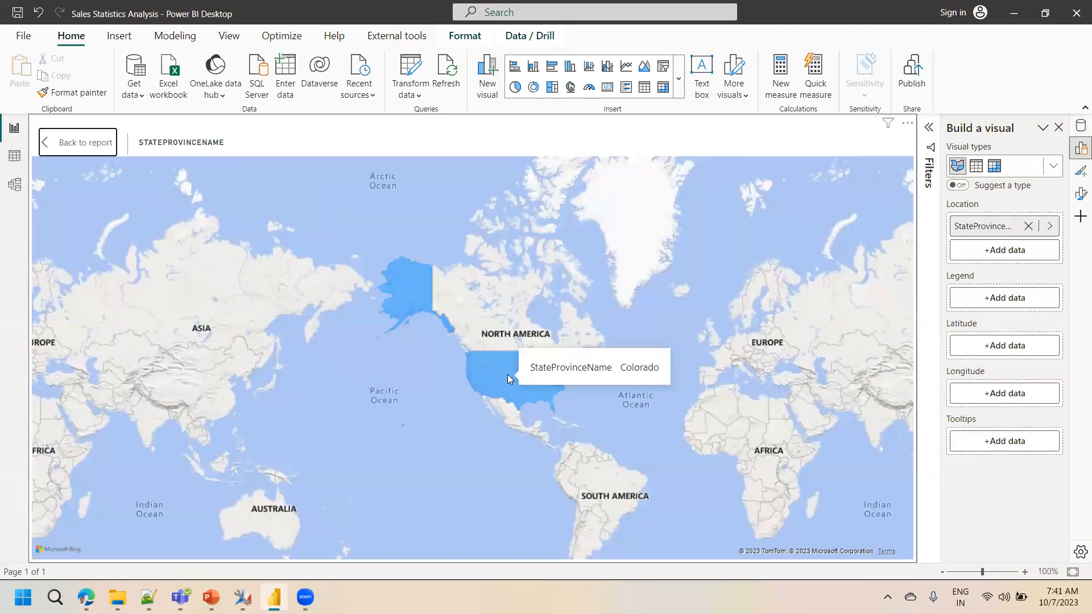
scroll(507, 374, up, 3)
scroll(575, 422, up, 5)
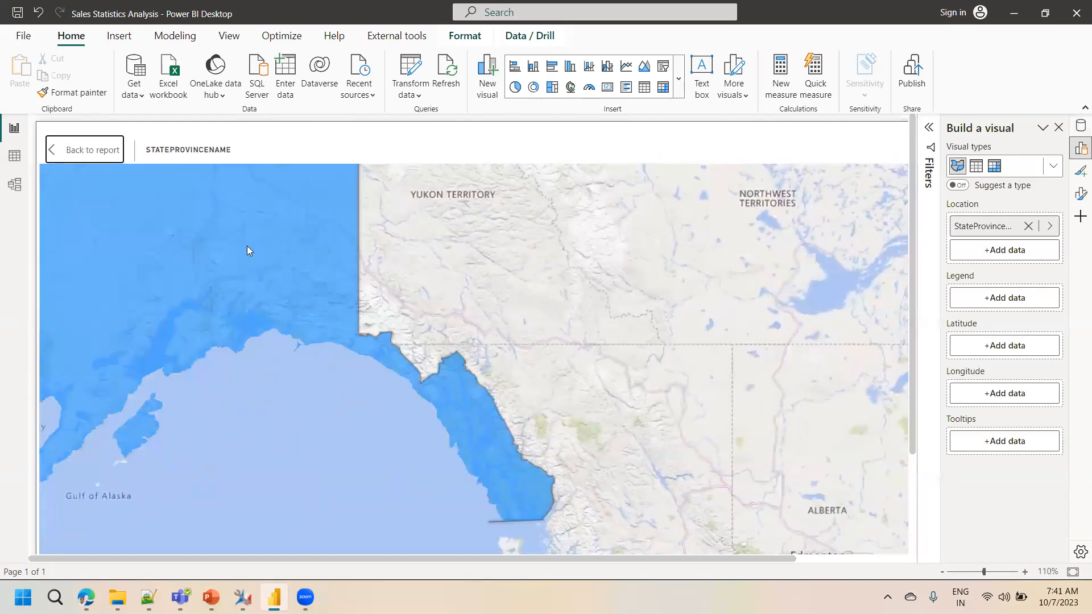
drag(423, 230, 375, 160)
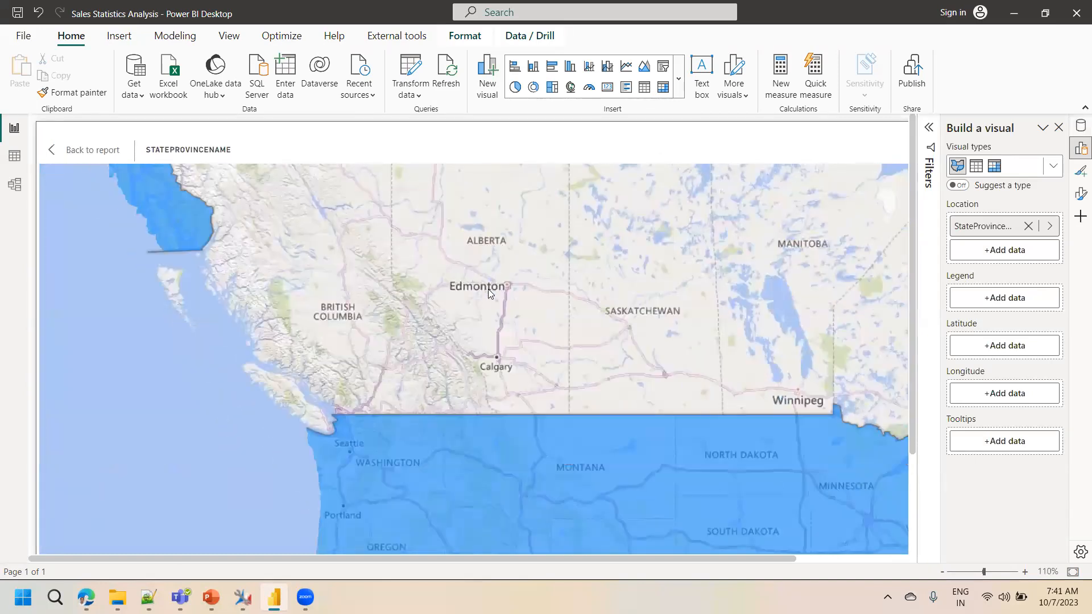
drag(580, 347, 535, 255)
scroll(502, 319, down, 5)
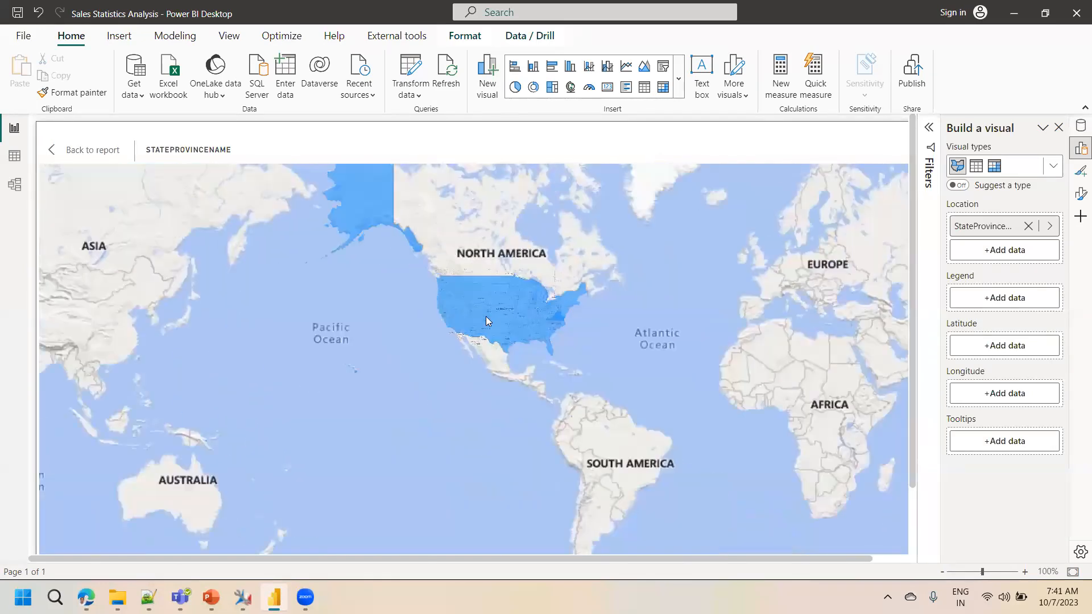
mouse_move(485, 317)
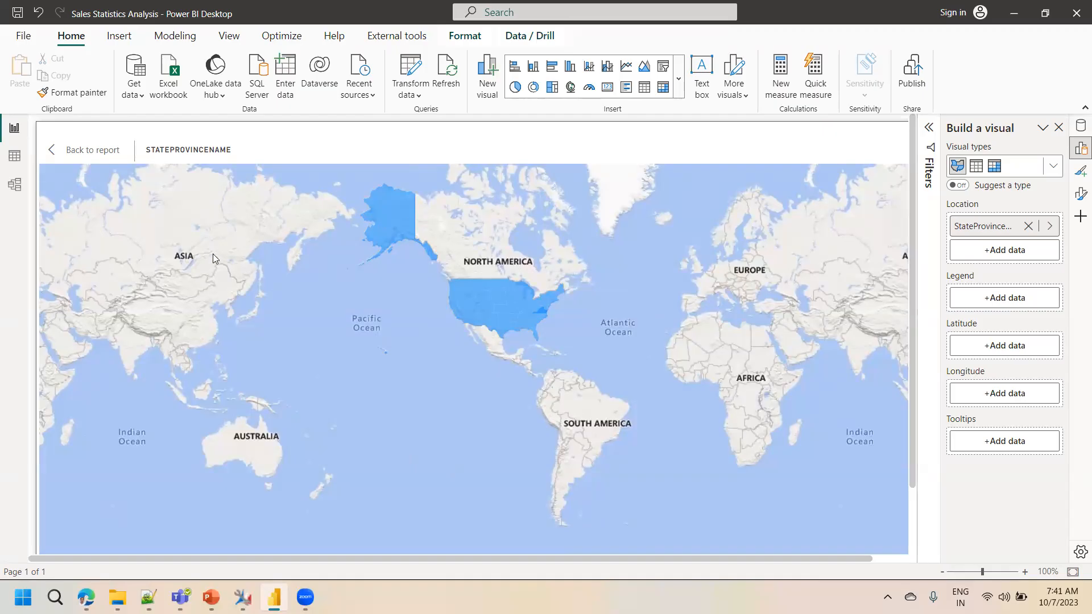
drag(746, 317, 383, 405)
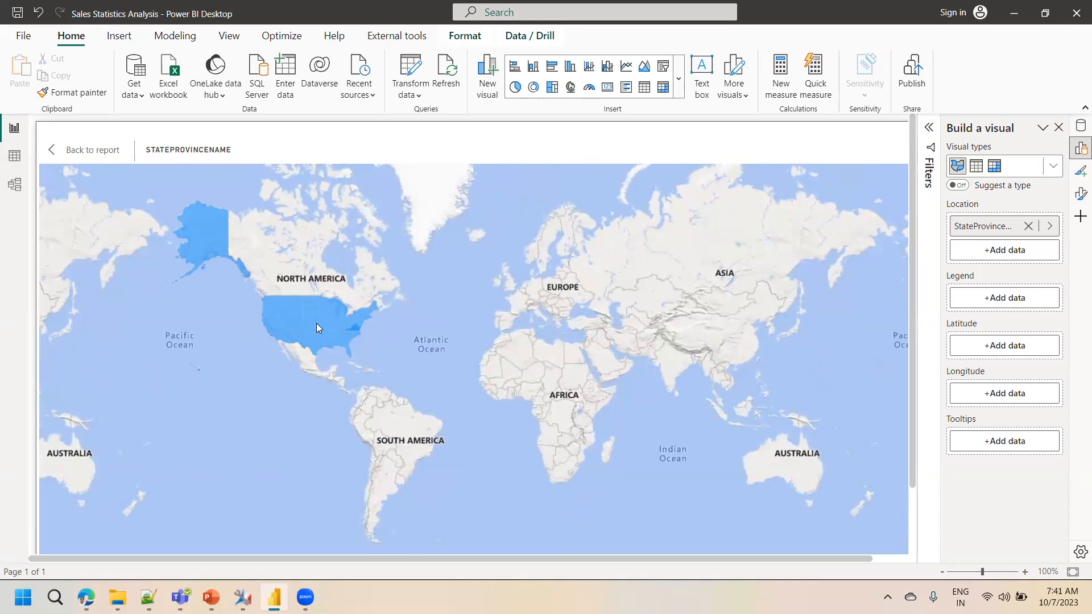
Highlight individual states on the focused map one after another, including Wyoming, Iowa, Idaho and Oregon.
scroll(316, 323, up, 3)
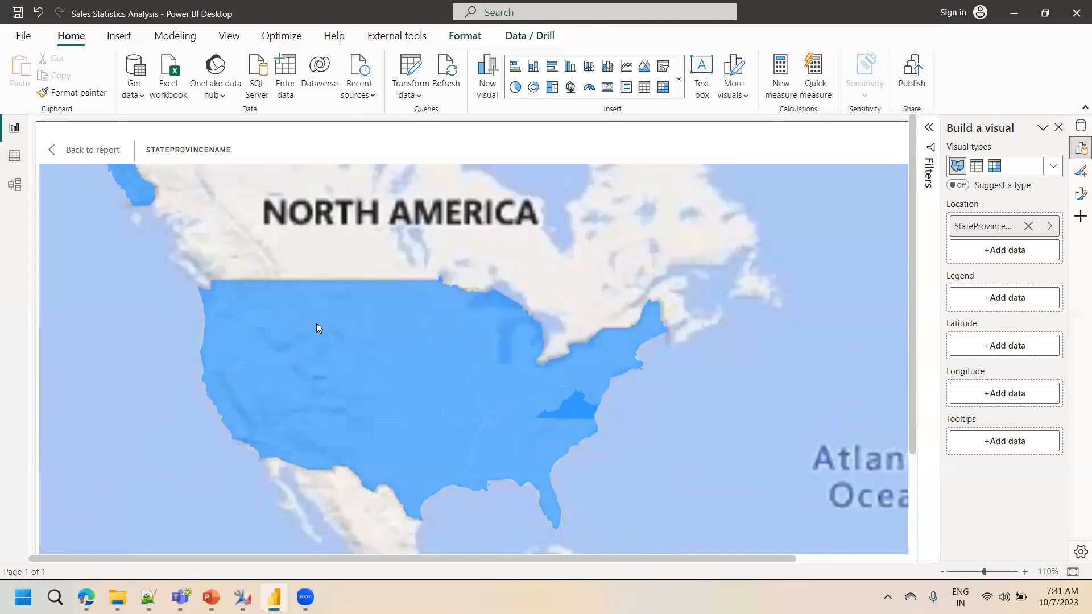
scroll(317, 328, up, 2)
drag(640, 437, 566, 388)
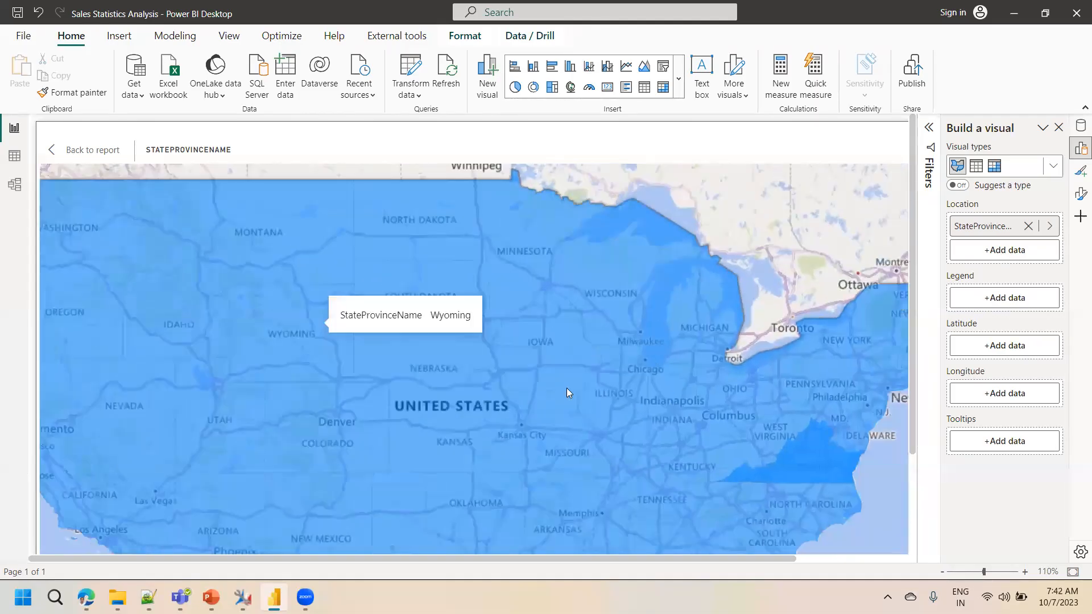
click(274, 324)
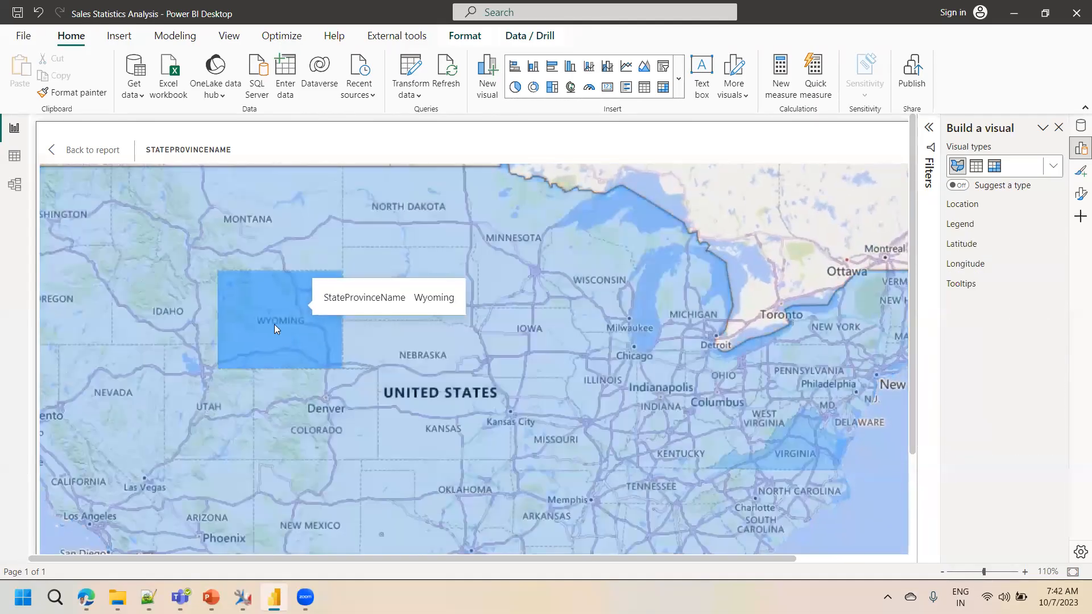
click(518, 319)
click(513, 392)
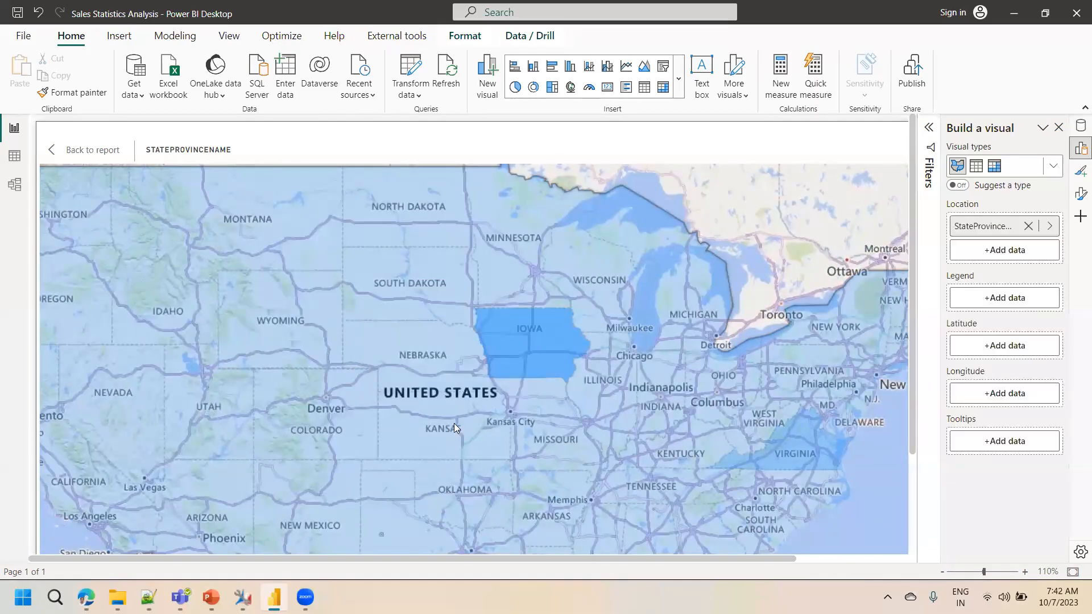
click(239, 447)
click(154, 337)
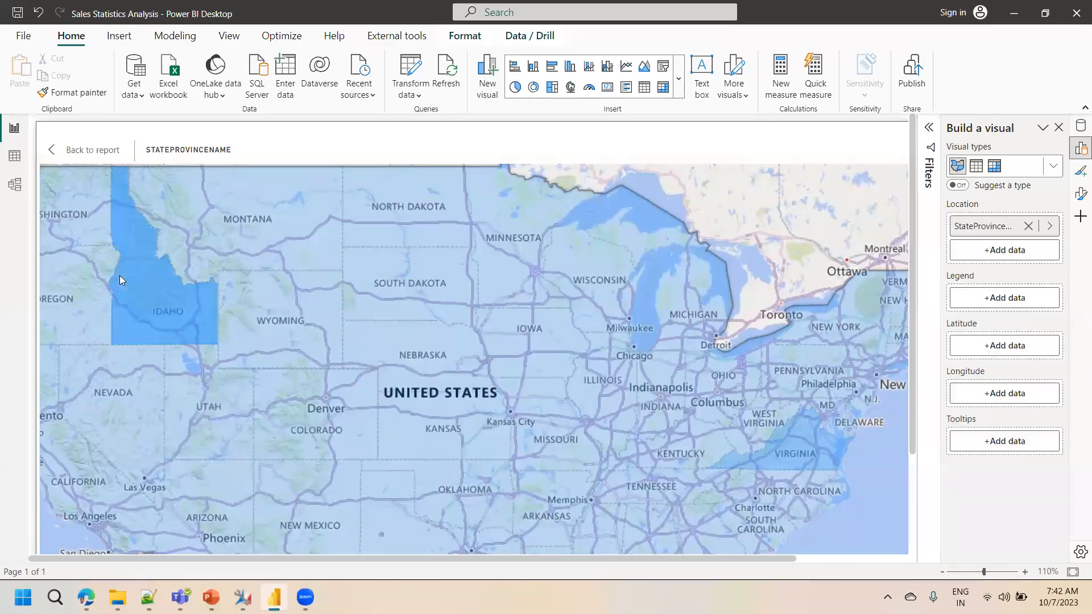
click(87, 275)
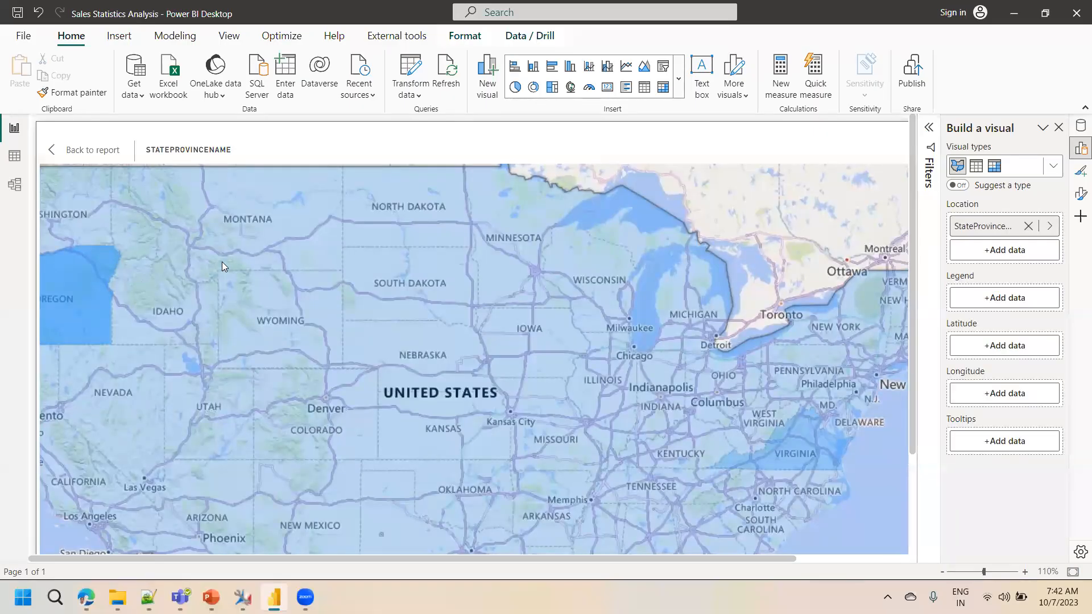
scroll(222, 262, down, 10)
scroll(221, 261, up, 6)
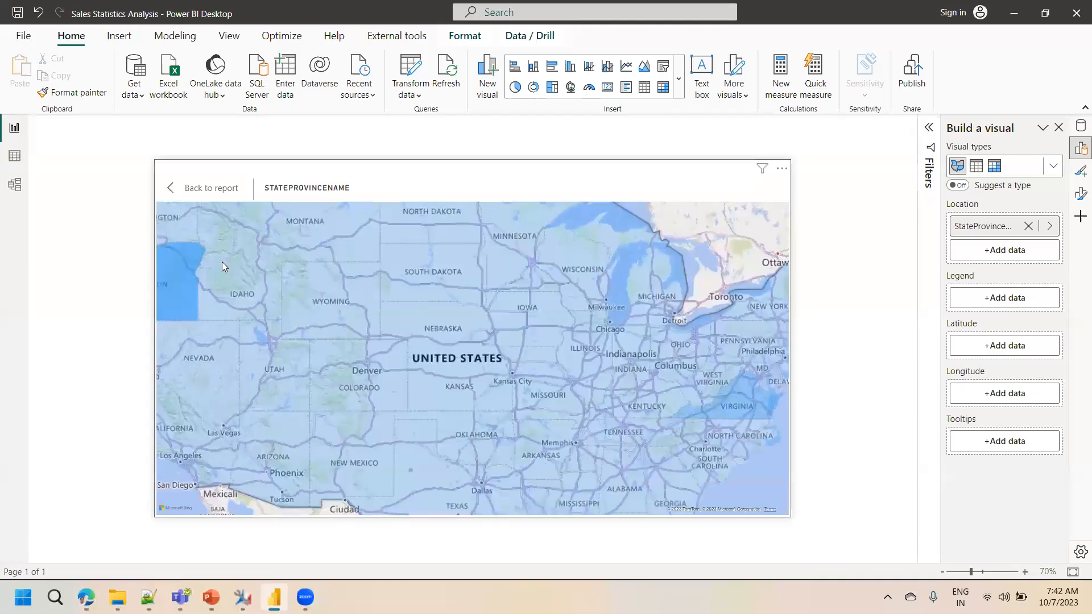
Return from the focused map to the report, fit the page to the window, and shift the map toward North America.
scroll(221, 265, up, 2)
click(227, 191)
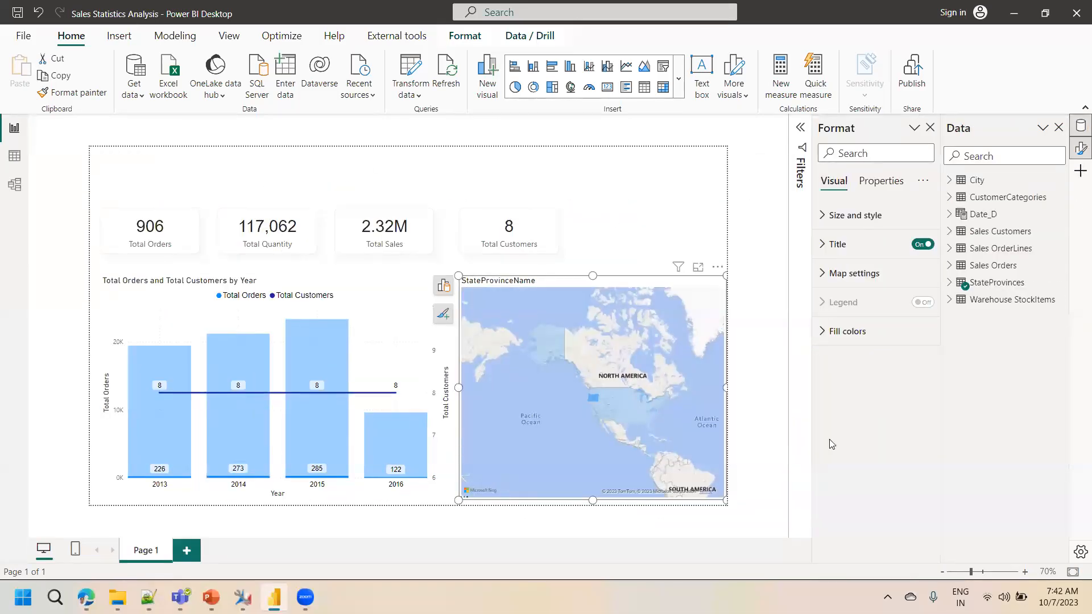
click(1072, 572)
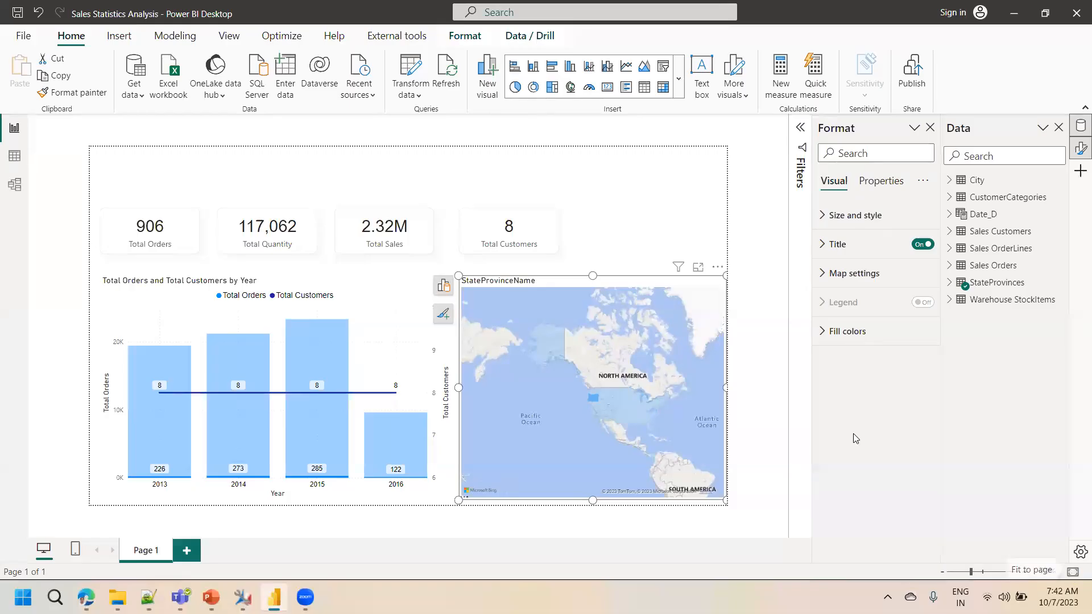
drag(623, 394, 437, 365)
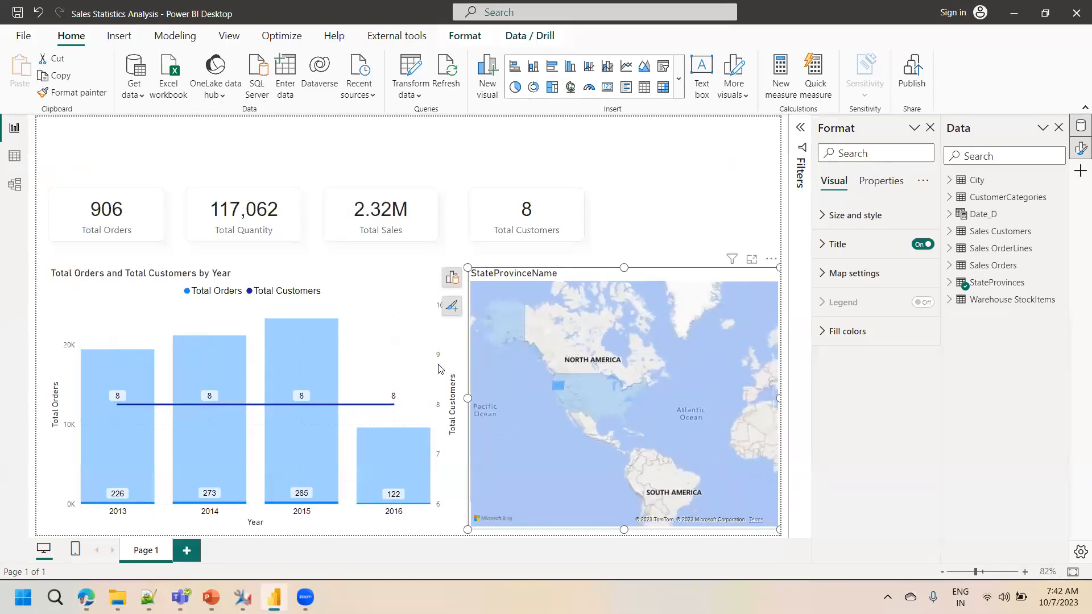
Change the StateProvinceName filled map to a shape map of the United States.
click(452, 277)
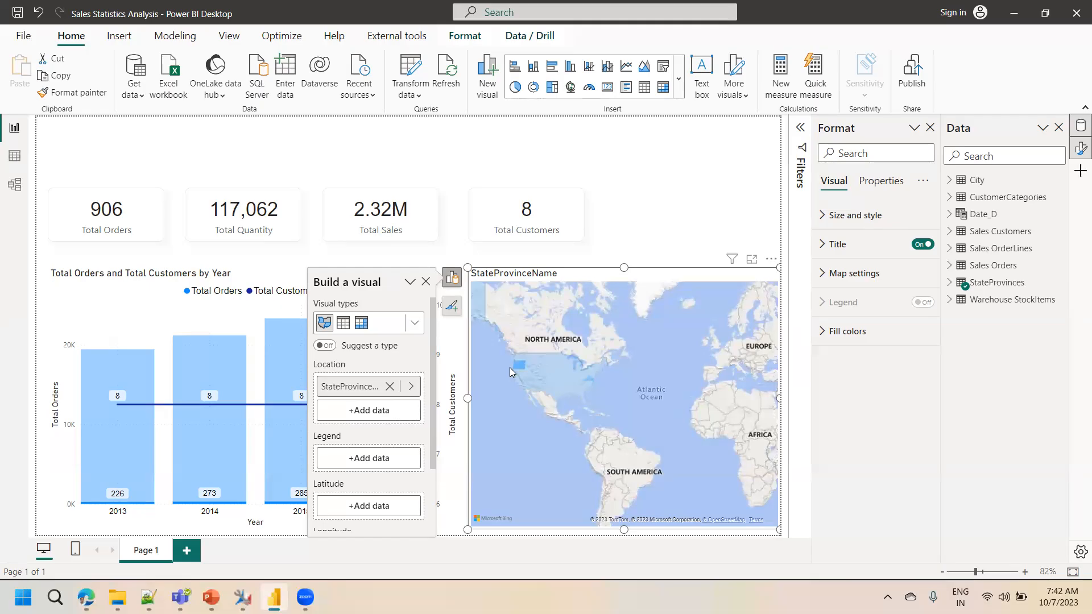
click(415, 323)
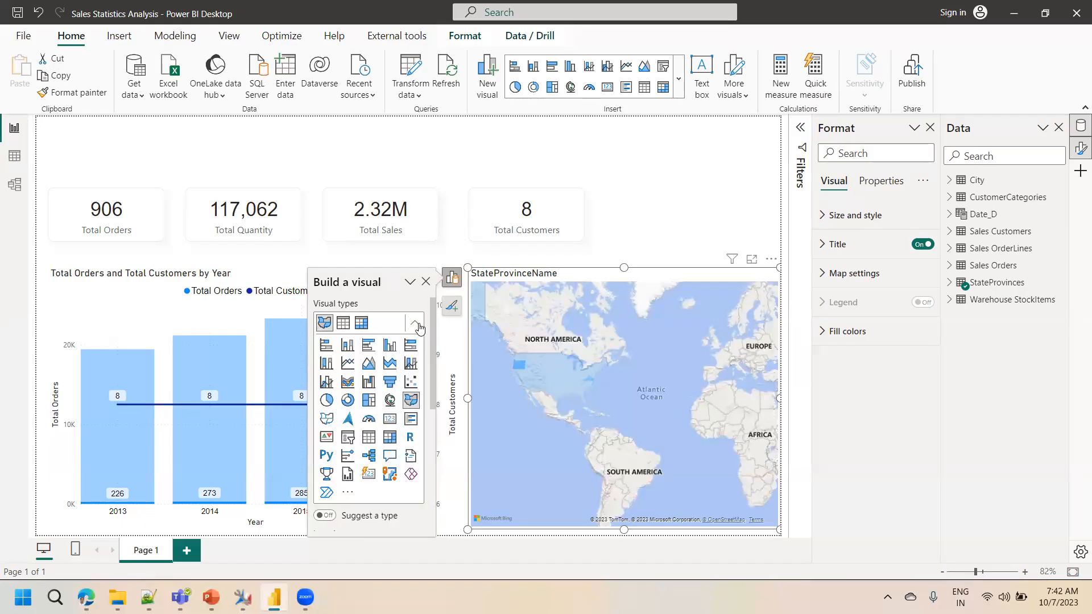
click(326, 420)
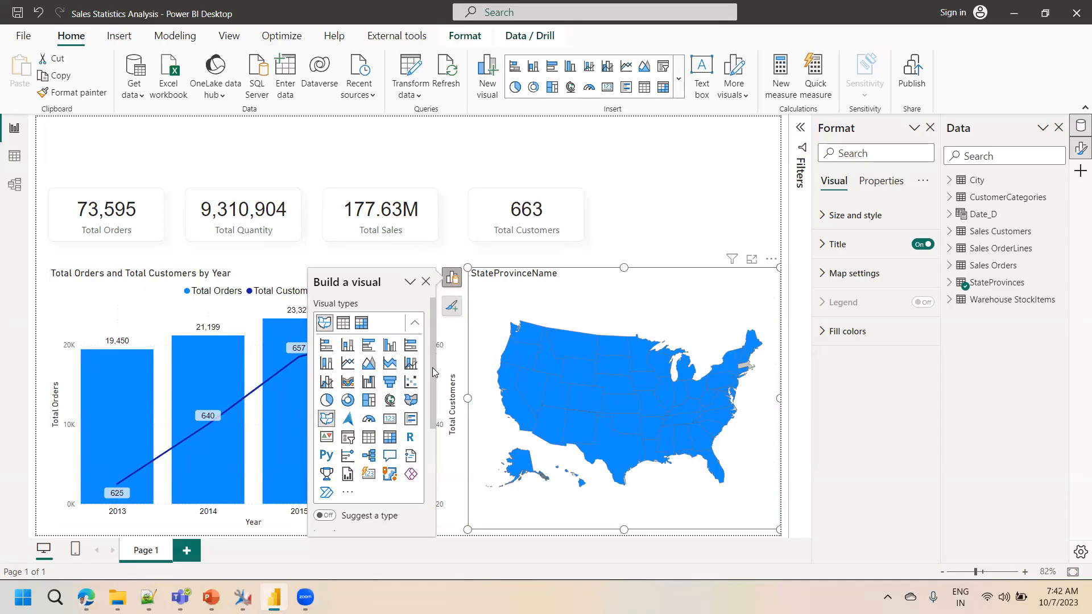
Inspect the shape map's state tooltips in focus mode and return to the report.
click(752, 260)
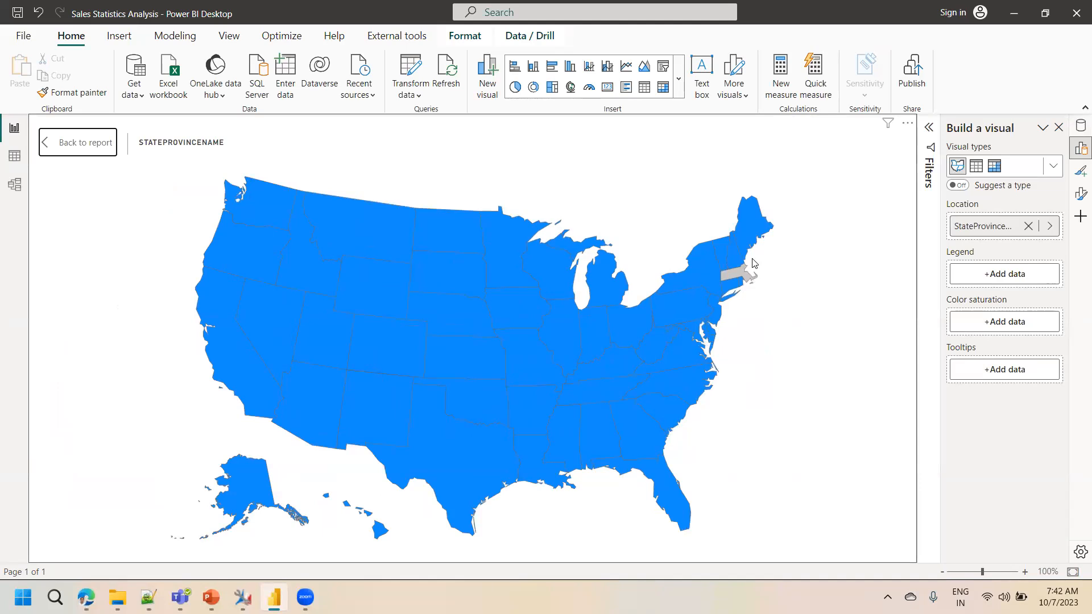
mouse_move(313, 417)
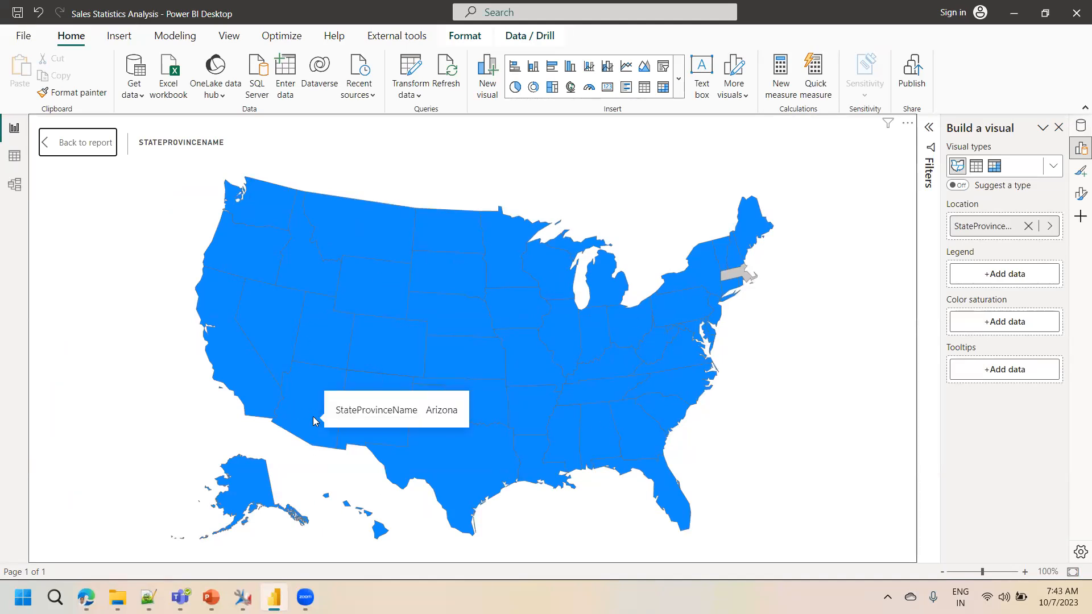
click(76, 147)
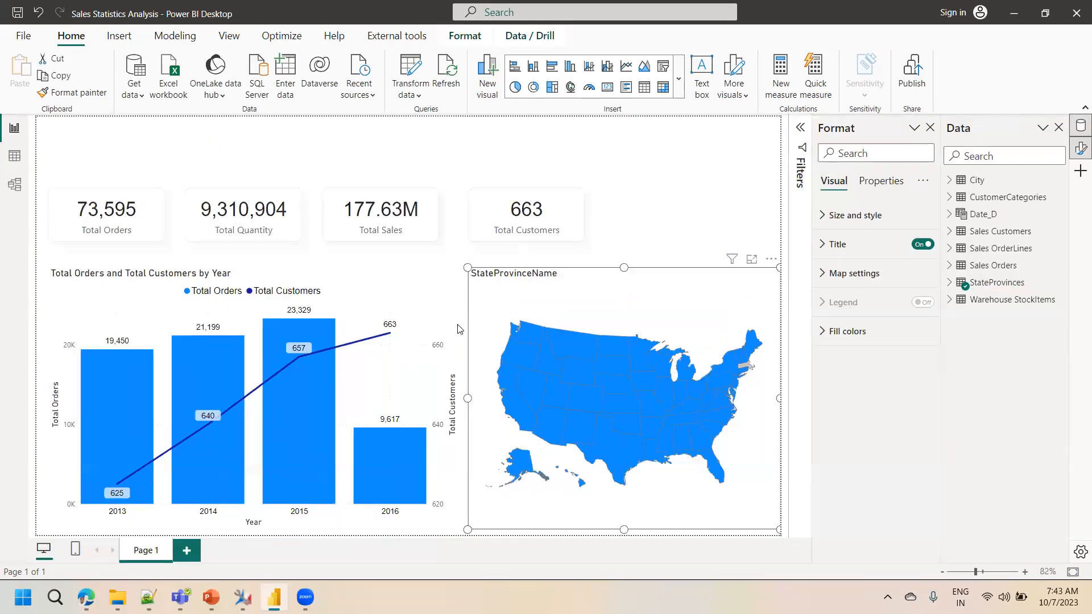
Assign the Total Orders measure from Sales Orders as the shape map's color saturation, and deselect the map.
click(452, 278)
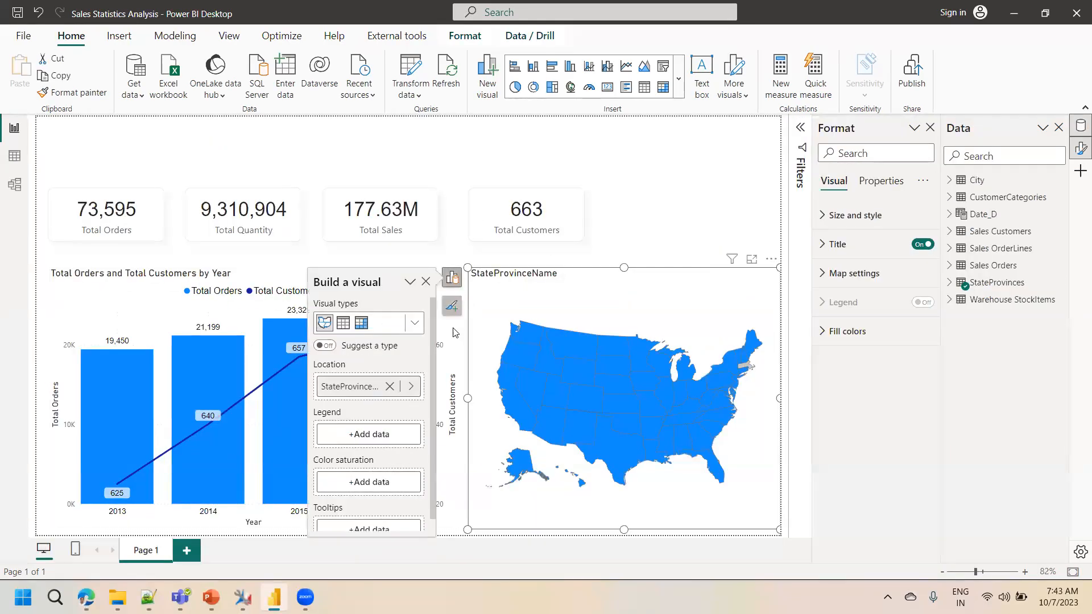
drag(433, 369, 431, 383)
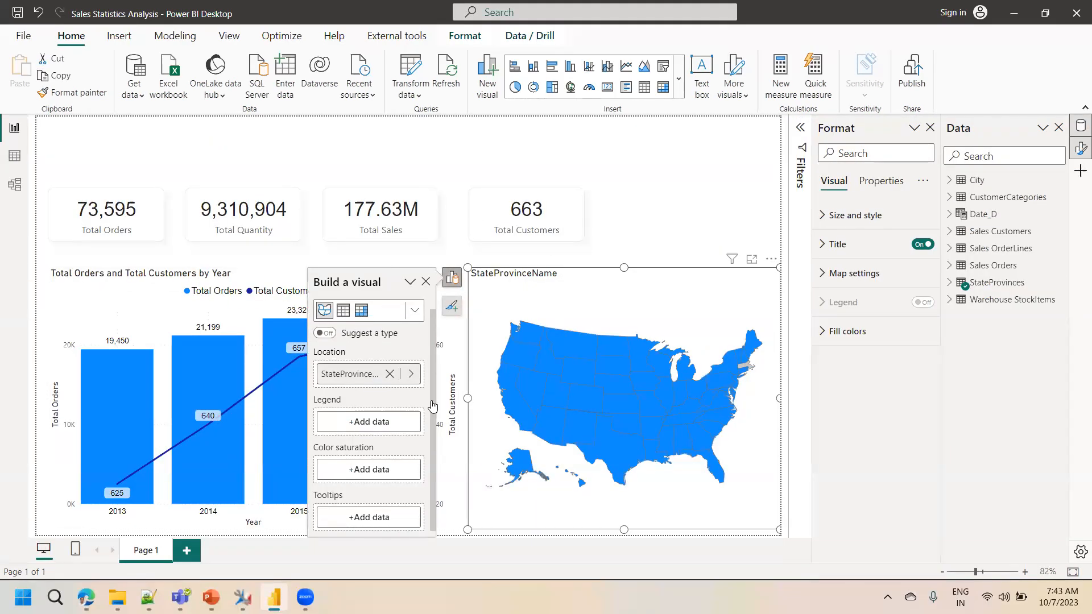
click(364, 469)
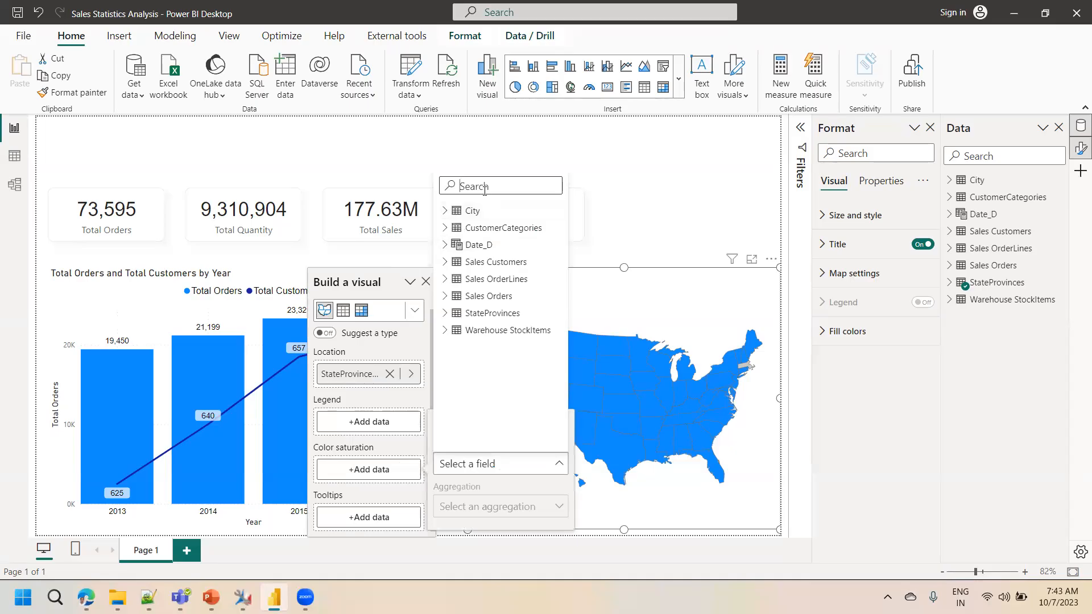
text(total)
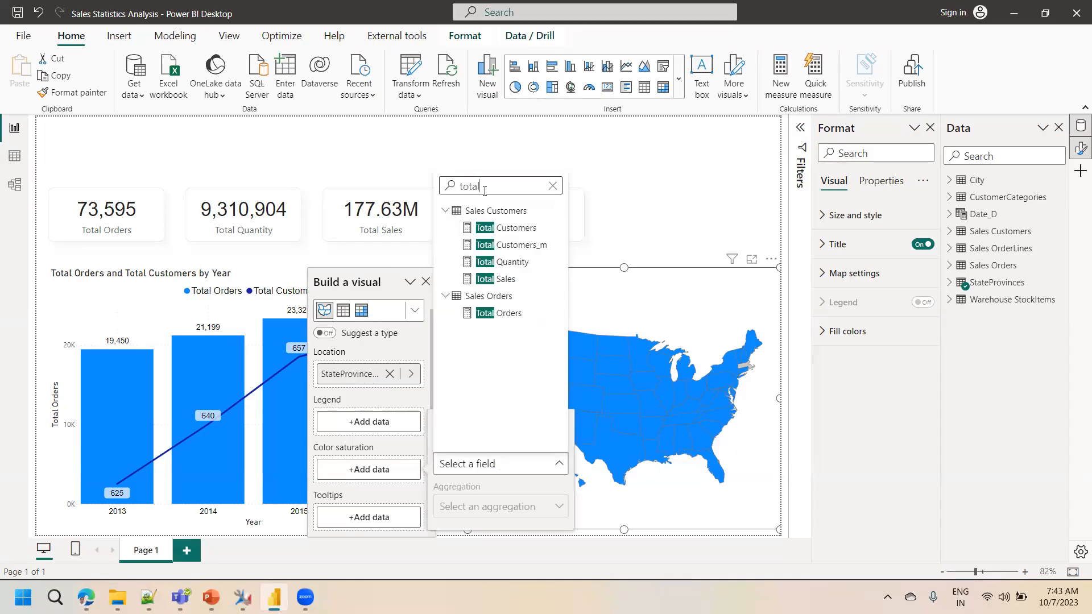
click(498, 313)
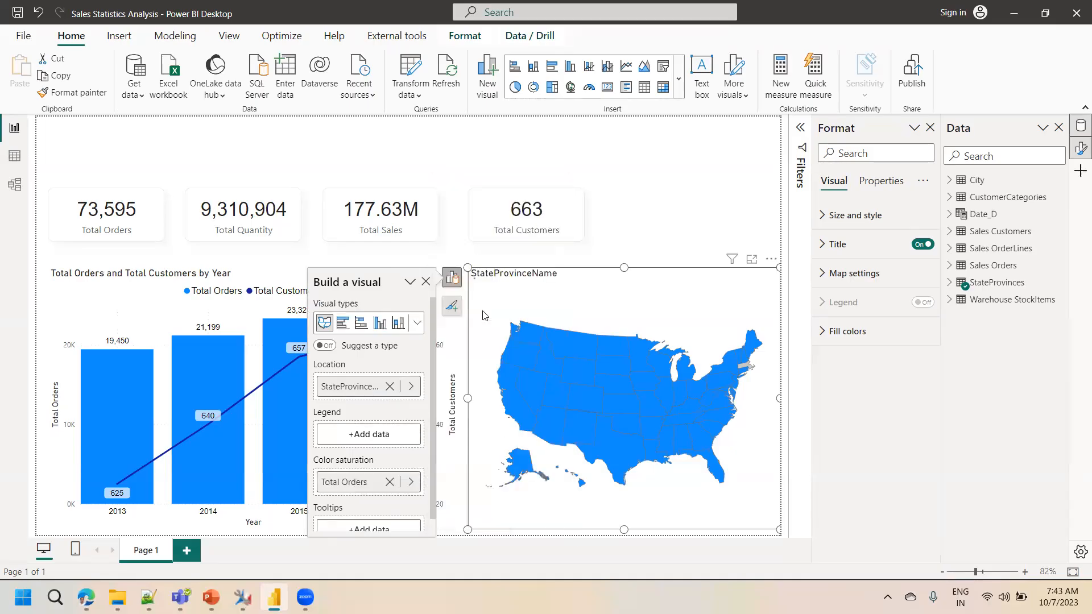
click(677, 196)
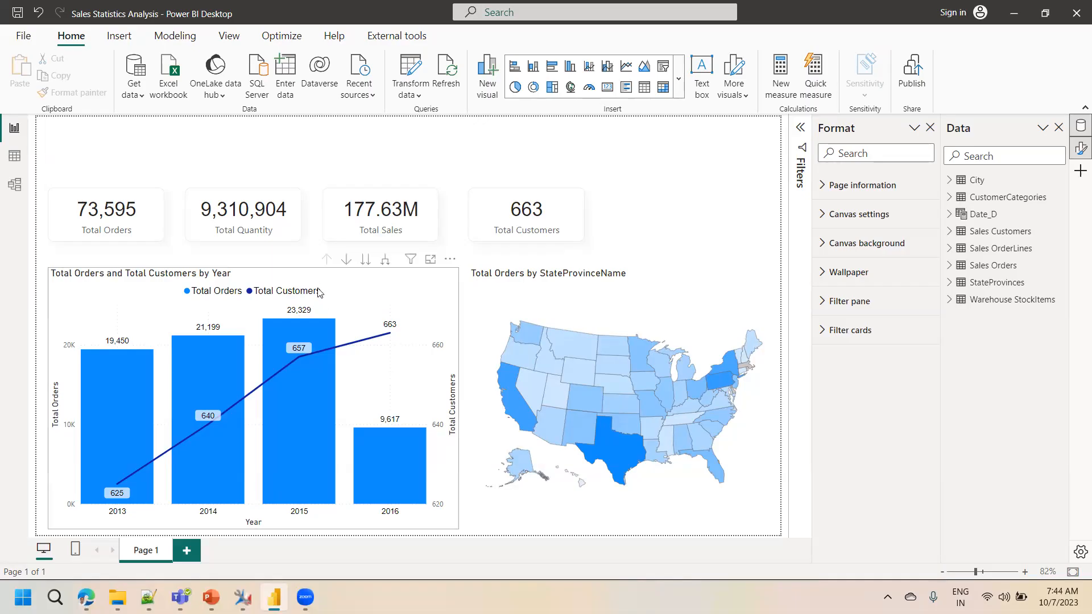
Open the Lines formatting settings for the Total Orders and Total Customers by Year chart.
click(157, 465)
click(345, 288)
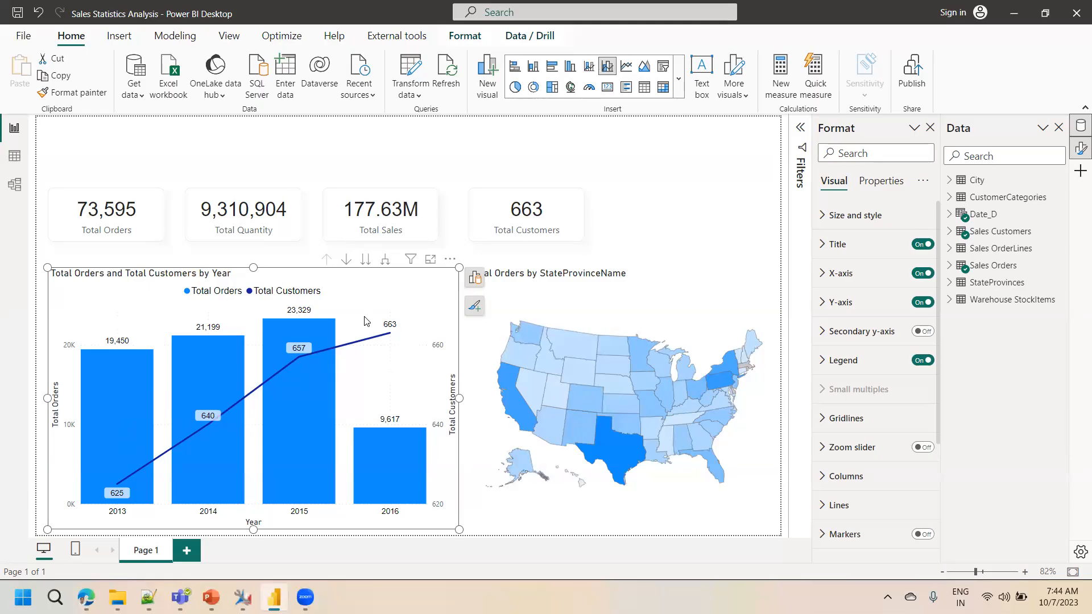
click(475, 307)
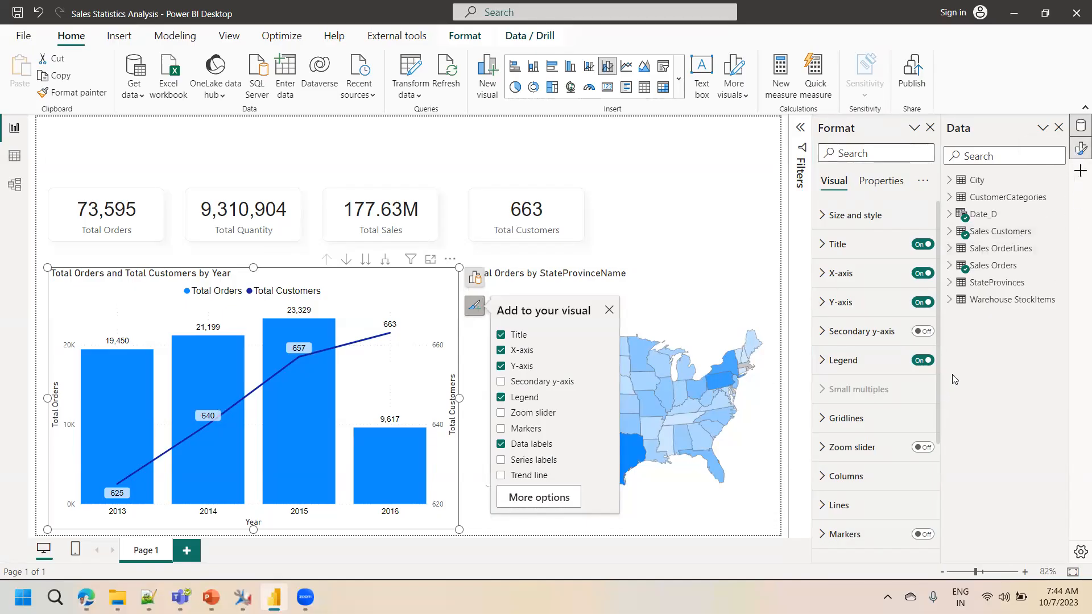
scroll(853, 415, down, 3)
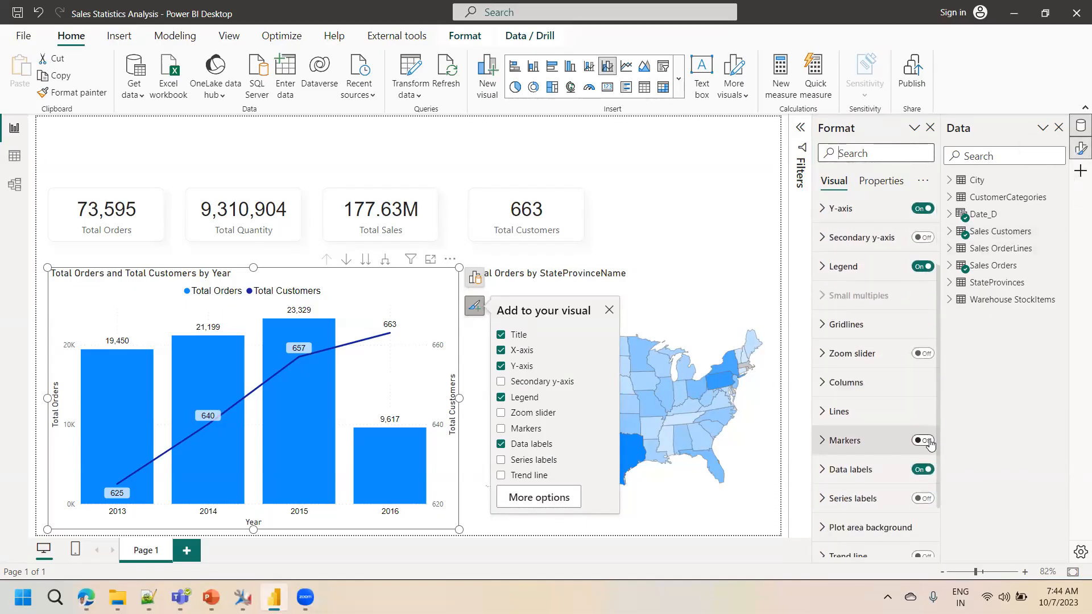
click(829, 415)
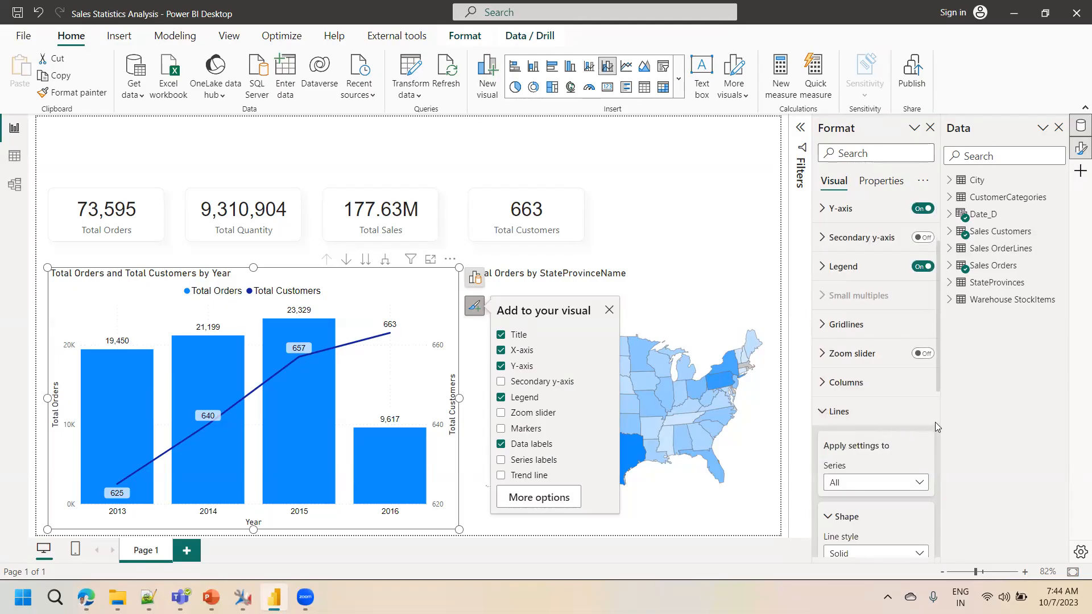
Review the available line styles and set the Total Customers line's type to Step.
drag(938, 382, 931, 447)
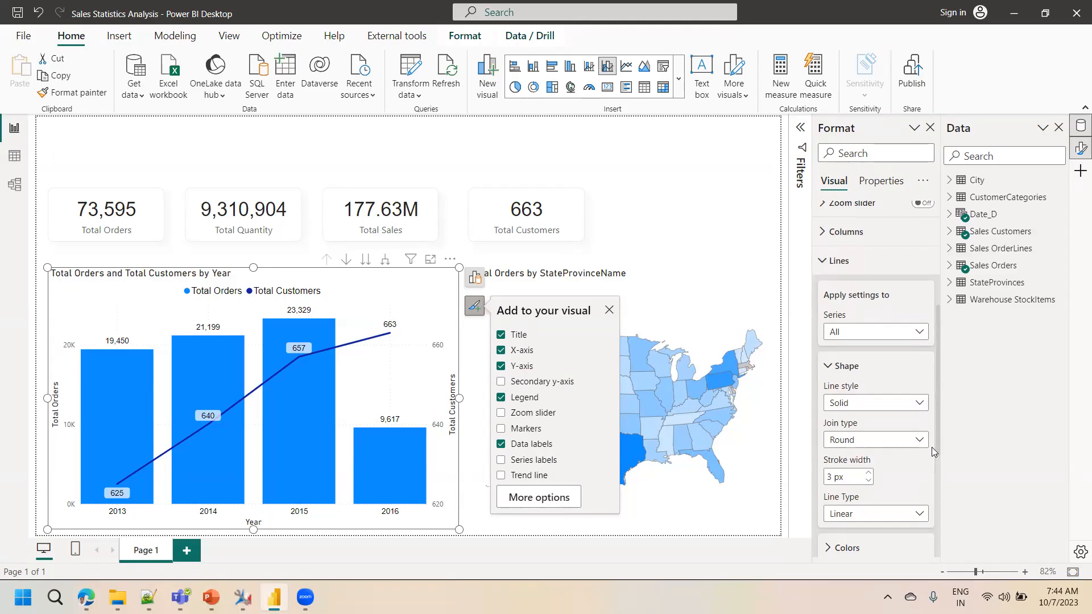
drag(937, 435, 933, 483)
click(858, 329)
click(857, 329)
click(857, 288)
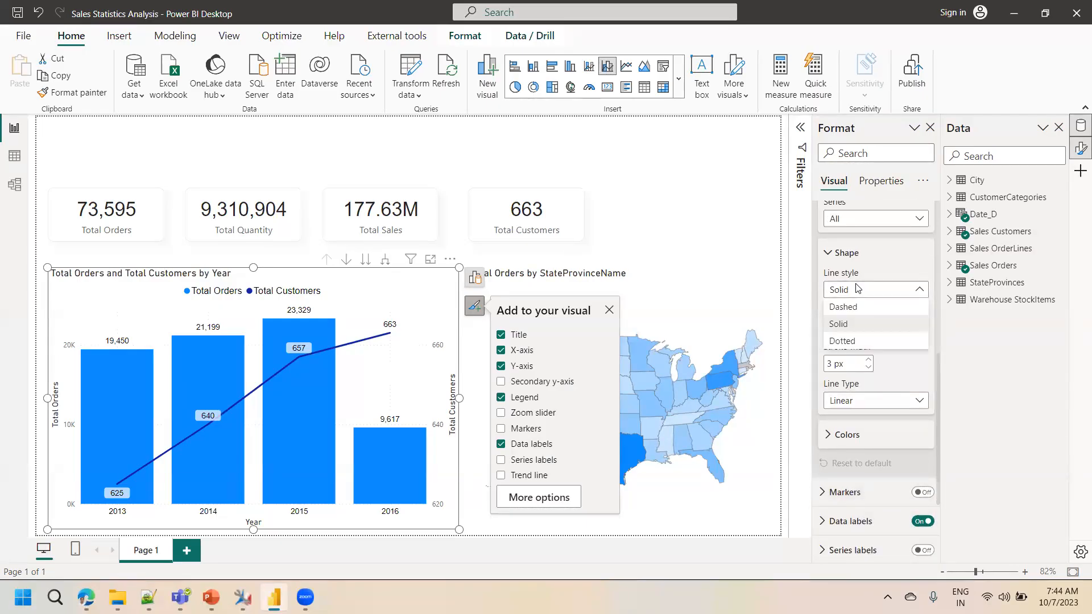
click(886, 262)
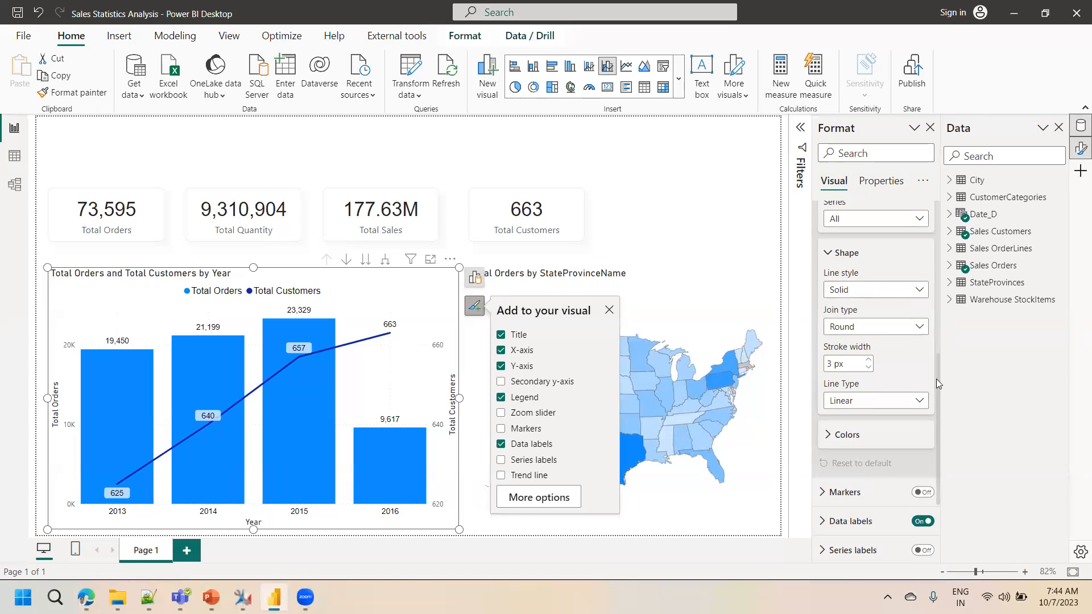
click(873, 403)
click(860, 453)
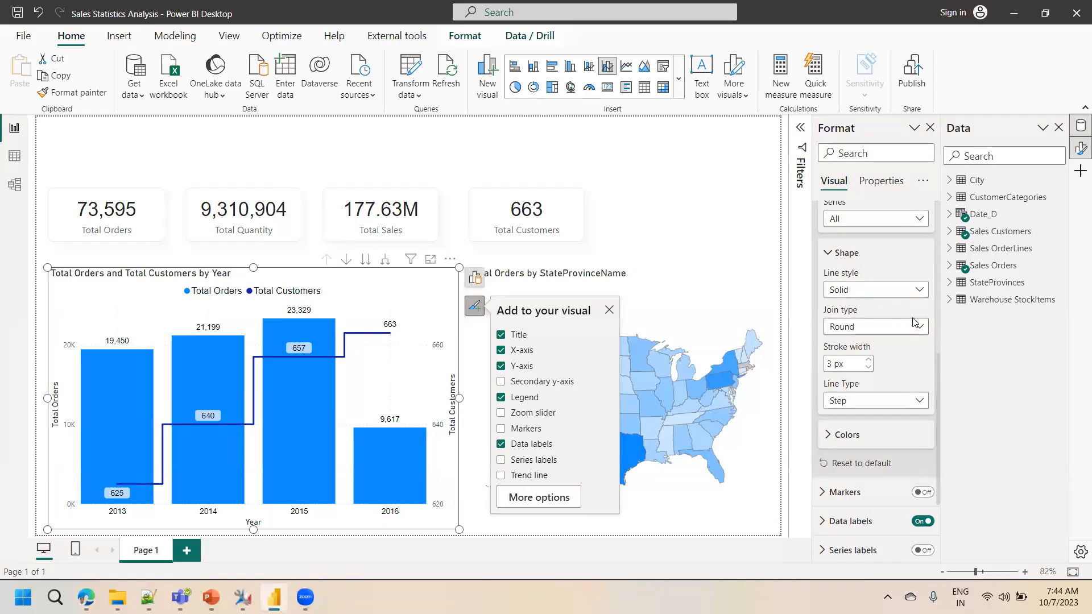
Try the Smooth line type on the Total Customers line, and set it back to Step.
scroll(936, 391, up, 2)
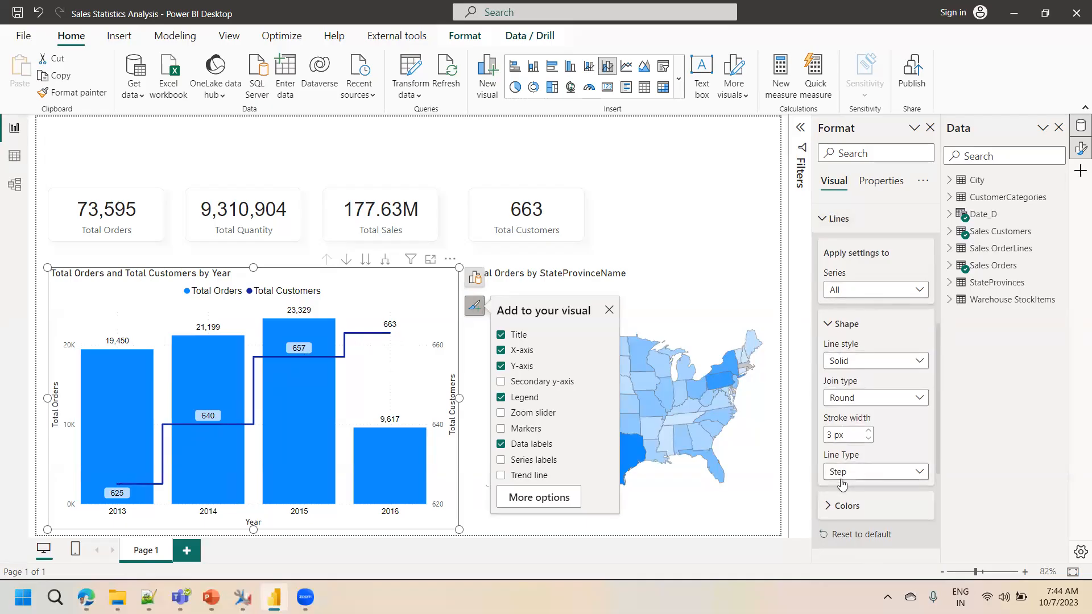
click(864, 478)
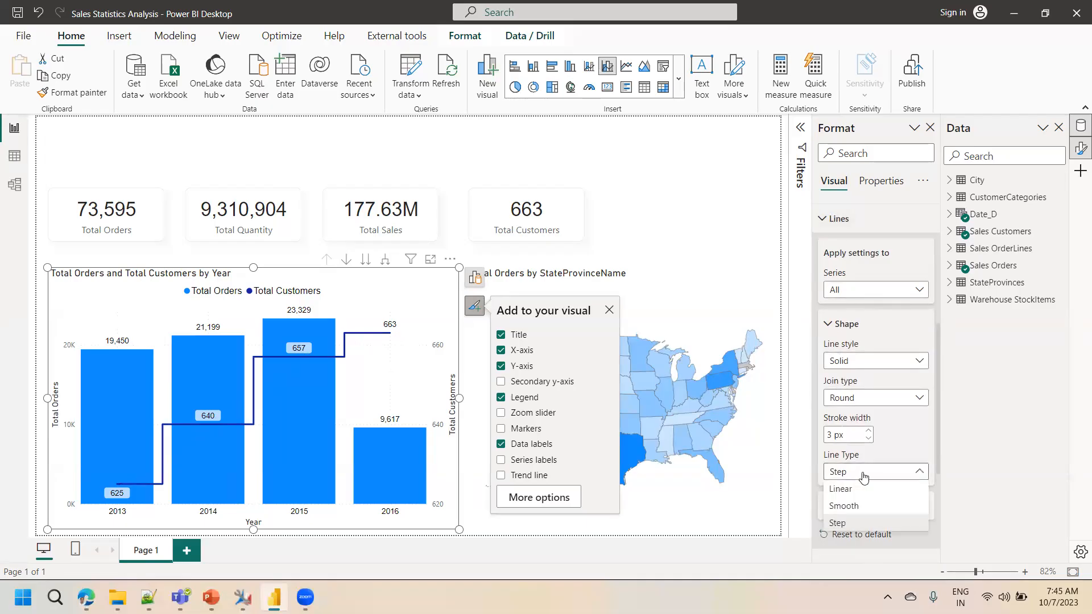
click(855, 507)
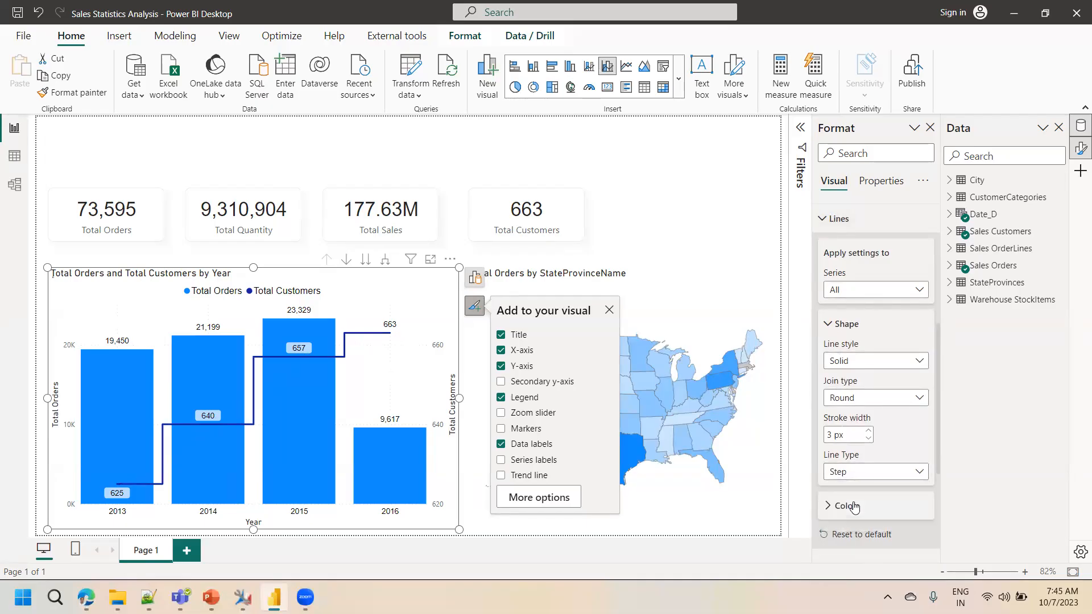
click(857, 472)
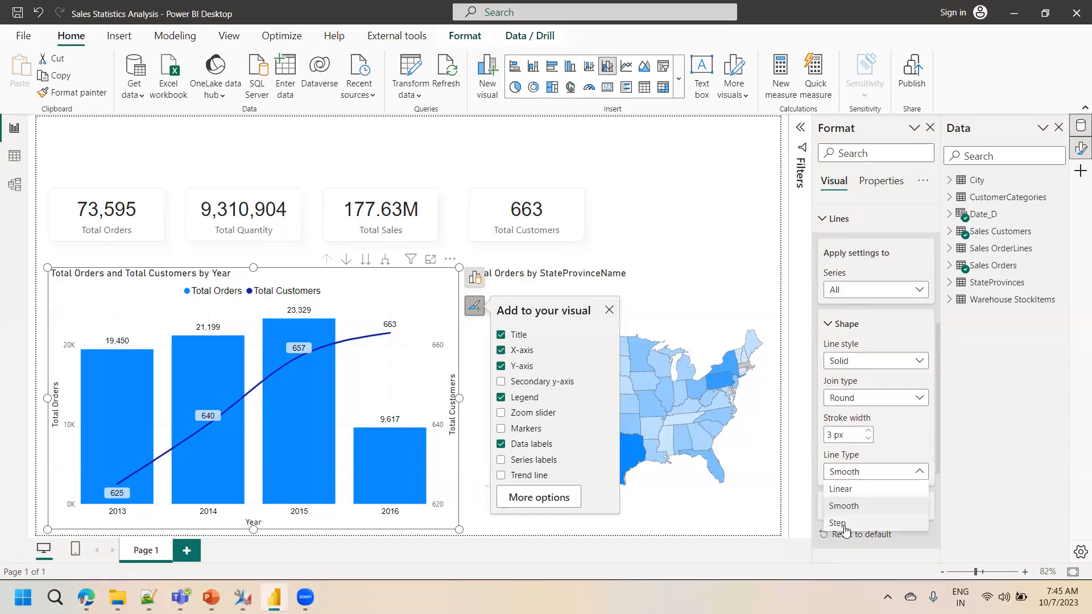
click(845, 523)
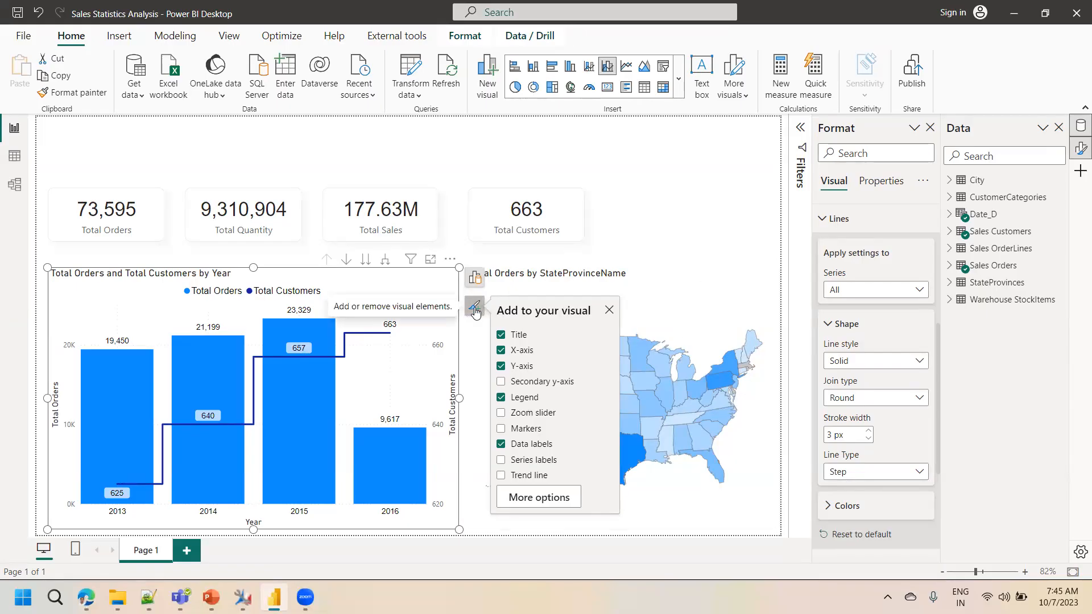
Hide the Format pane, close the Data pane, and show the Format pane again.
click(539, 497)
click(230, 40)
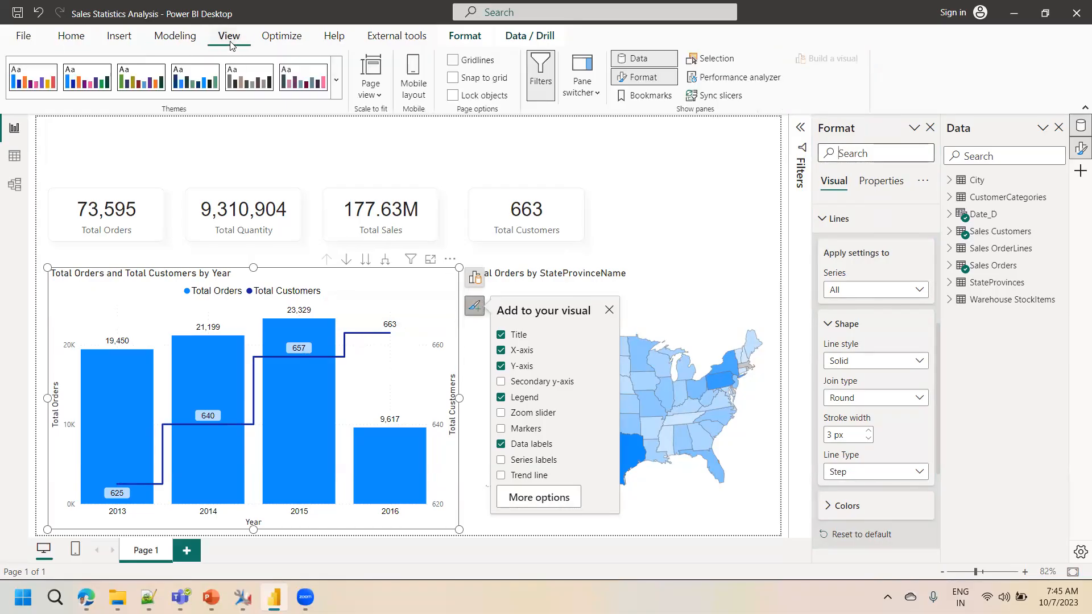
click(640, 78)
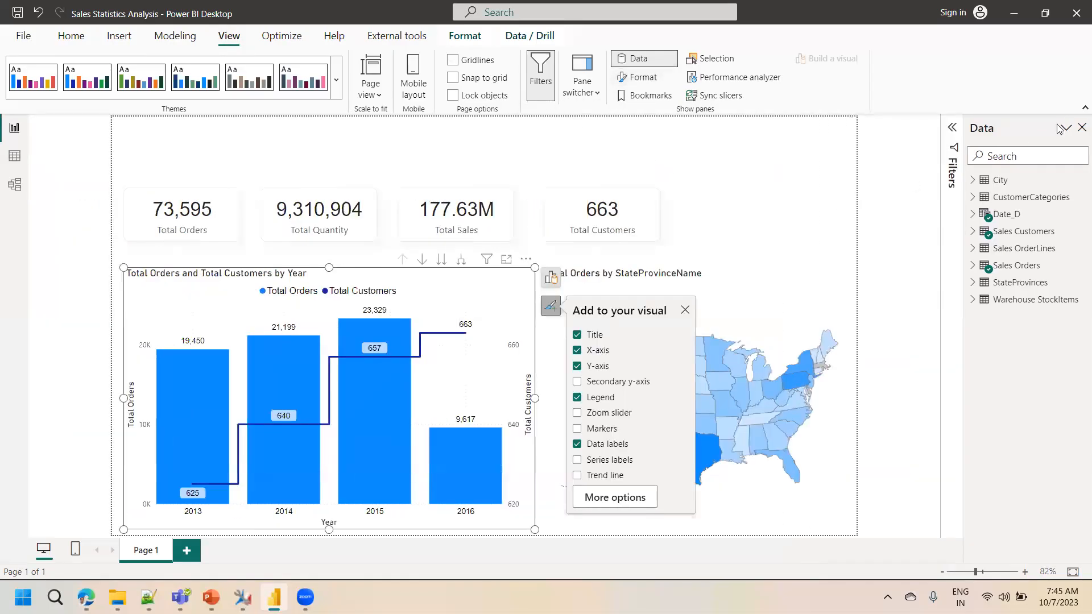
click(652, 79)
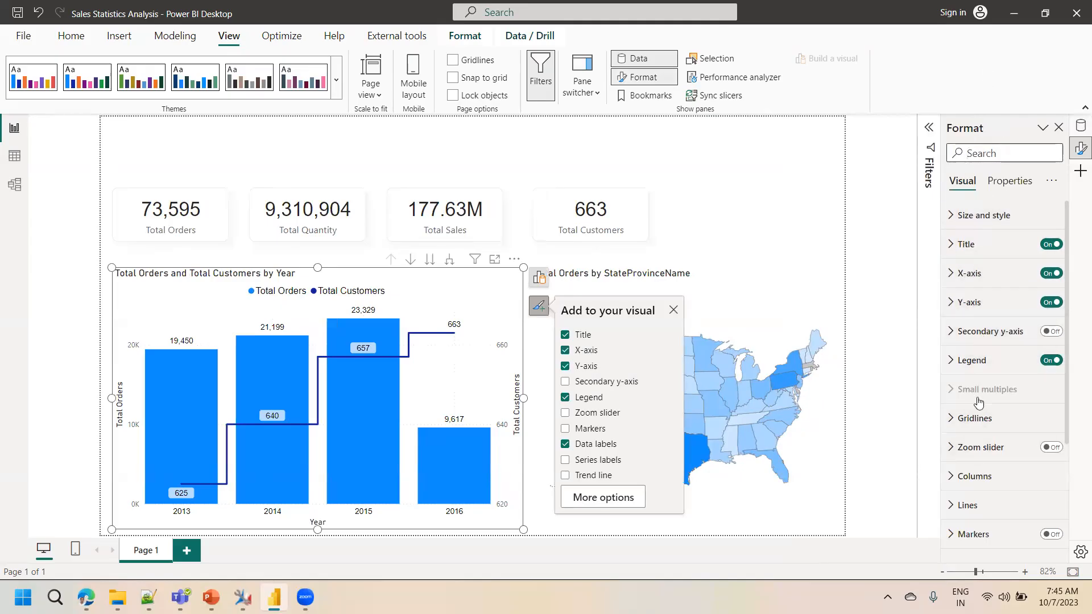
Extend the Total Orders and Total Customers by Year chart and the state map upward to just below the cards.
click(781, 231)
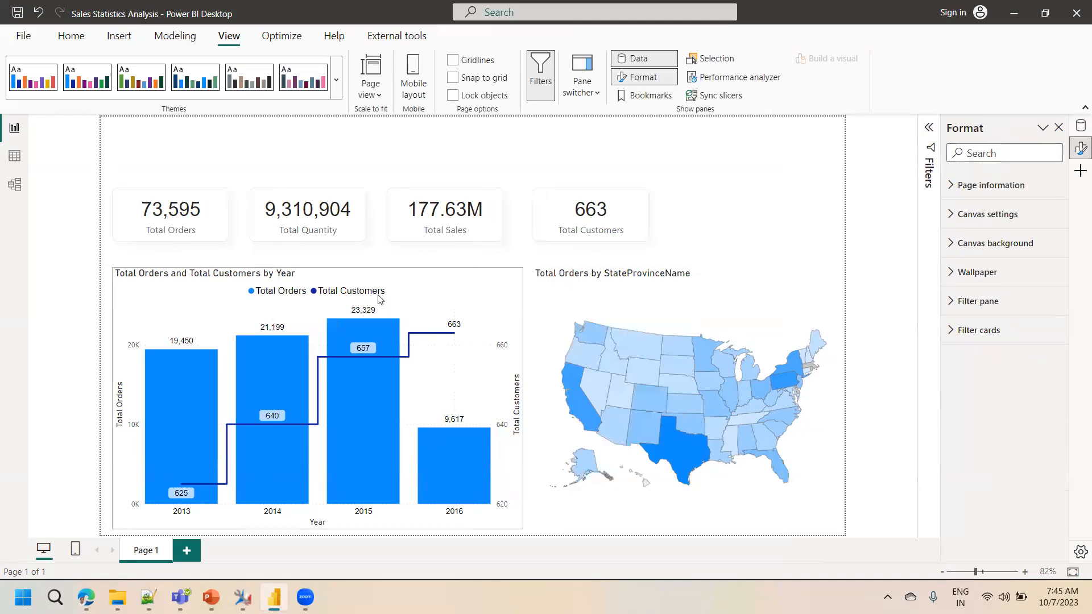
click(406, 292)
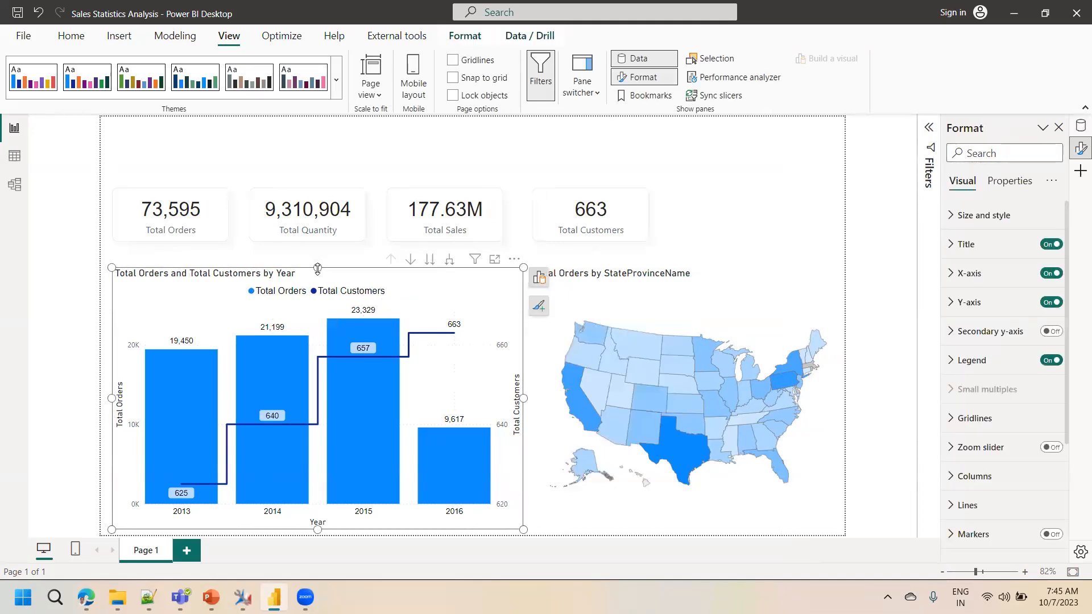
click(715, 284)
drag(688, 268, 685, 252)
click(710, 239)
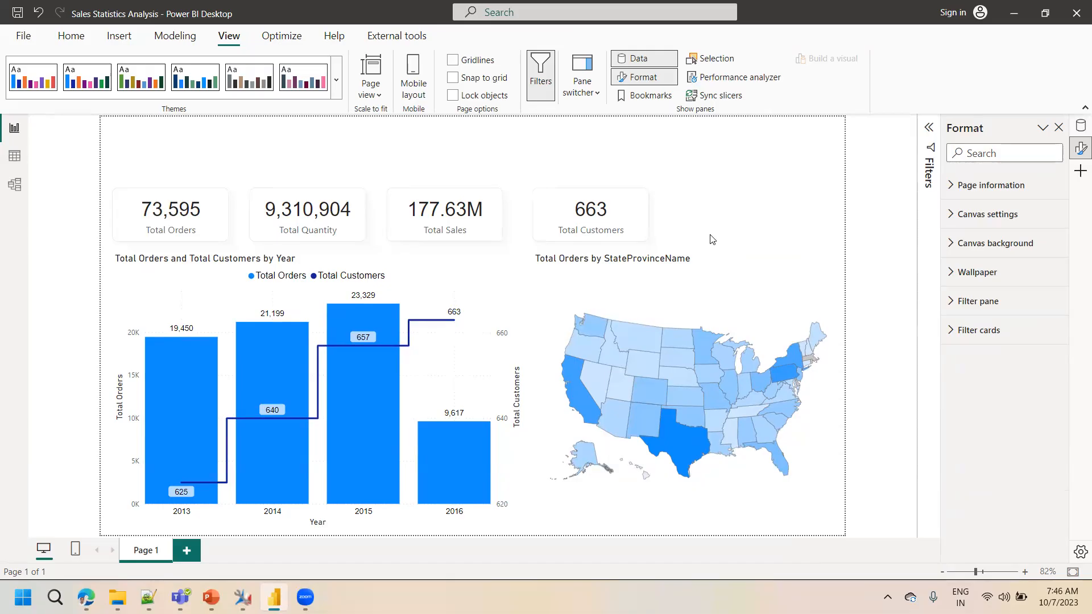
click(221, 277)
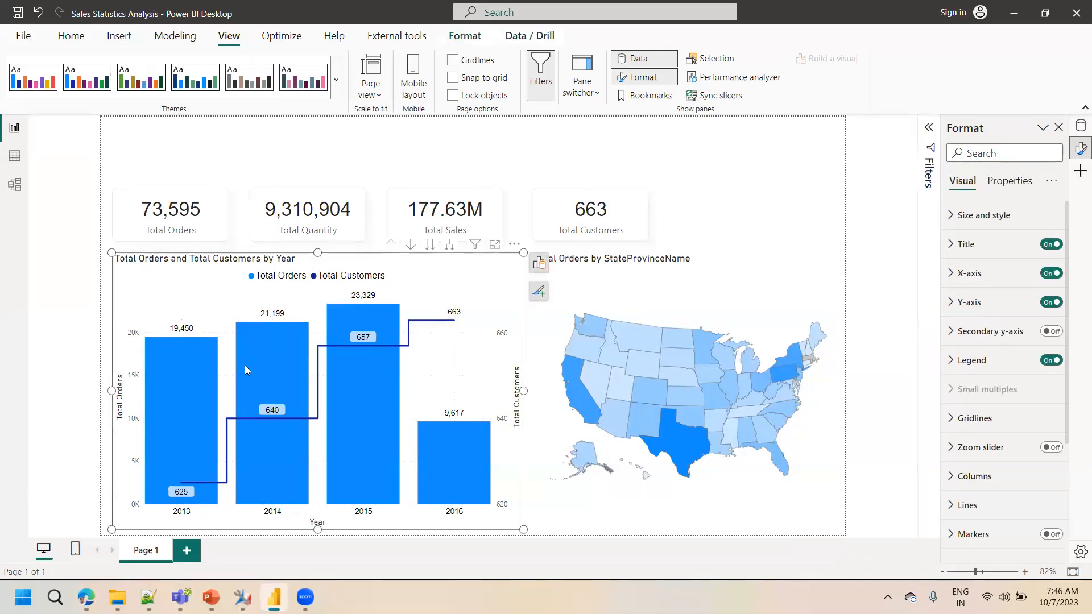
Examine the Total Orders tooltips of the 2014 and 2016 columns in the yearly chart, and deselect the chart.
mouse_move(245, 369)
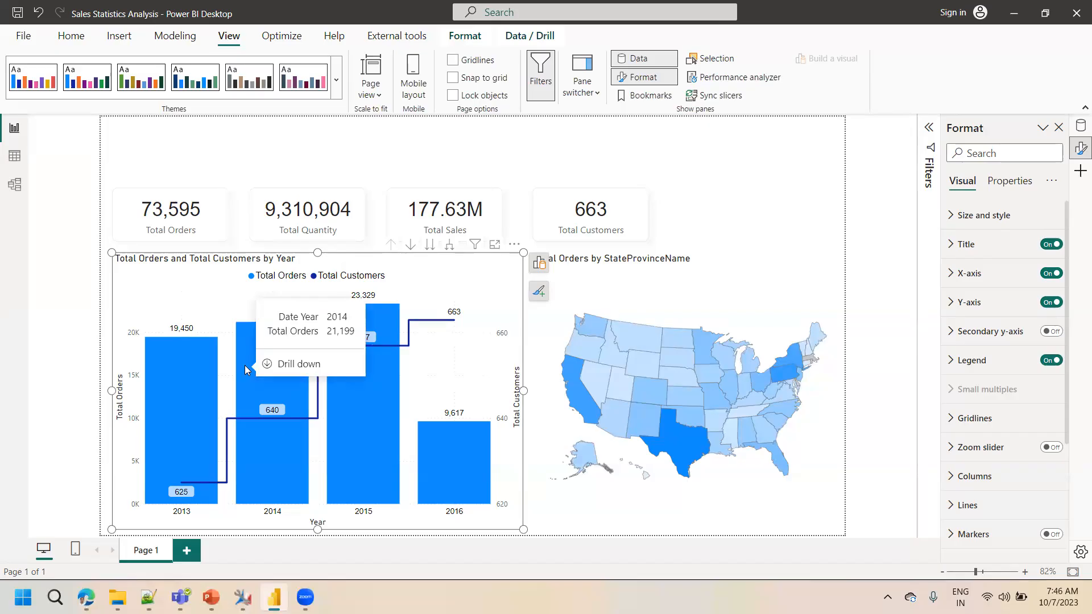
mouse_move(435, 443)
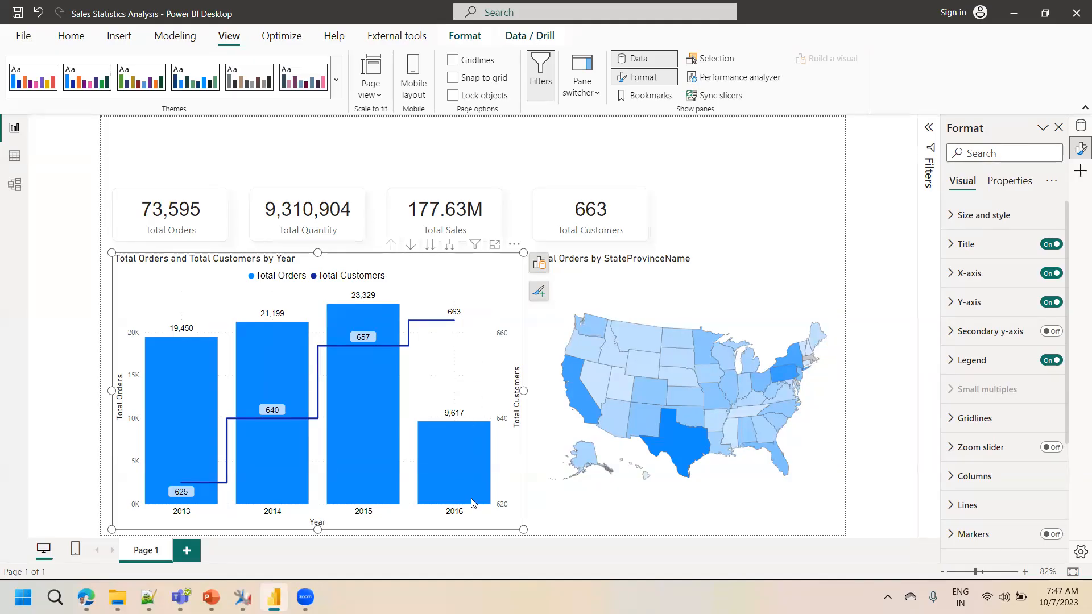
mouse_move(471, 503)
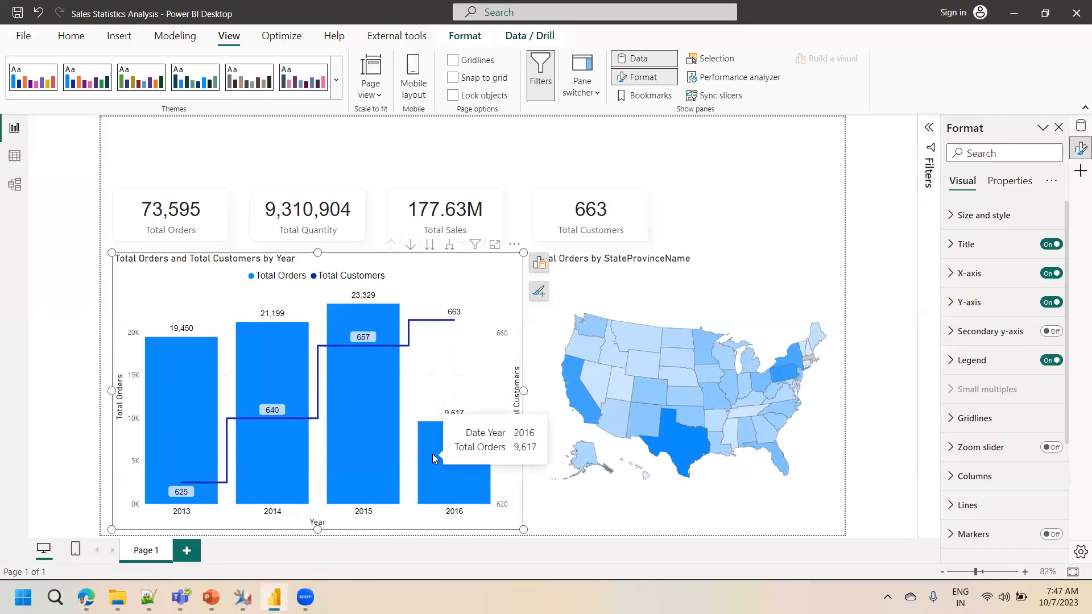
mouse_move(432, 454)
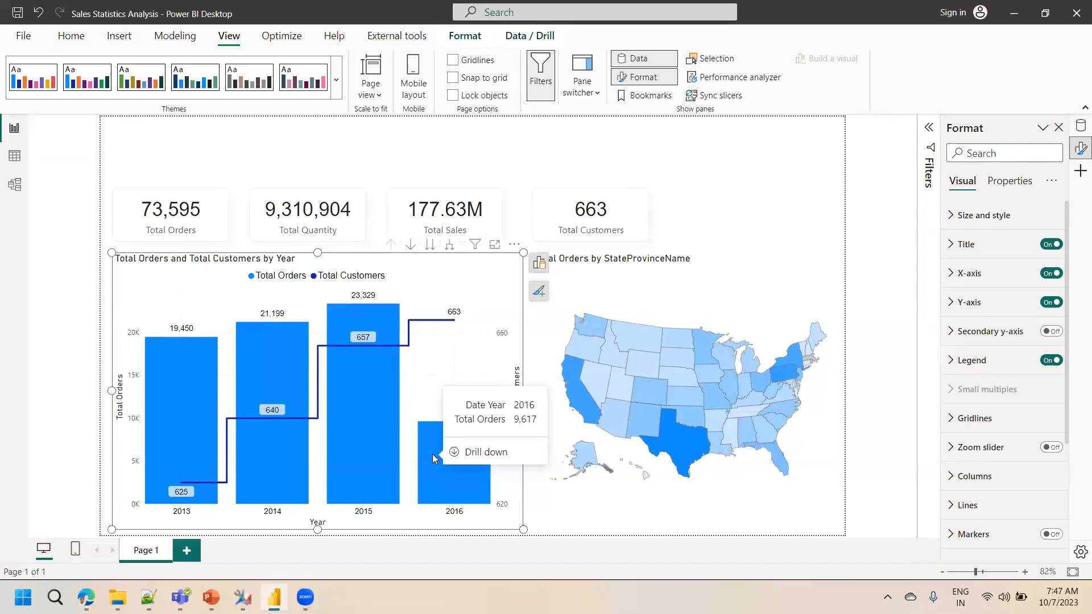
click(752, 177)
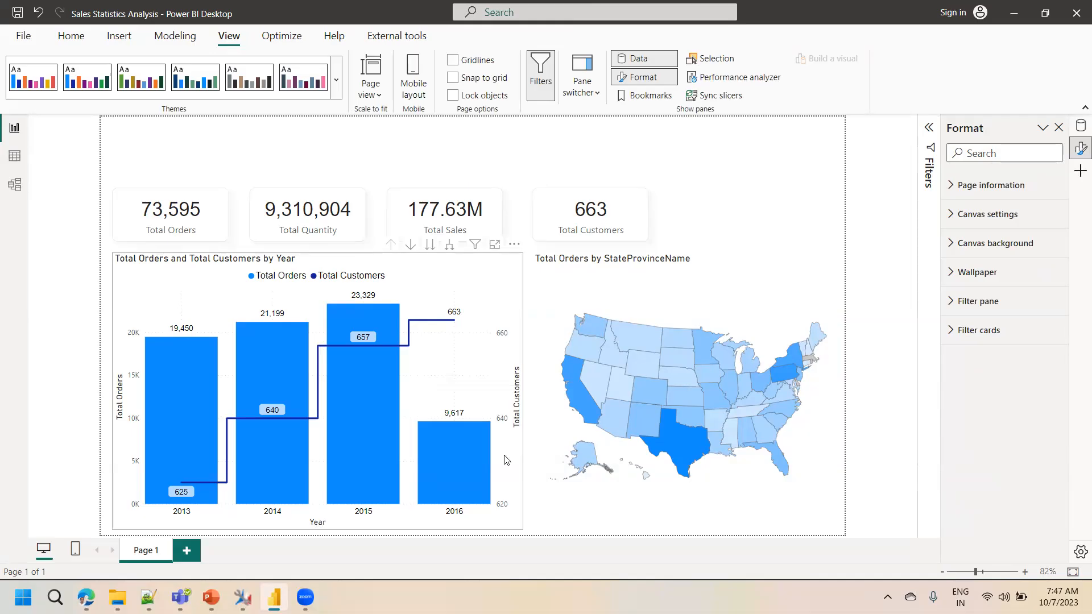
Cross-filter the report by Oklahoma, Kansas and Minnesota in turn on the state map, and clear the selection.
click(691, 423)
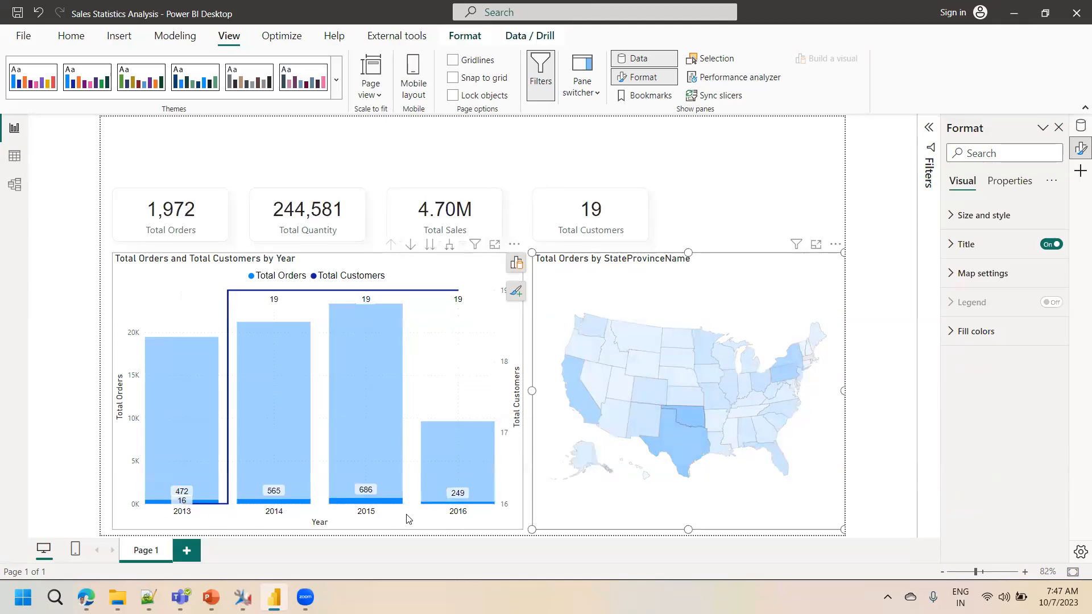
click(672, 392)
click(701, 339)
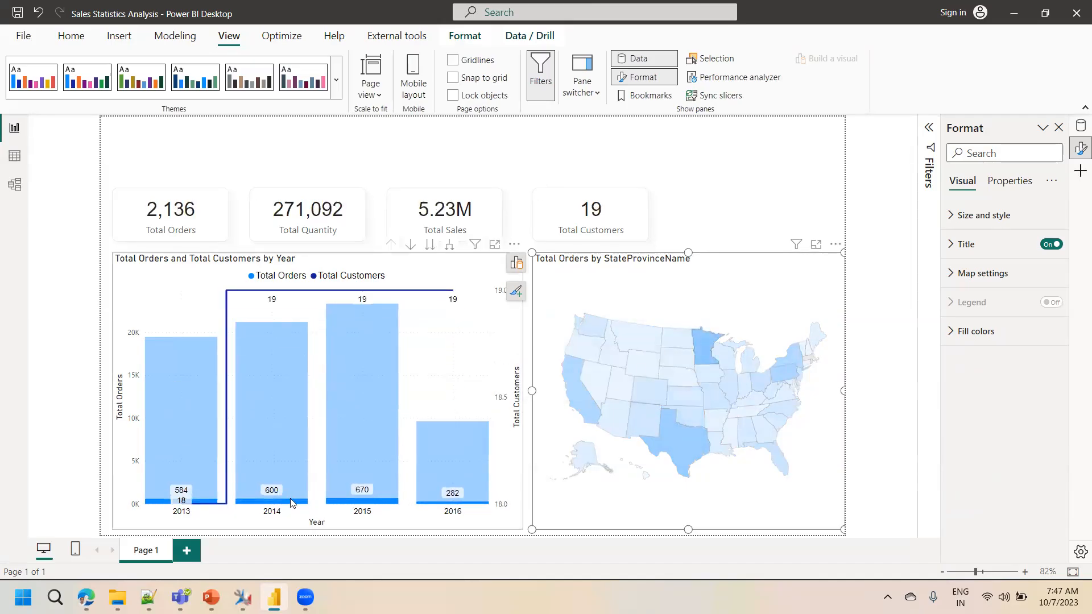
click(698, 352)
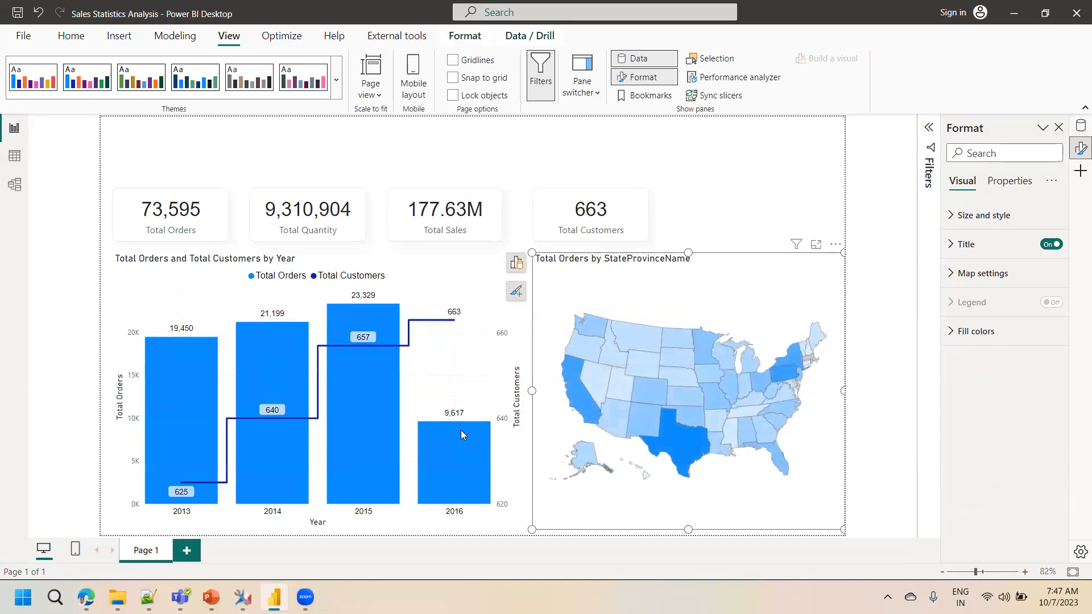
Cross-filter the report by New York on the state map, and clear the selection.
mouse_move(461, 431)
click(794, 366)
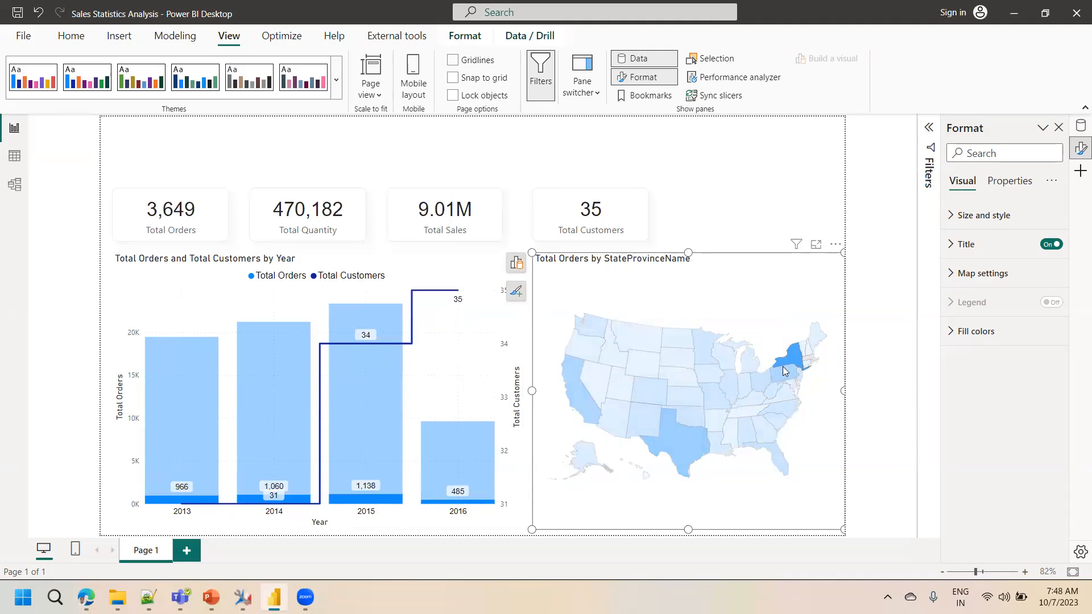
mouse_move(790, 367)
click(797, 357)
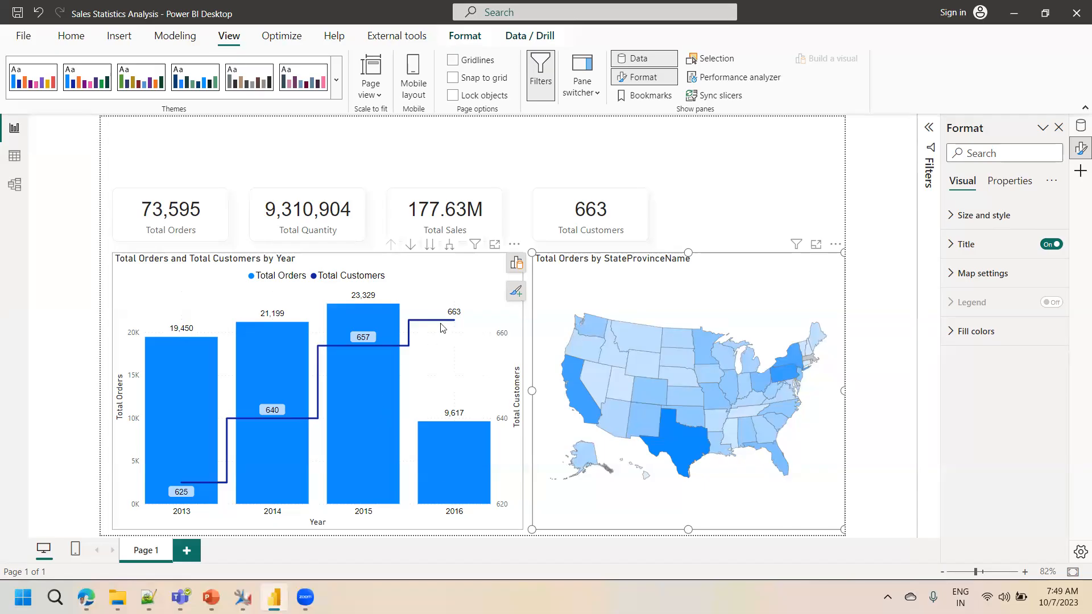
Open the conditional formatting of the default column color for the Total Orders and Total Customers by Year chart.
click(455, 293)
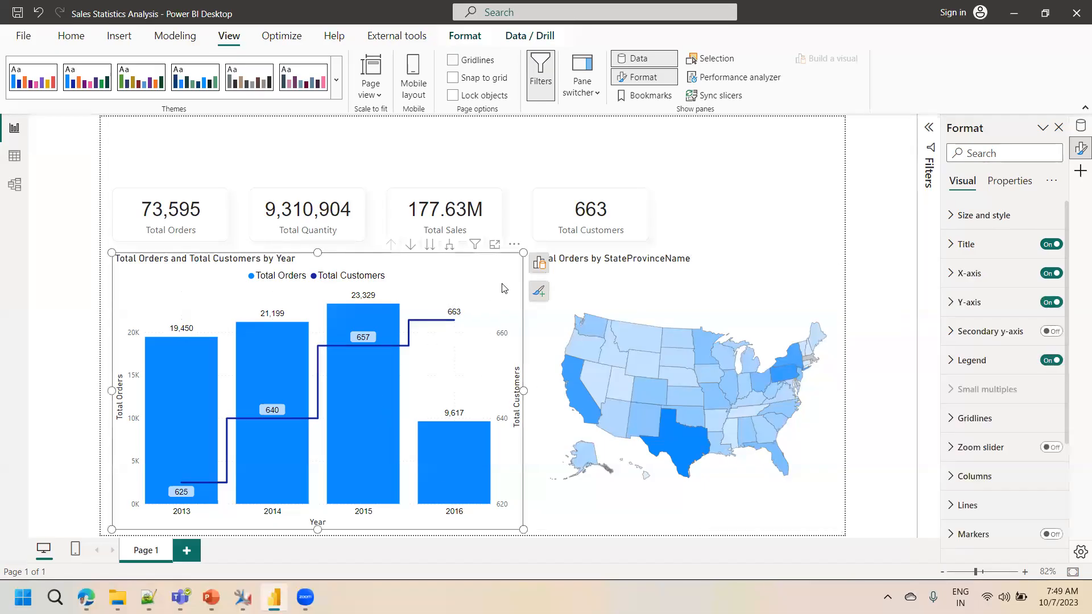
click(957, 476)
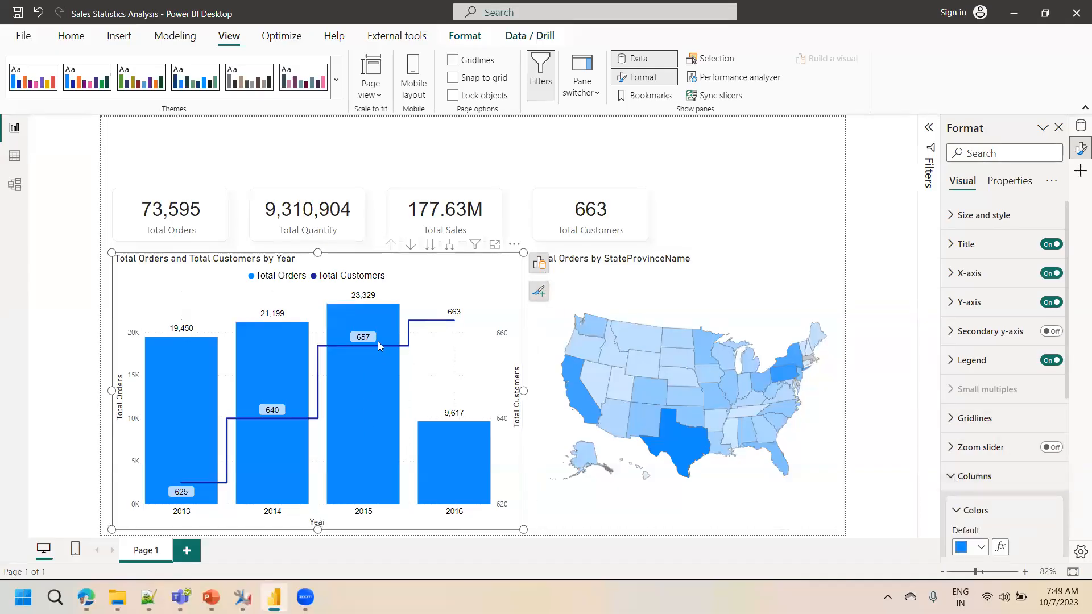
drag(1066, 364, 1067, 427)
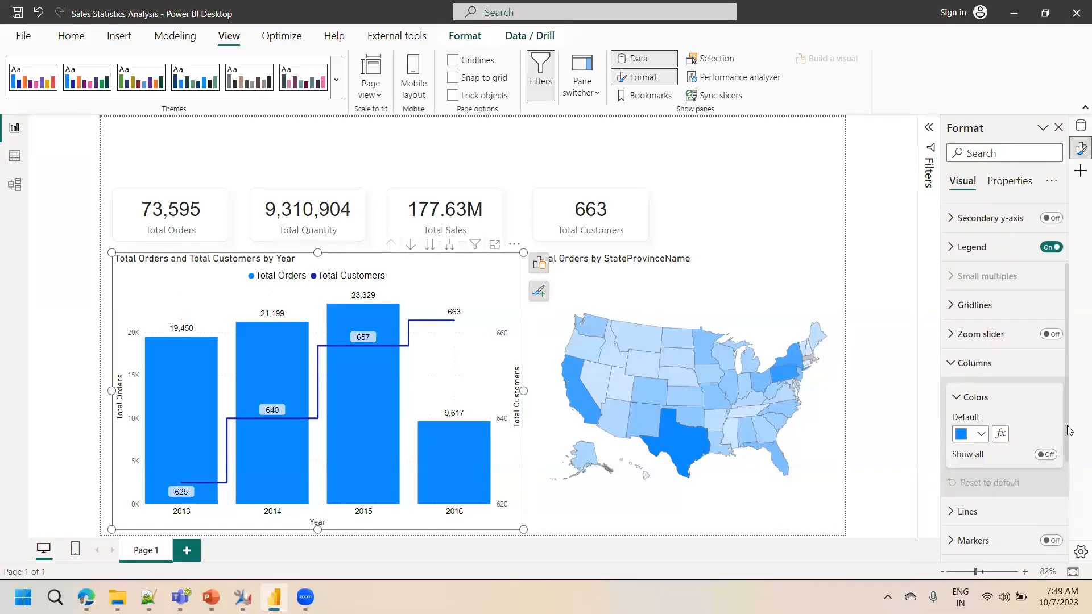
click(1001, 435)
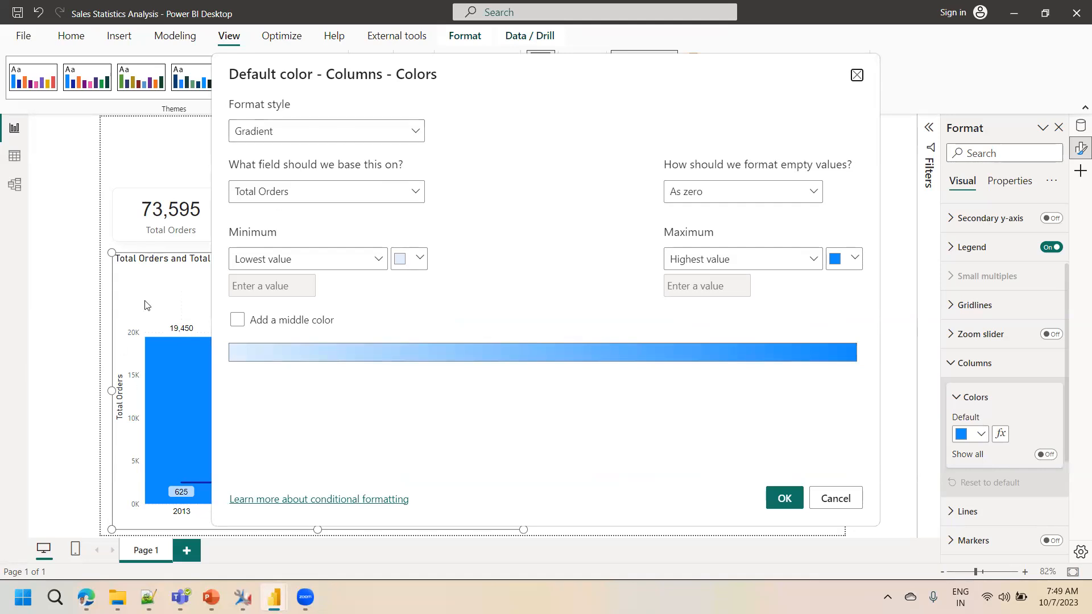
Review the available format styles and the gradient's minimum value options, keeping Gradient and Lowest value.
click(273, 137)
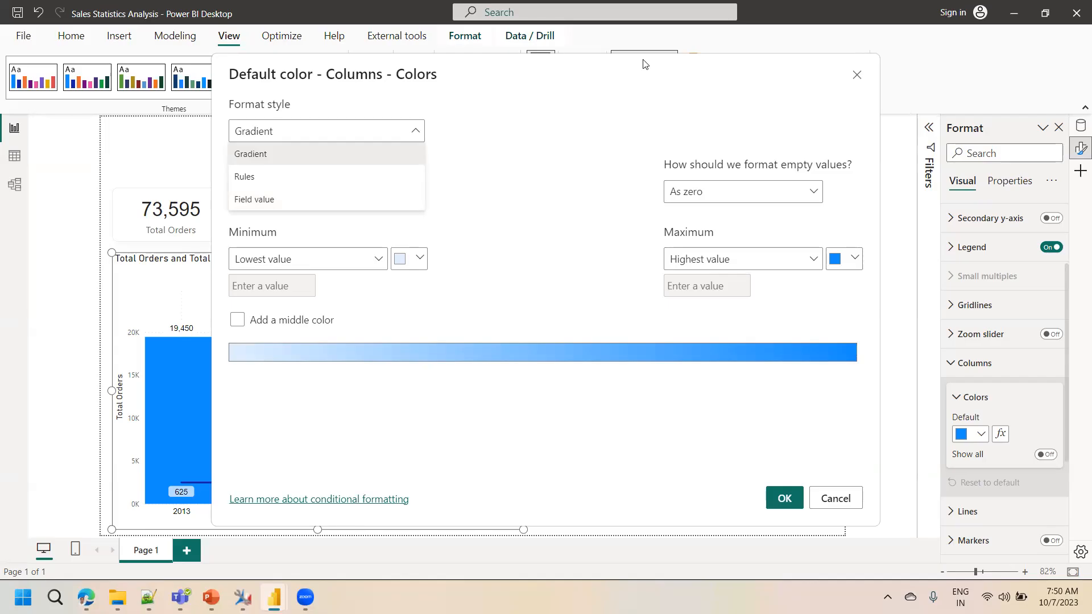
click(269, 154)
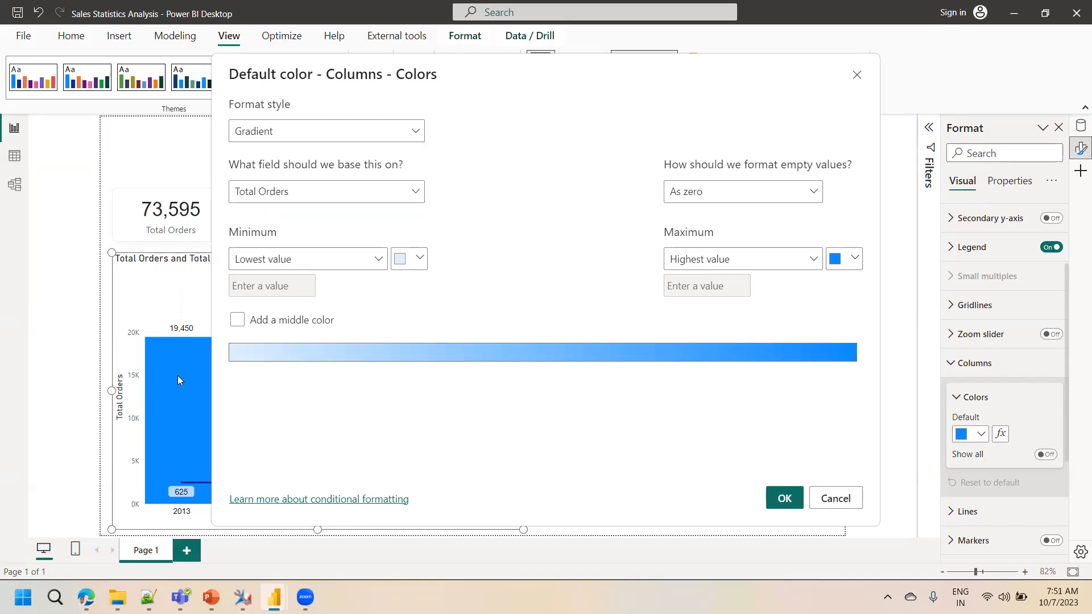
click(283, 138)
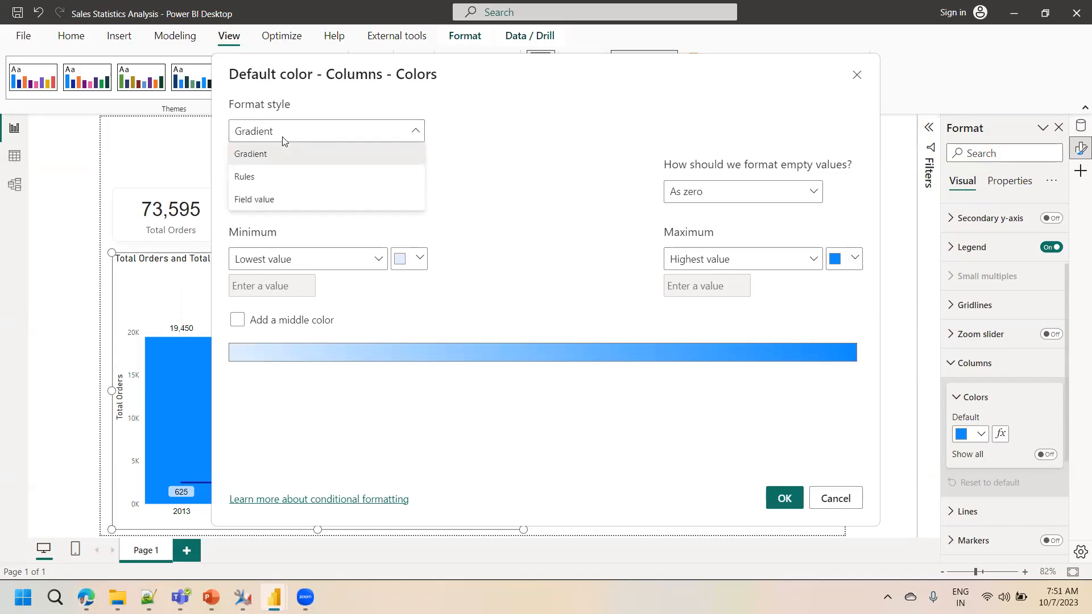
click(253, 159)
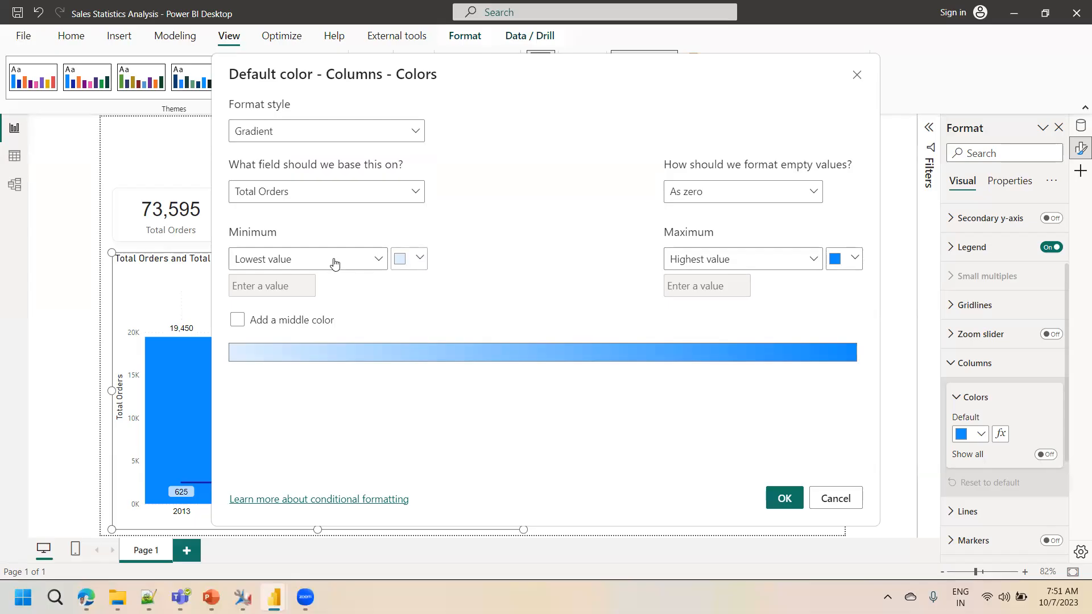
click(384, 262)
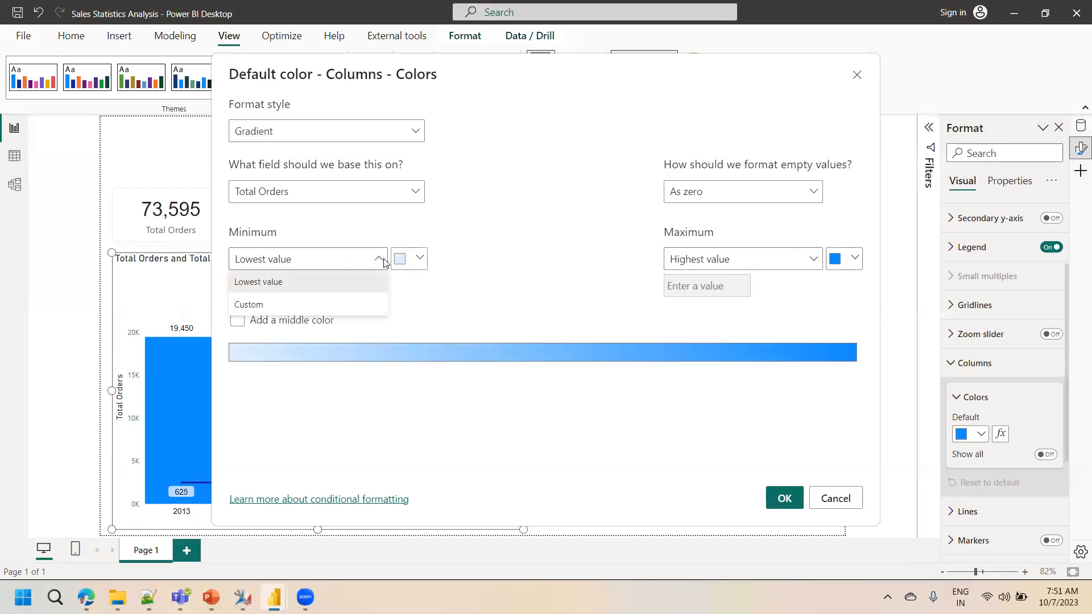
click(384, 262)
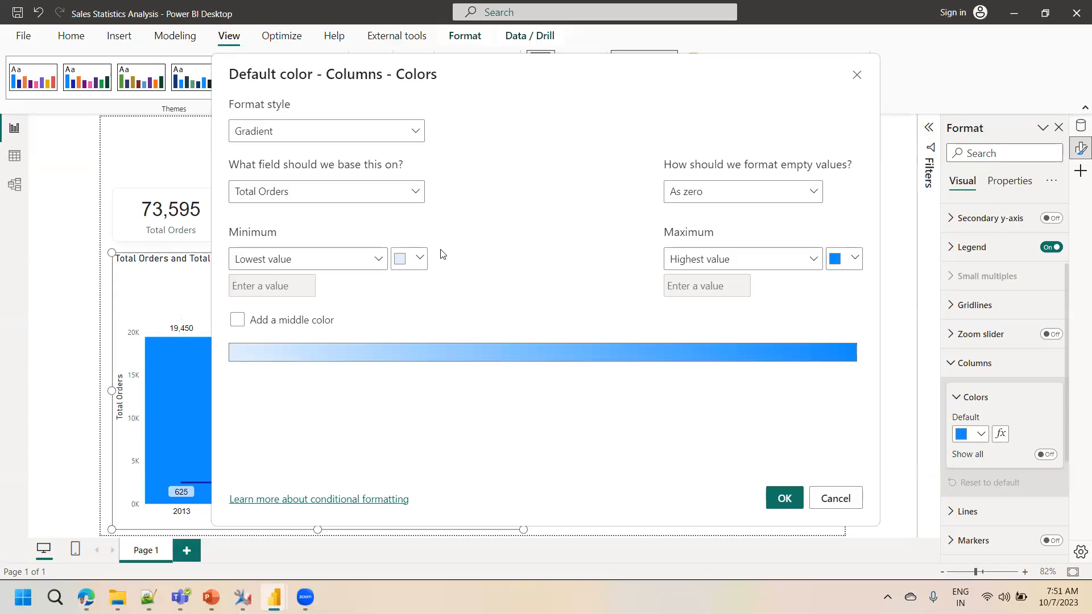
Switch the format style to Rules and set the first rule to Total Orders >= 0 Number and <= 10000 Number.
click(397, 139)
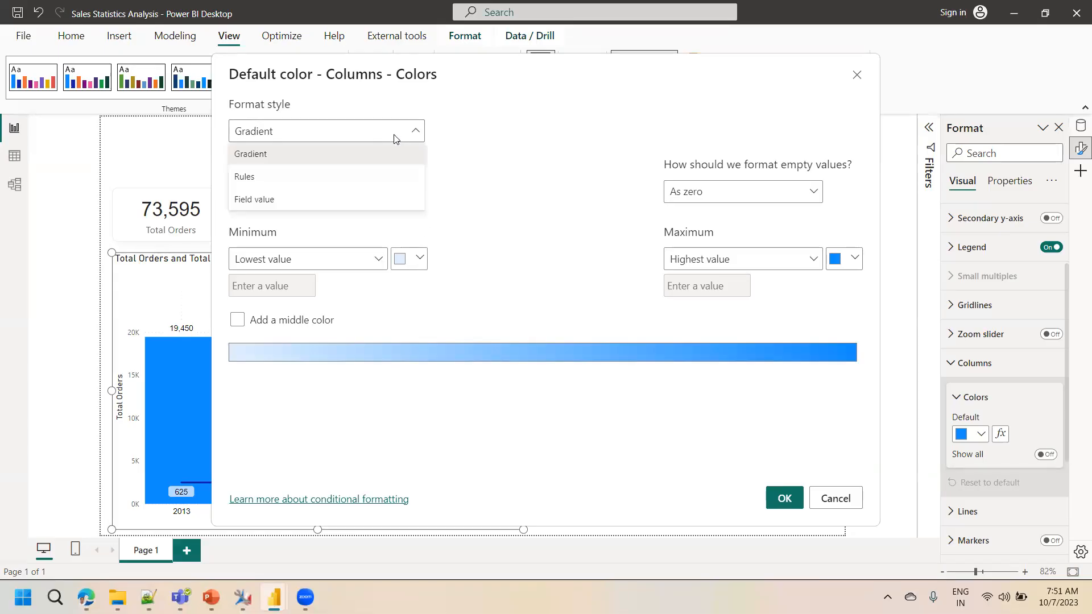
click(317, 178)
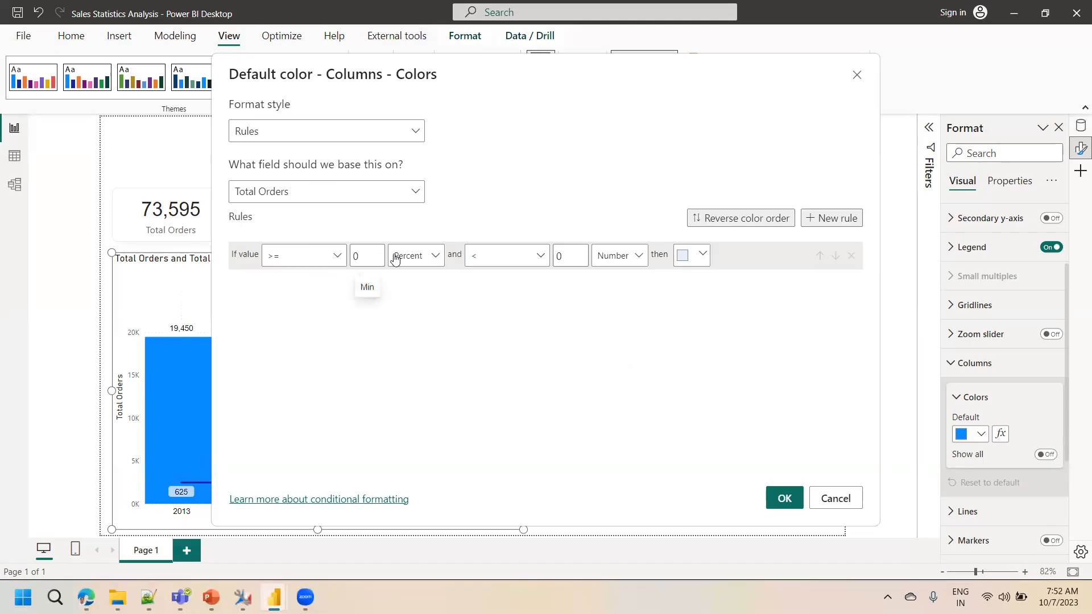
click(418, 256)
click(412, 281)
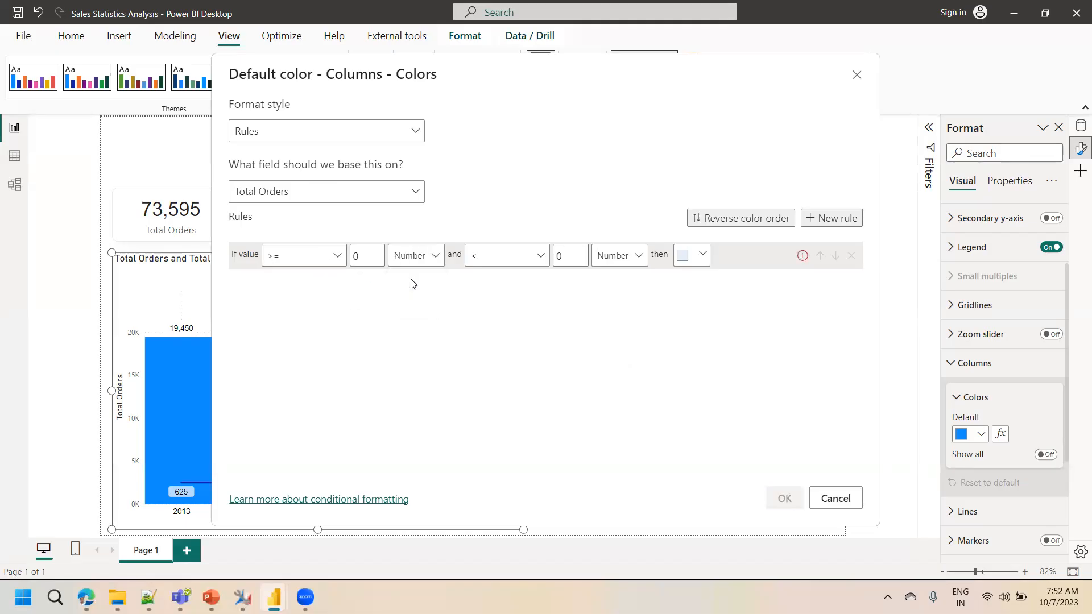
click(525, 255)
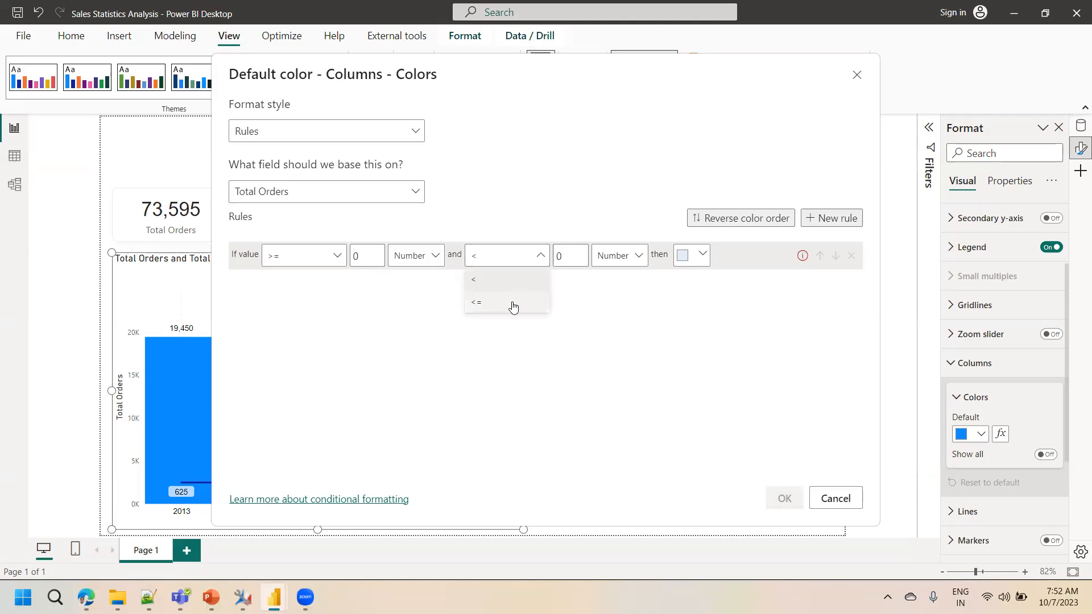
click(513, 304)
click(572, 254)
key(BackSpace)
text(10000)
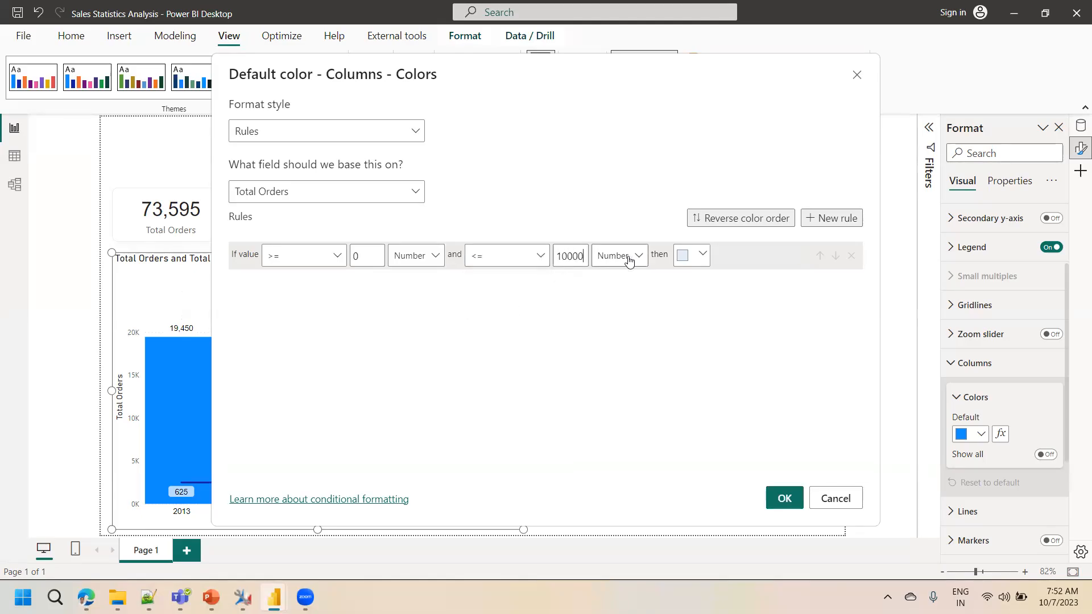
Give the first rule a custom bright red color.
click(703, 254)
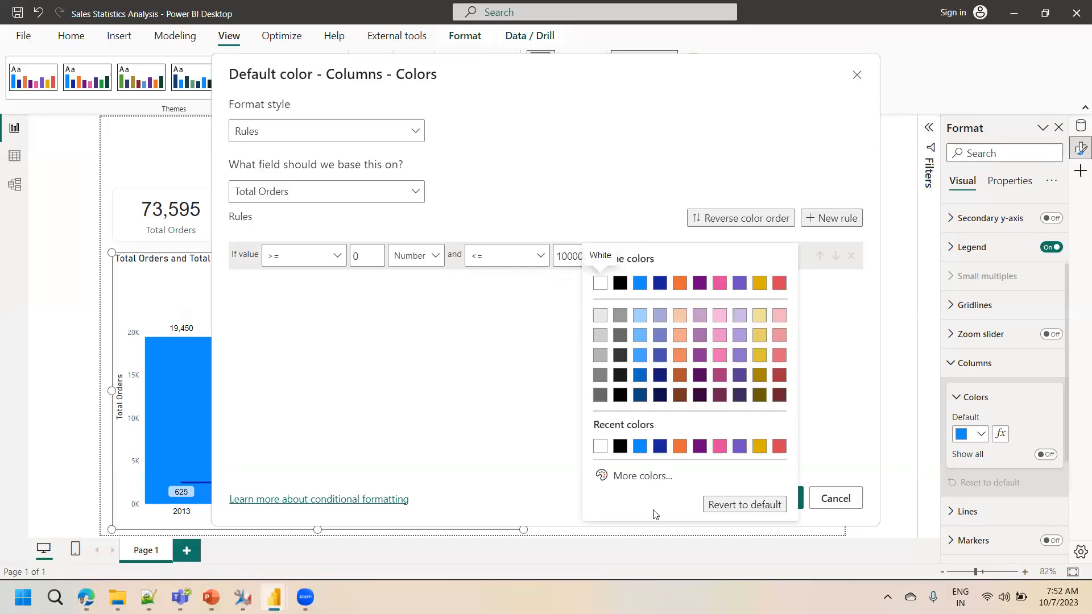
click(643, 485)
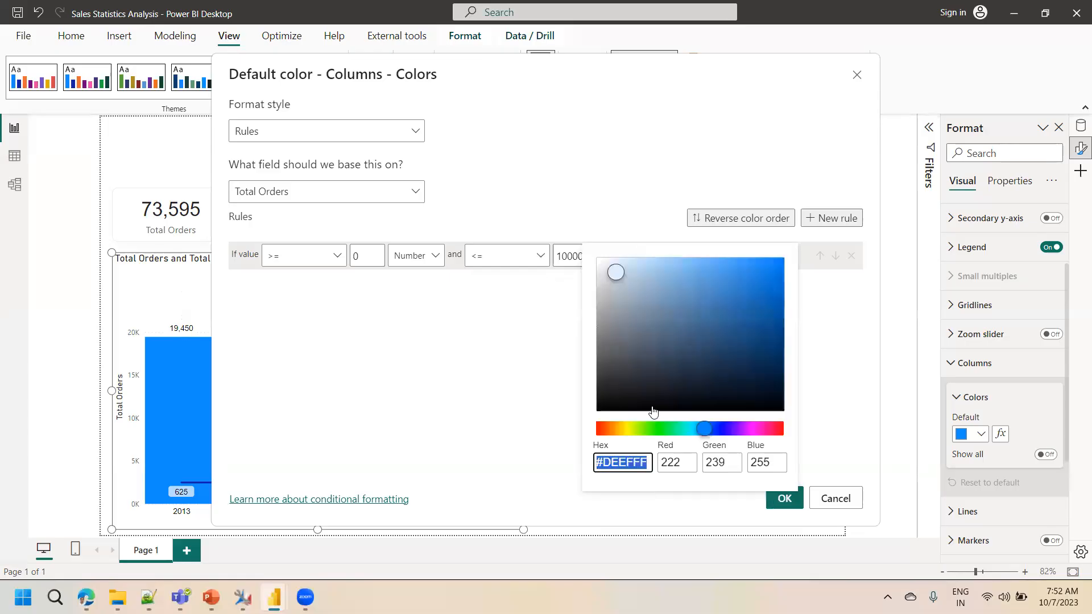
click(780, 429)
click(775, 432)
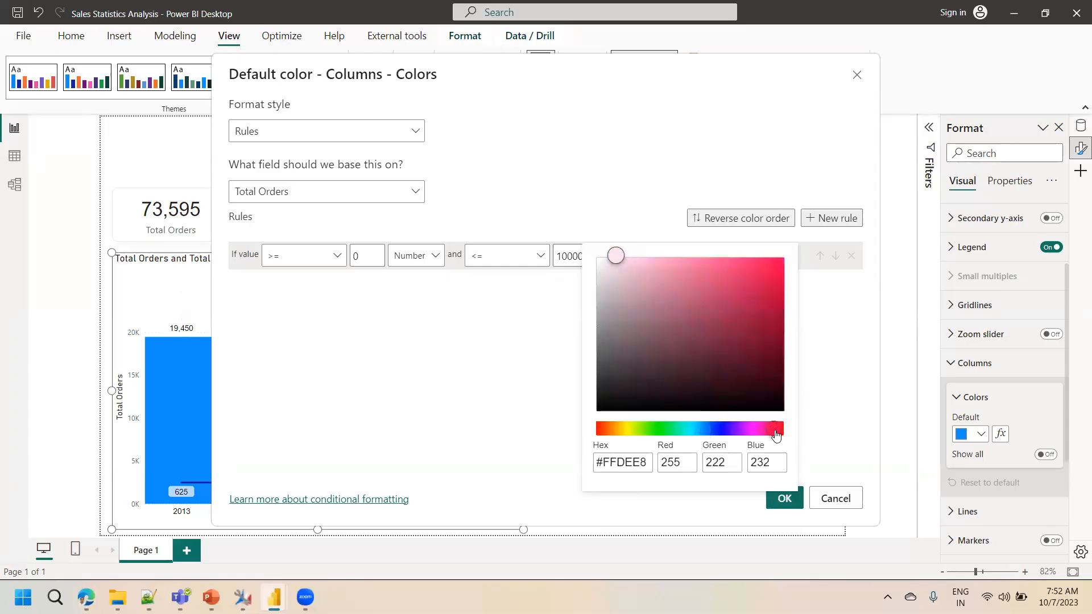
click(778, 432)
click(771, 273)
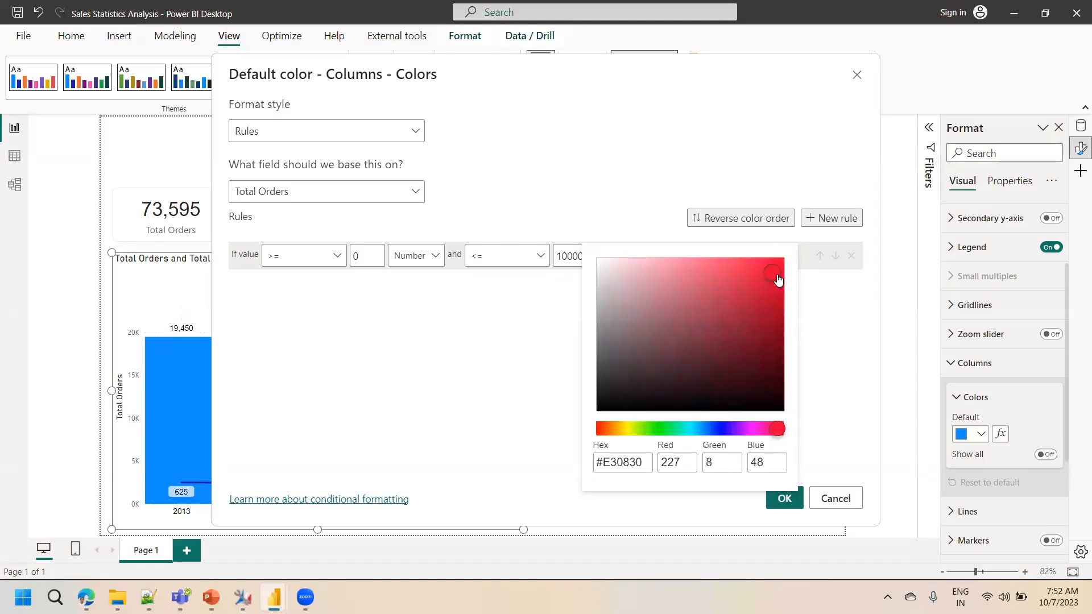
click(814, 358)
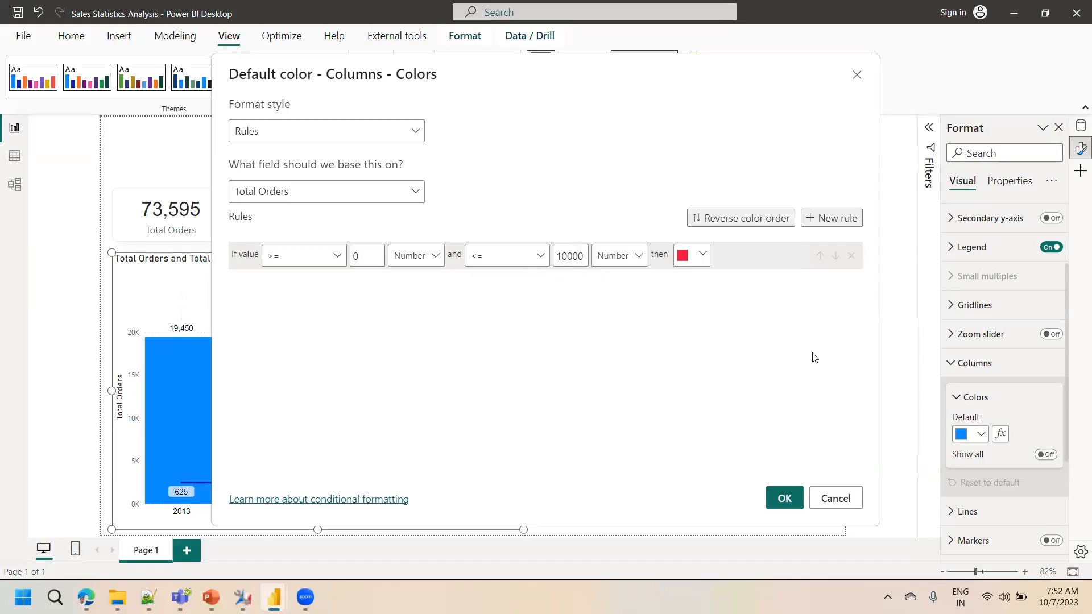
Add a second rule covering Total Orders >= 10000 Number and <= Max Number.
click(836, 223)
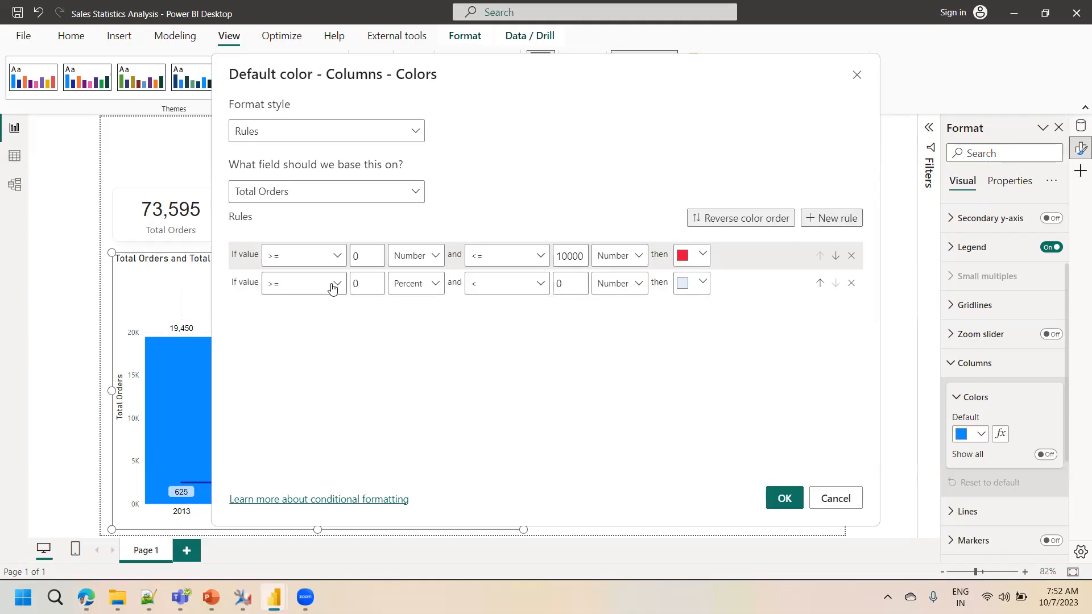
click(359, 288)
key(BackSpace)
text(10000)
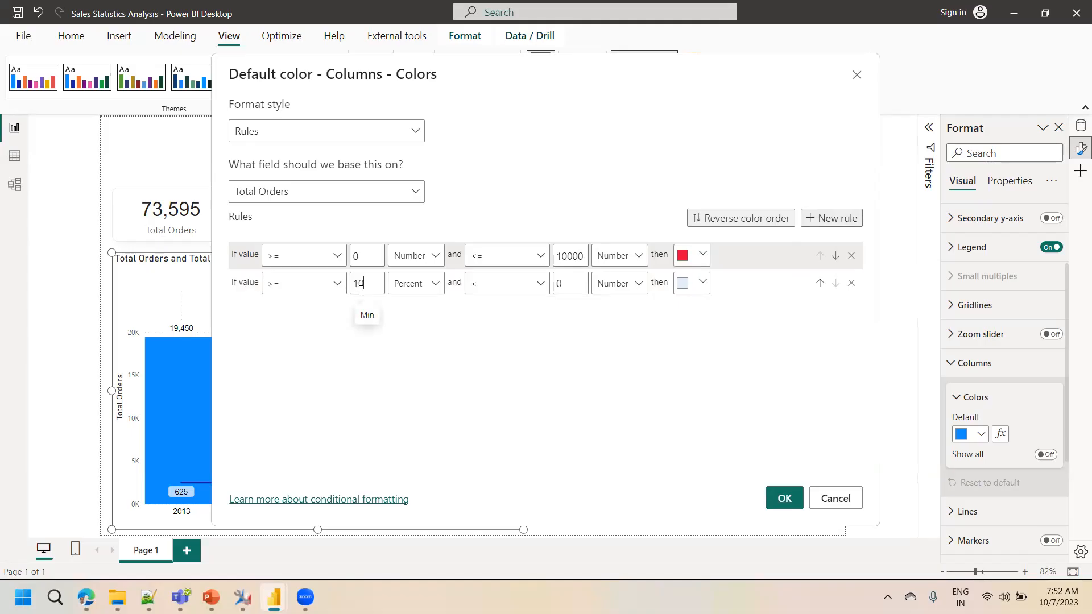
click(410, 283)
click(404, 307)
click(514, 295)
click(510, 323)
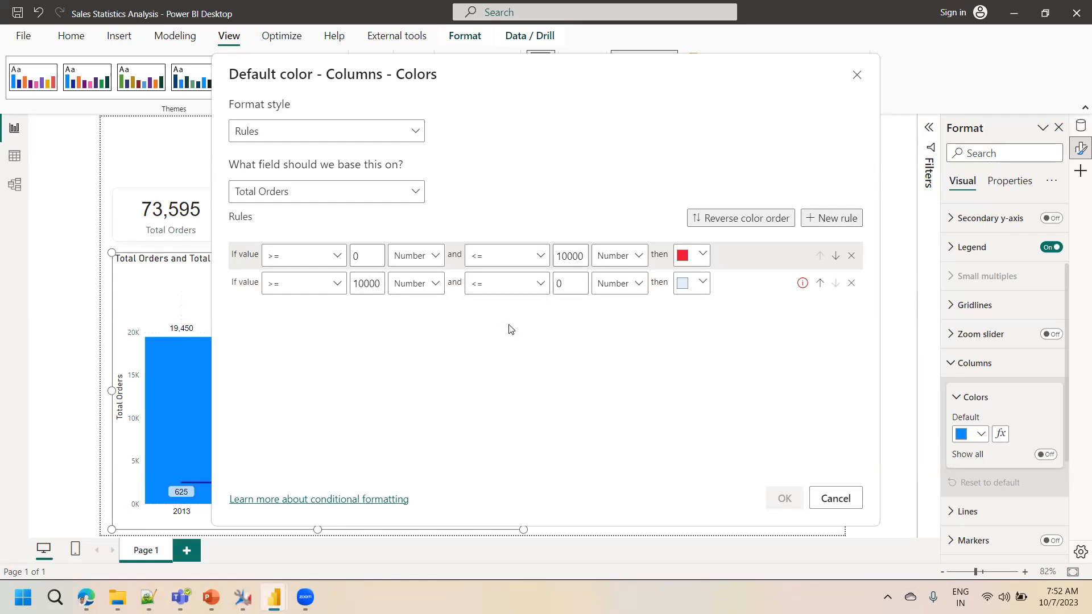
click(572, 286)
key(BackSpace)
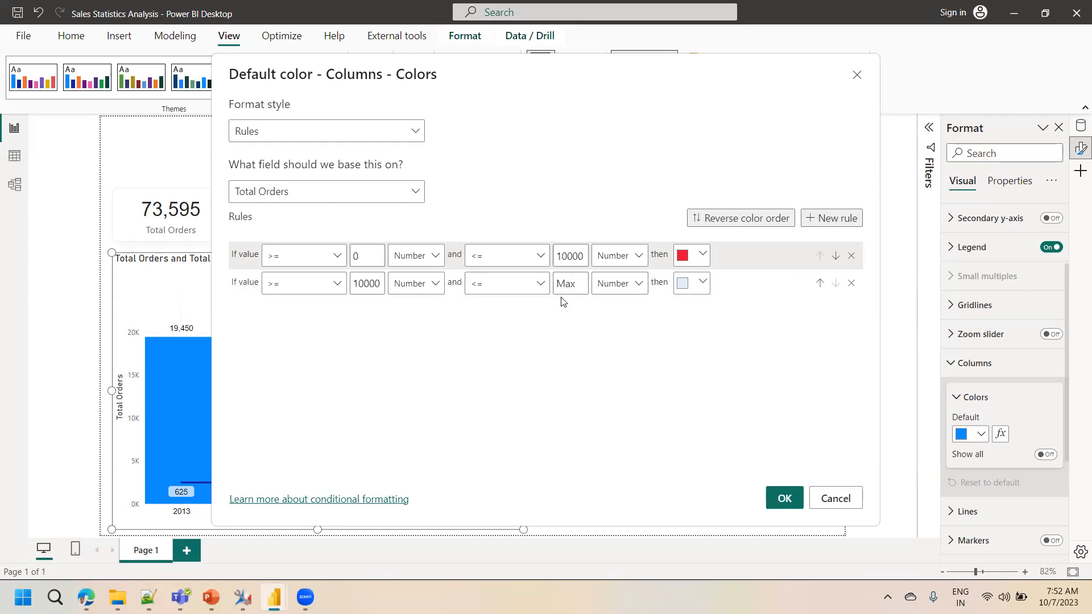
Color the second rule with the recent bright blue, set the first rule's lower limit to Min, and apply the column color rules.
click(701, 290)
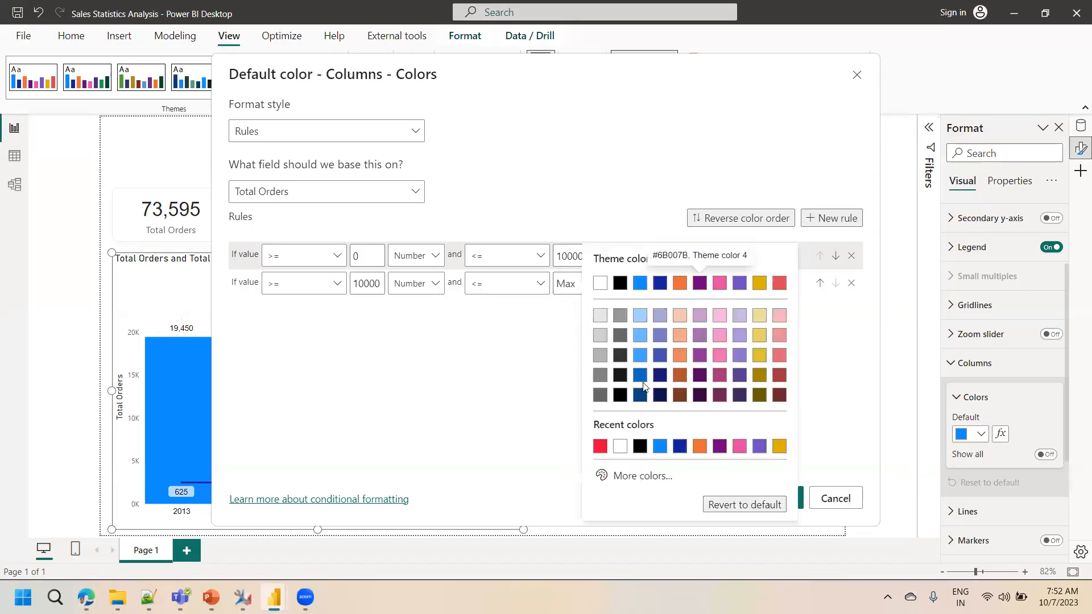
click(659, 447)
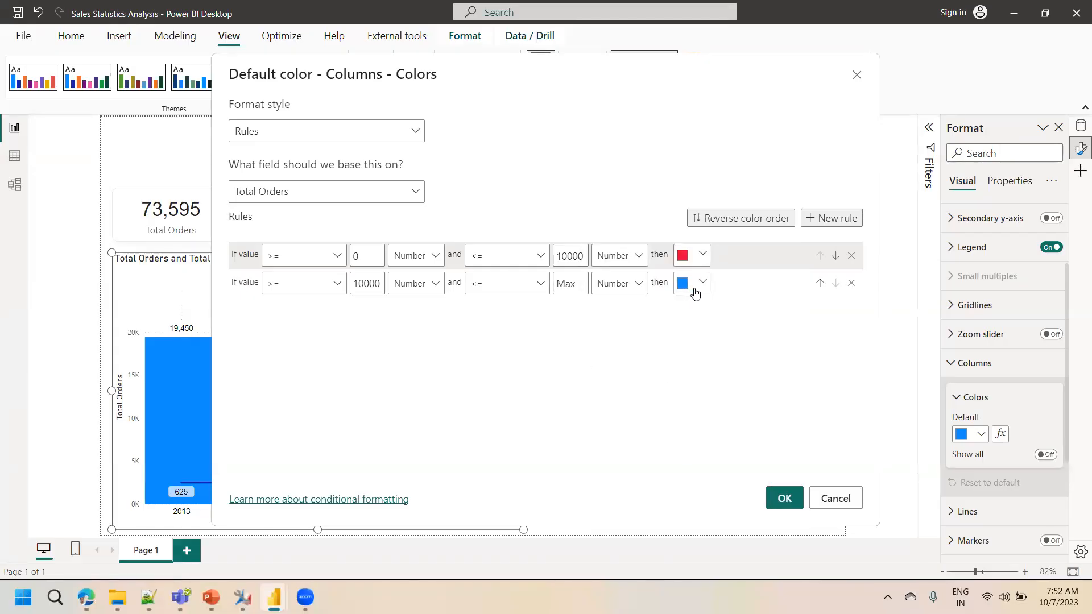
click(370, 256)
key(BackSpace)
text(0)
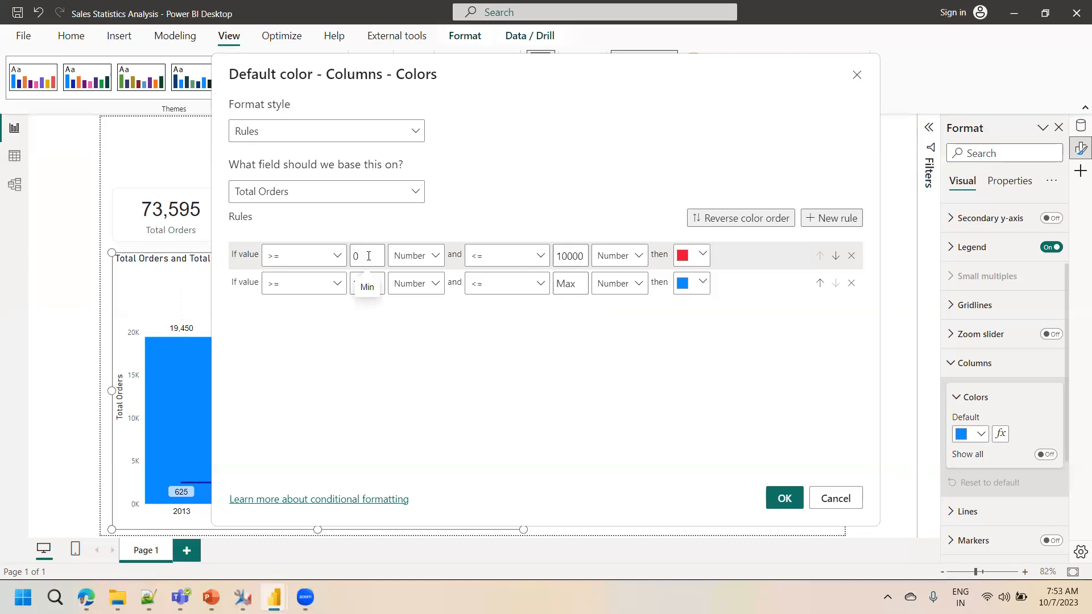
key(BackSpace)
click(785, 500)
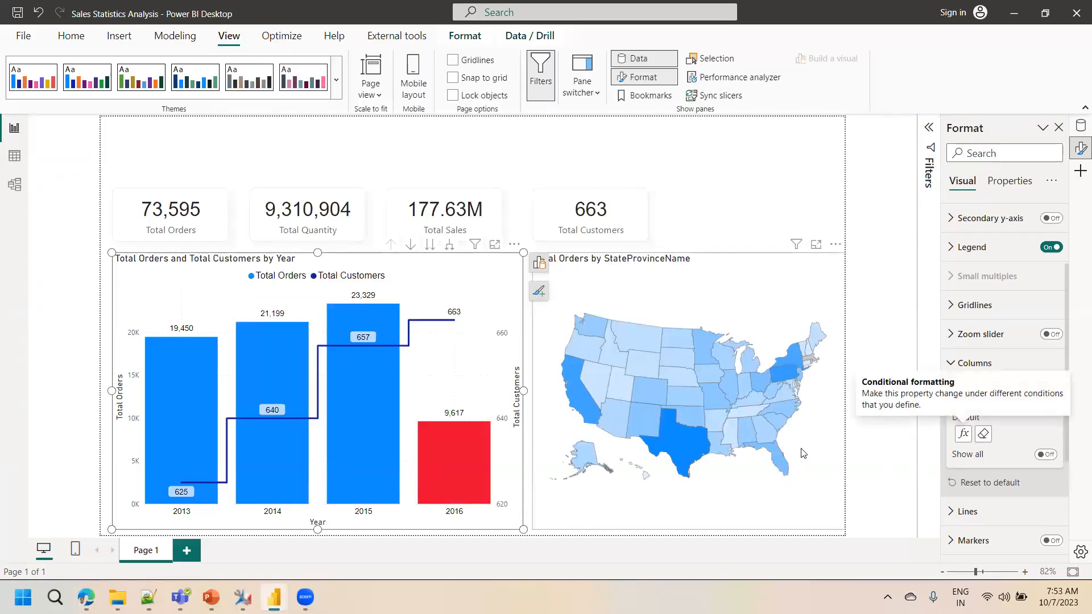
Cross-filter the report by individual states on the map, including Pennsylvania and Texas, and clear the selection again.
click(781, 375)
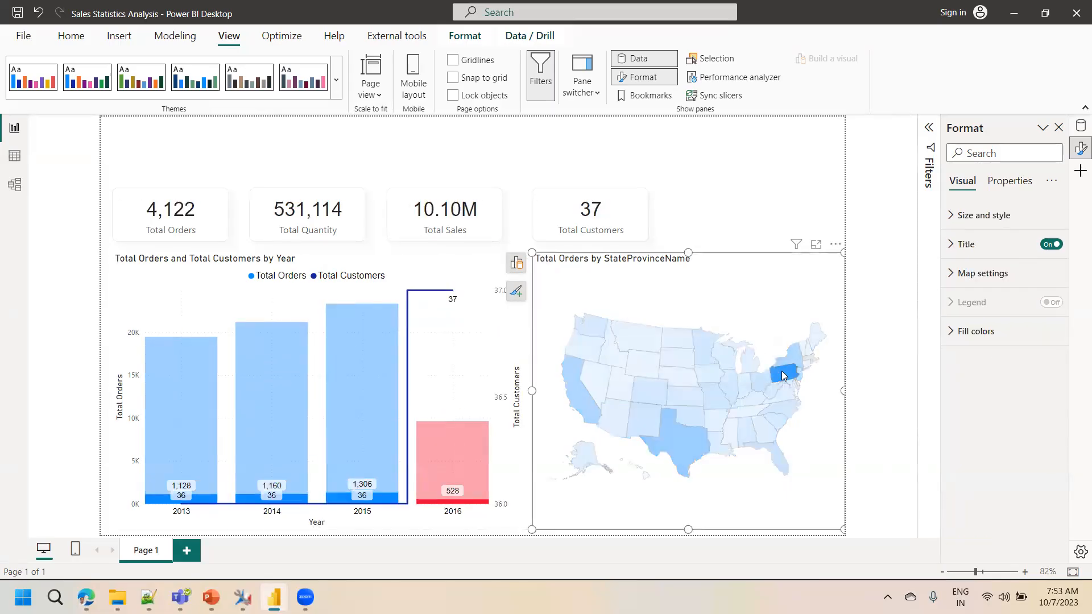
click(706, 361)
click(663, 377)
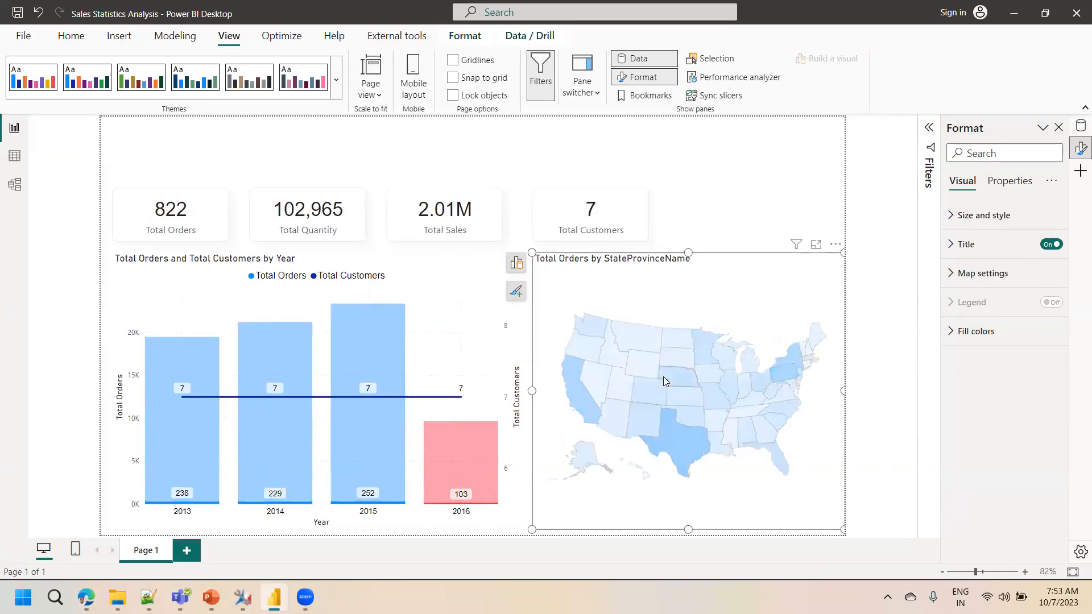
click(662, 376)
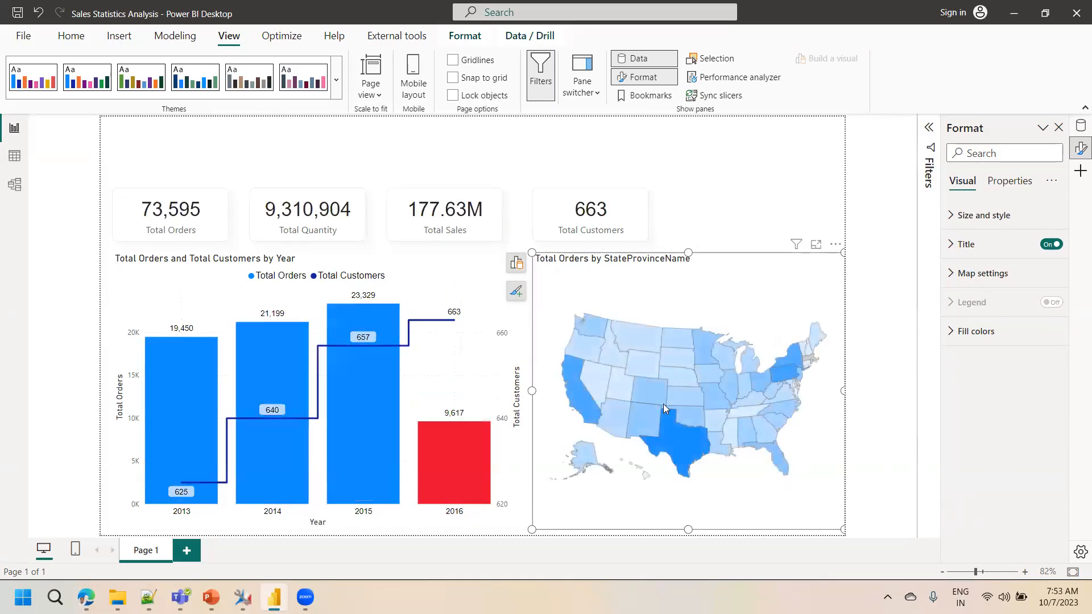
click(664, 440)
click(664, 439)
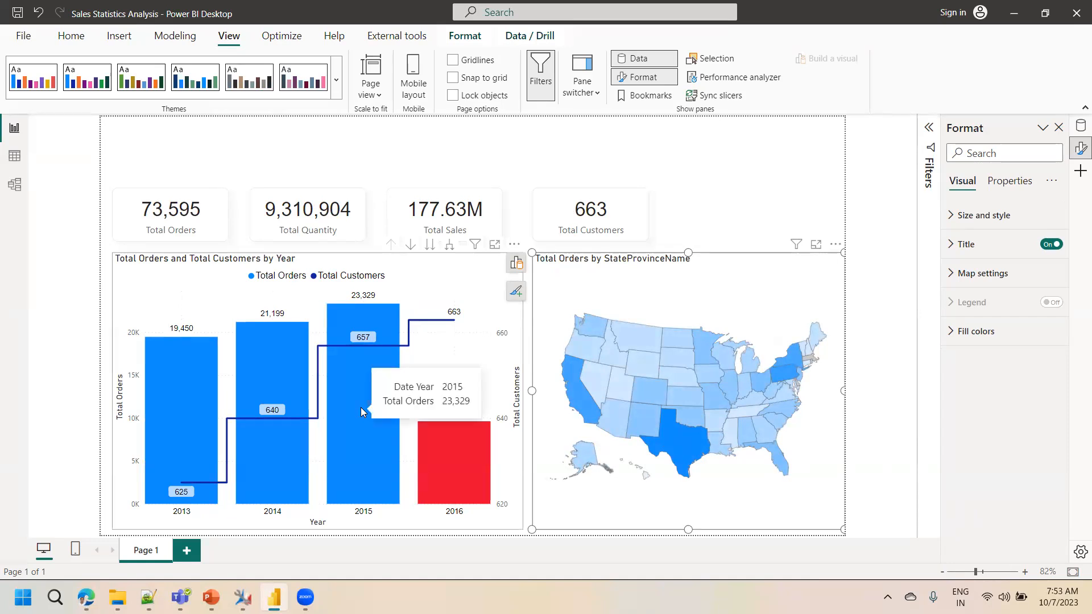
click(652, 446)
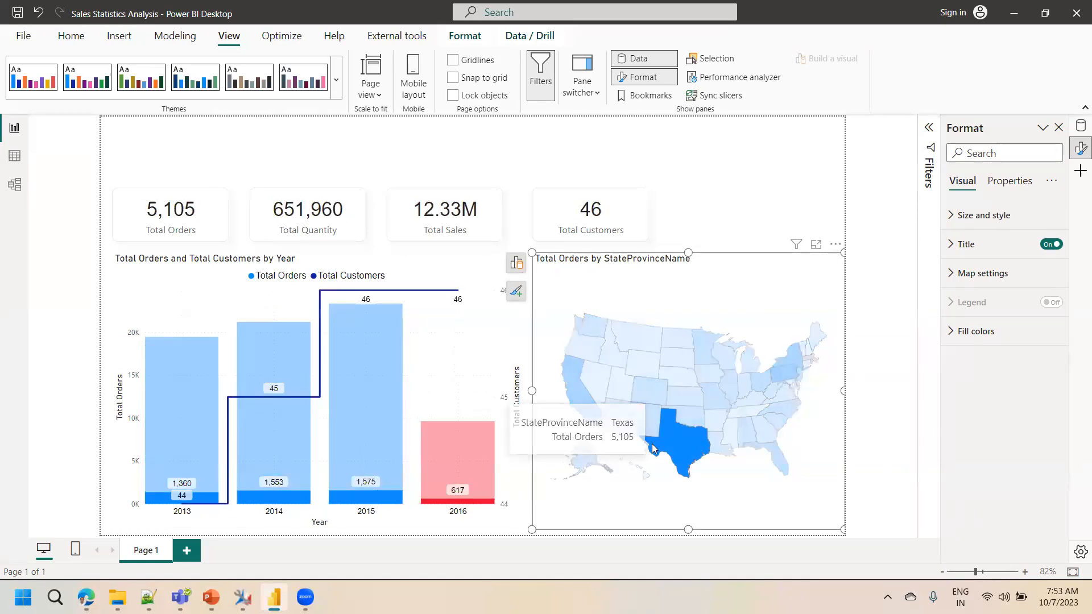
click(652, 444)
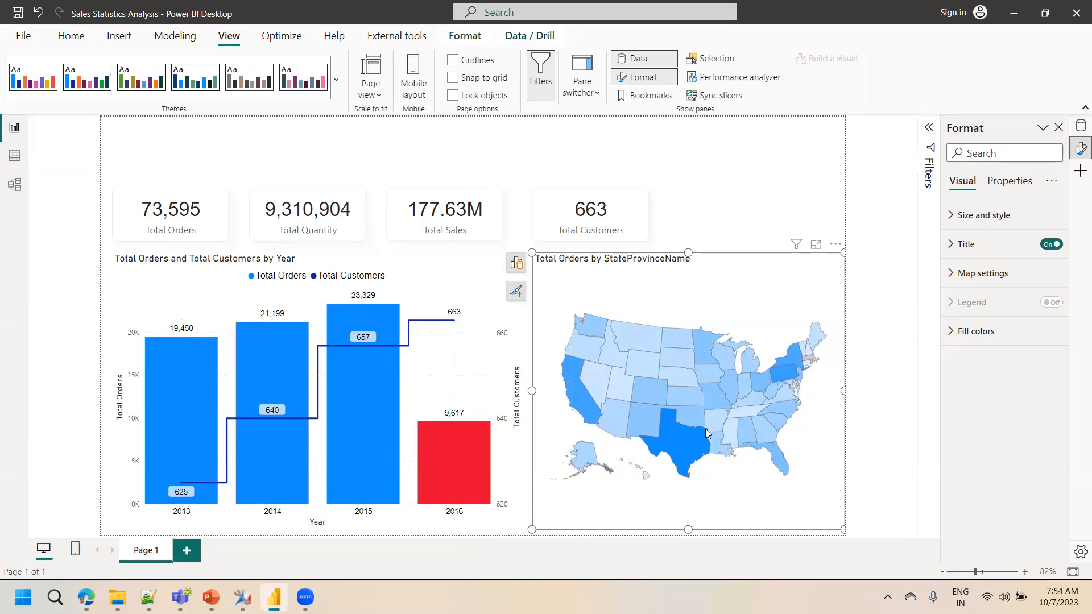
Narrow the state map visual slightly from its outer side edge and deselect it.
drag(843, 390, 839, 392)
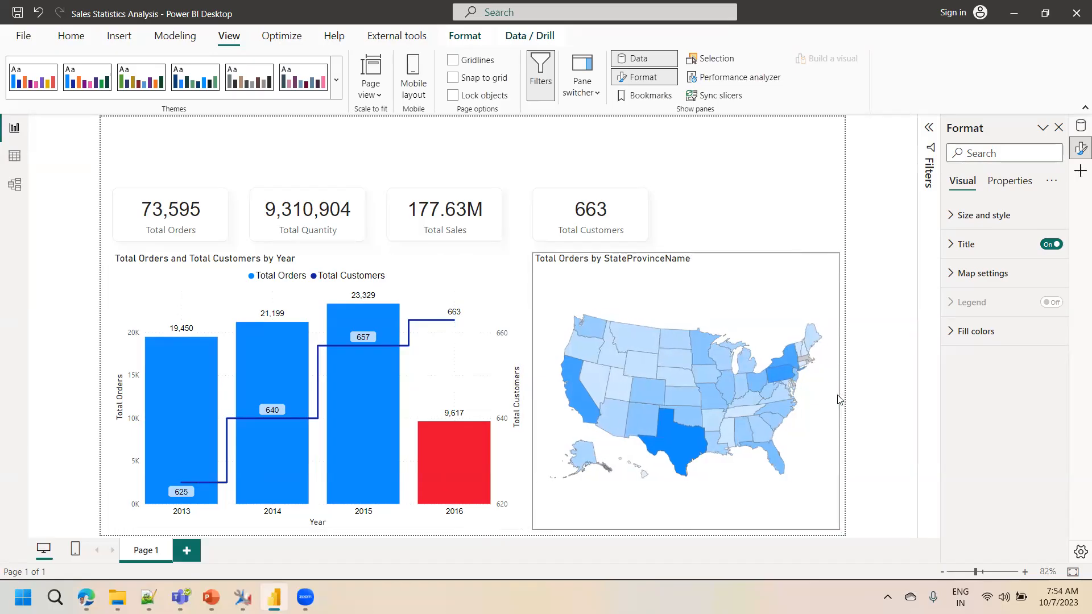
click(873, 399)
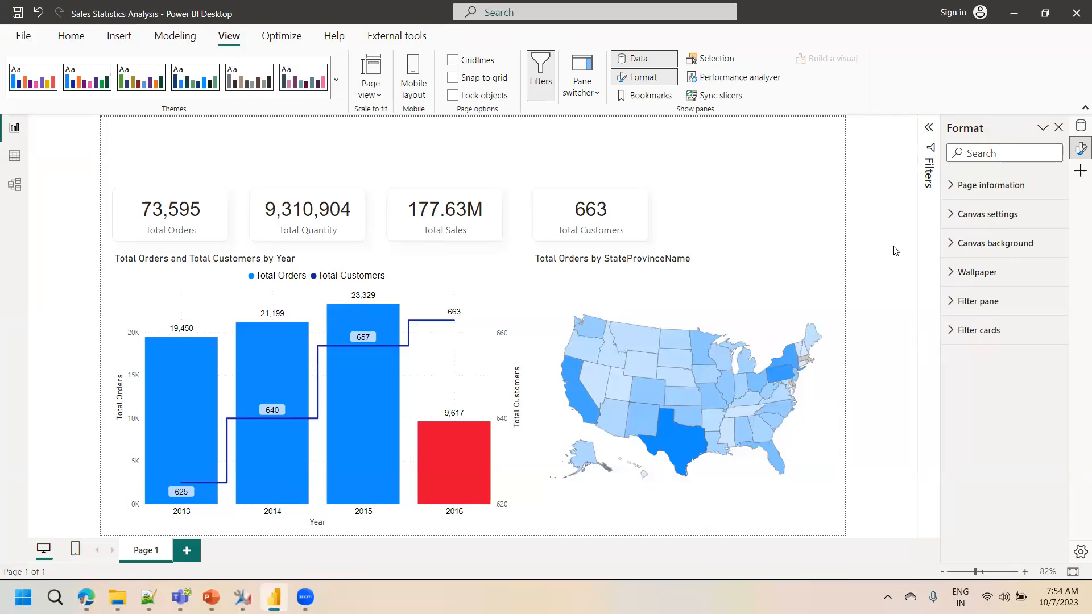
Reopen the yearly chart's column color rules, set the first rule's lower limit to Min Number and the second rule's upper unit to Number.
click(517, 283)
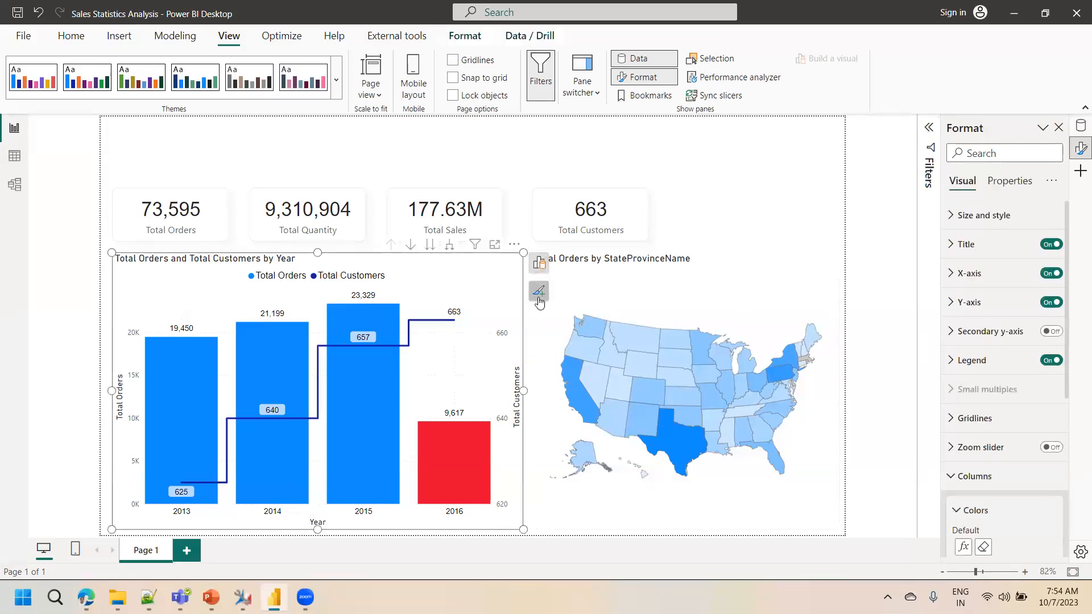
click(538, 290)
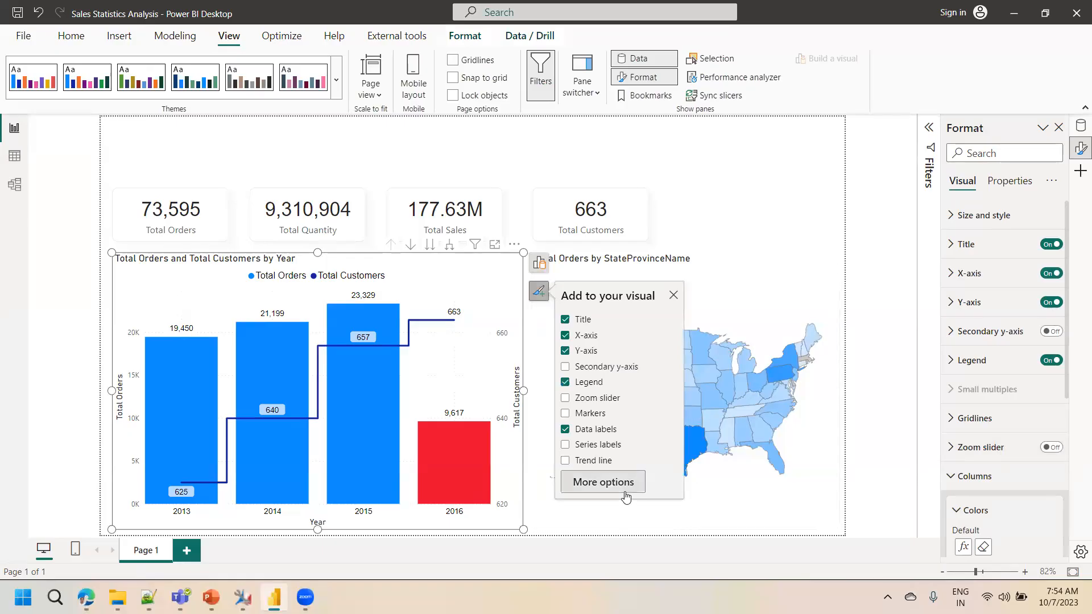
drag(1067, 380, 1066, 438)
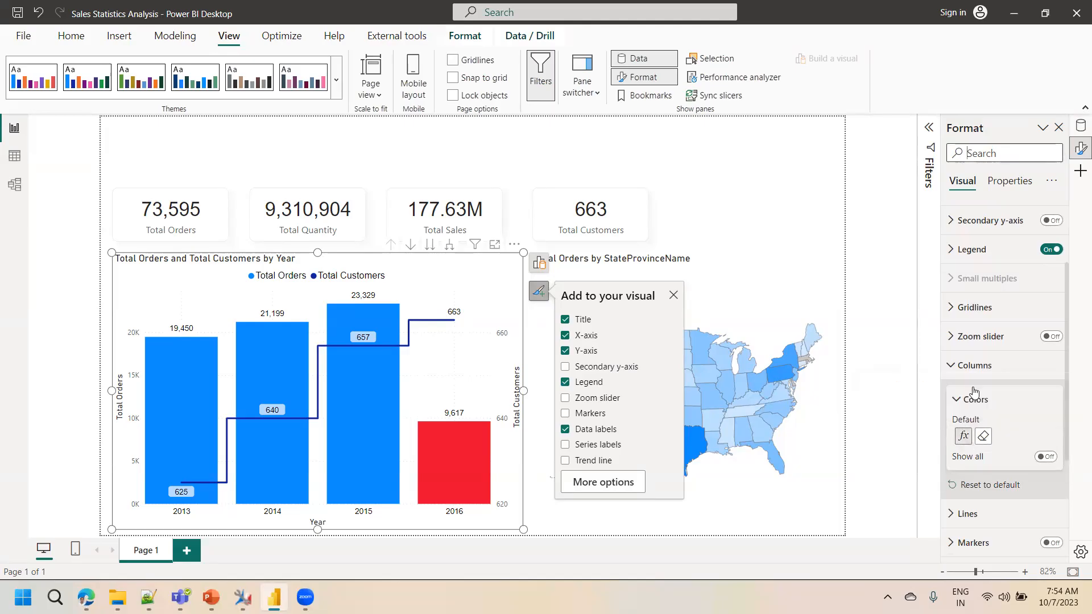
click(965, 436)
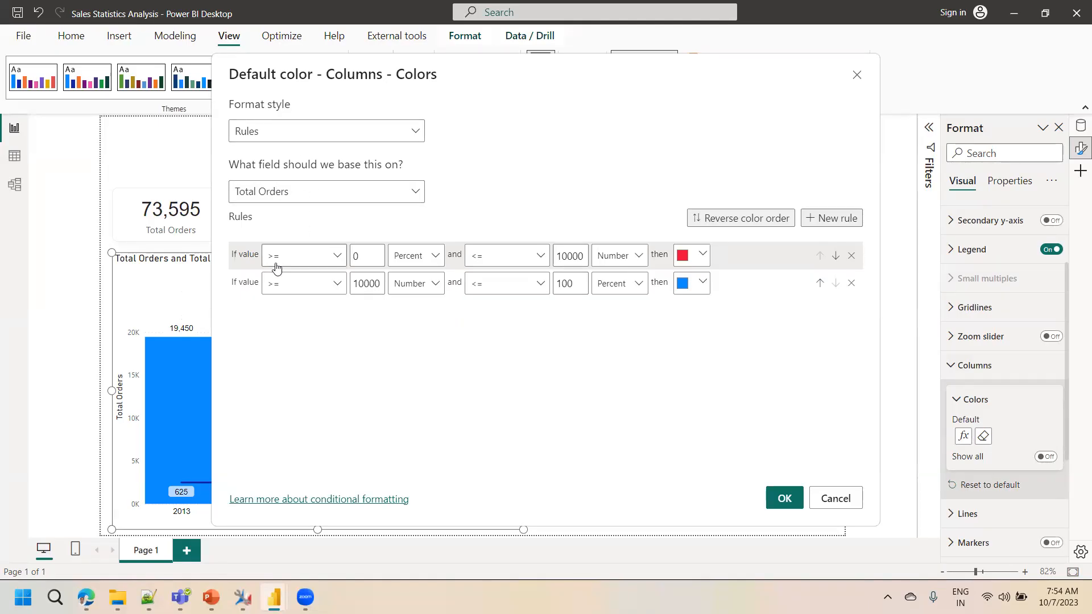
click(364, 256)
key(BackSpace)
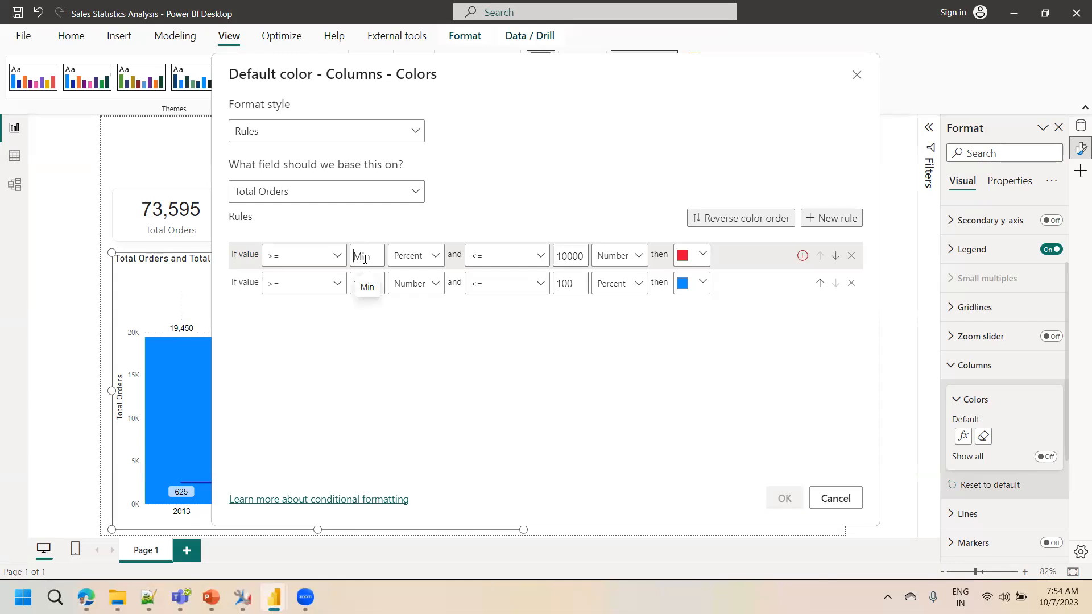
click(614, 283)
click(616, 309)
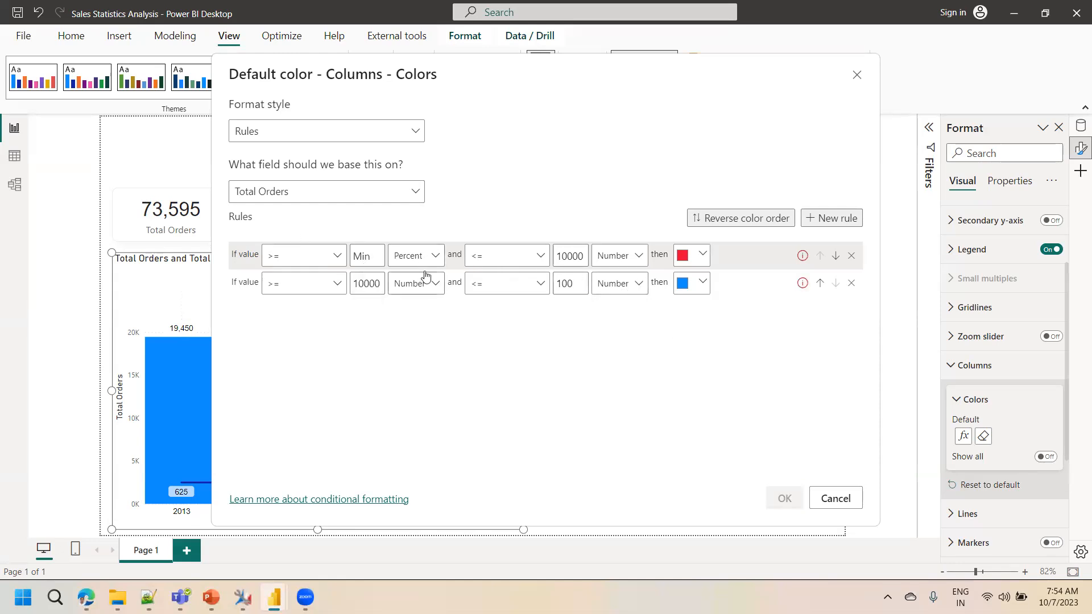
click(433, 255)
click(430, 278)
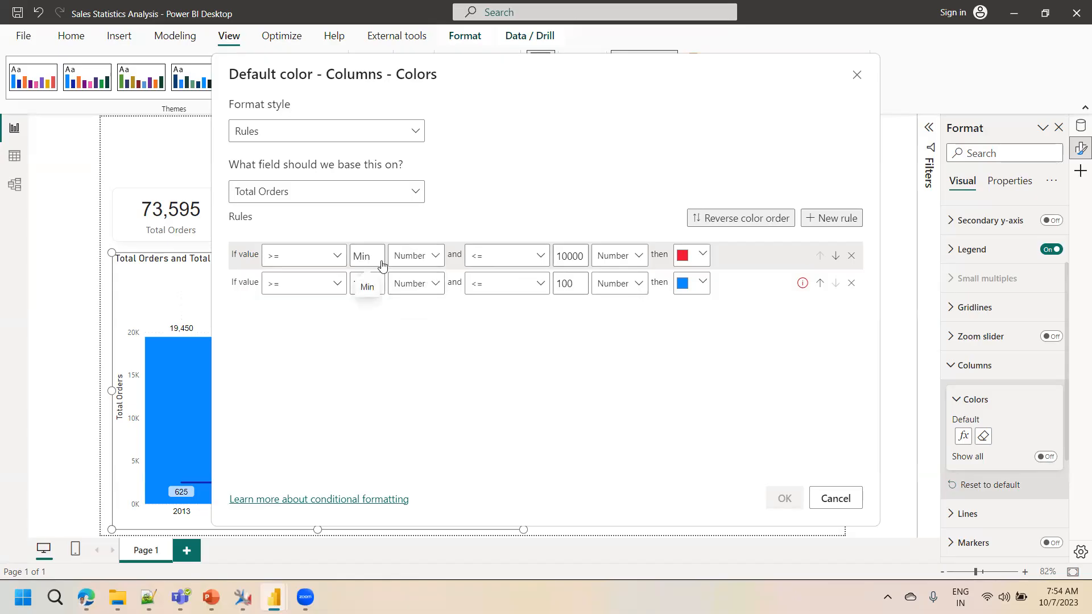
Set the second rule's upper limit to Max and apply the column color rules.
click(575, 283)
key(BackSpace)
key(BackSpace)
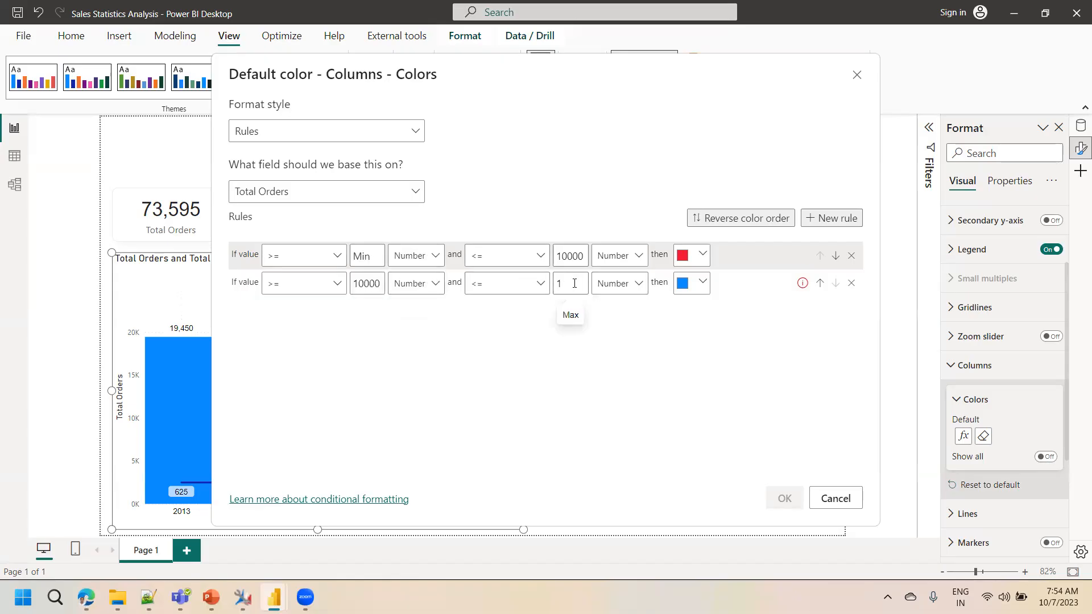
key(BackSpace)
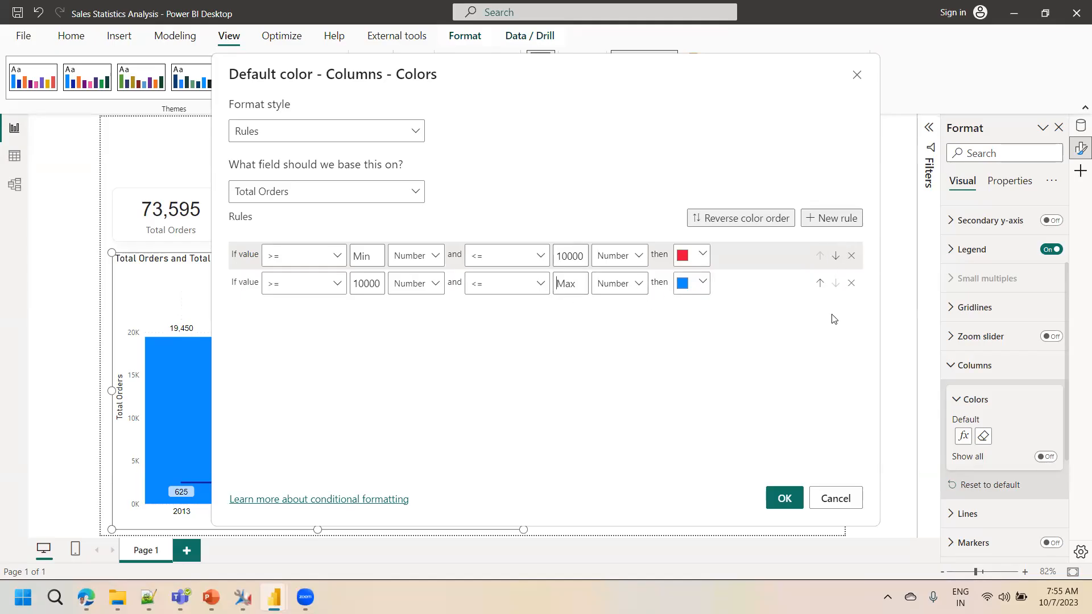
click(784, 498)
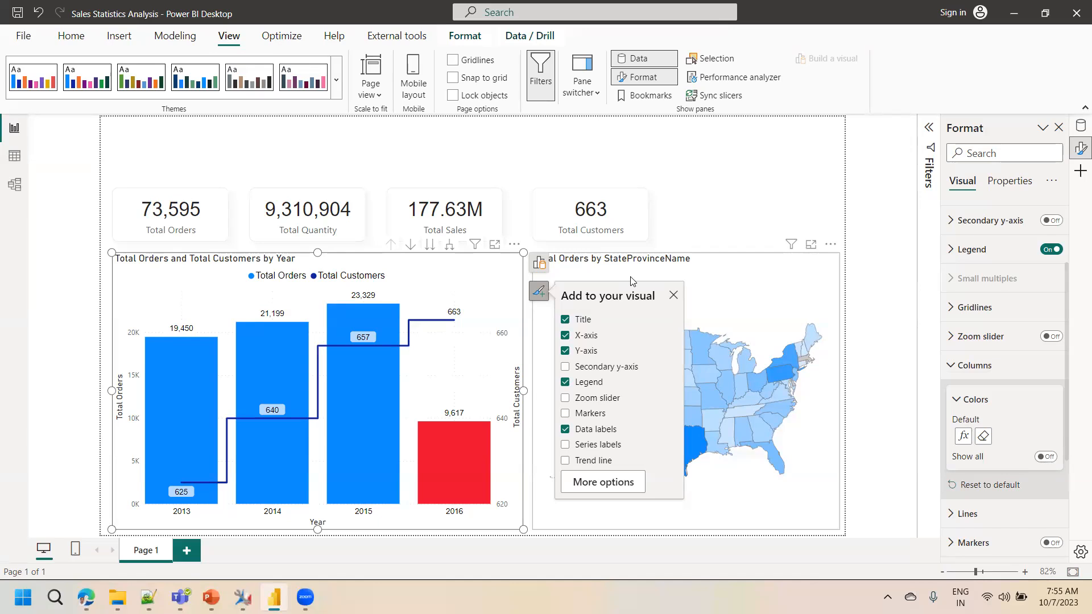
Review the format style options for the chart's column colors, then leave the settings without changes and deselect the chart.
click(966, 443)
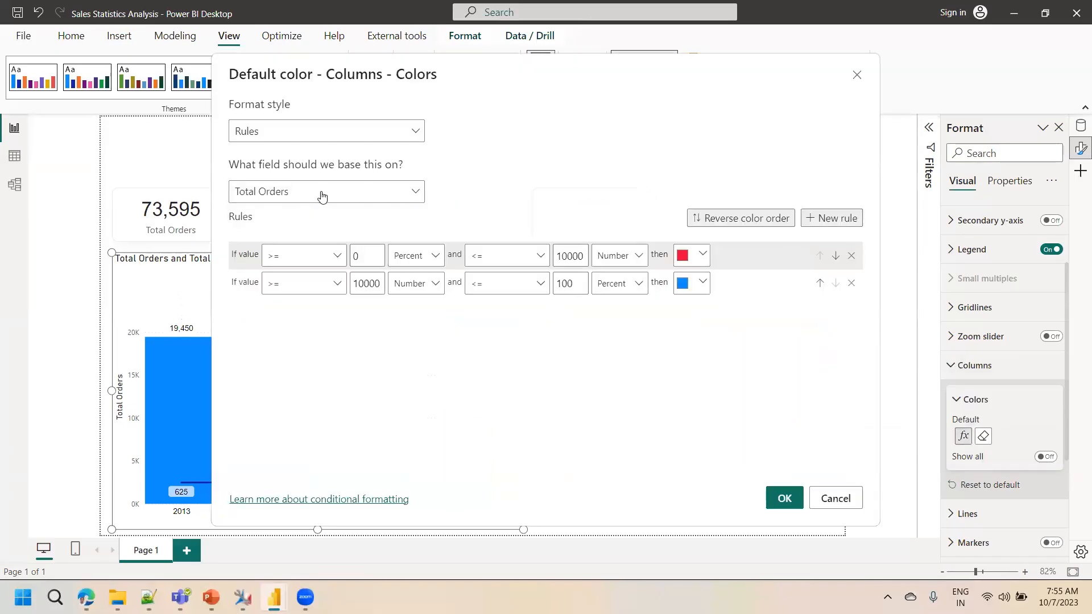
click(300, 136)
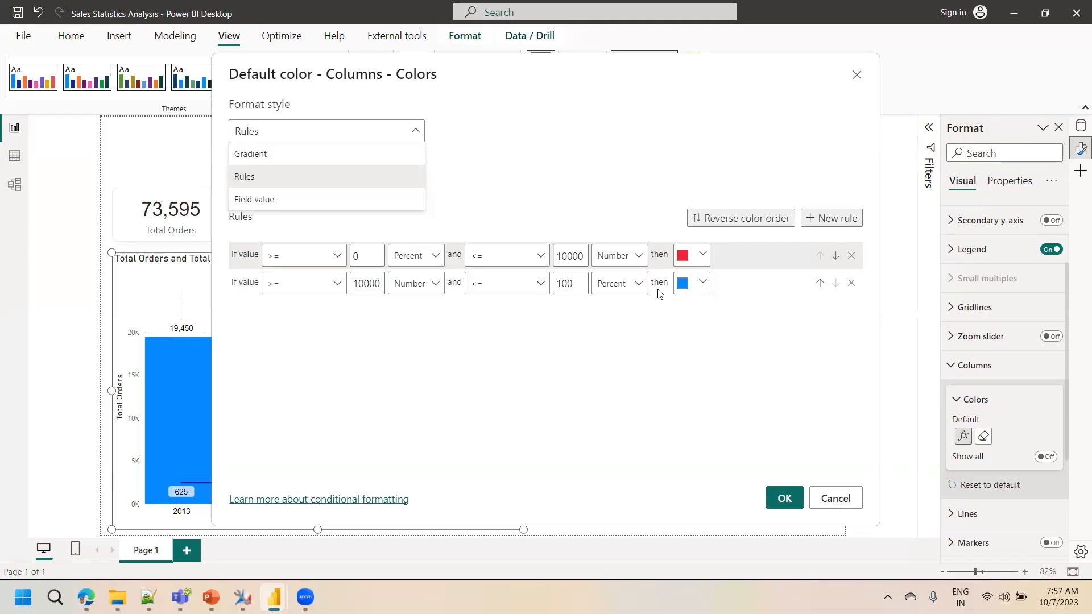
click(817, 496)
click(836, 497)
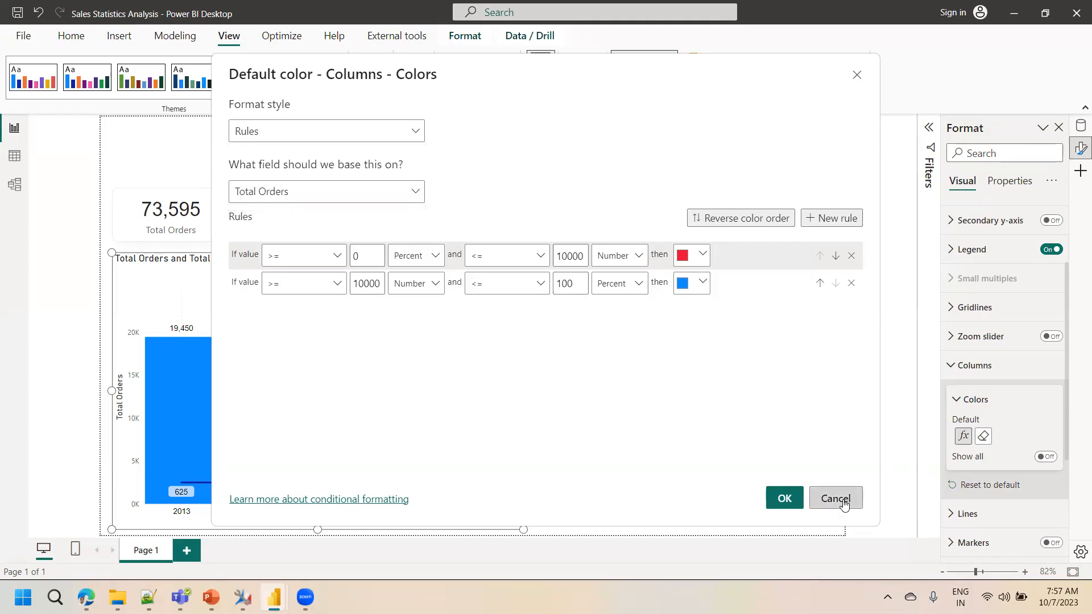
click(670, 209)
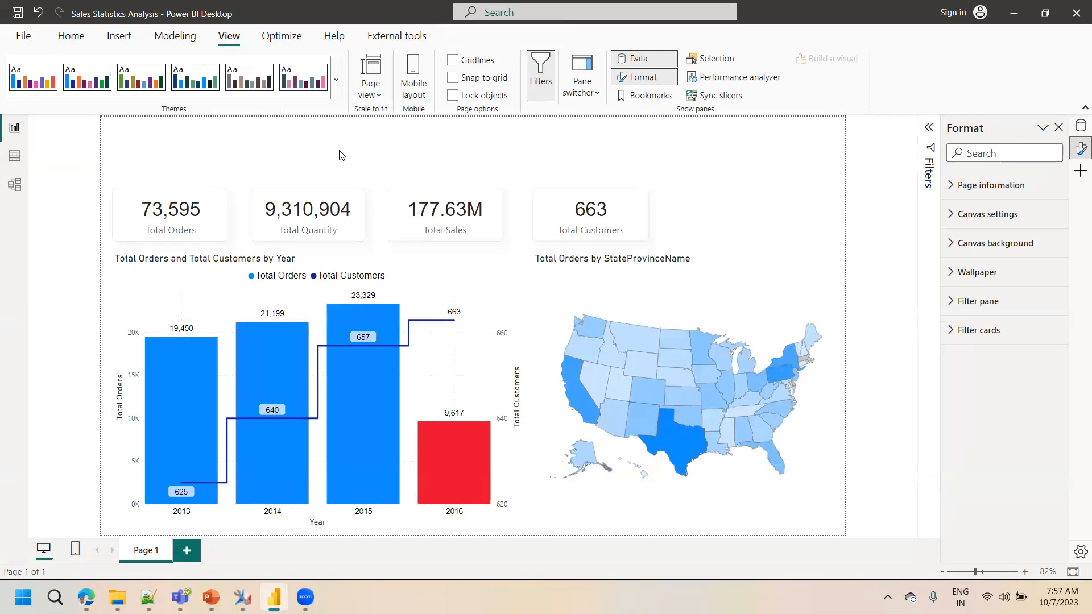
Insert a rectangle shape above the cards and resize it into a header banner spanning the cards, chart and map.
click(71, 36)
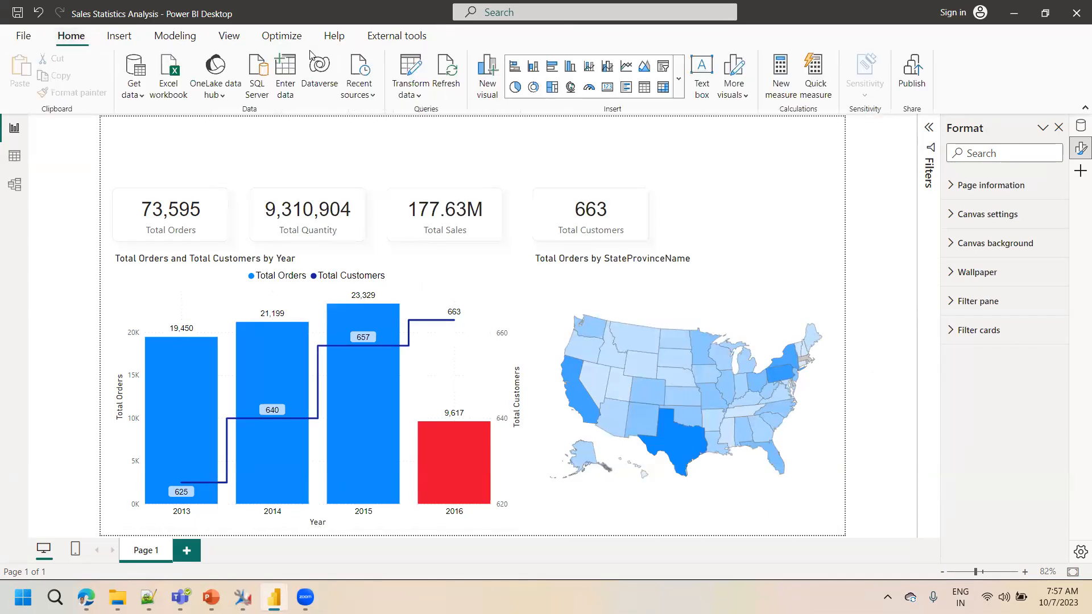
click(229, 35)
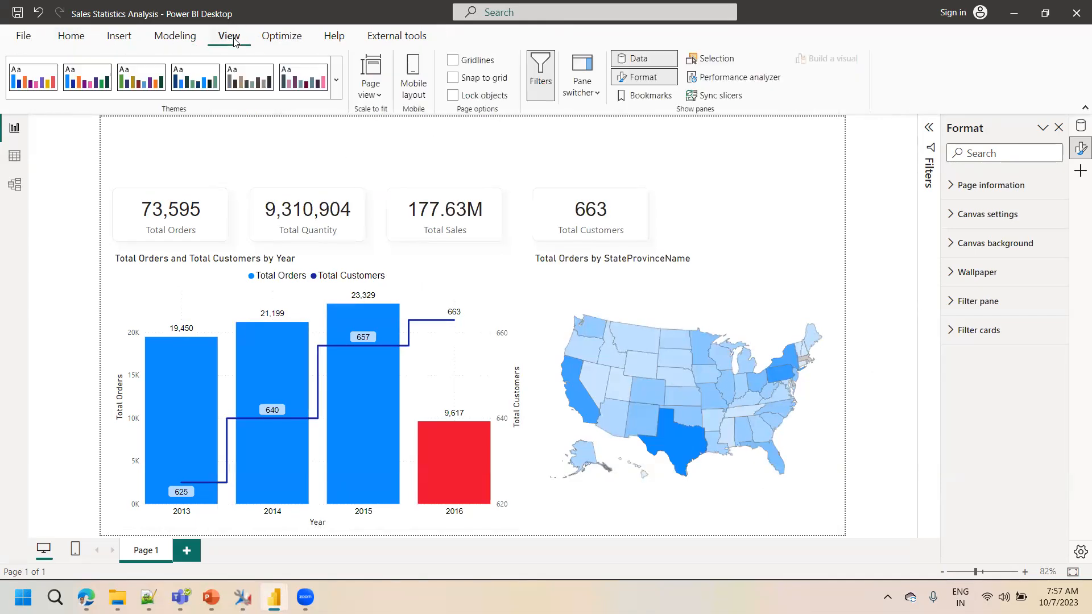
click(117, 37)
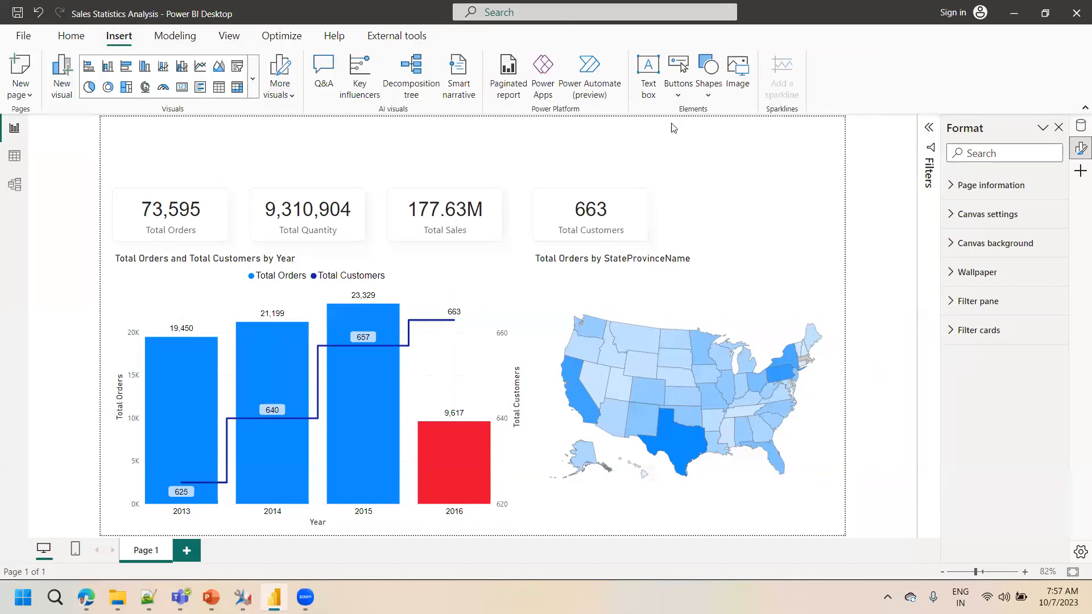
click(708, 98)
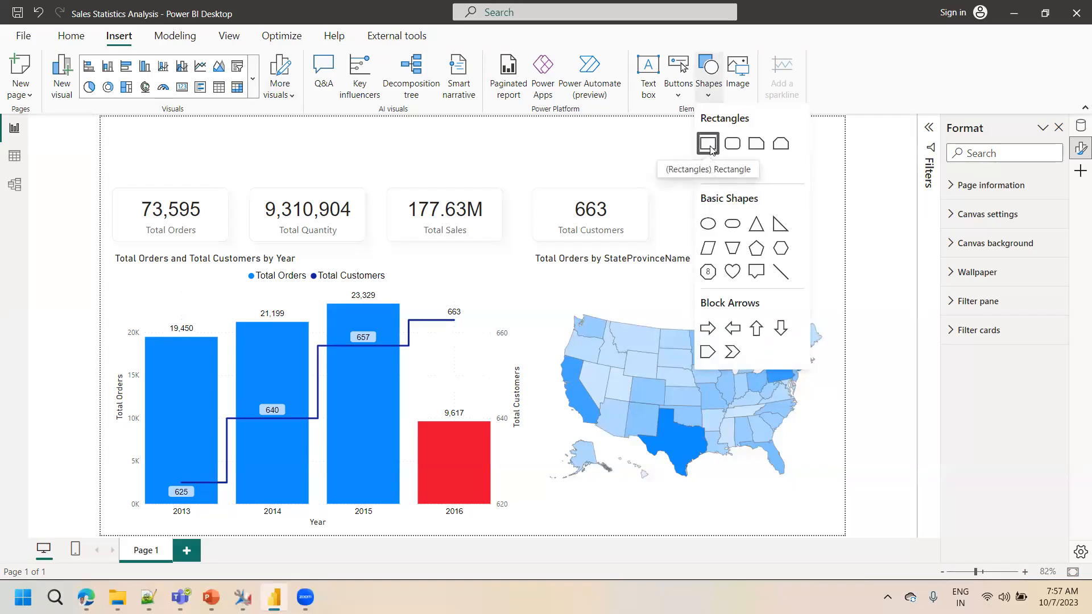
click(708, 143)
drag(608, 212, 216, 126)
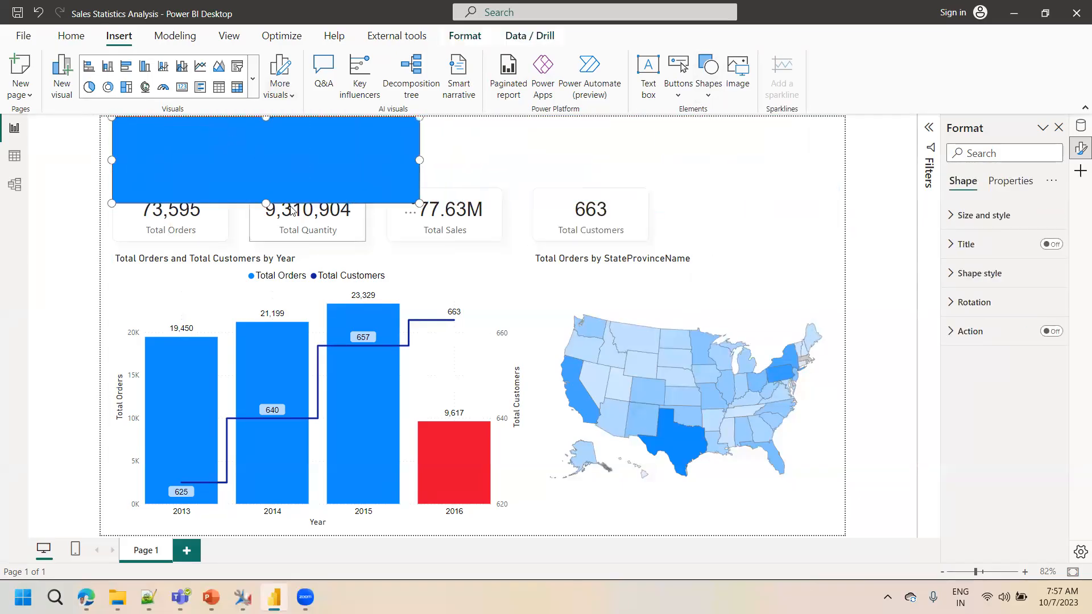
mouse_move(266, 203)
mouse_down()
mouse_move(258, 175)
mouse_move(256, 190)
mouse_up()
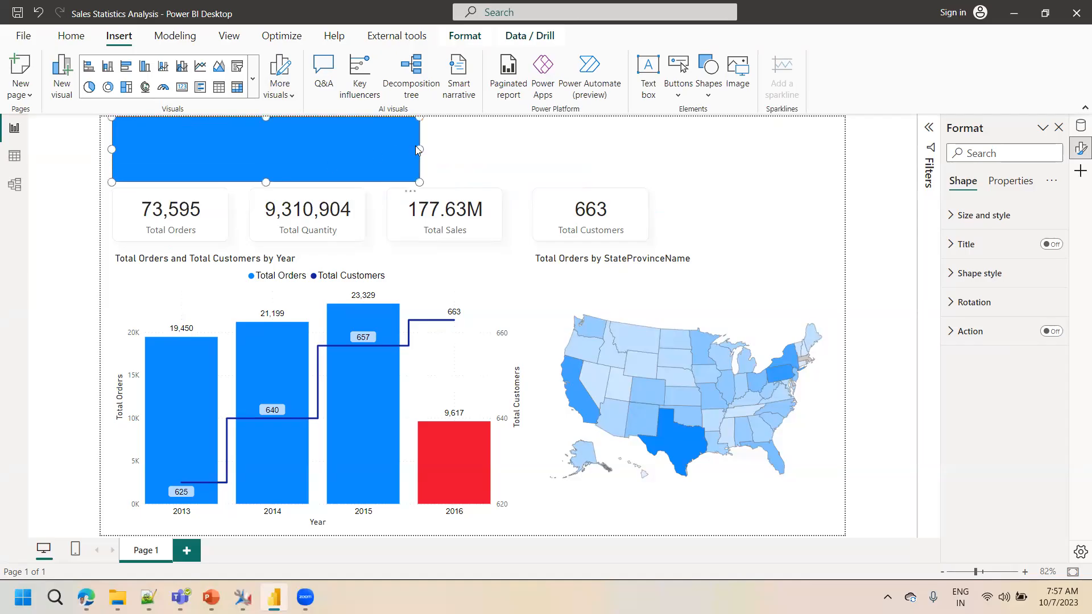
drag(420, 149, 840, 178)
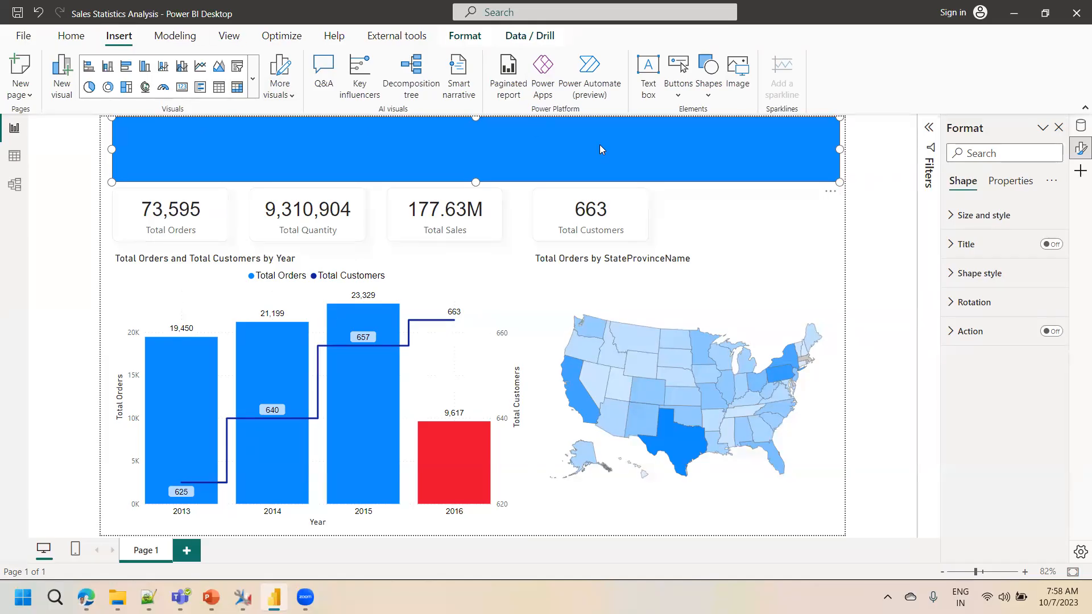
click(705, 96)
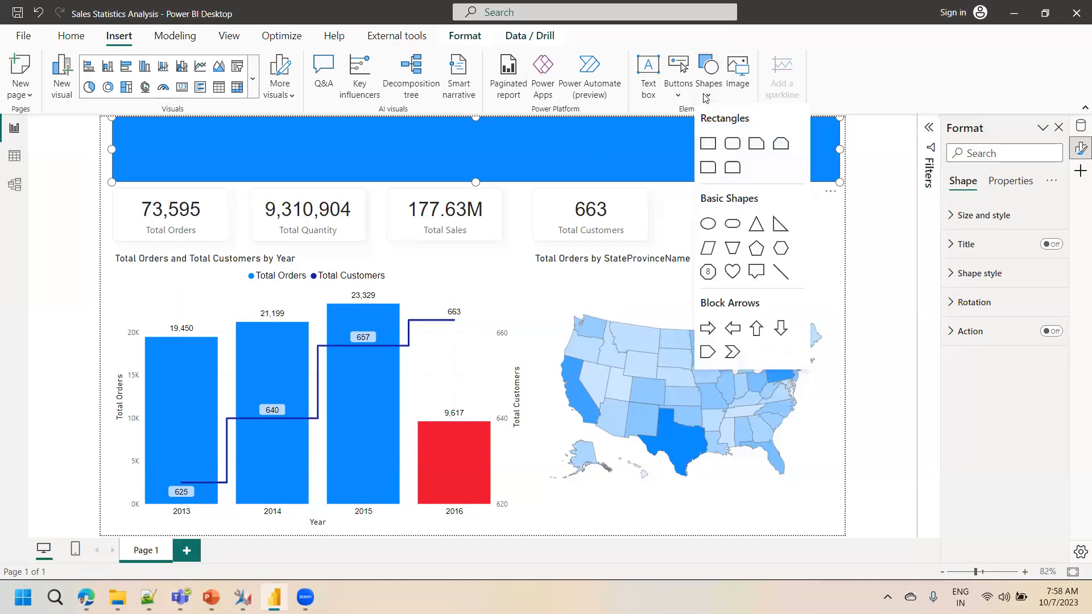
click(678, 102)
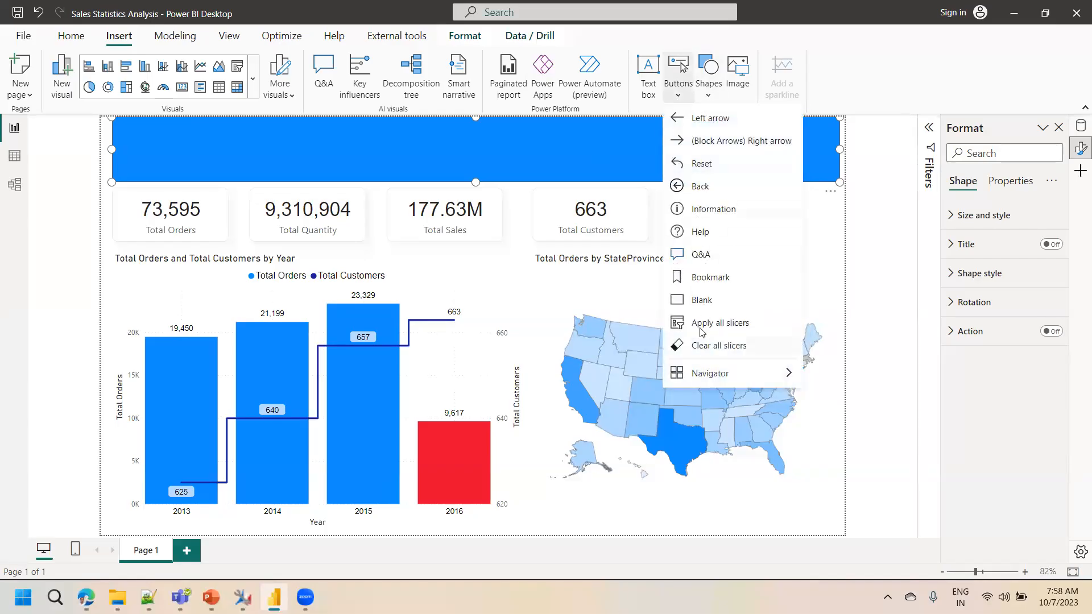
click(708, 98)
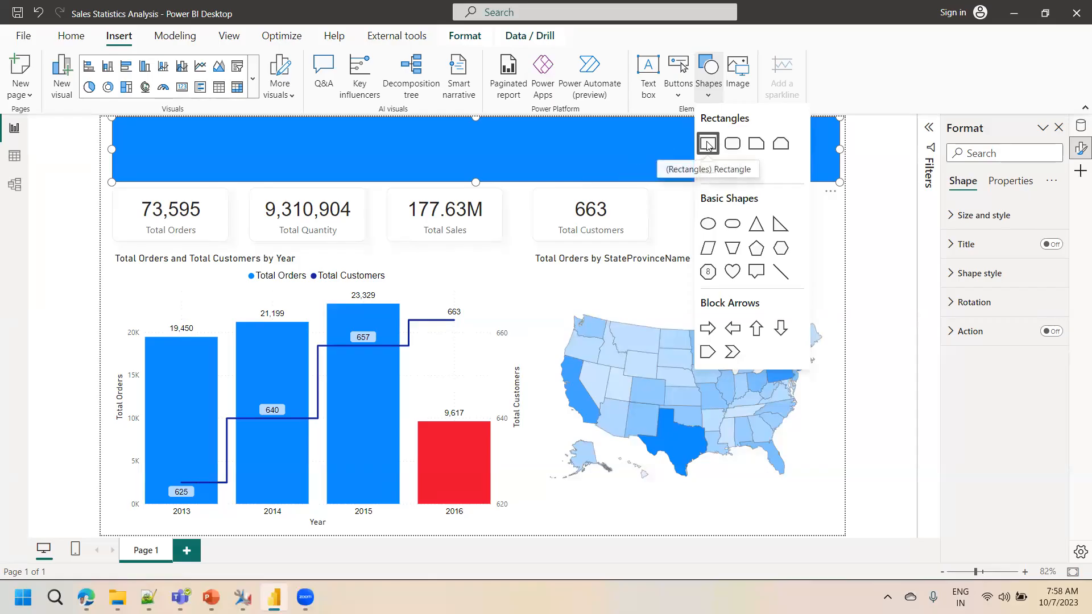
click(521, 164)
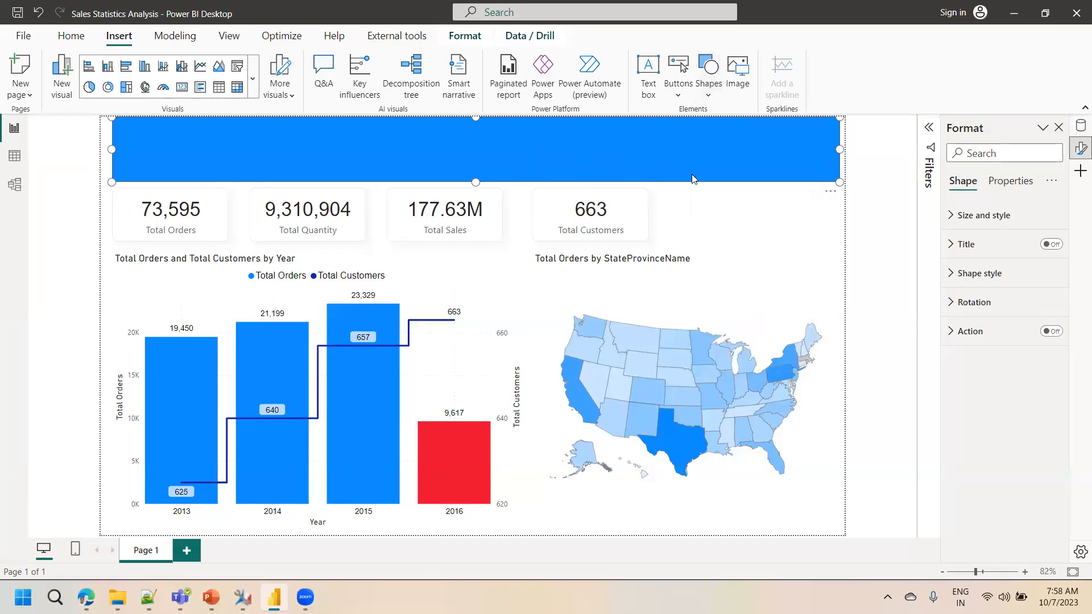
Try the Octagon shape for the header banner in its shape style settings.
click(953, 221)
click(953, 222)
click(961, 276)
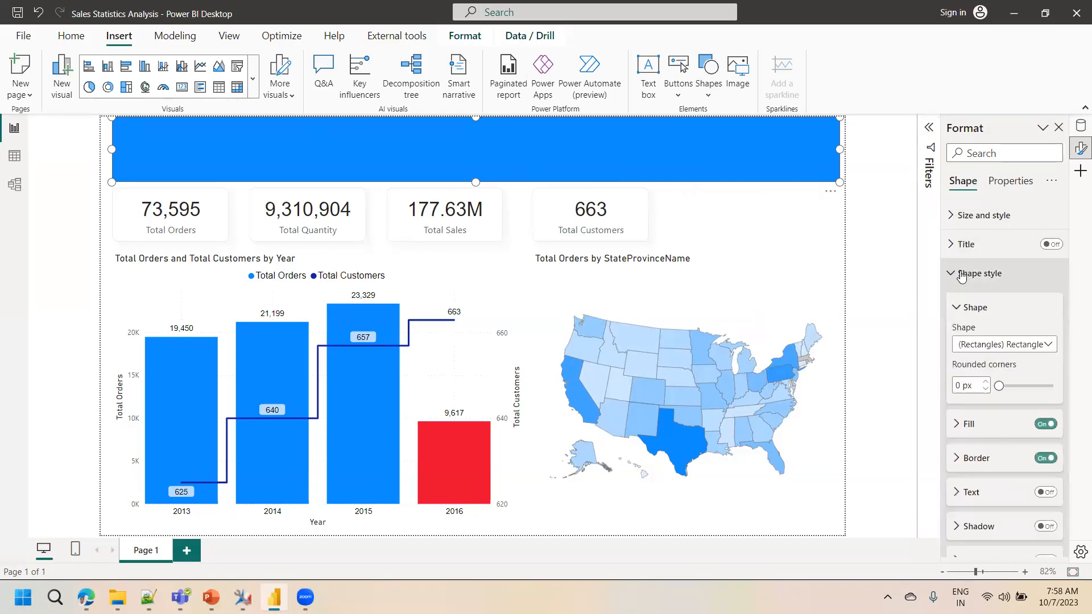
click(1004, 345)
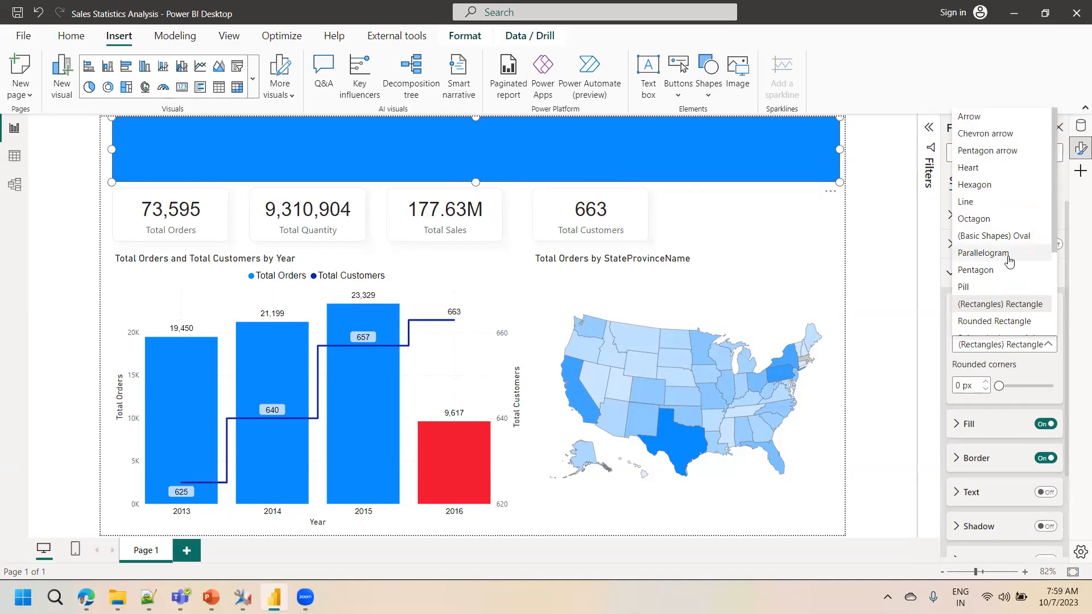
click(983, 222)
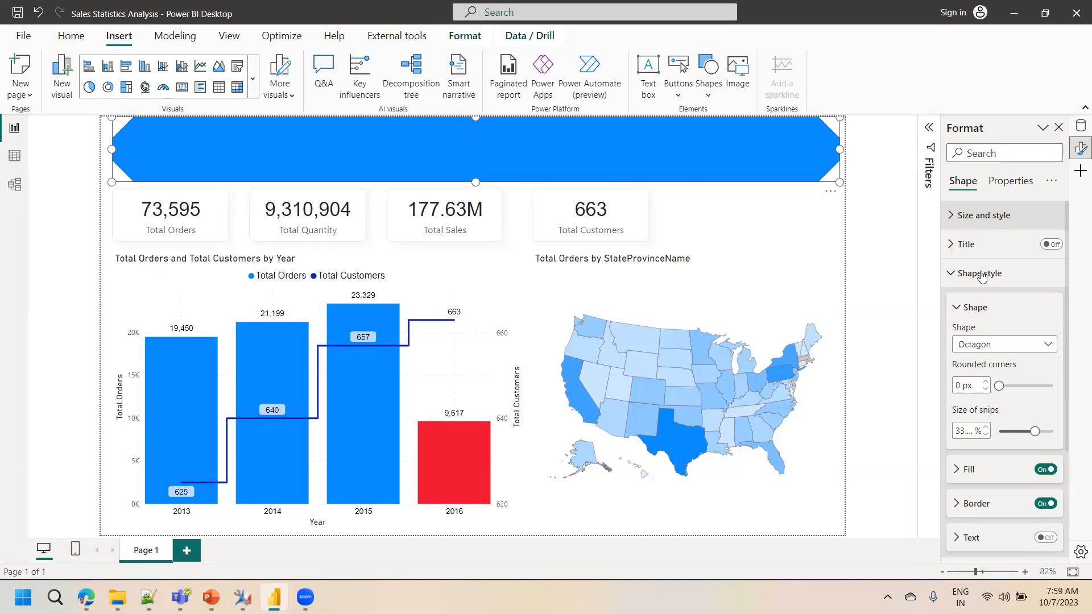
Change the header banner's shape to Rounded Rectangle and extend its left side to the page edge.
click(984, 344)
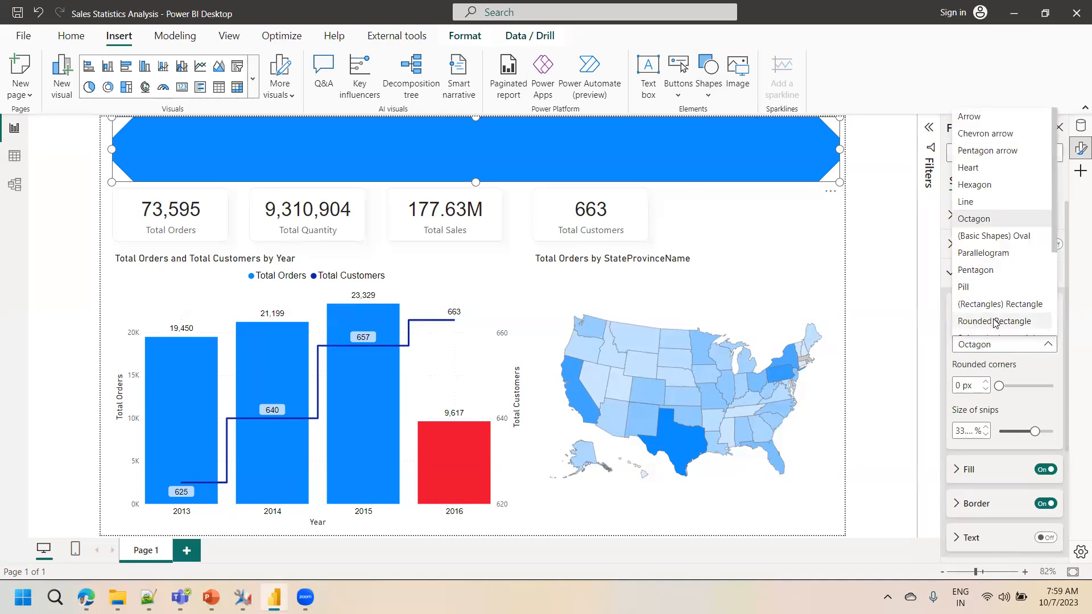
click(995, 321)
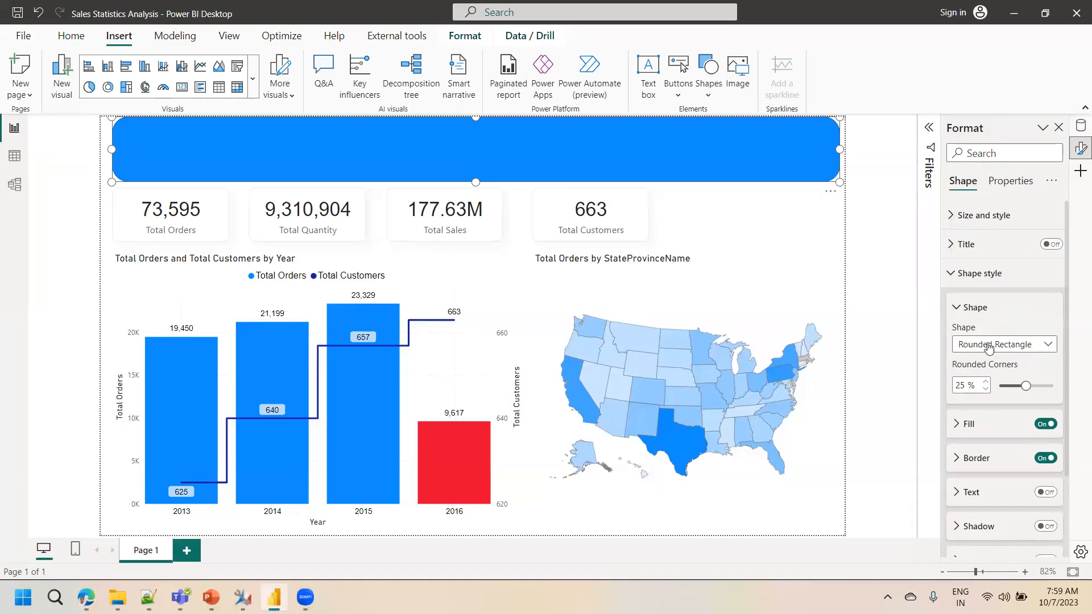
click(988, 343)
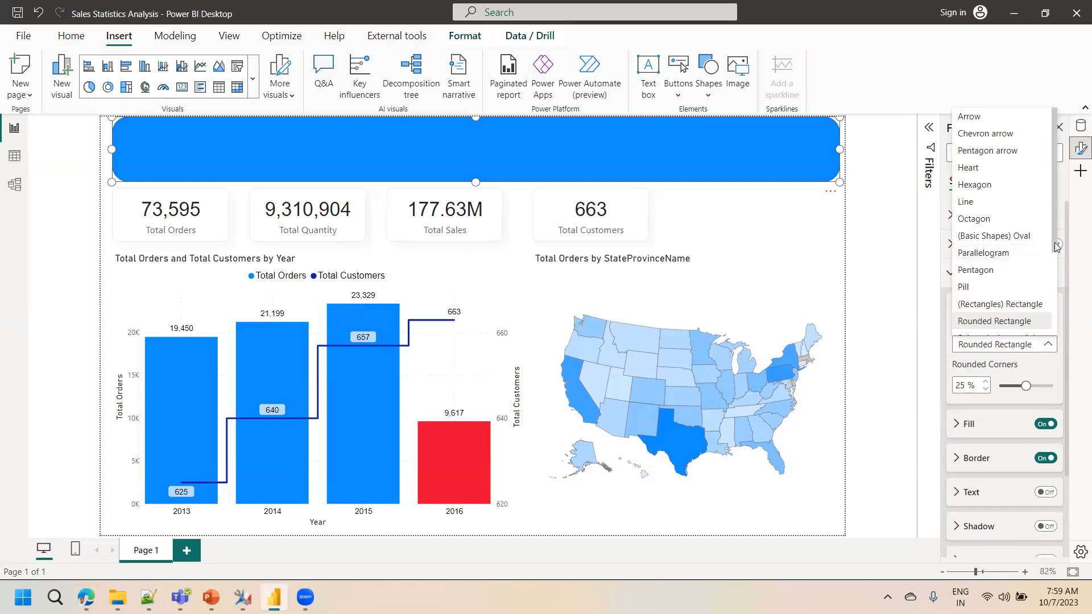
scroll(1056, 287, down, 3)
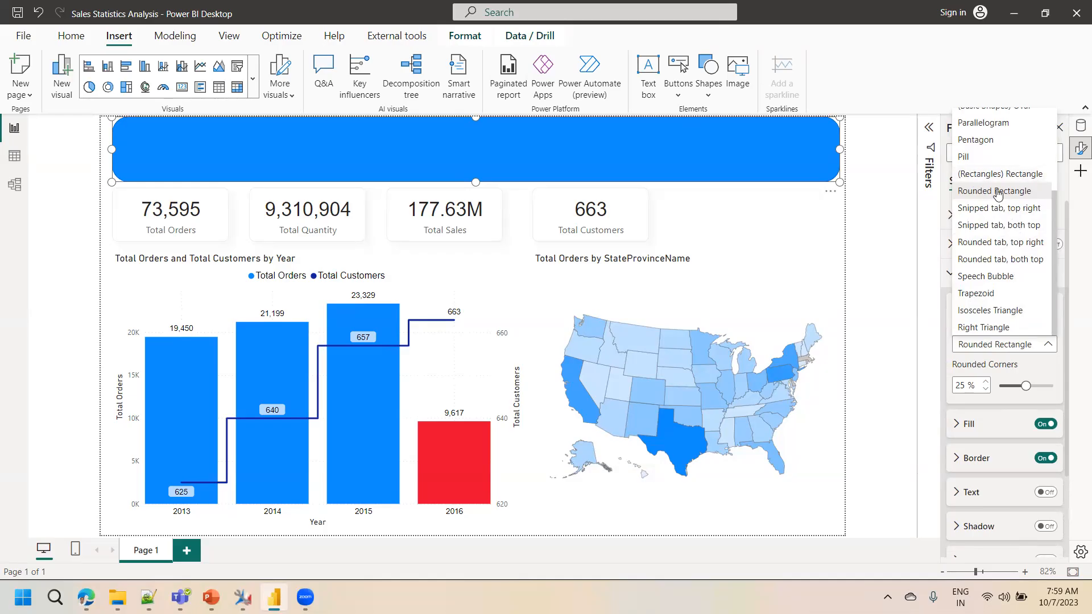
click(996, 193)
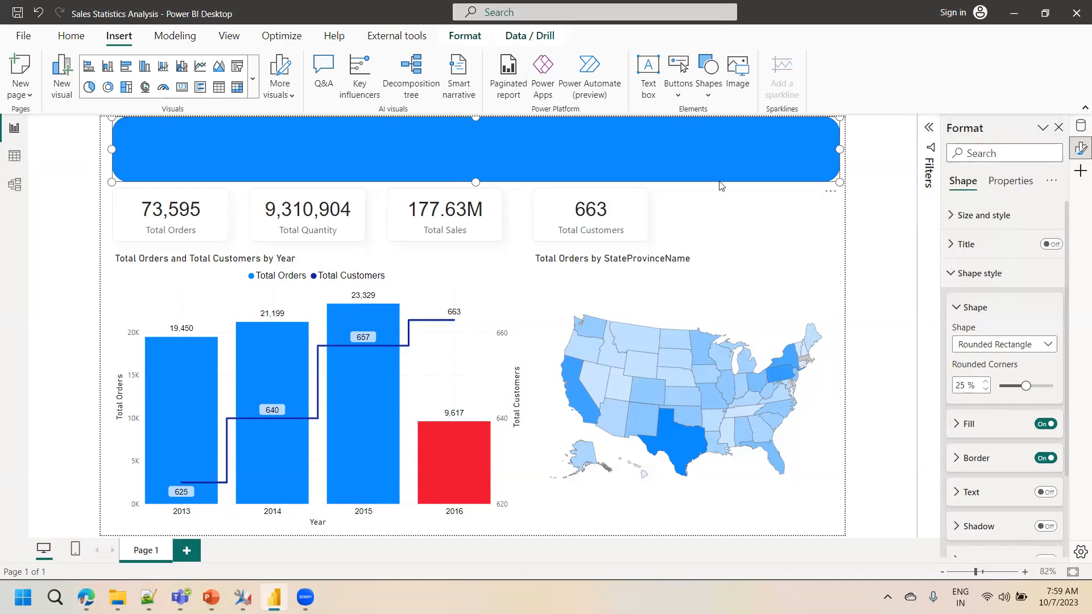
drag(113, 150, 103, 151)
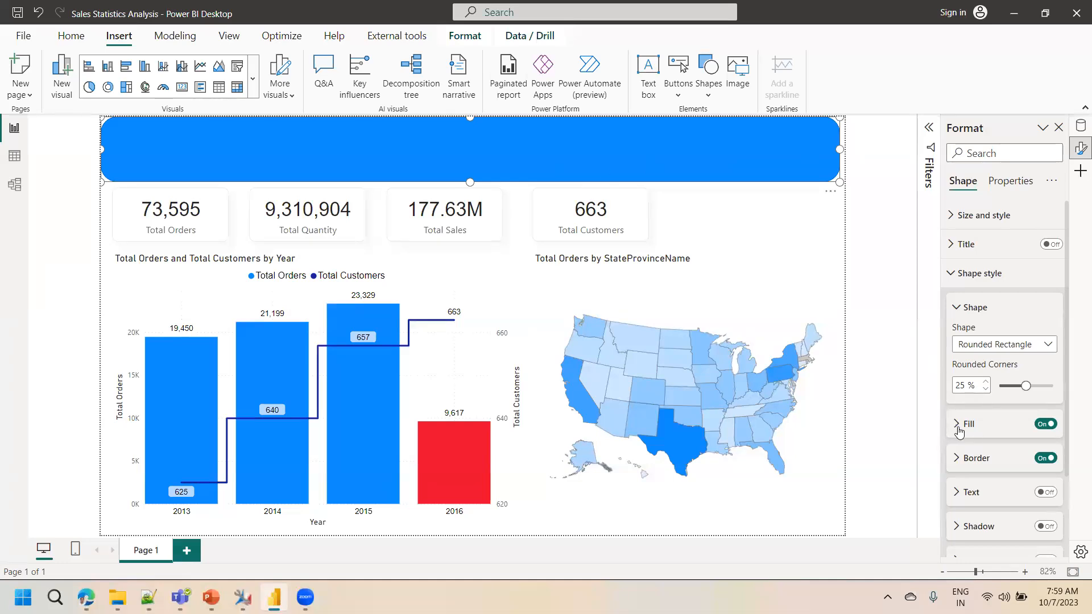
Fill the header banner with the lightest theme gray and set the fill transparency to 62%.
click(959, 426)
click(978, 466)
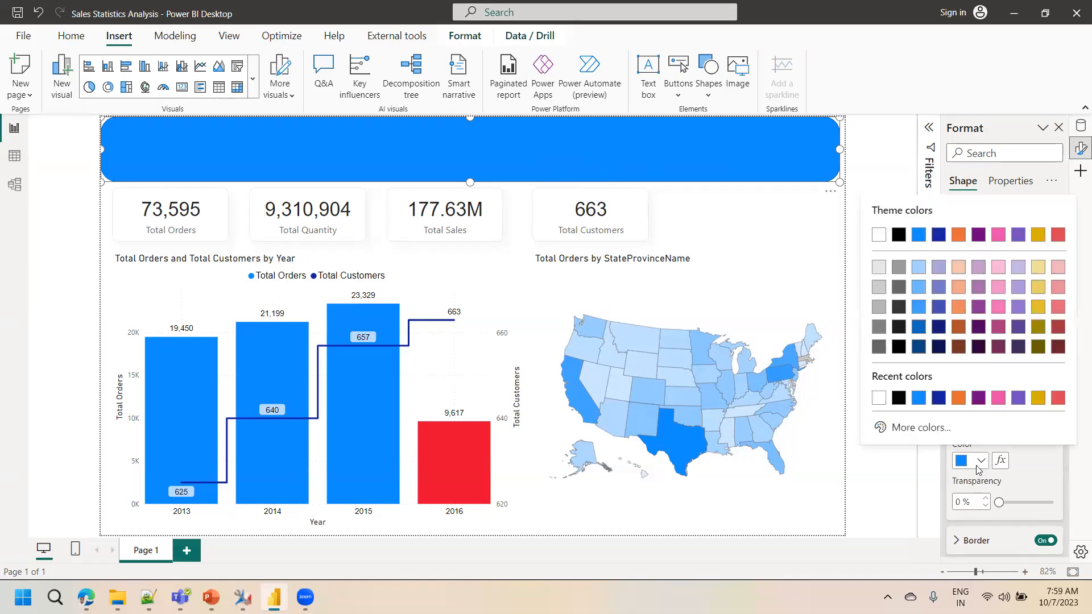
click(879, 269)
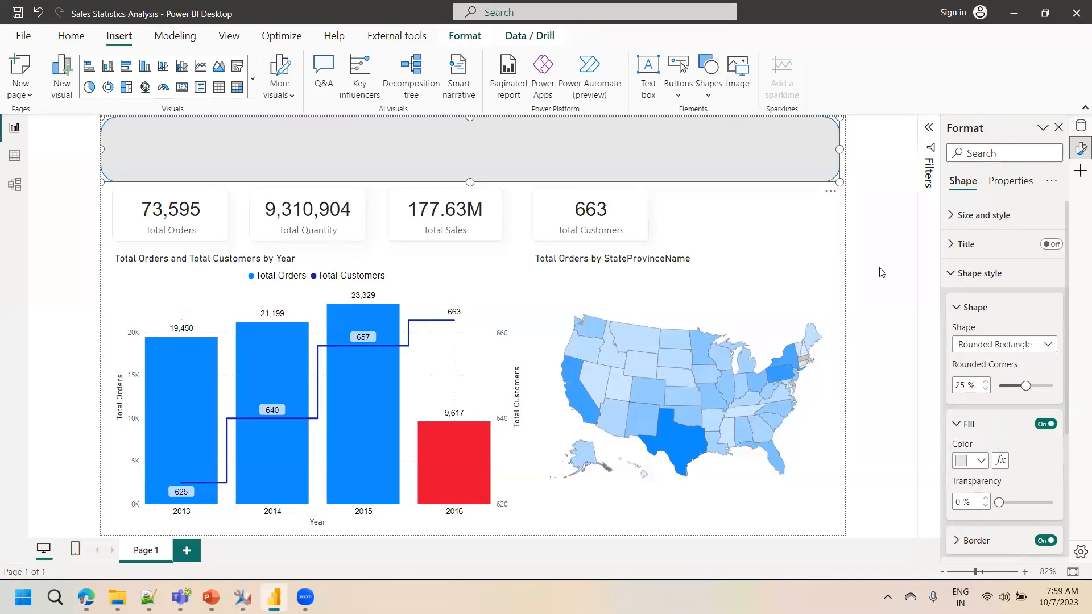
drag(999, 500, 1027, 503)
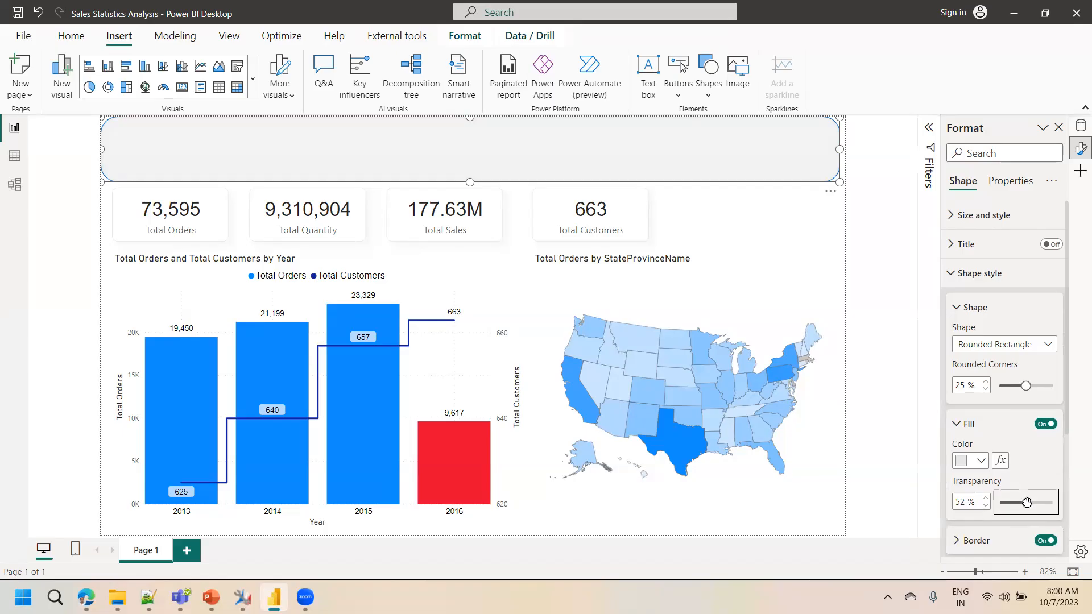
drag(1027, 502, 1032, 502)
scroll(1067, 440, down, 1)
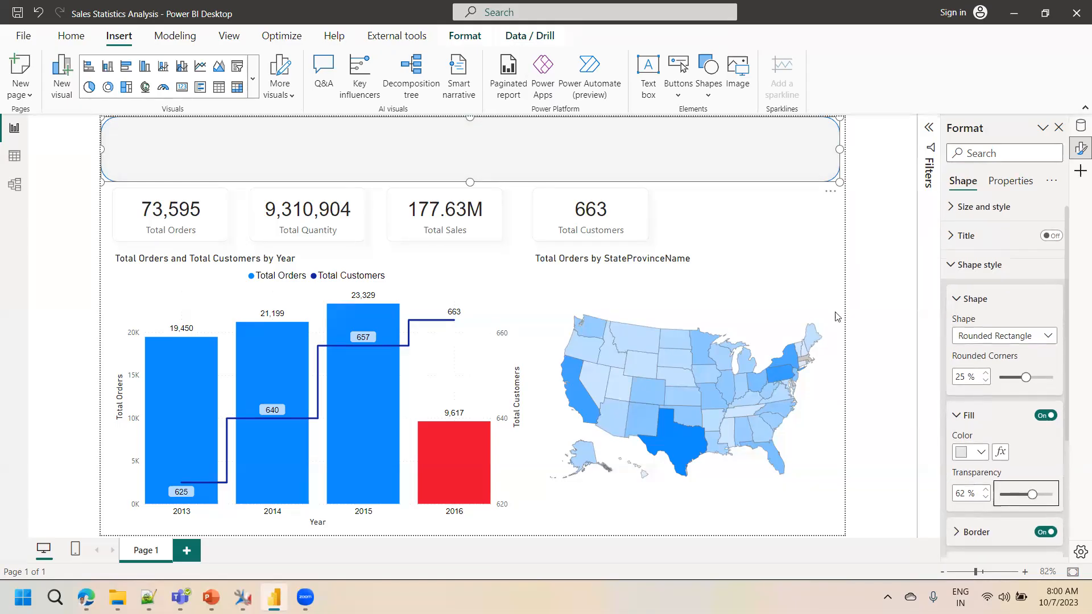
click(766, 219)
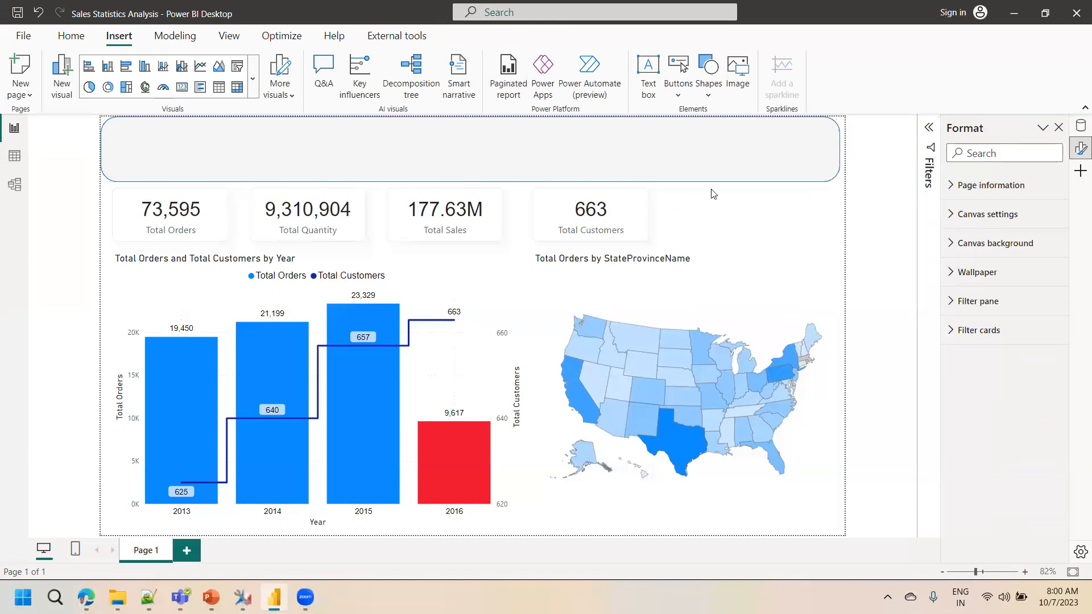
Set the header banner's border color to light gray to match its fill, and deselect the banner.
click(801, 172)
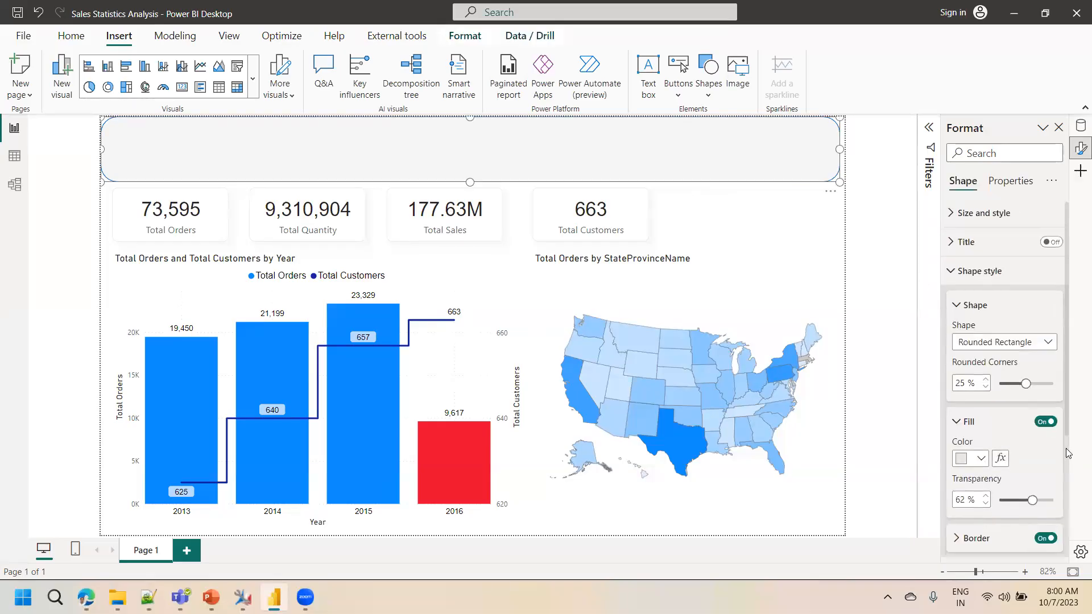
scroll(975, 464, down, 2)
click(968, 483)
click(969, 520)
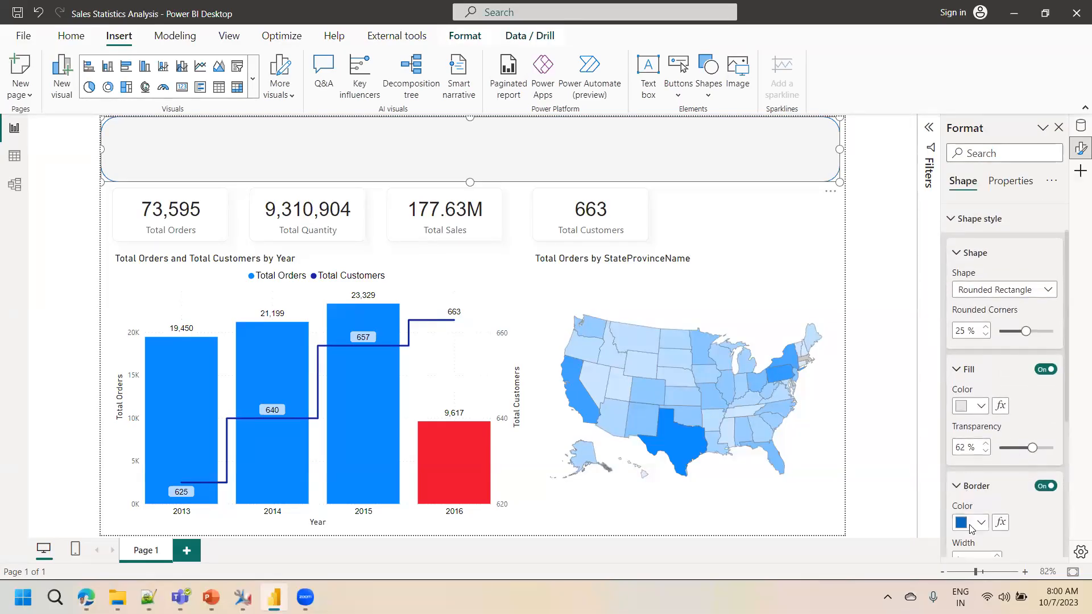
click(876, 337)
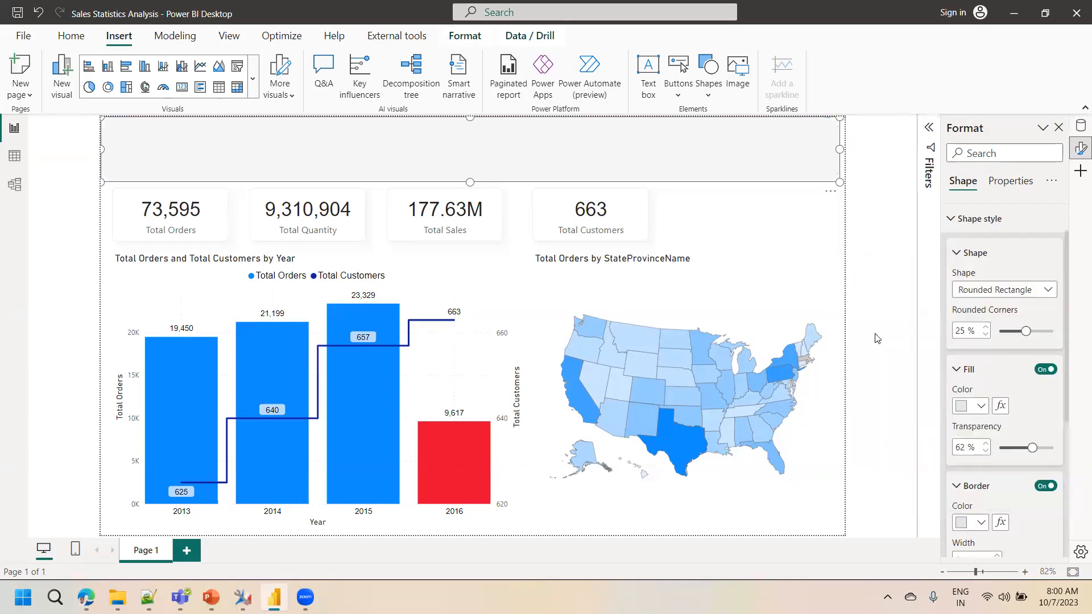
click(758, 225)
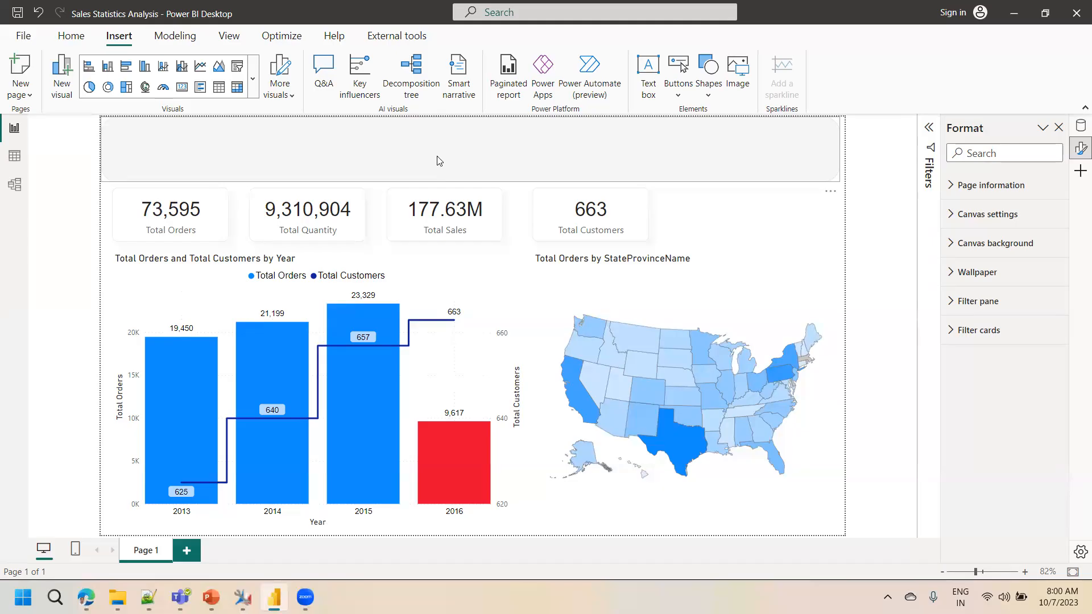
click(494, 167)
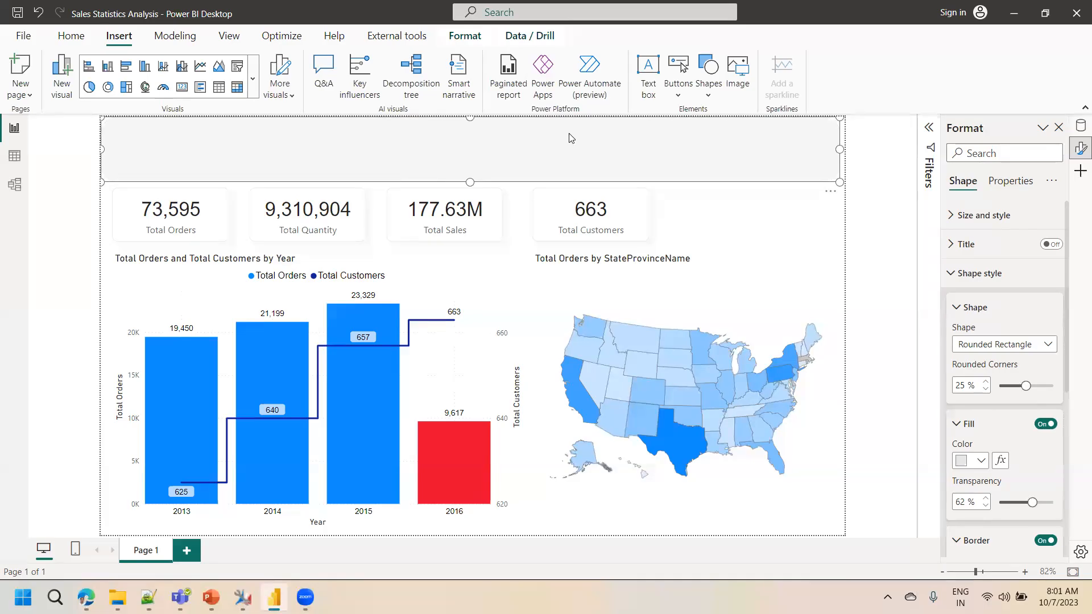
click(730, 236)
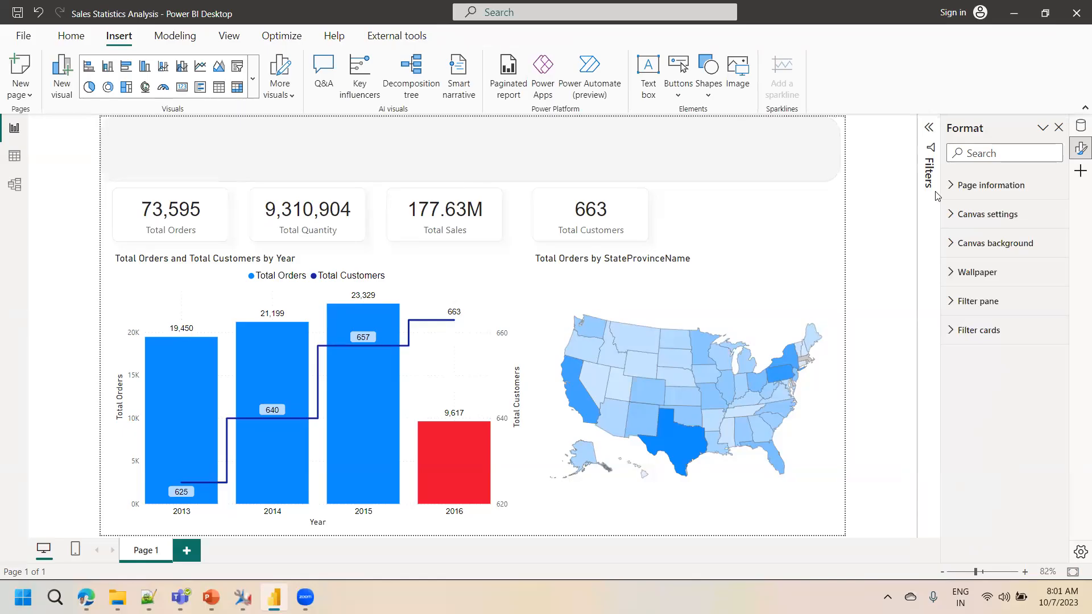
Inspect the data of the Date_D table and return to the report page.
click(13, 157)
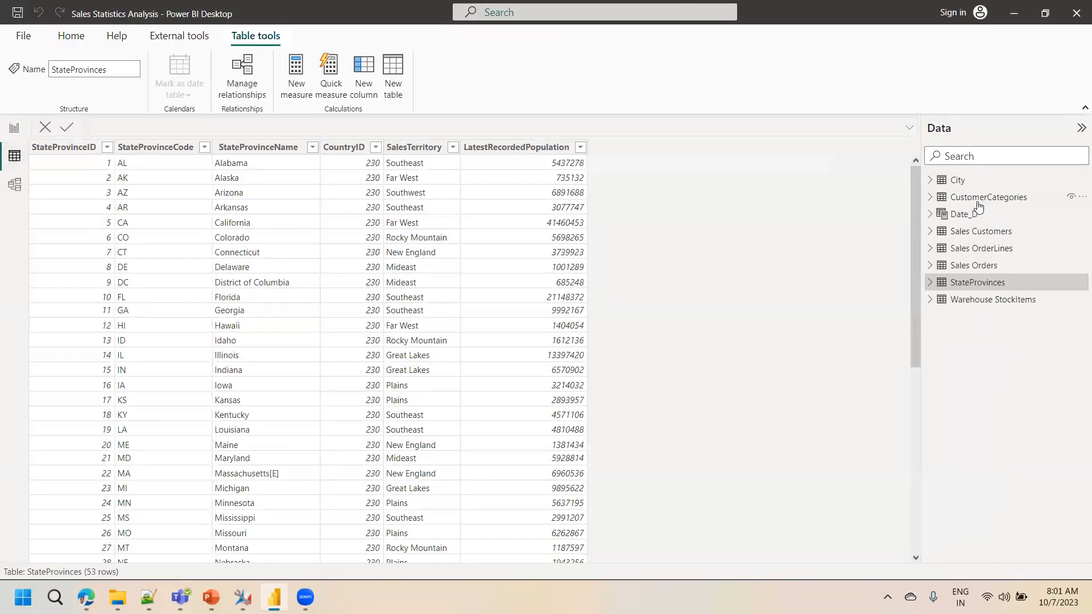
click(962, 214)
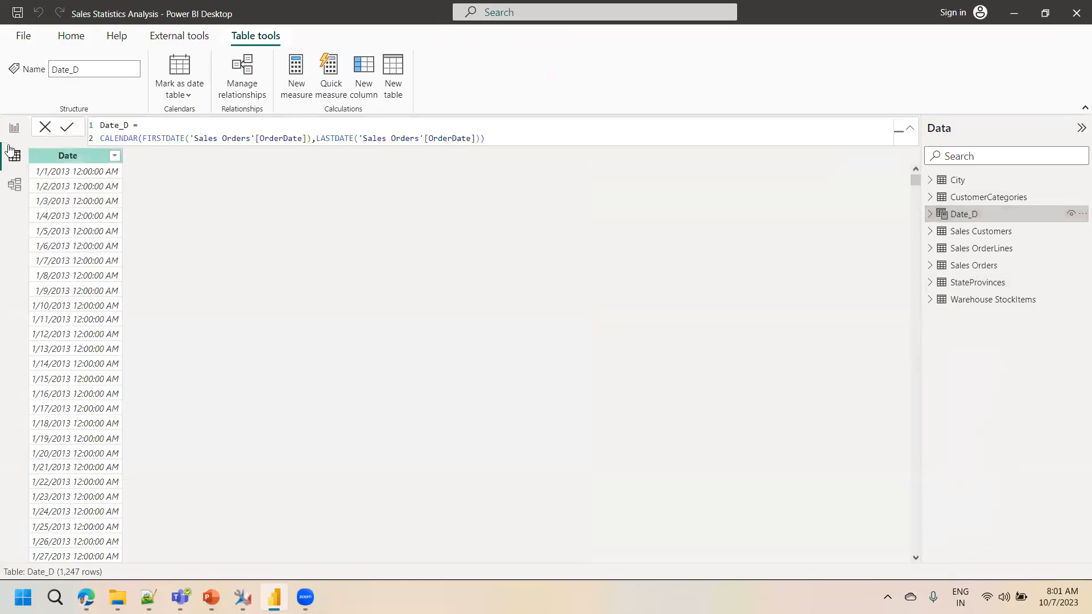
click(14, 127)
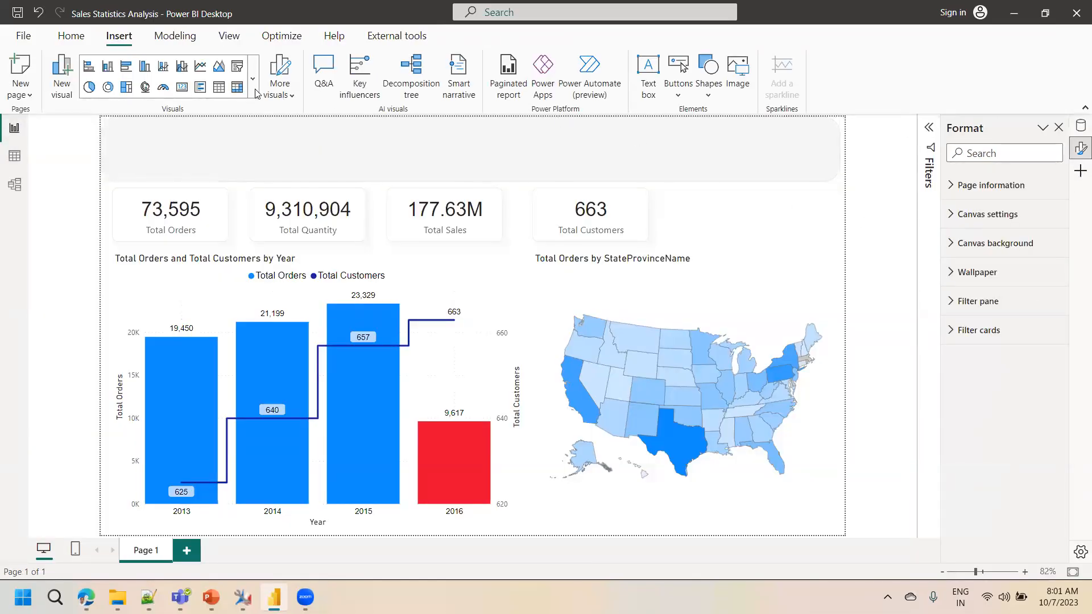
Insert a slicer, shrink it to a small box and place it in the header banner above the Total Quantity and Total Sales cards.
click(238, 66)
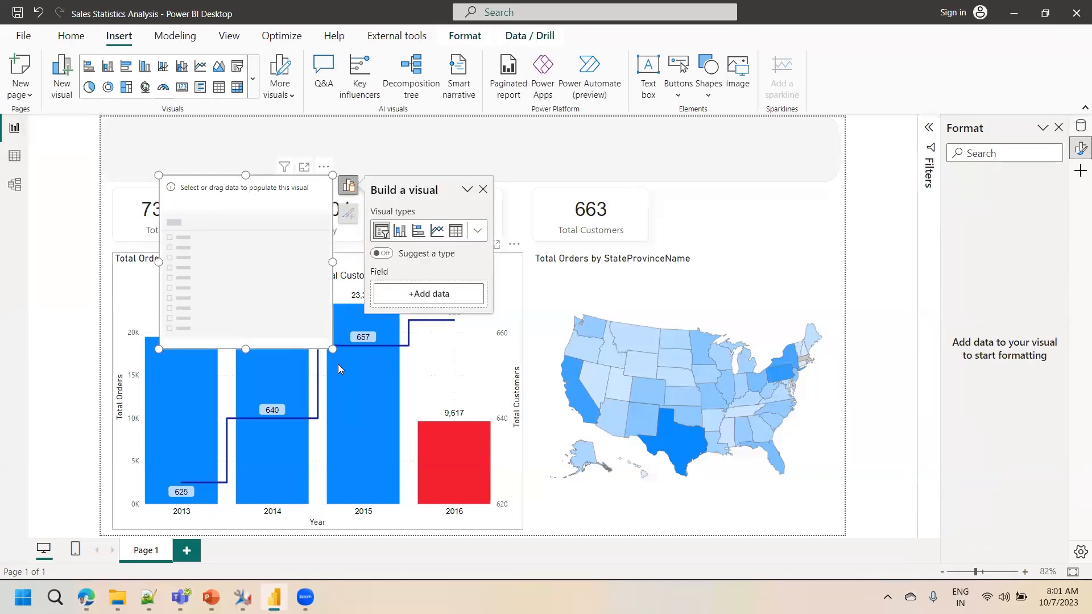
drag(332, 348, 287, 228)
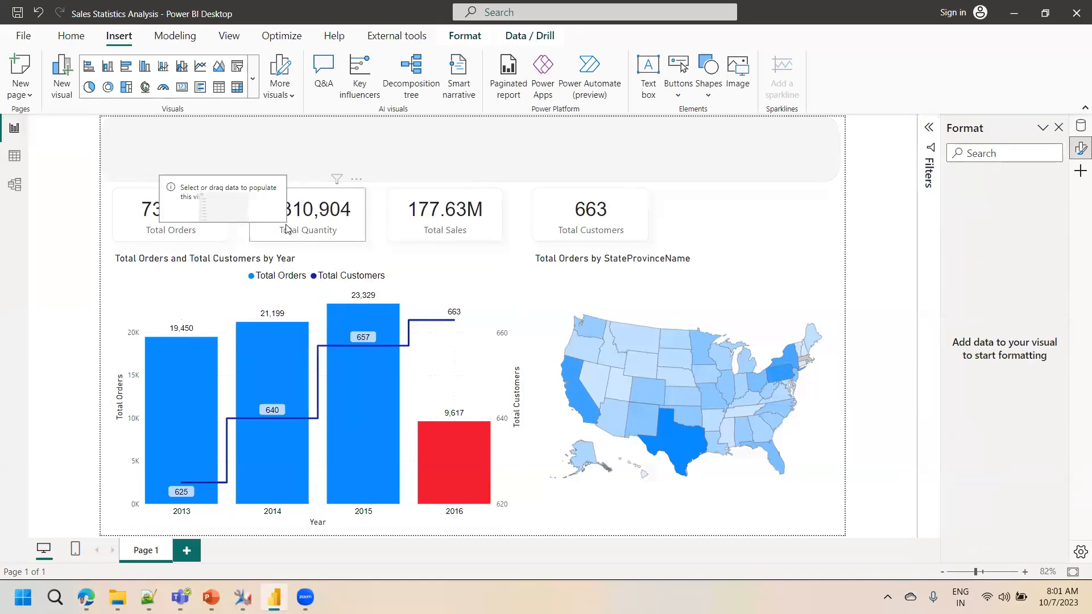
drag(231, 205, 359, 175)
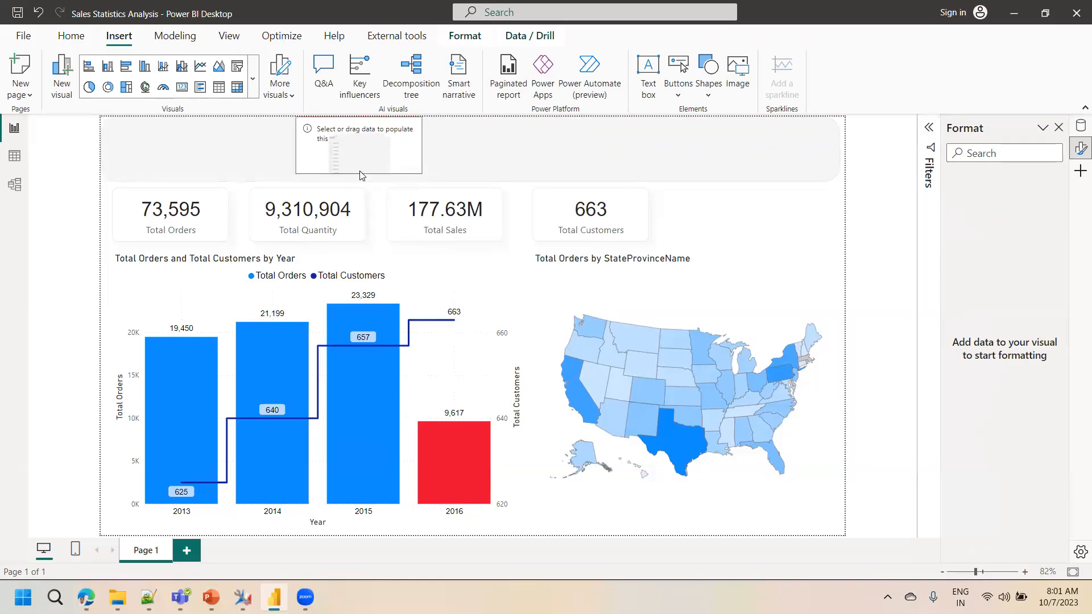
click(374, 146)
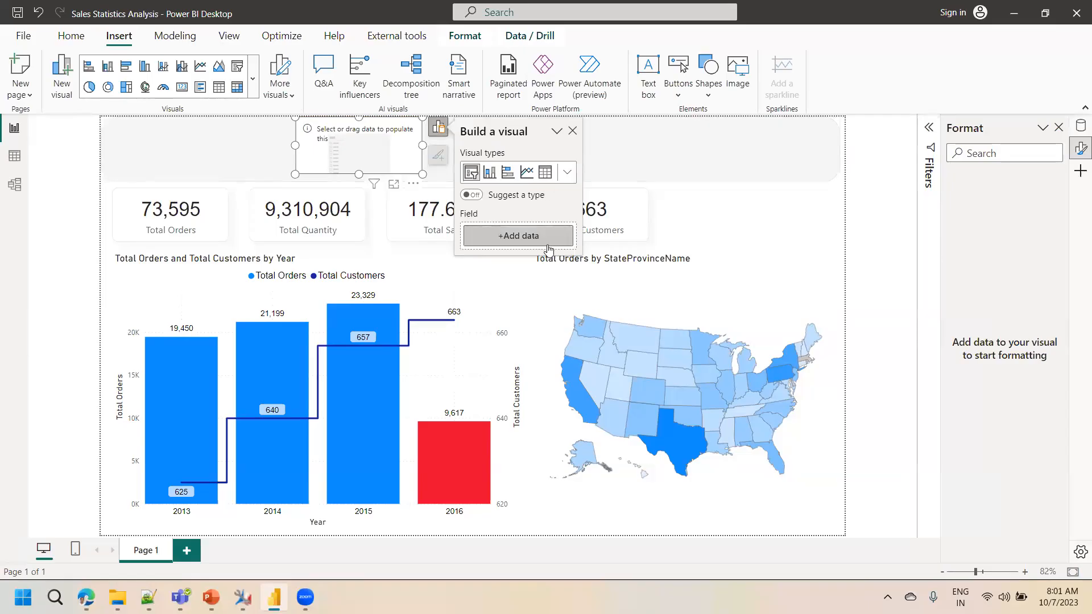
Add the Date field from the Date_D table to the slicer and adjust its fit within the header banner.
click(518, 235)
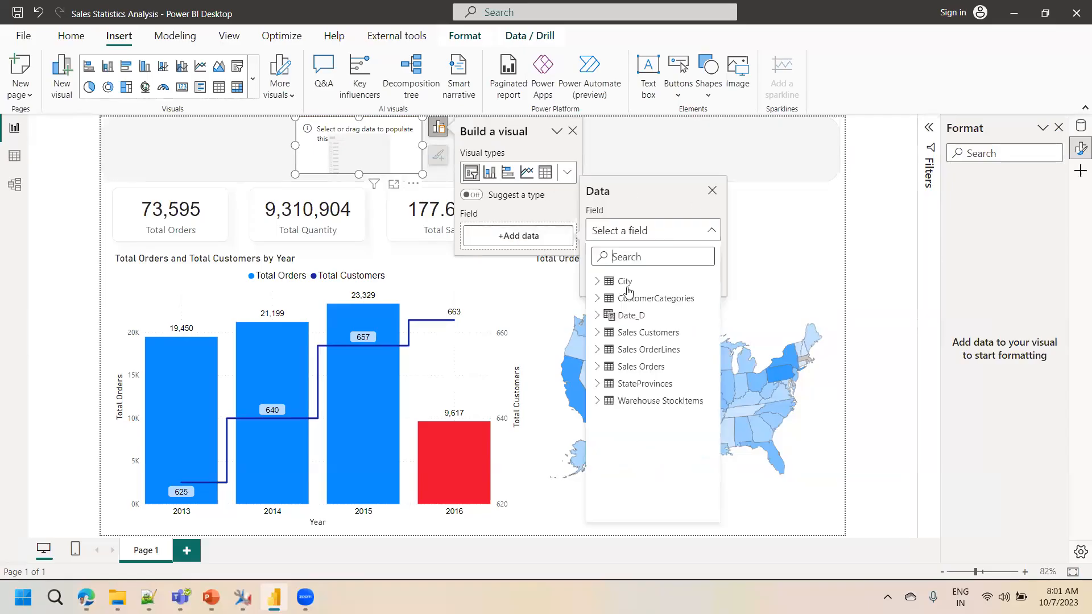
click(597, 316)
click(635, 335)
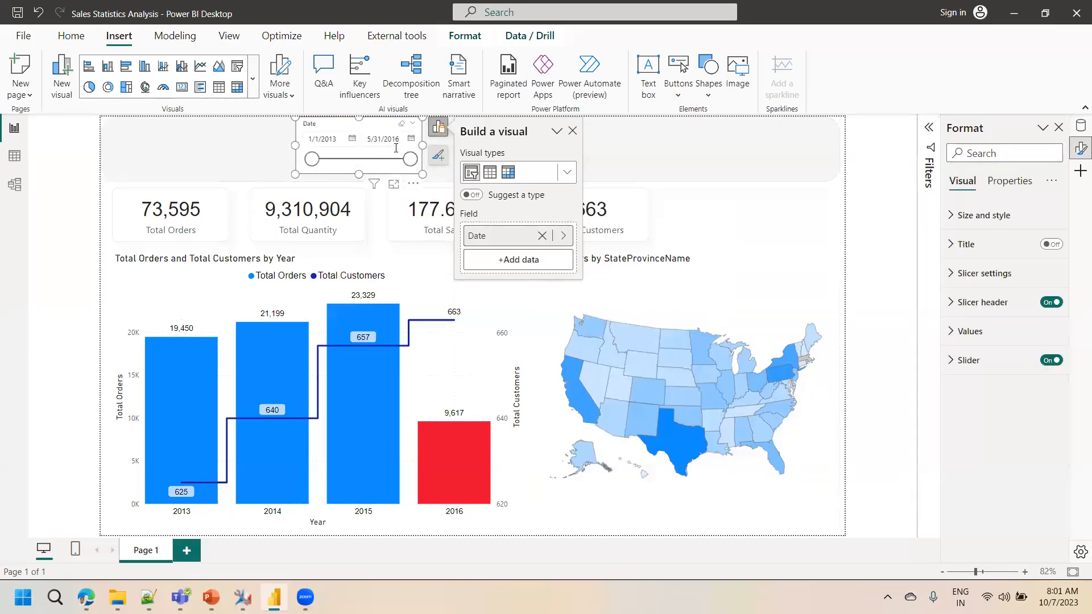
mouse_move(422, 173)
mouse_down()
mouse_move(432, 175)
mouse_move(419, 152)
mouse_up()
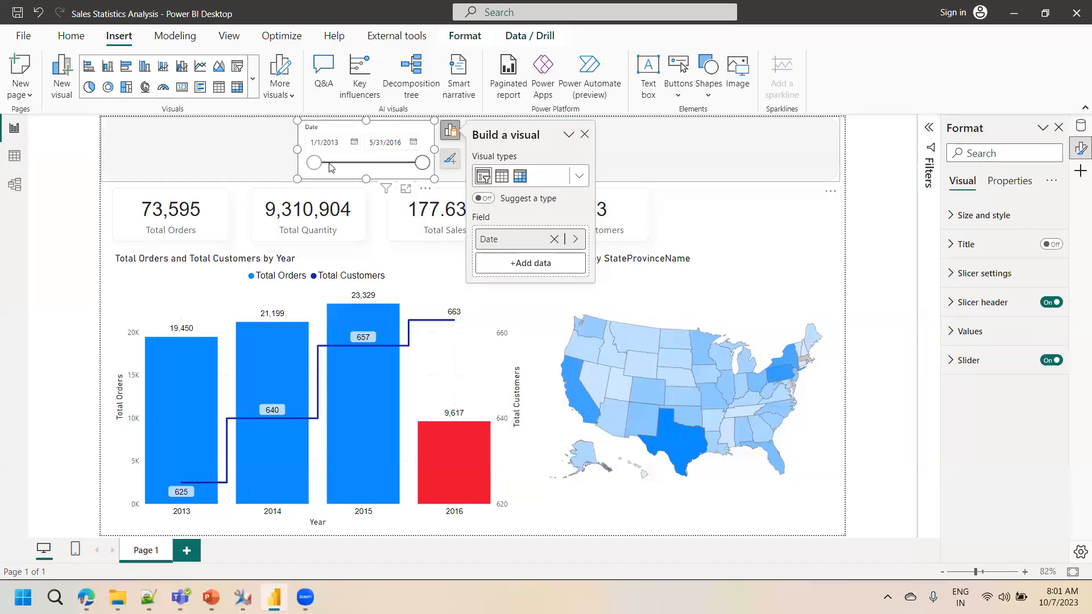
Narrow the slicer's date range to 5/12/2013 through 5/21/2015.
drag(421, 164, 390, 165)
drag(313, 167, 325, 169)
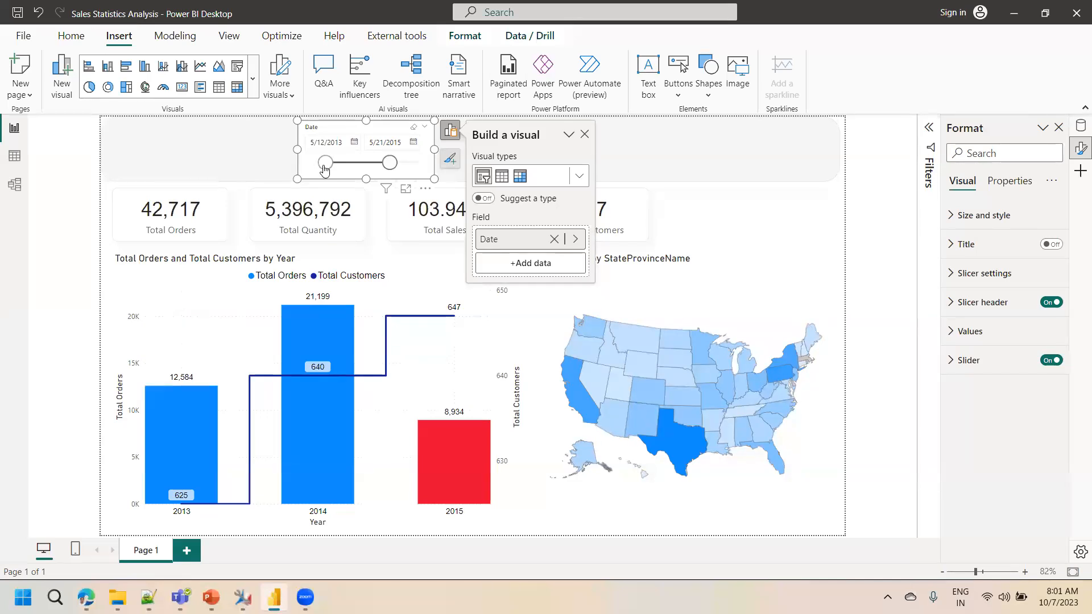
Extend the slicer's date range to 1/1/2013 through 5/31/2016.
drag(325, 169, 313, 168)
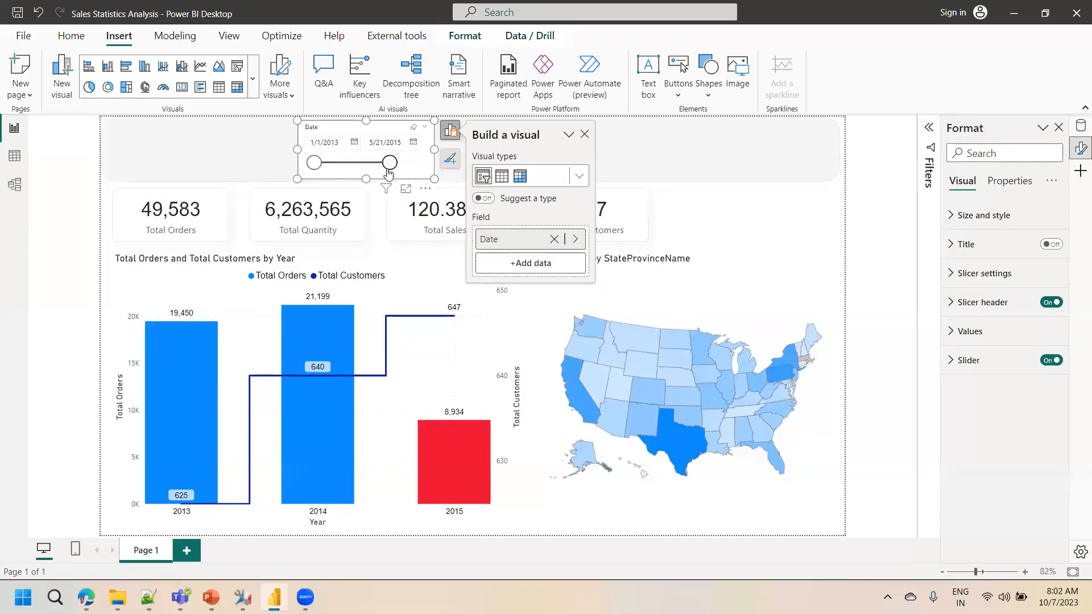
drag(390, 163, 427, 174)
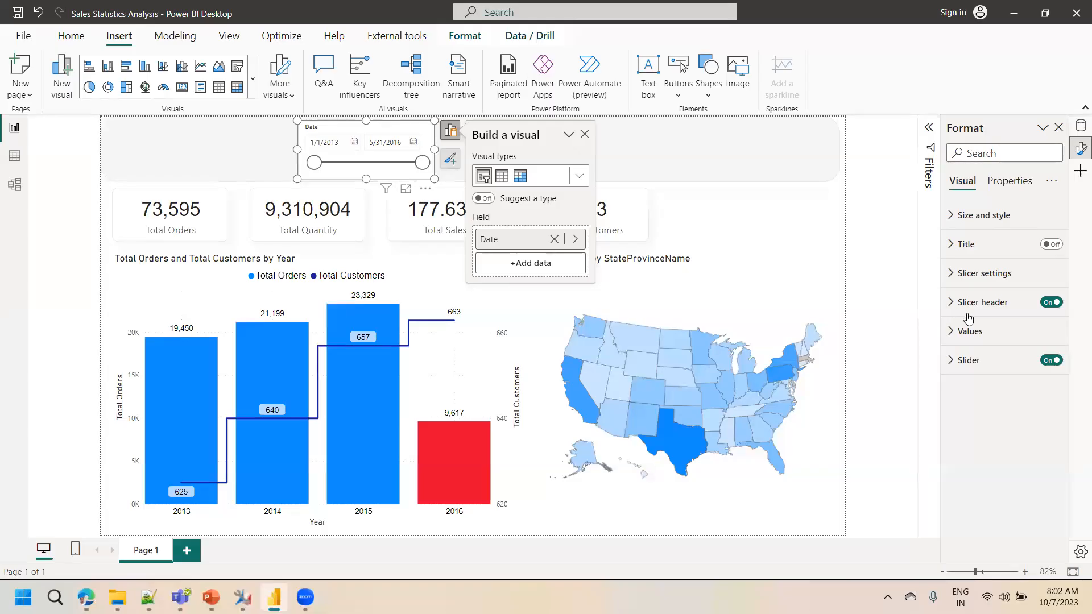
Change the slicer style to Vertical list and stretch the slicer down over the yearly chart.
click(977, 282)
click(993, 348)
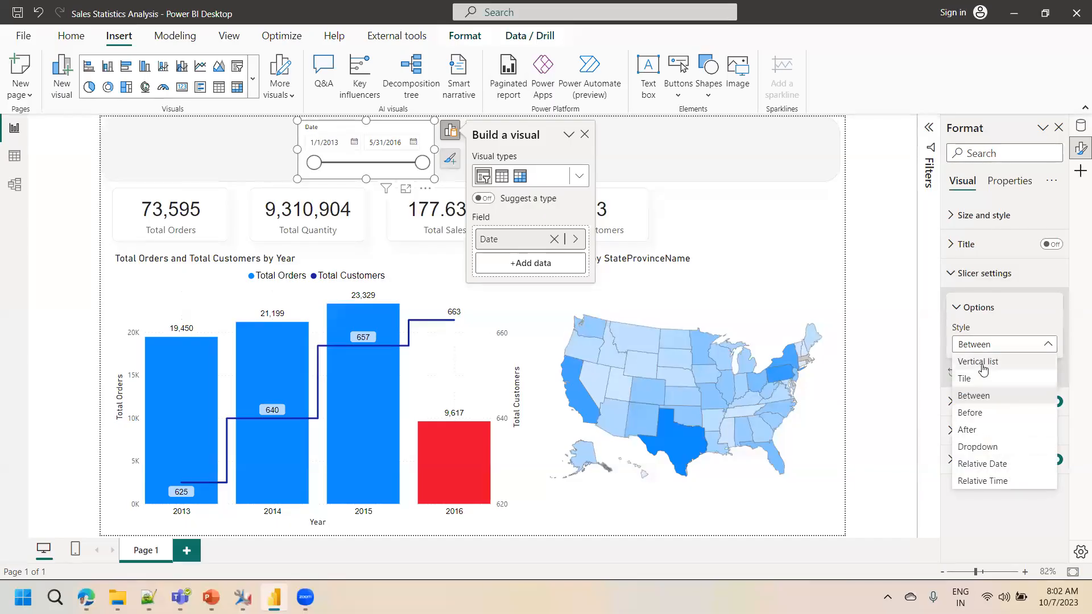
click(982, 366)
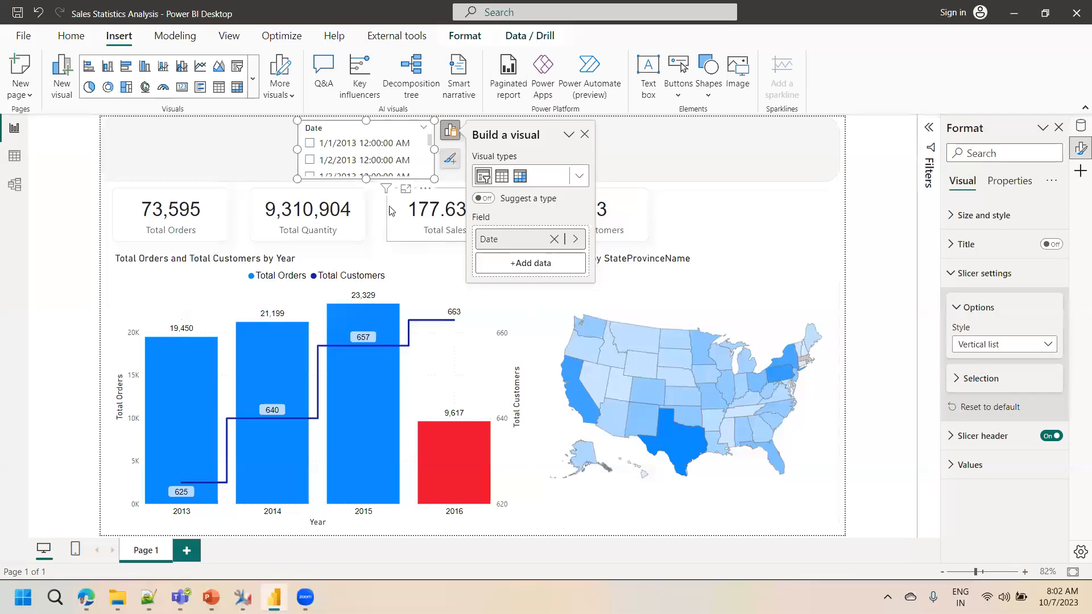
drag(366, 179, 366, 348)
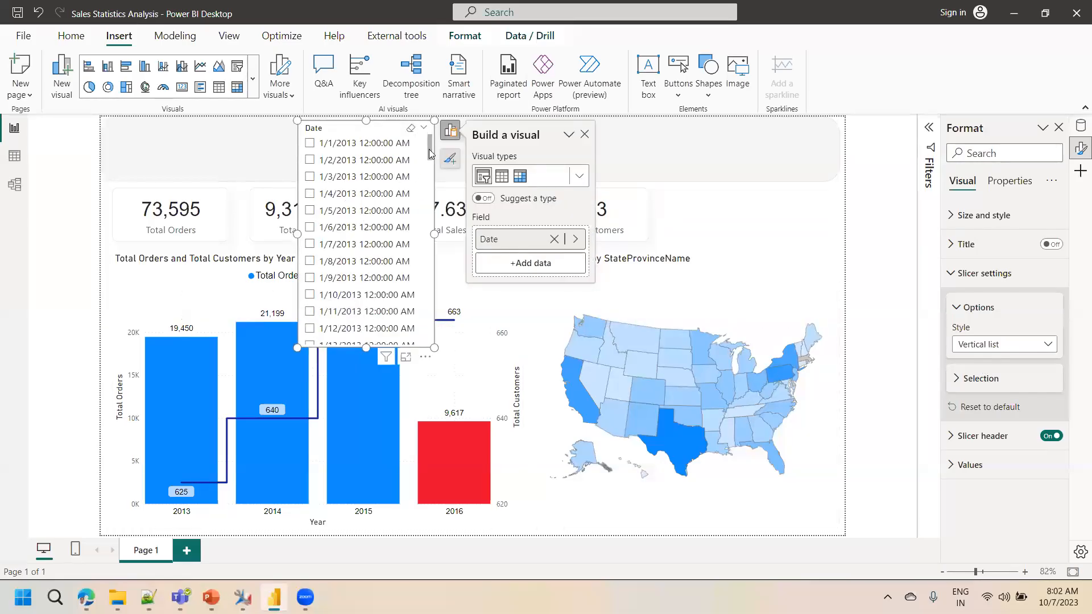
Try filtering the report by individual January 2013 dates in the slicer list, clearing each selection again.
scroll(426, 156, down, 10)
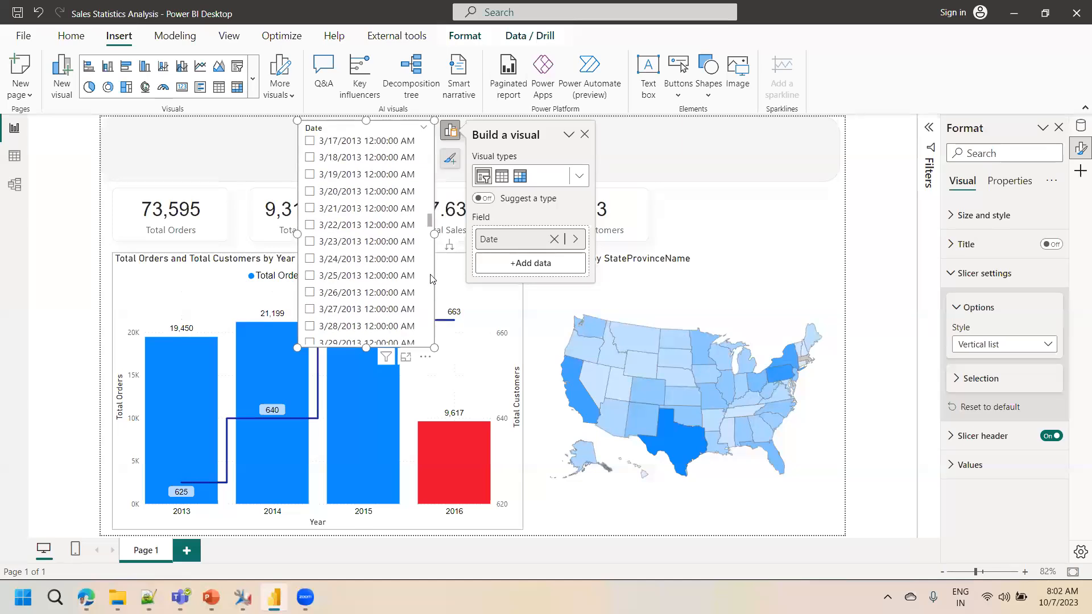
scroll(420, 159, up, 9)
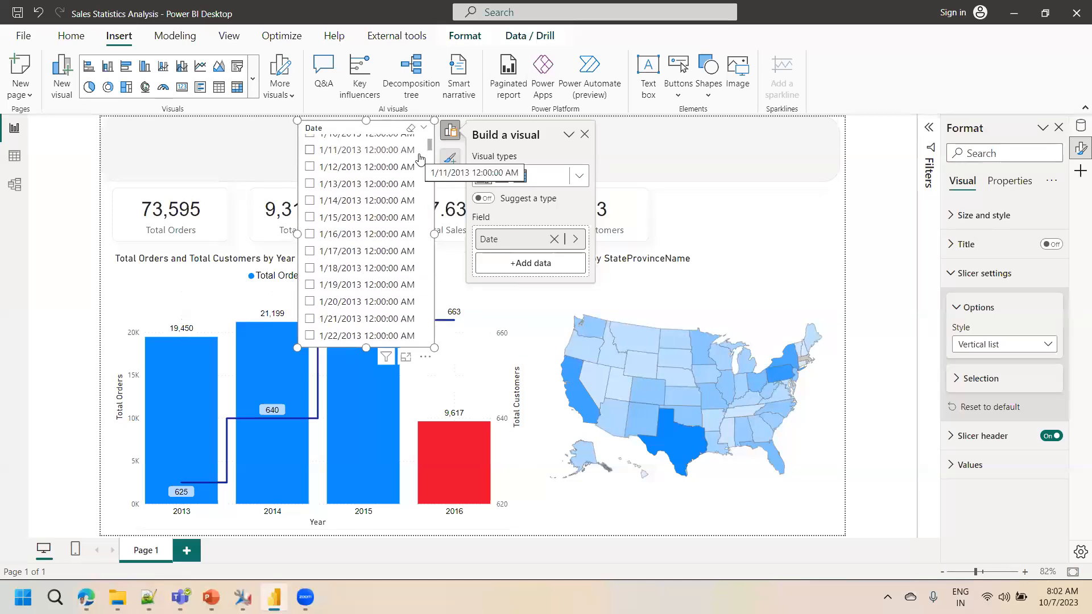
click(369, 197)
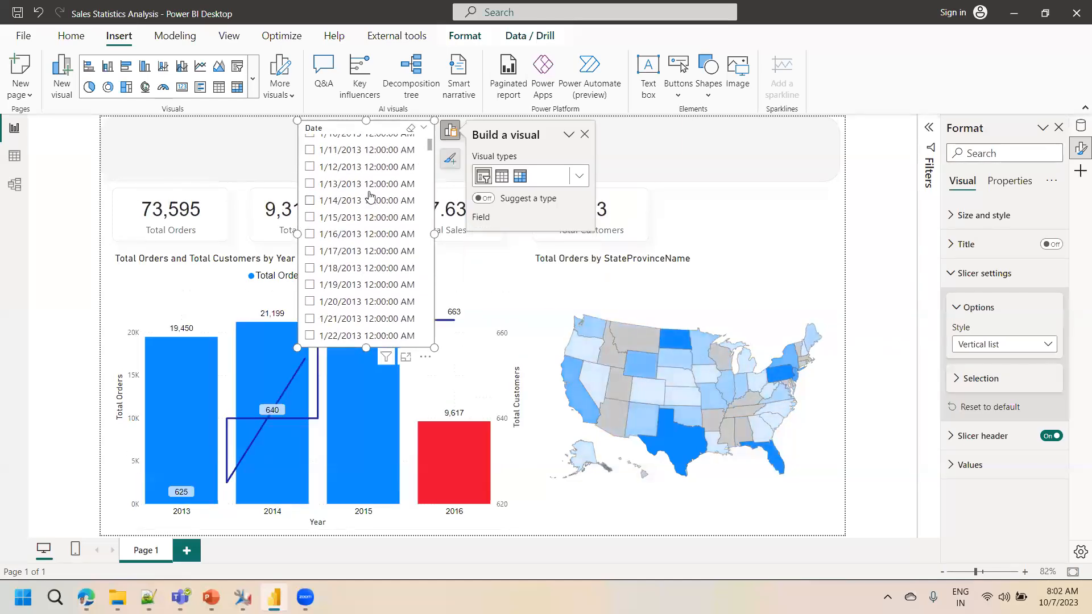
click(356, 186)
click(356, 187)
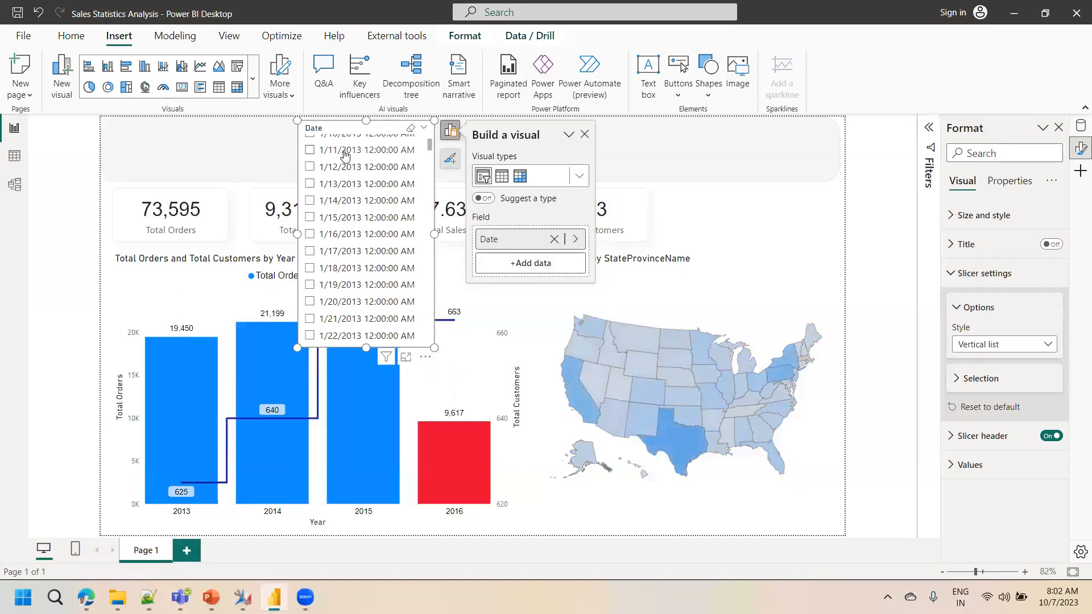
click(345, 151)
click(344, 151)
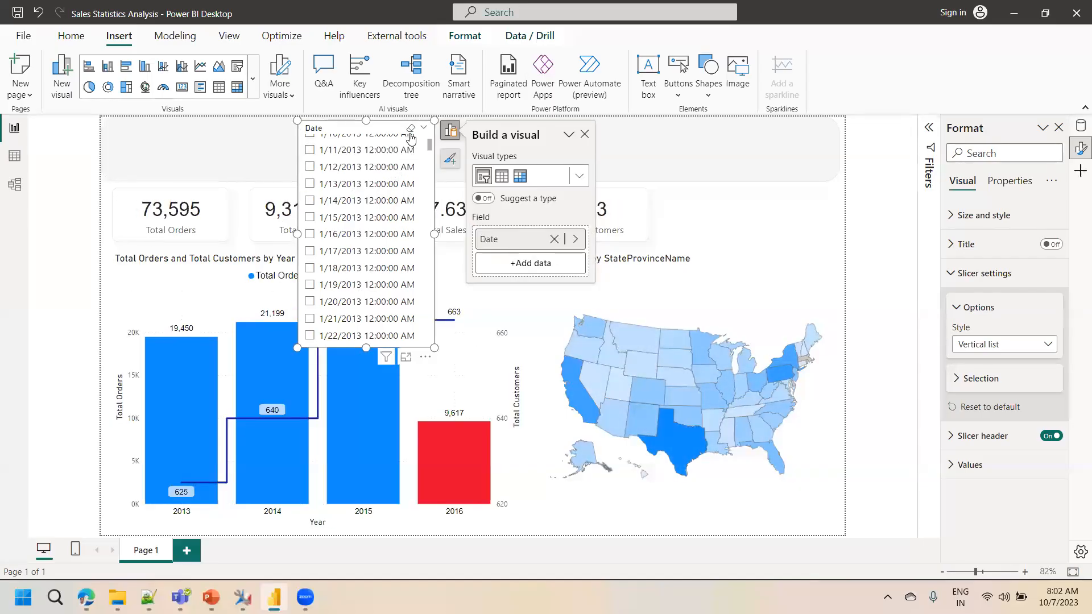
Try the Tile style for the date slicer and page forward through its date tiles.
click(989, 350)
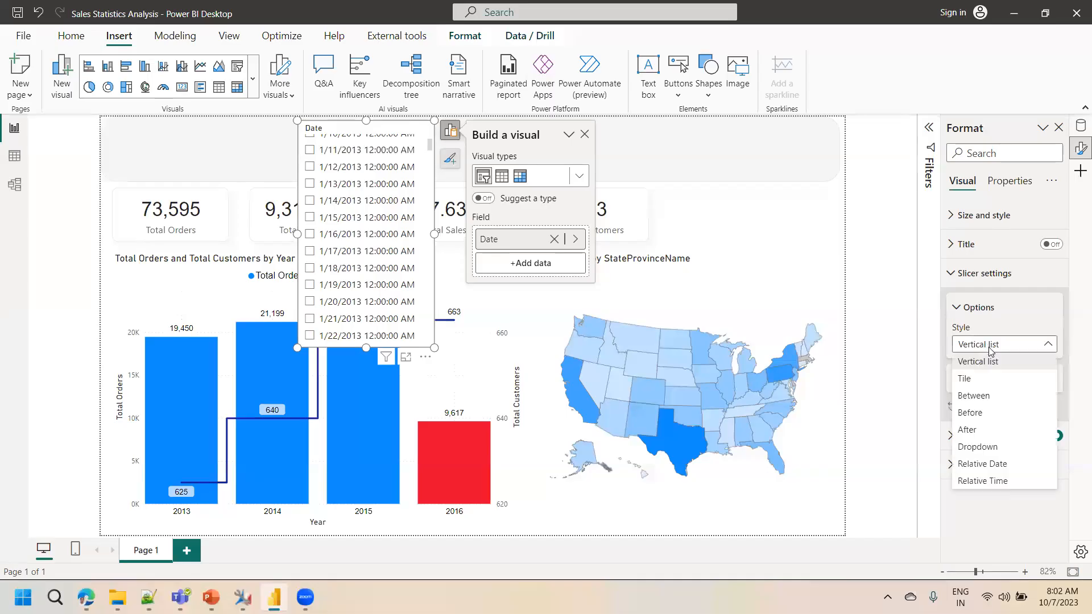
click(983, 380)
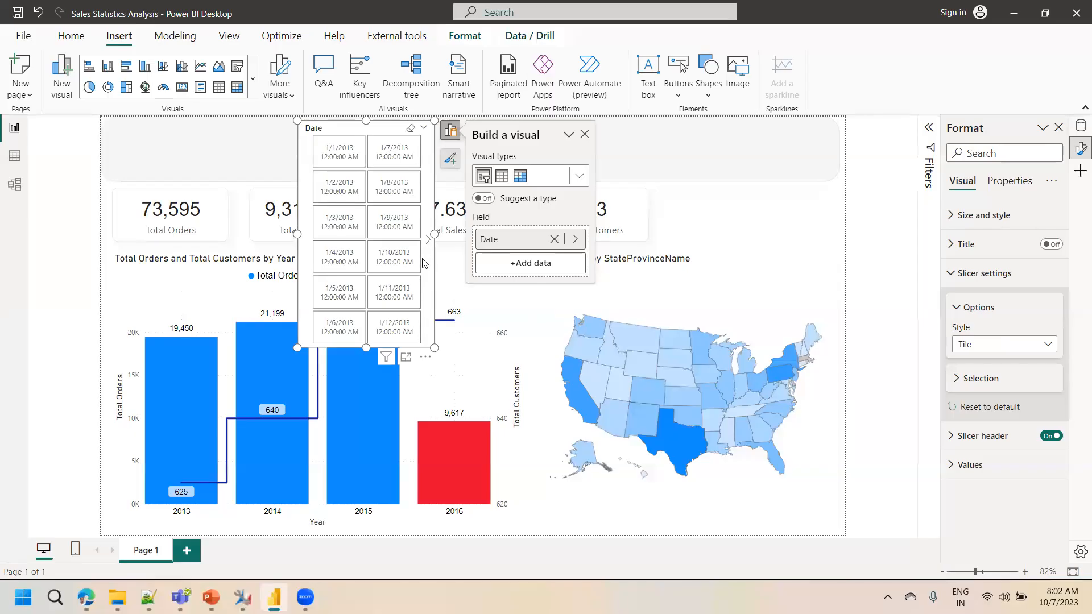
click(428, 240)
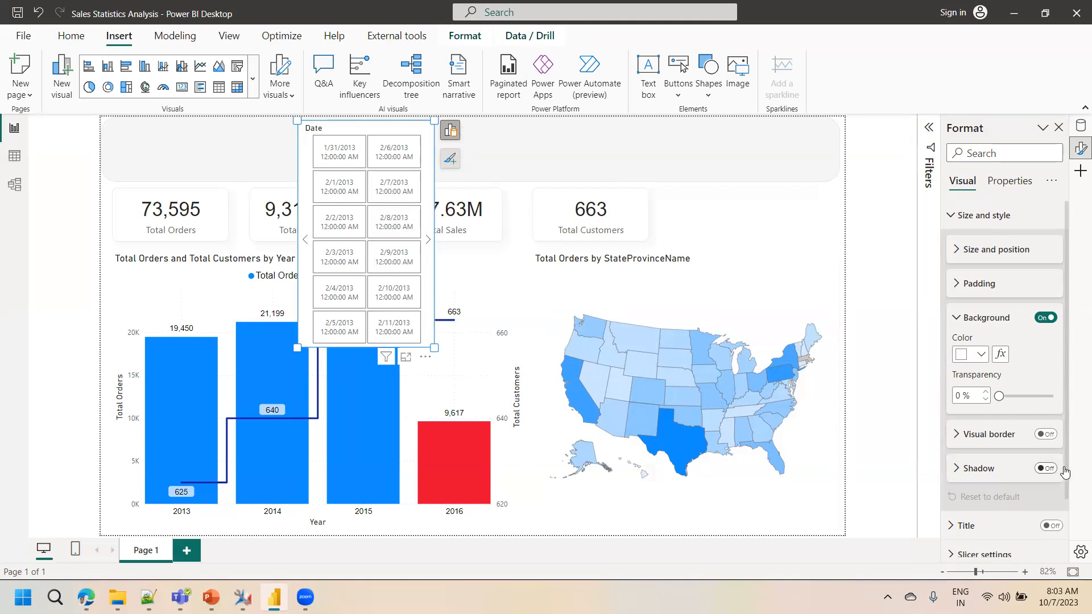
Set the slicer style to Between and shrink the slicer to fit within the header banner.
scroll(1063, 472, down, 1)
click(963, 493)
scroll(1067, 497, down, 1)
scroll(1067, 497, down, 1)
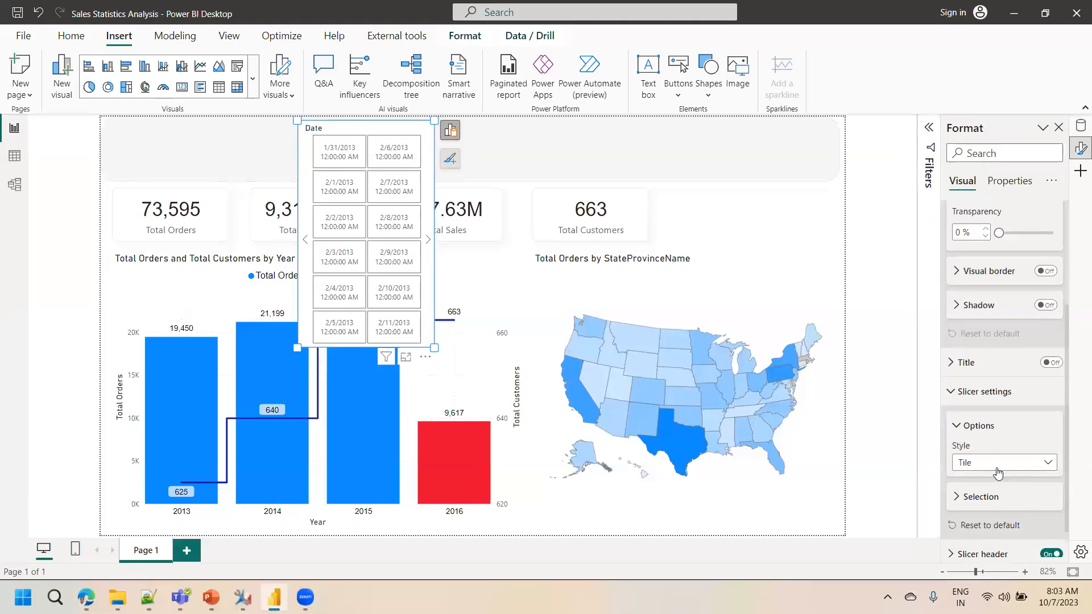
click(992, 463)
click(972, 363)
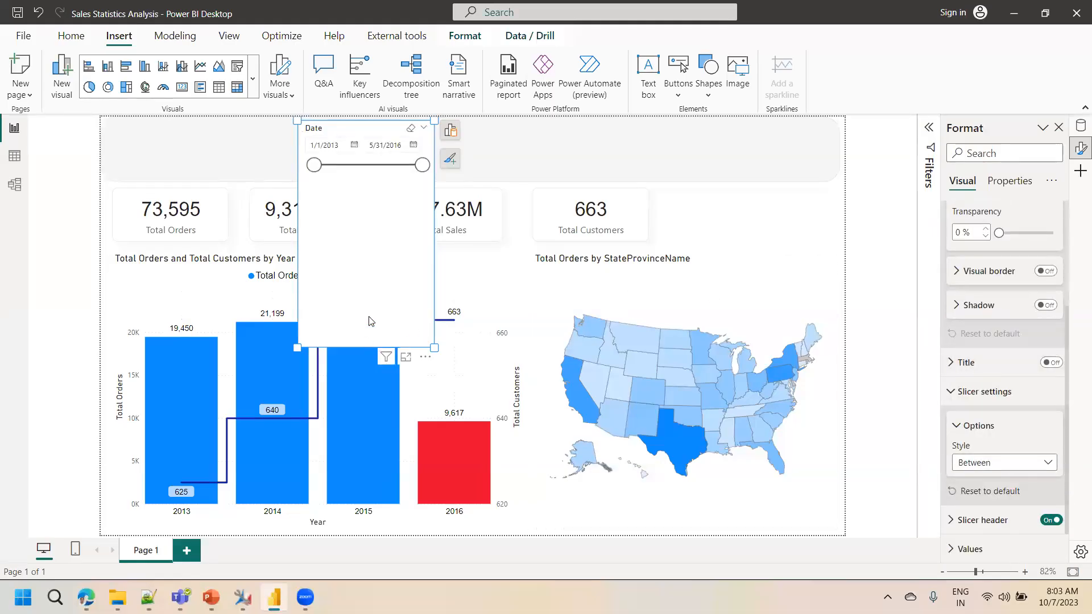
drag(434, 348, 424, 177)
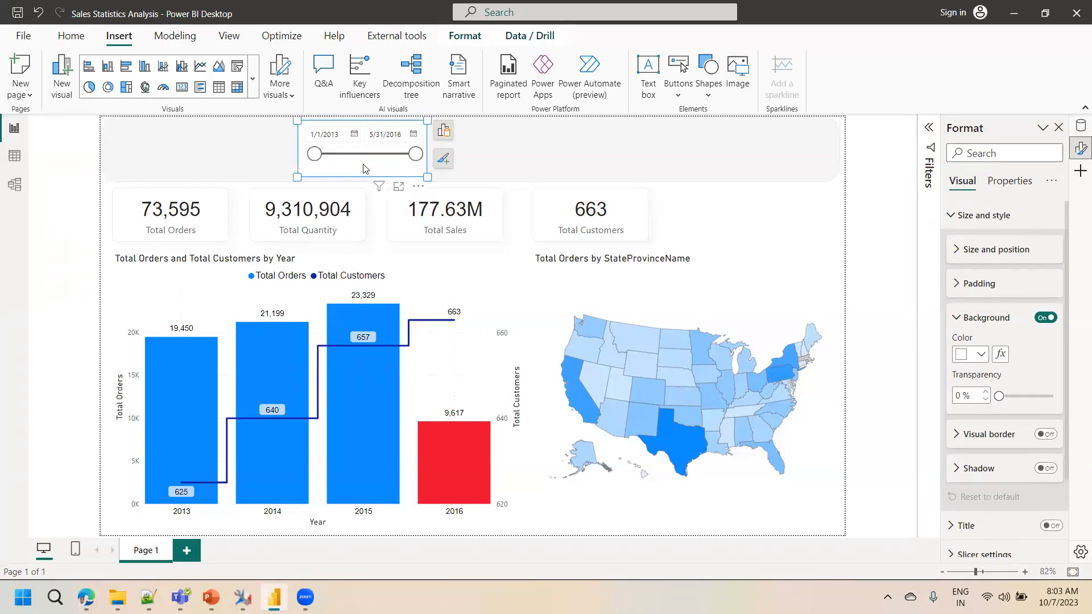
Turn off the slicer's overall background and set the background color of its date values to white.
click(1041, 321)
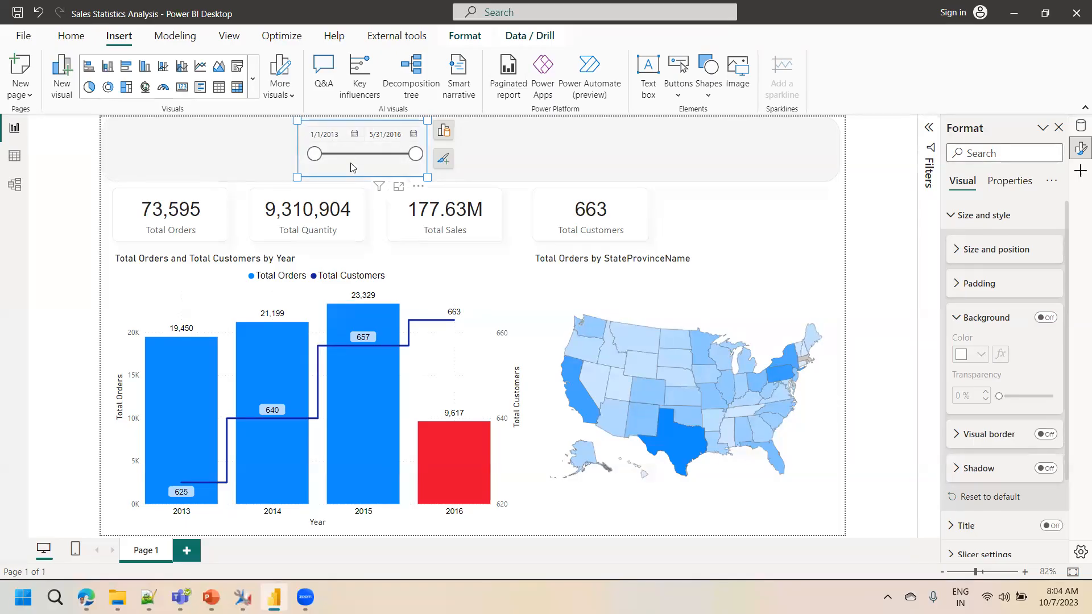
click(957, 319)
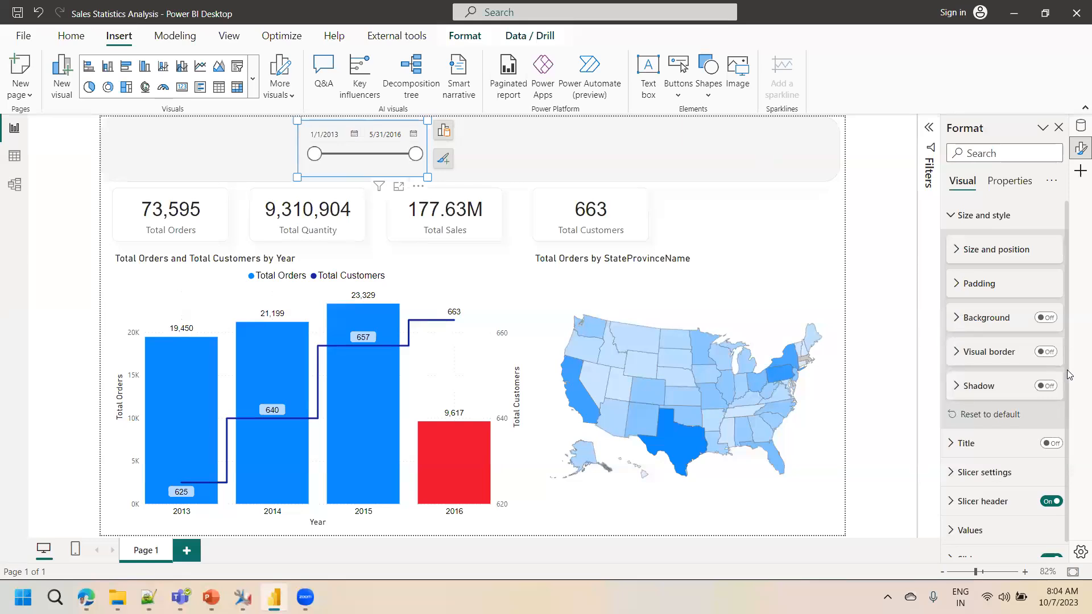
scroll(1066, 438, down, 1)
click(1051, 514)
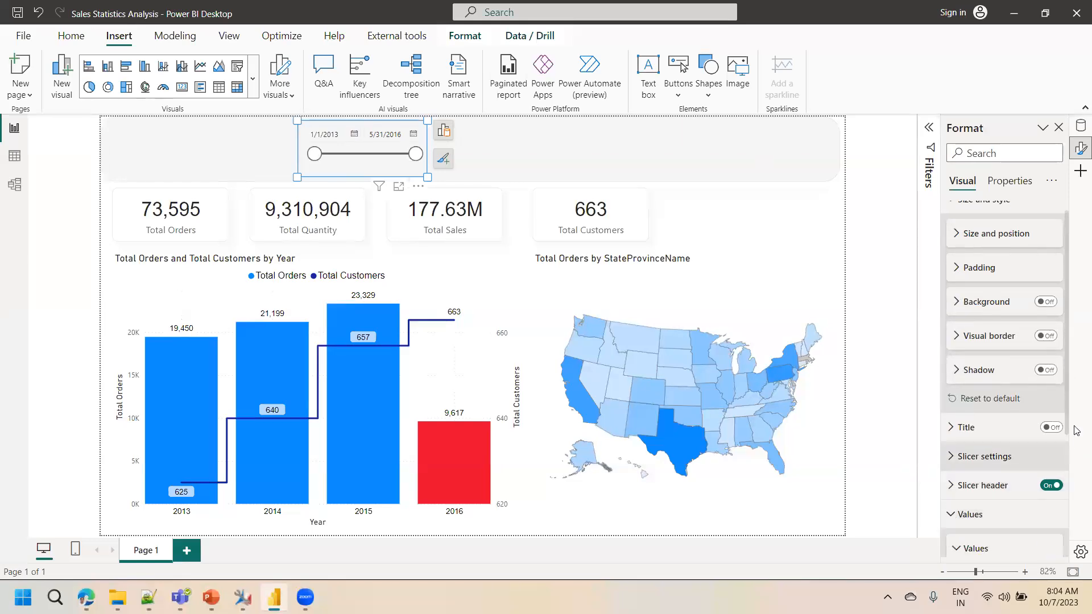
drag(1068, 404, 1071, 522)
click(971, 506)
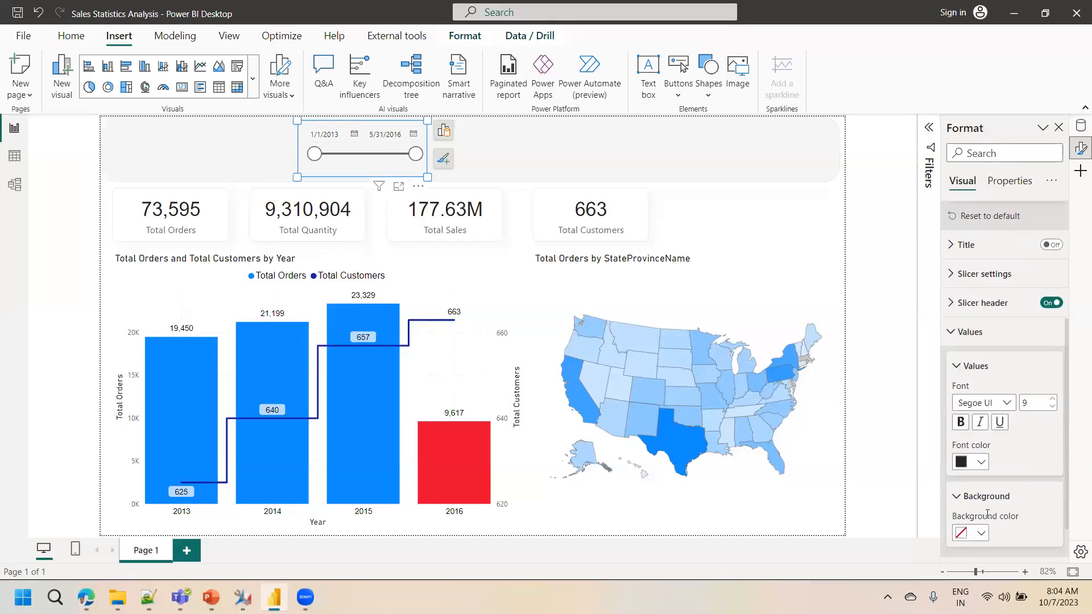
click(981, 532)
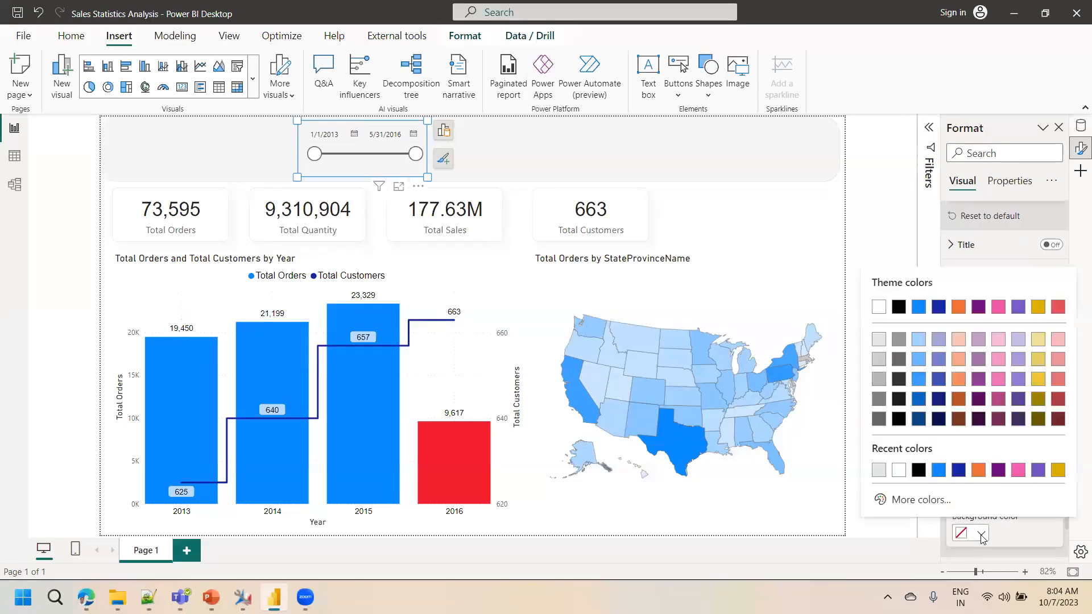
click(898, 470)
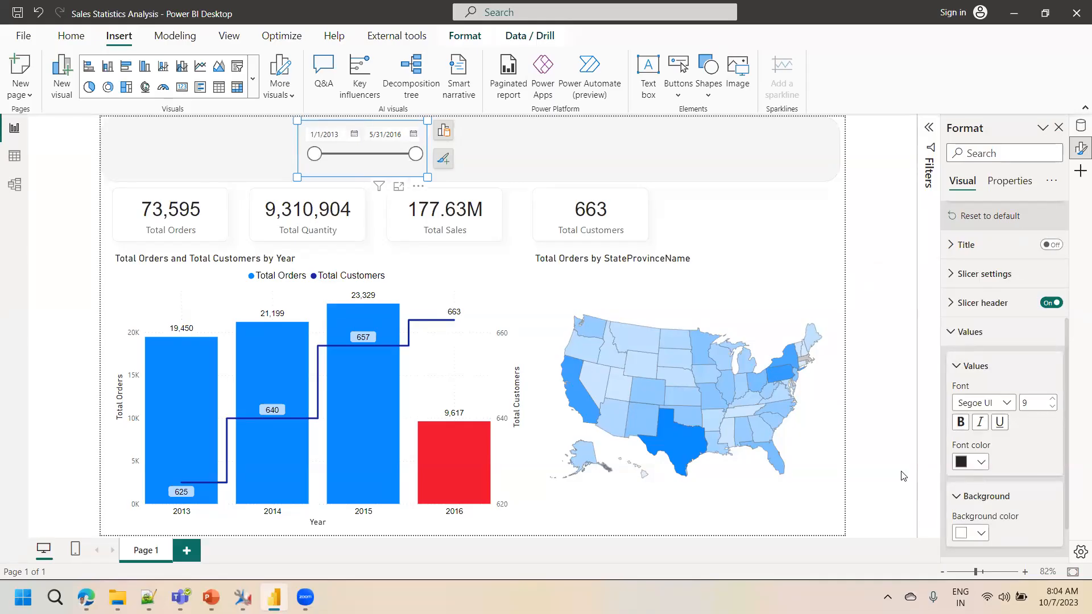
click(961, 365)
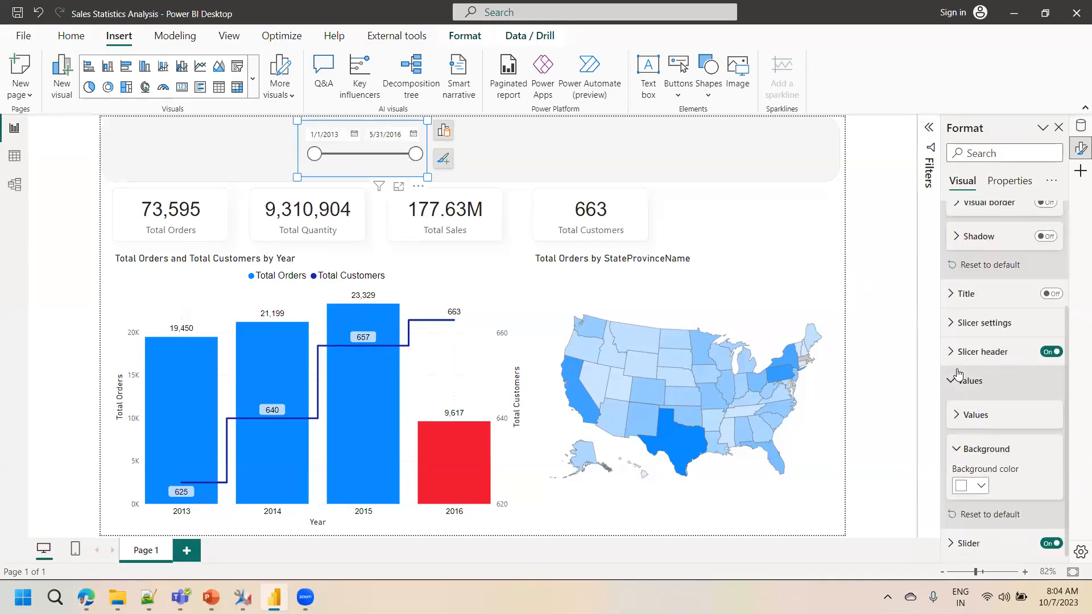
Set the color of the date slicer's slider to black and deselect the slicer.
click(1034, 543)
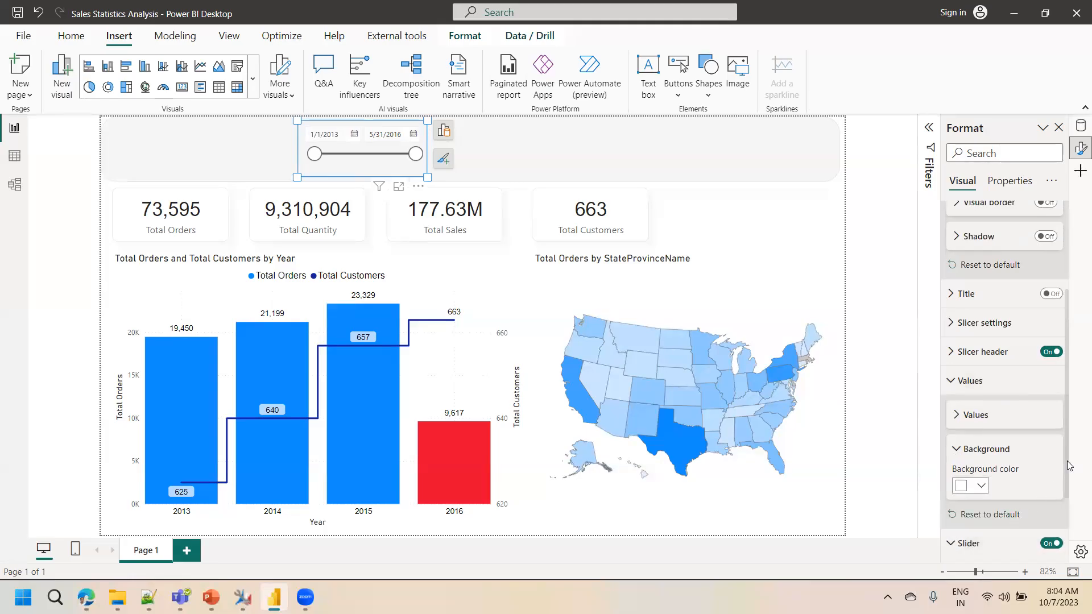
drag(1067, 465, 1067, 540)
click(970, 514)
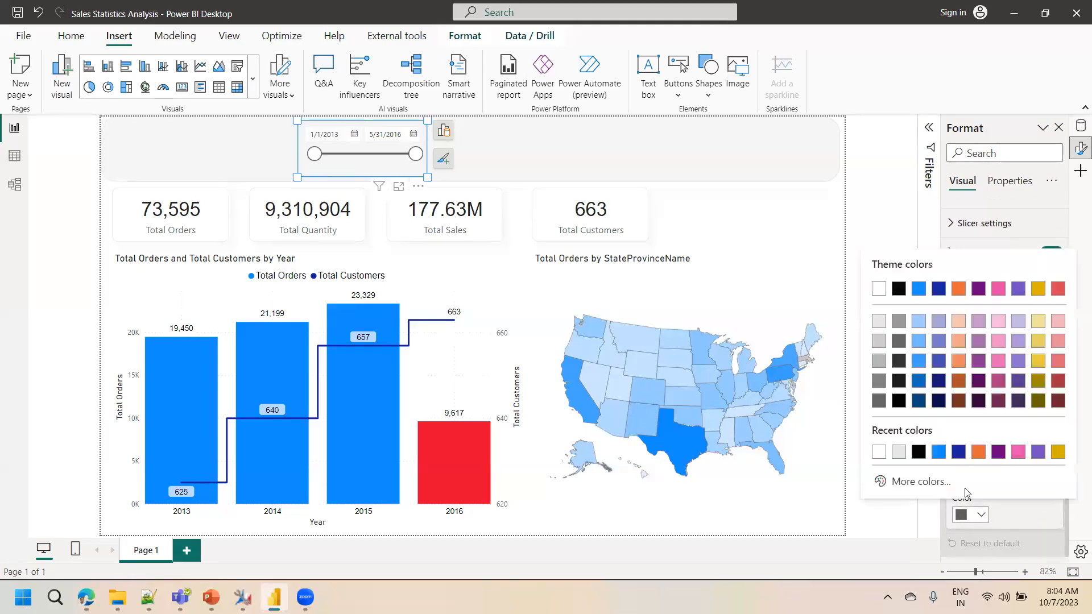
click(918, 452)
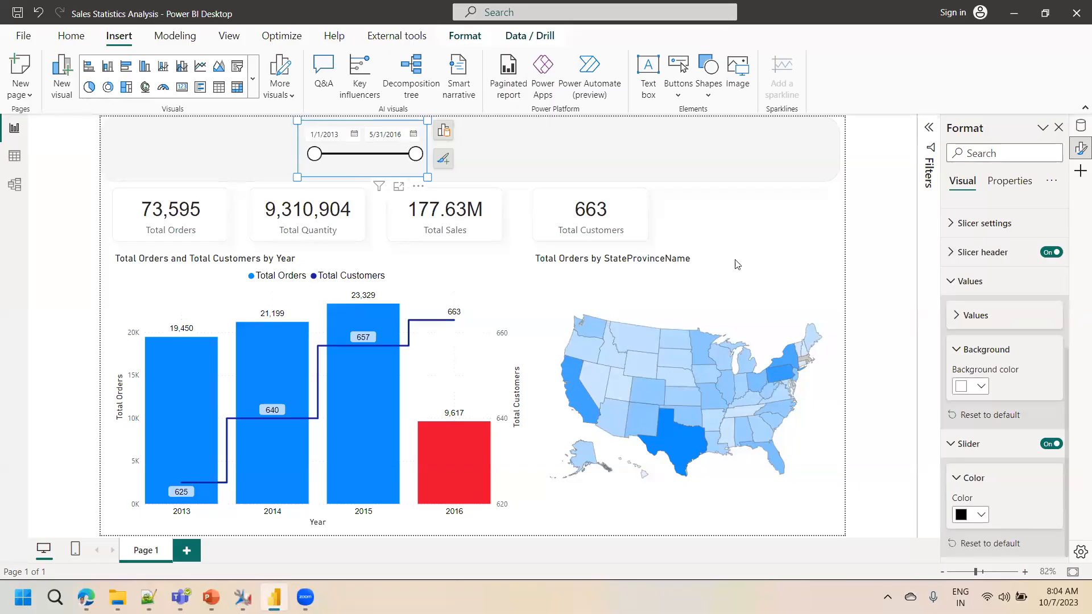
click(721, 223)
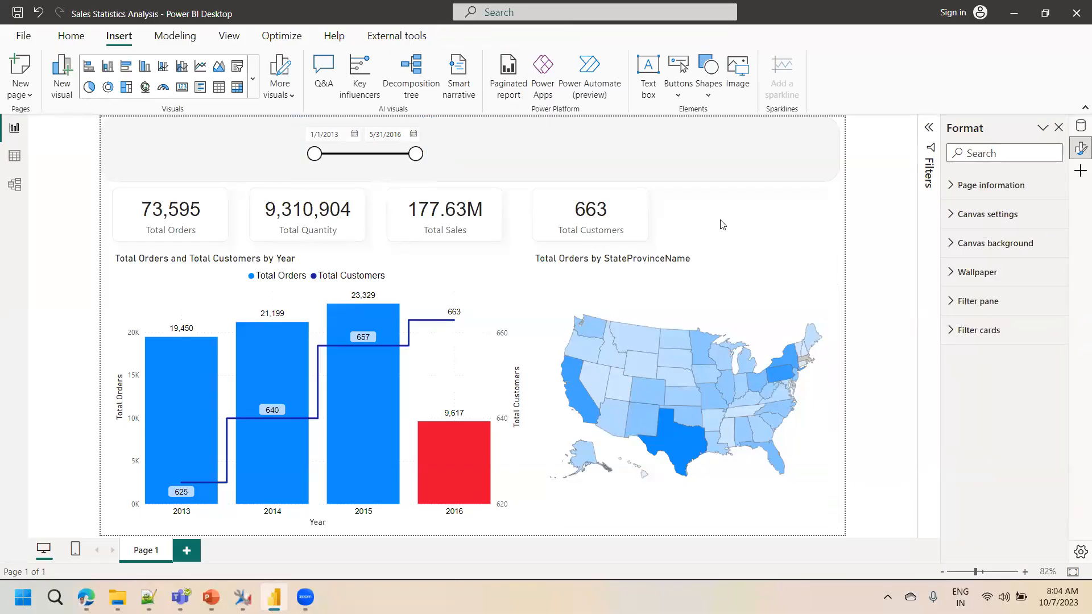
Find the date slicer's shadow setting by searching "shad", turn the shadow on and color it light gray.
click(372, 164)
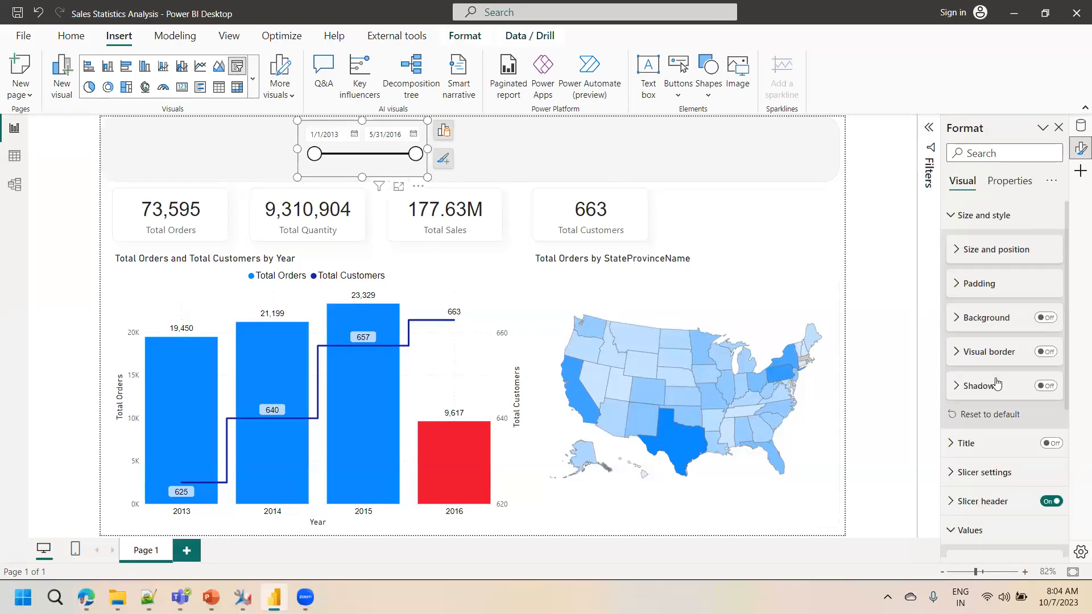
click(1007, 188)
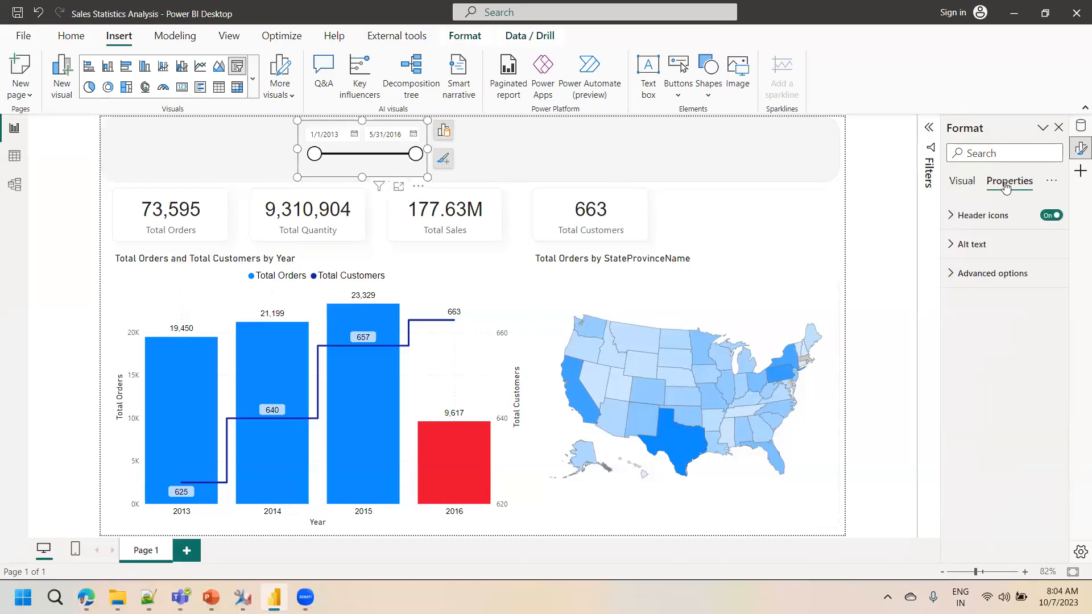
click(976, 185)
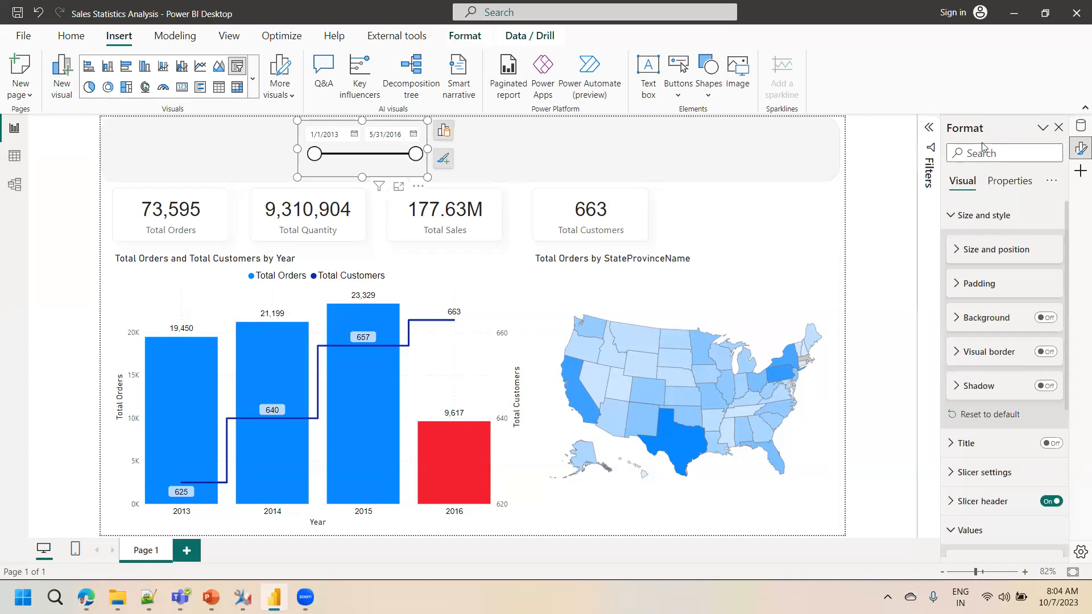
text(shad)
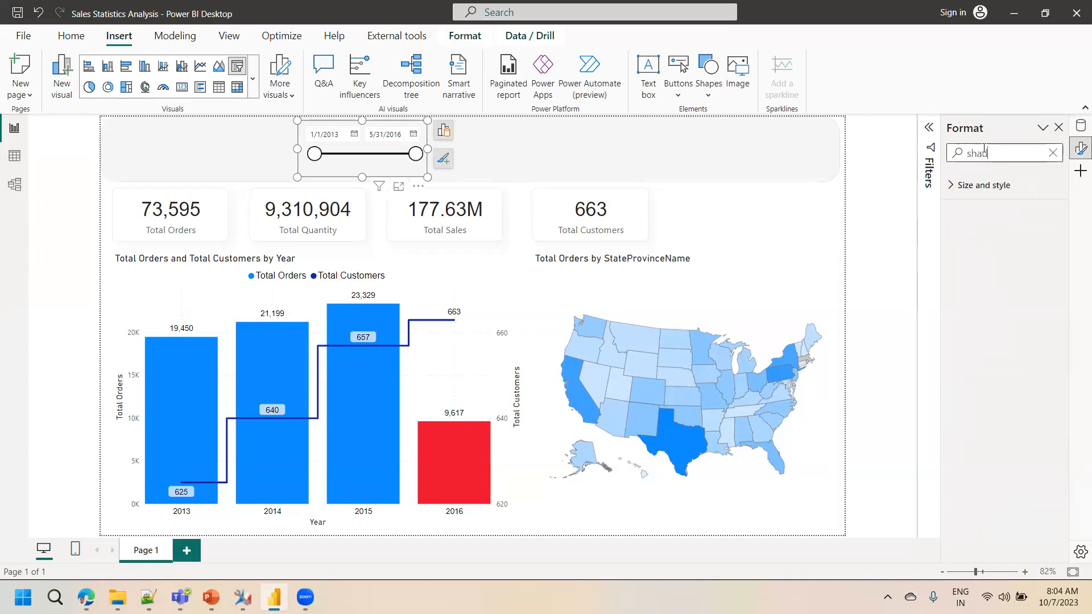
click(957, 186)
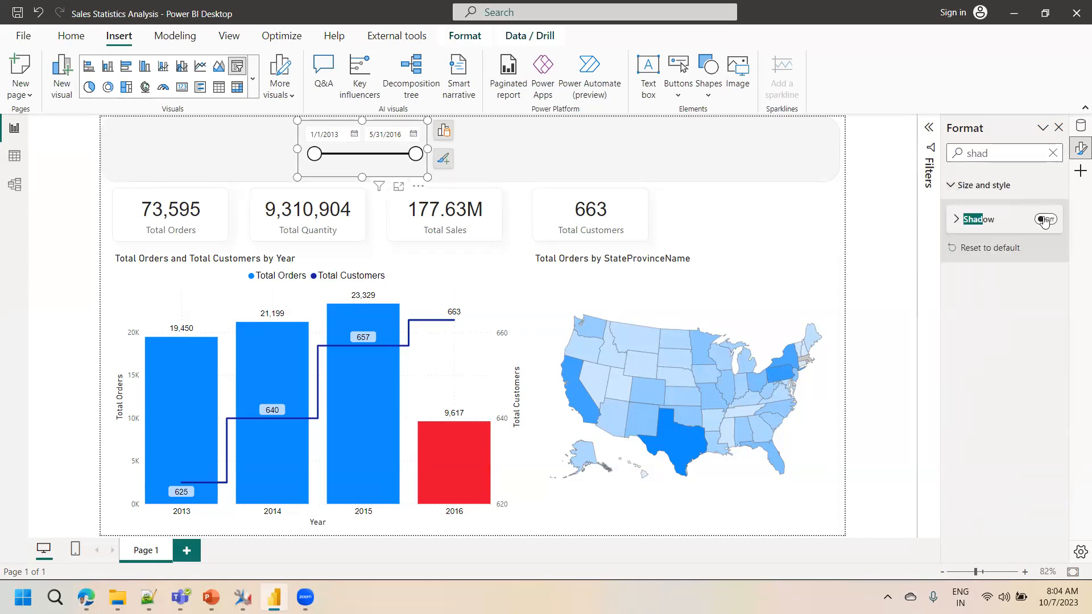
click(966, 220)
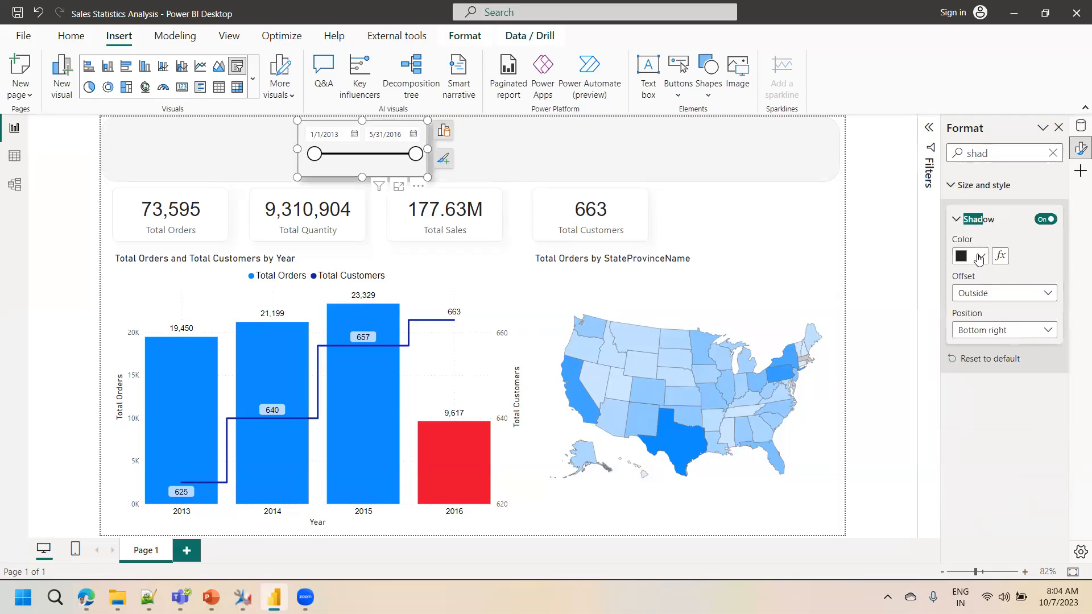
click(970, 255)
click(878, 337)
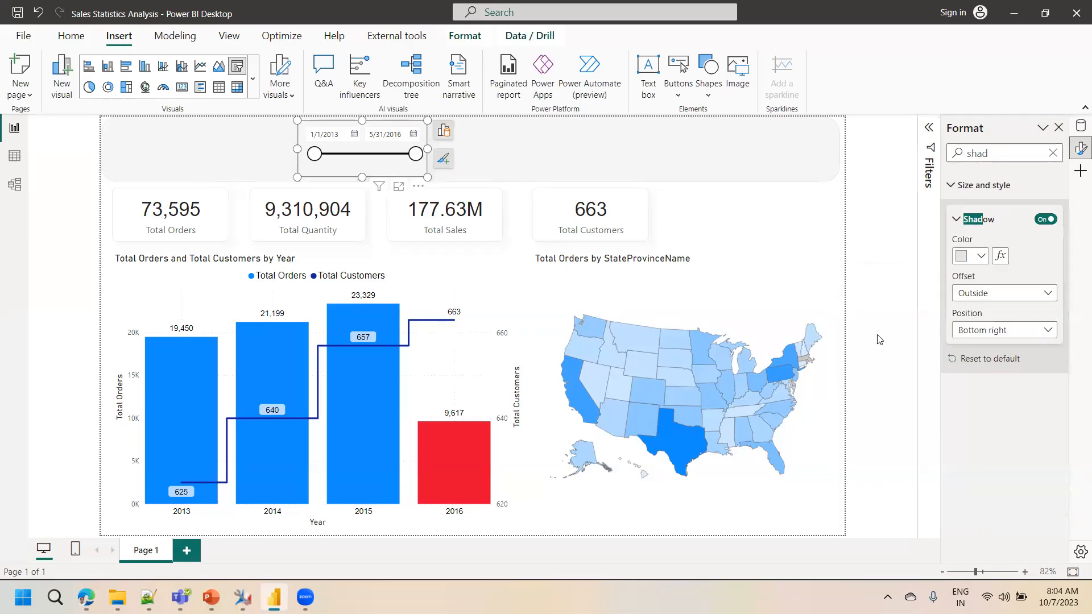
Find the date slicer's visual border by searching "vis", turn it on in light gray with 10 px rounded corners, and deselect the slicer.
drag(992, 157, 948, 156)
text(vis)
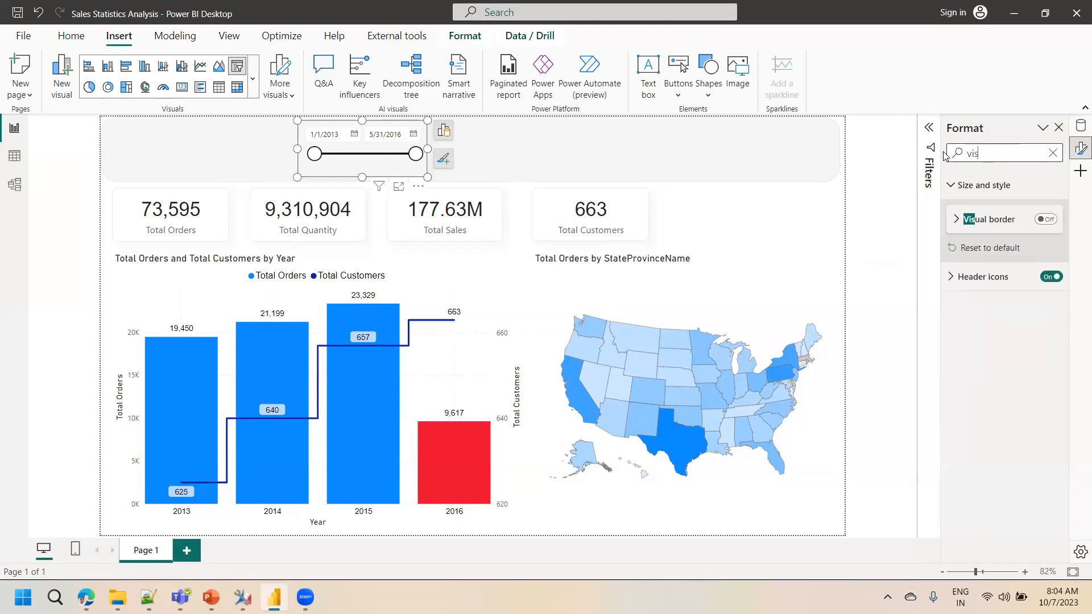
click(1045, 219)
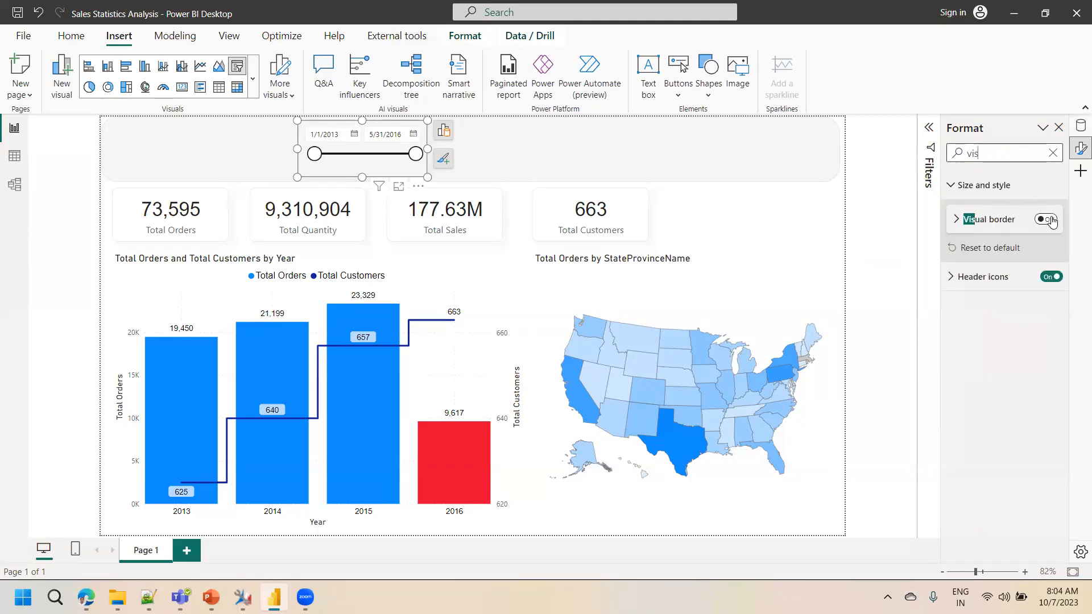
click(956, 223)
click(980, 256)
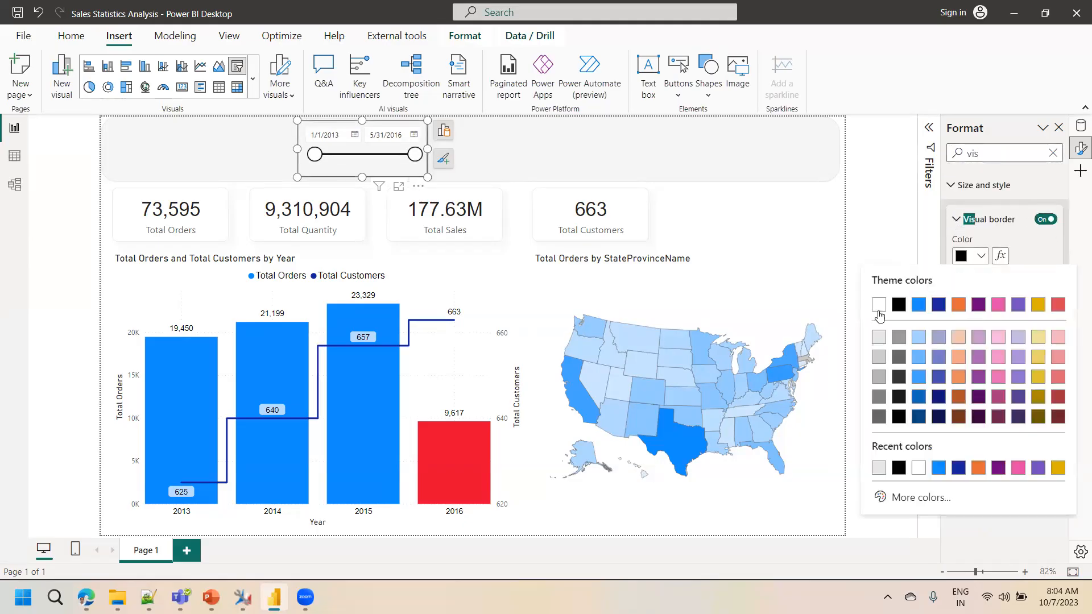
click(878, 336)
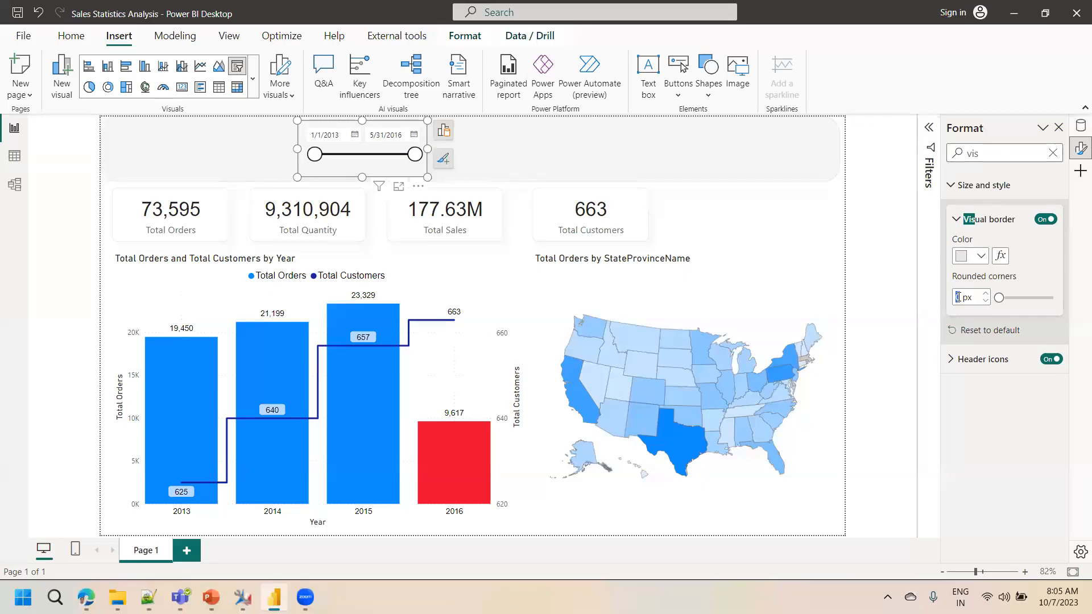
text(10)
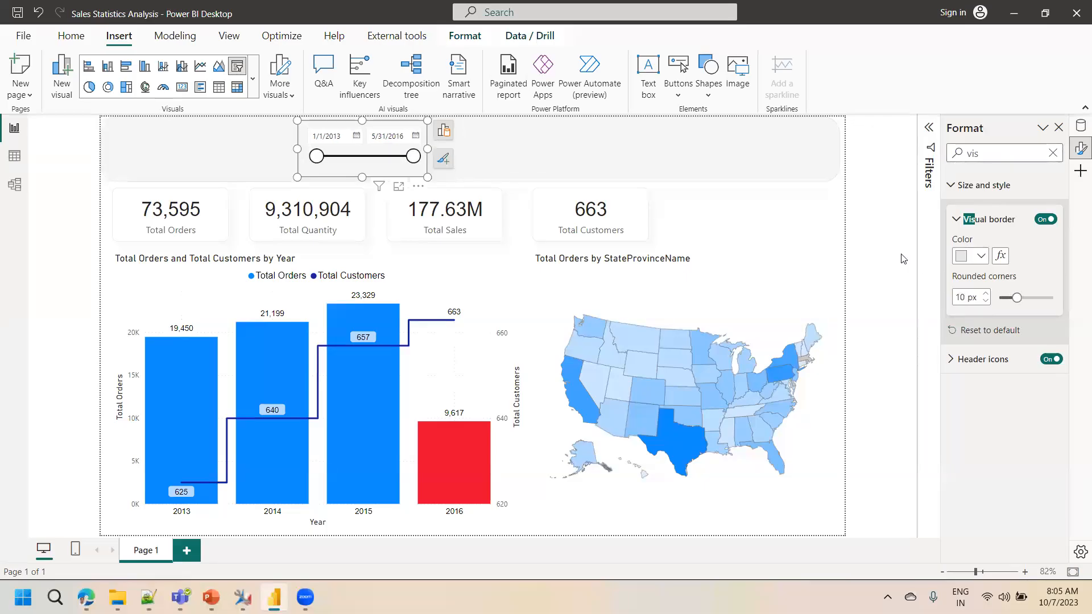
click(794, 214)
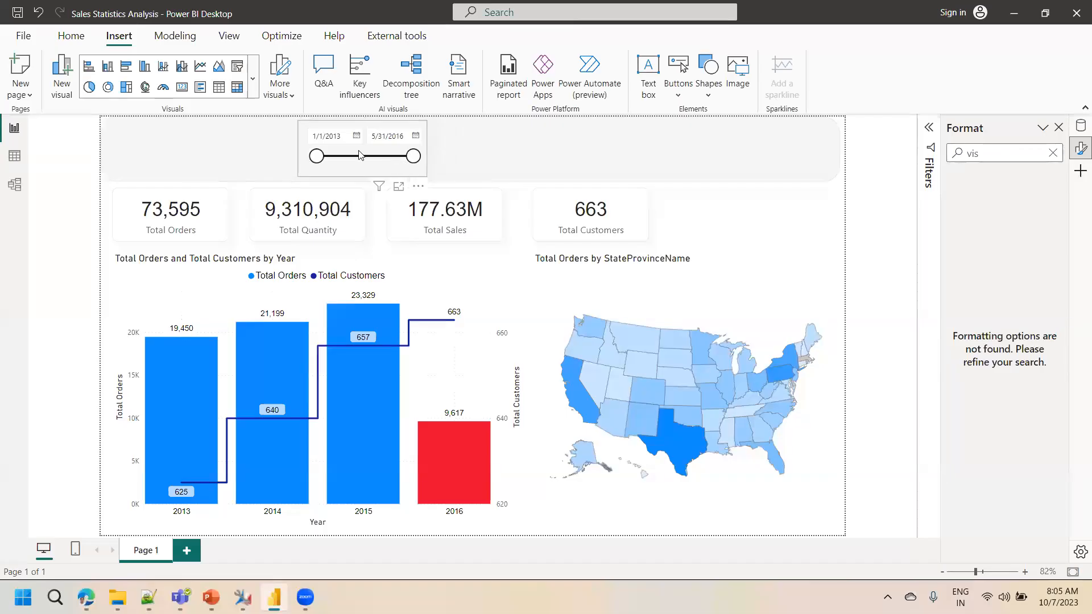
Set the date slicer's values to Arial size 10 and widen the slicer so both dates fit side by side.
click(327, 140)
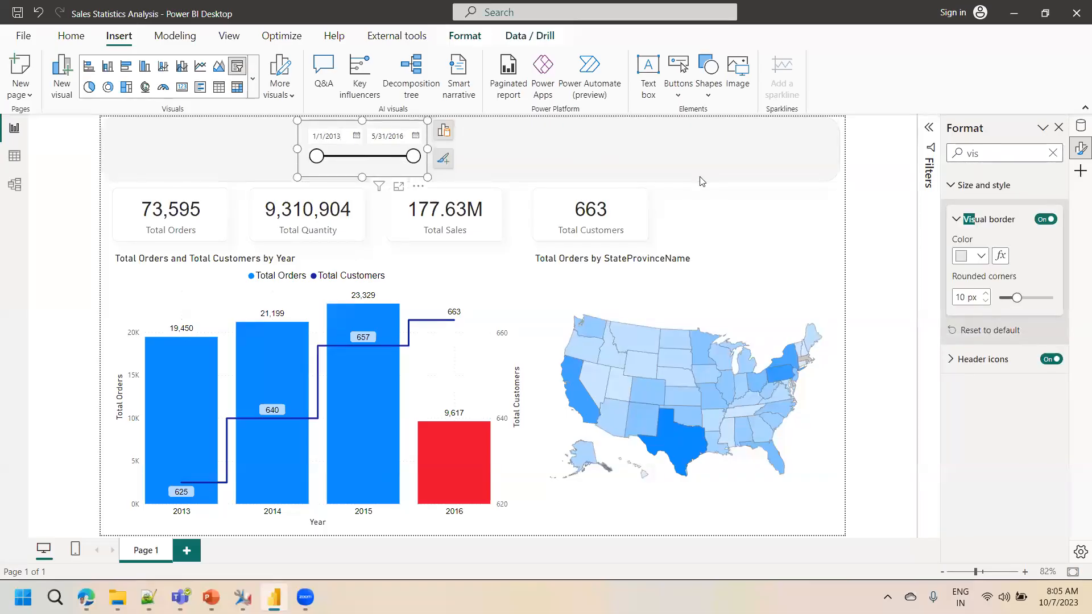
drag(984, 153, 929, 164)
text(vau)
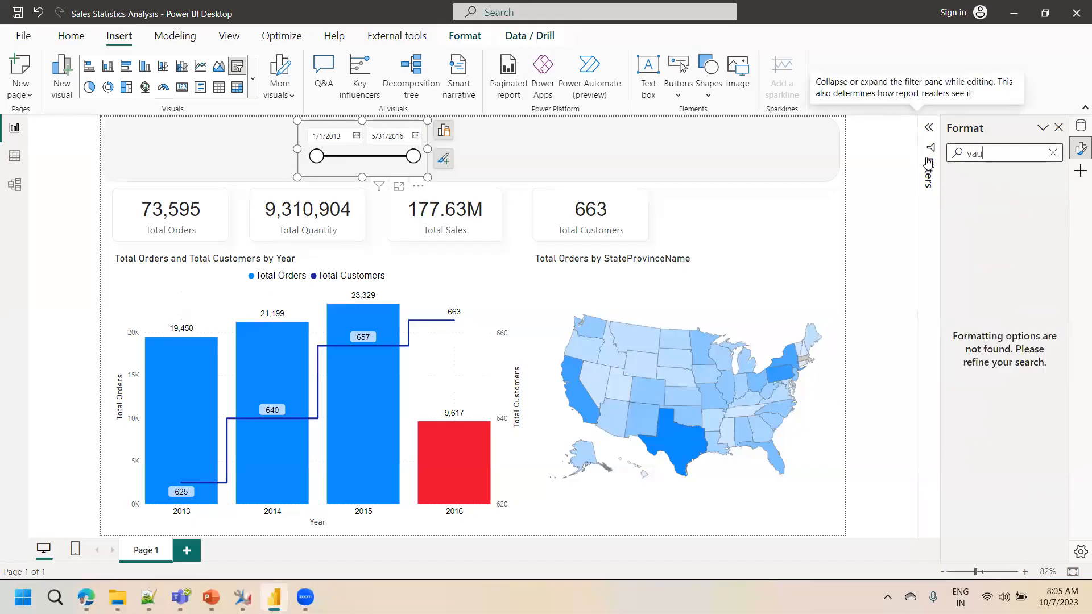
key(BackSpace)
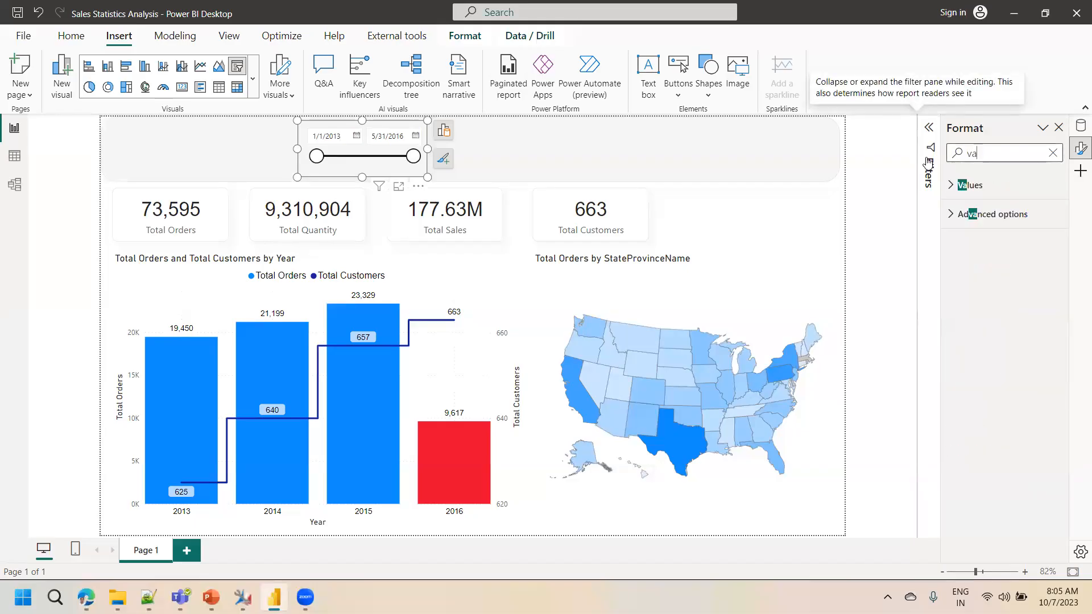
click(950, 185)
click(957, 225)
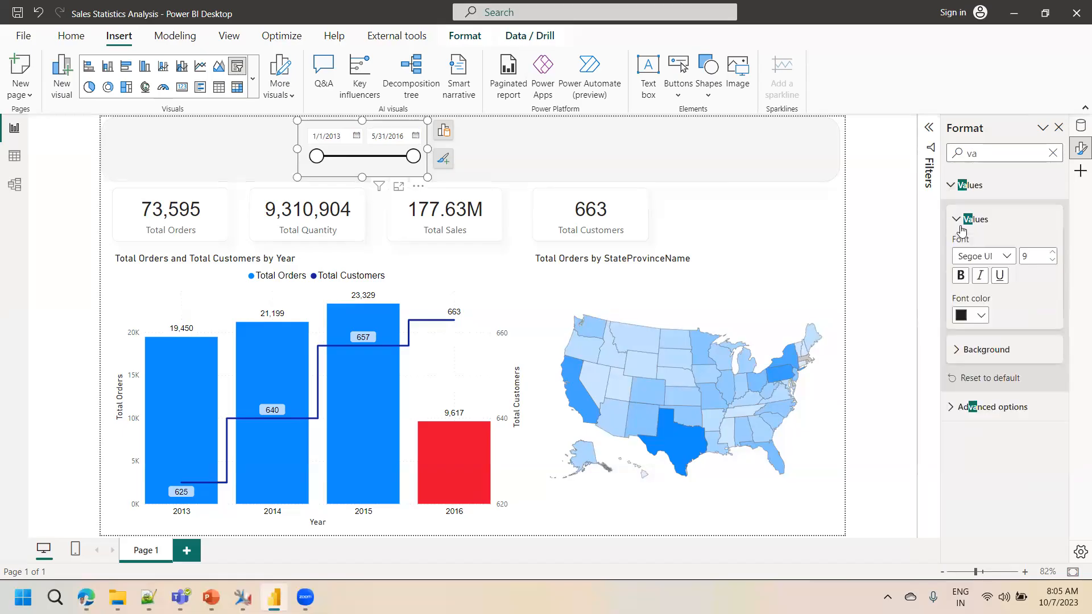
click(1052, 254)
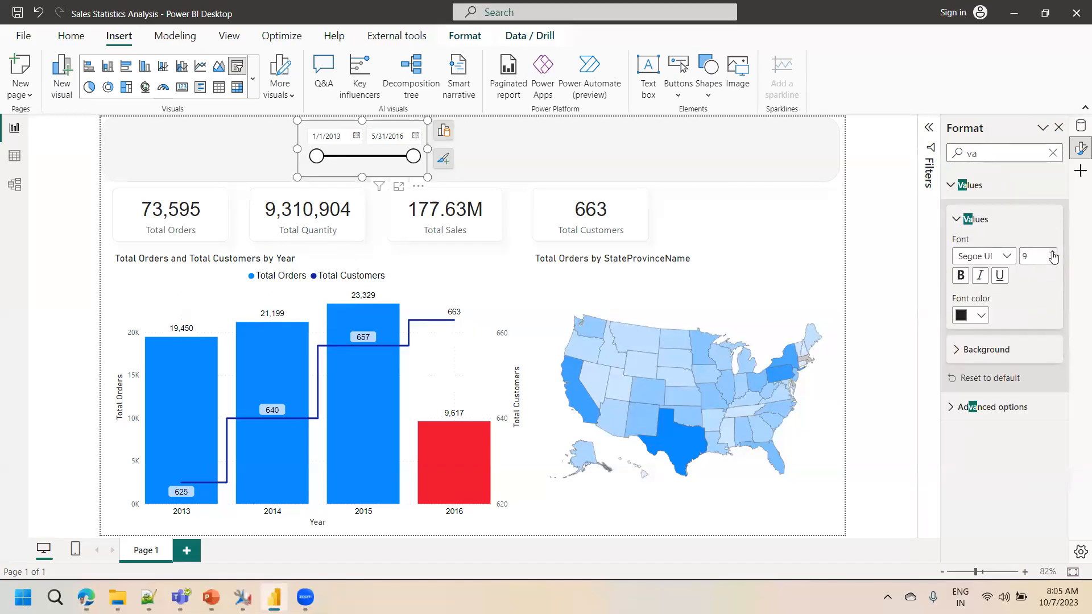
click(1005, 256)
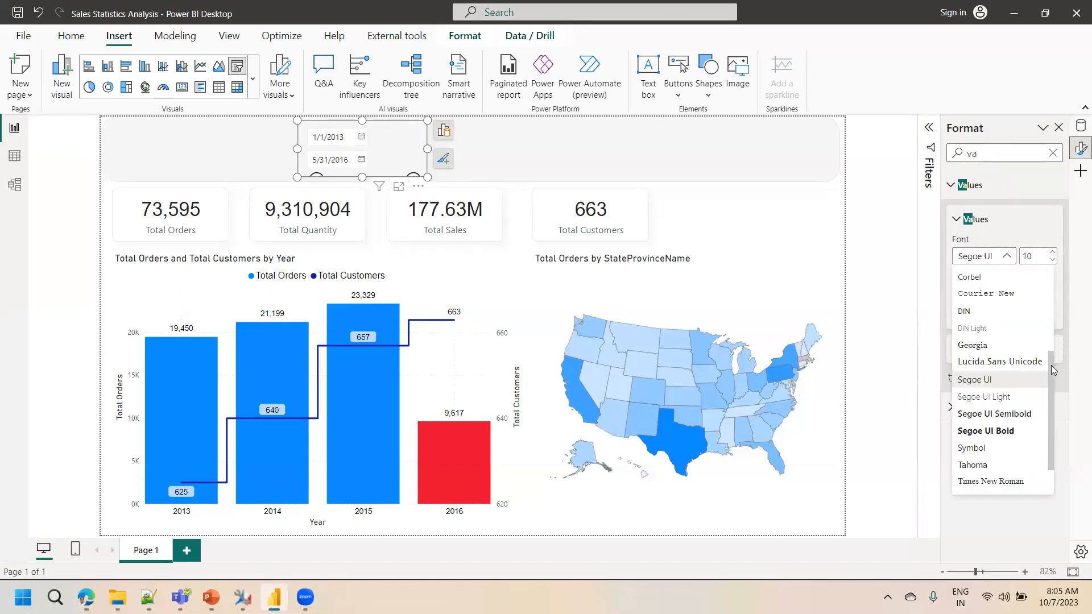
scroll(1052, 272, up, 3)
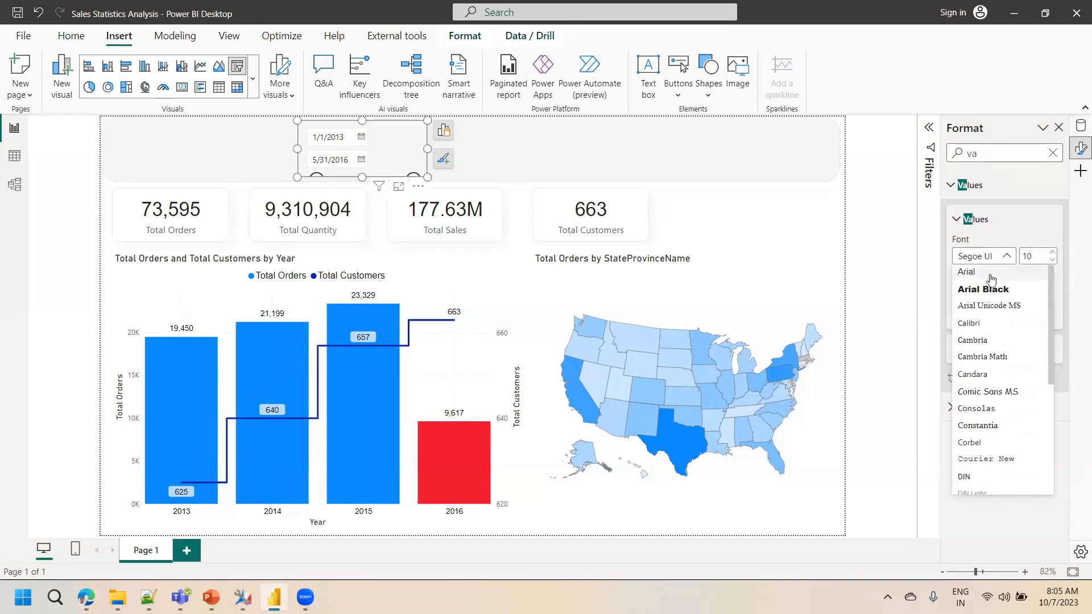
click(986, 274)
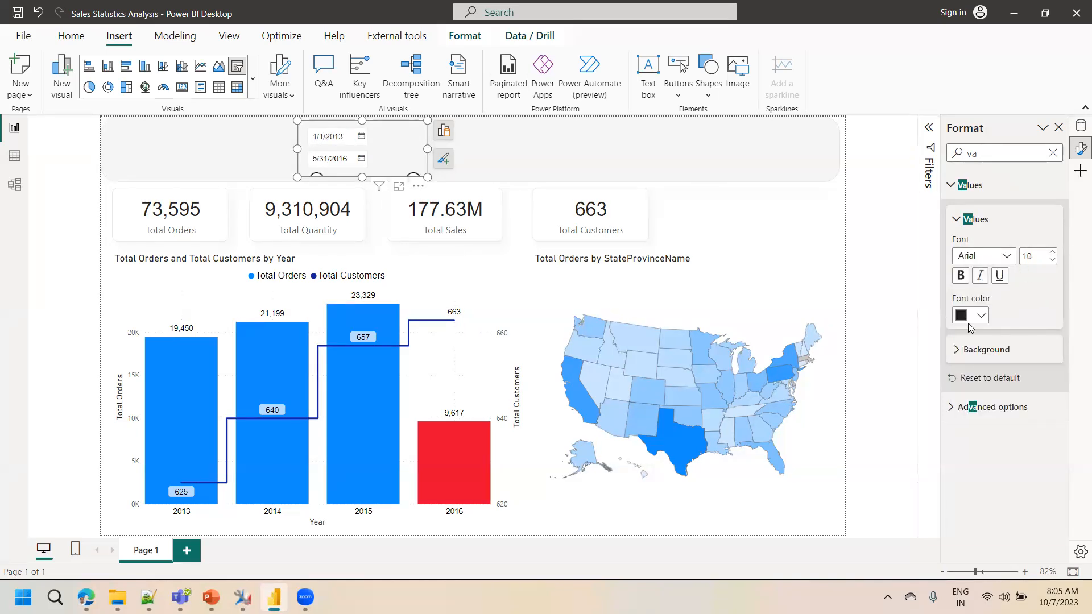
drag(427, 149, 438, 150)
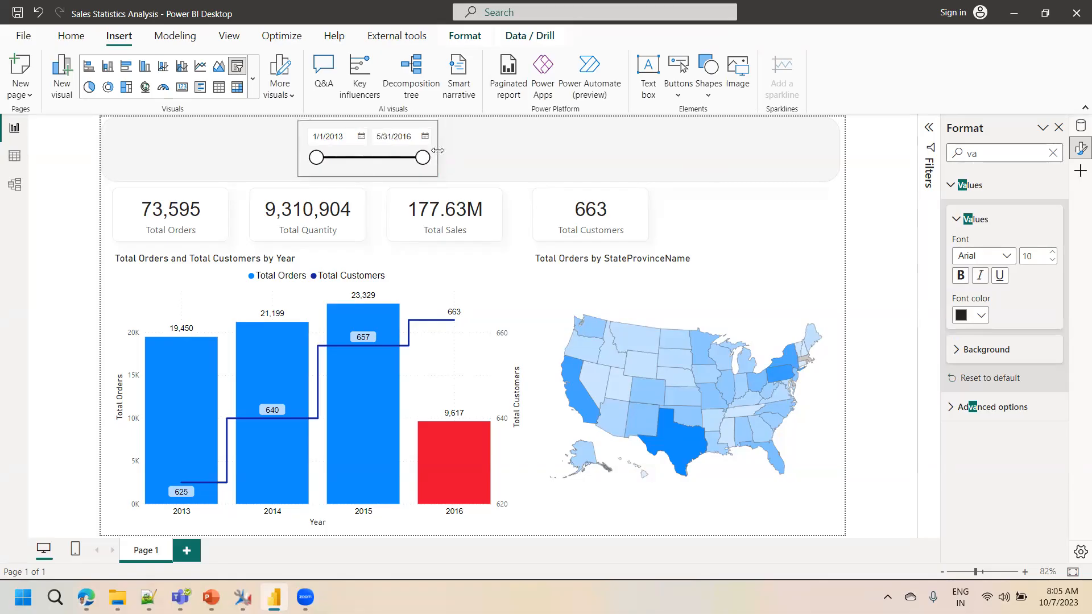
click(749, 224)
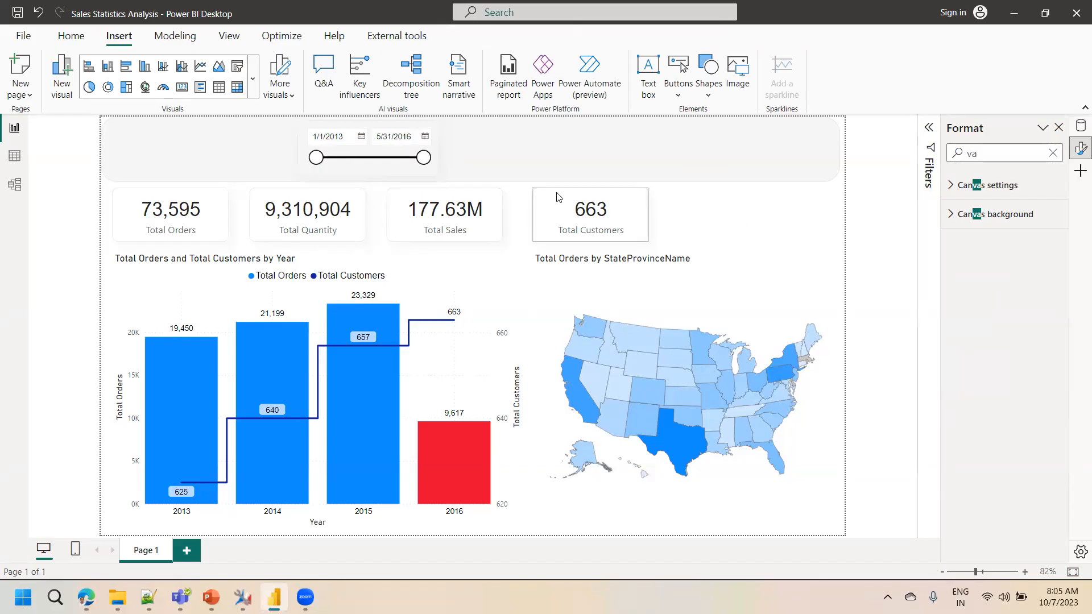
Duplicate the date slicer beside the original in the header banner and replace the copy's Date field with CustomerCategoryName.
click(399, 172)
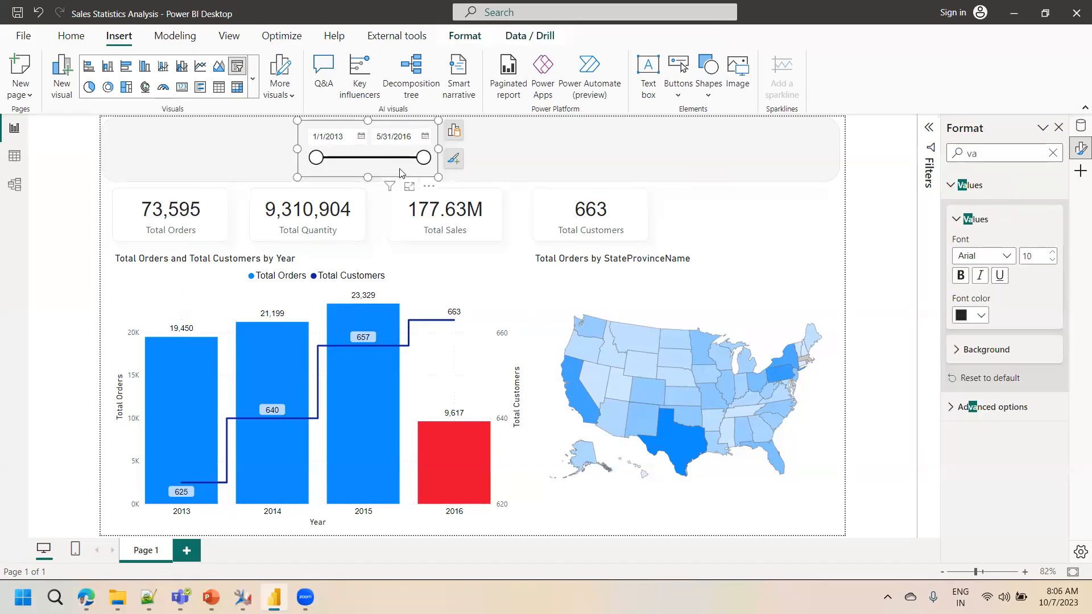
drag(400, 172, 549, 169)
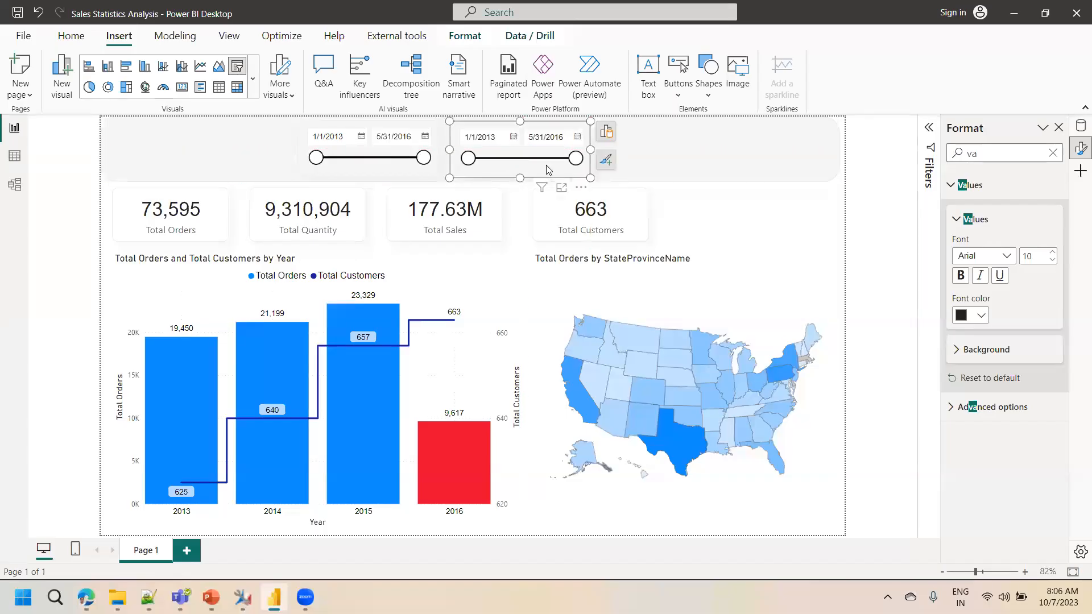
click(606, 143)
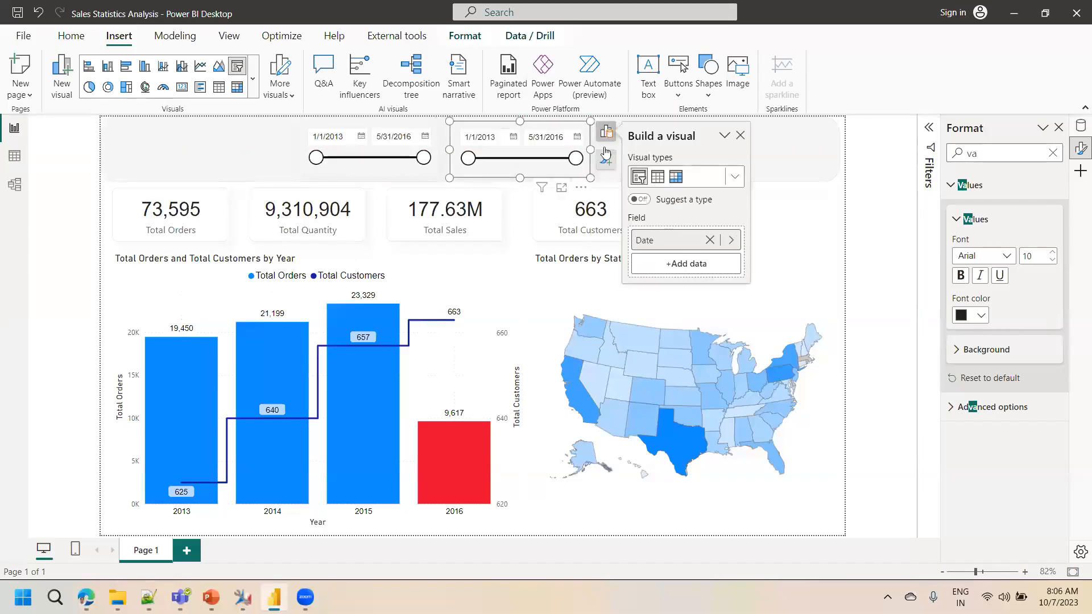
click(710, 240)
click(676, 237)
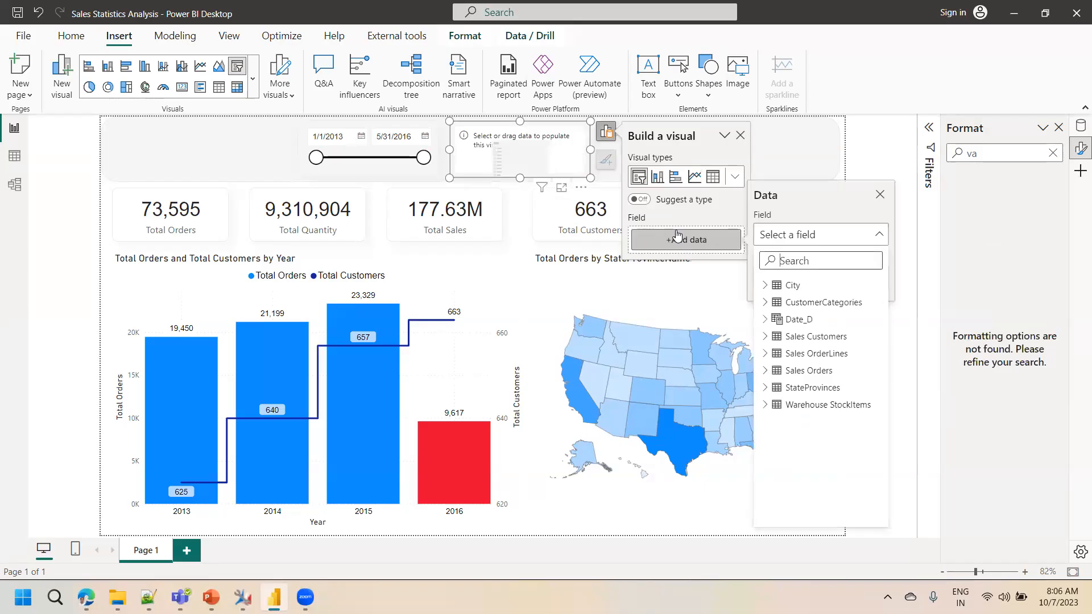
click(811, 264)
text(custo)
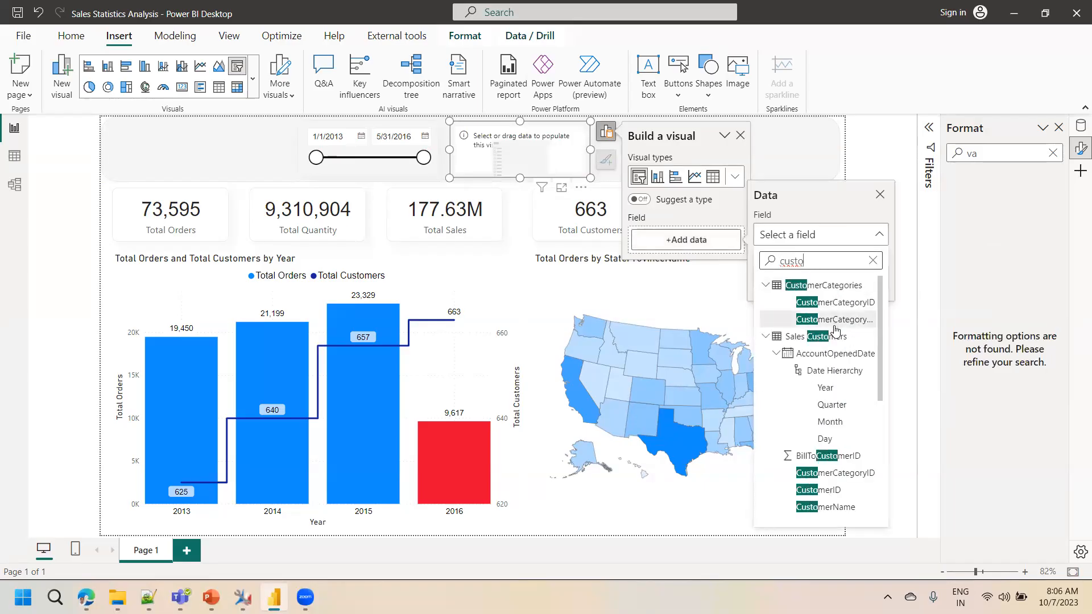
click(835, 319)
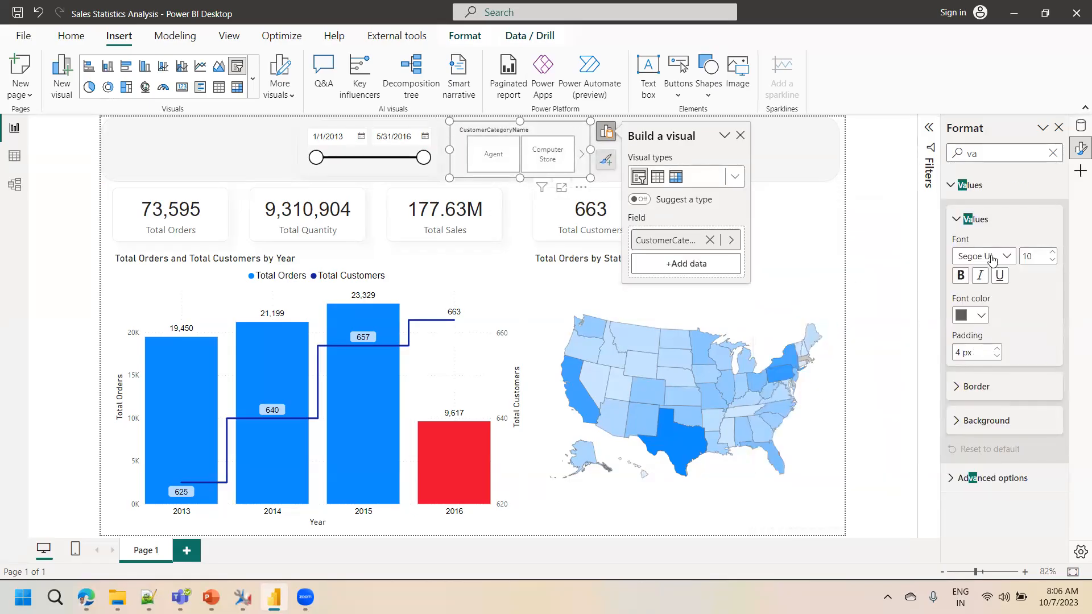
Set the CustomerCategoryName slicer's style to Dropdown, narrow the slicer, and shift it slightly away from the date slicer.
click(1052, 153)
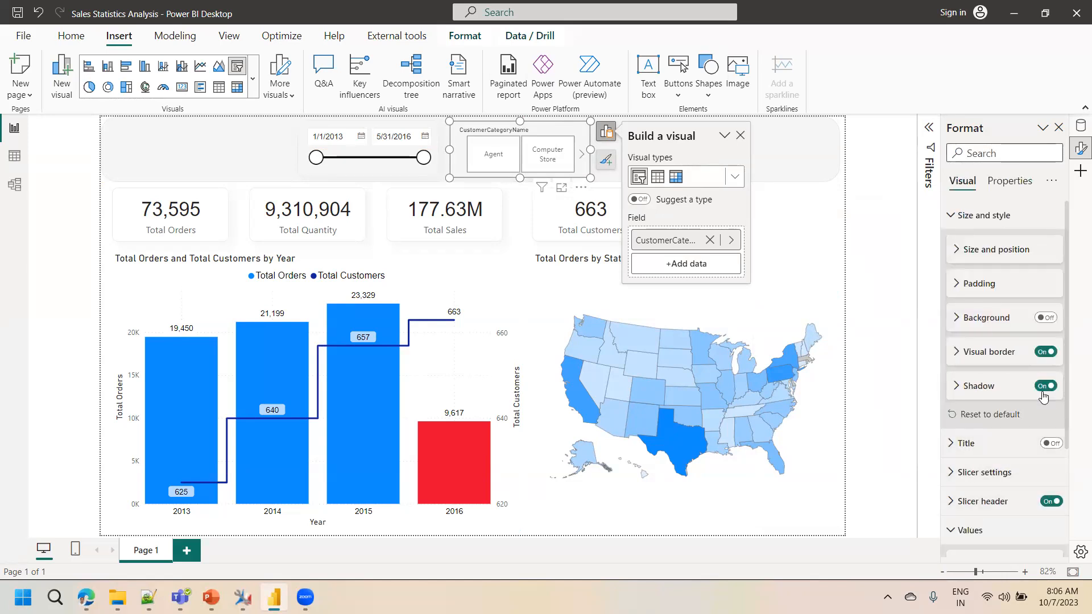
scroll(1000, 409, down, 3)
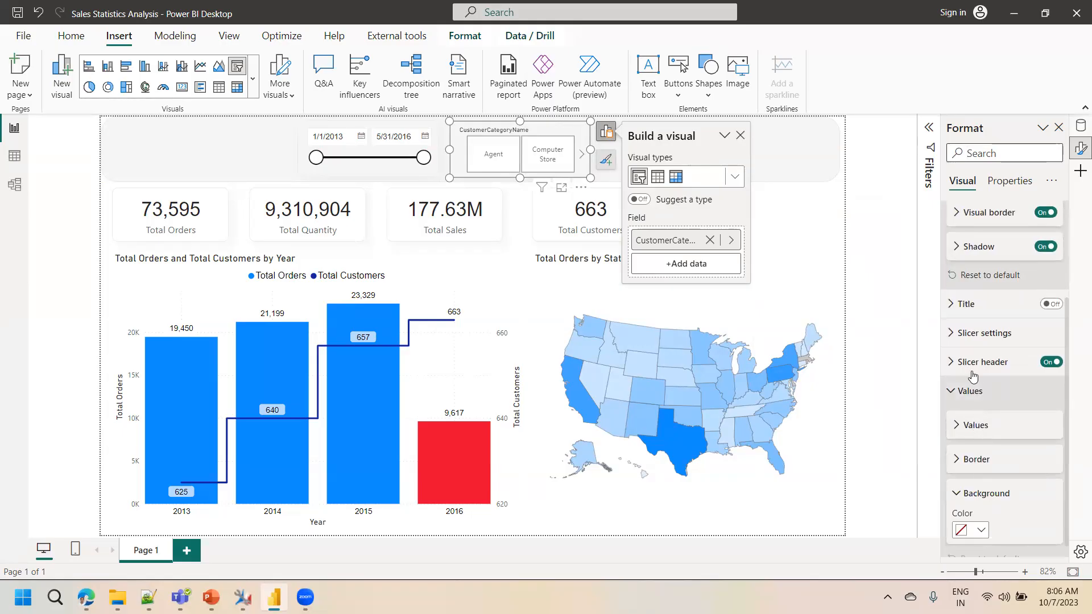
click(969, 335)
click(992, 404)
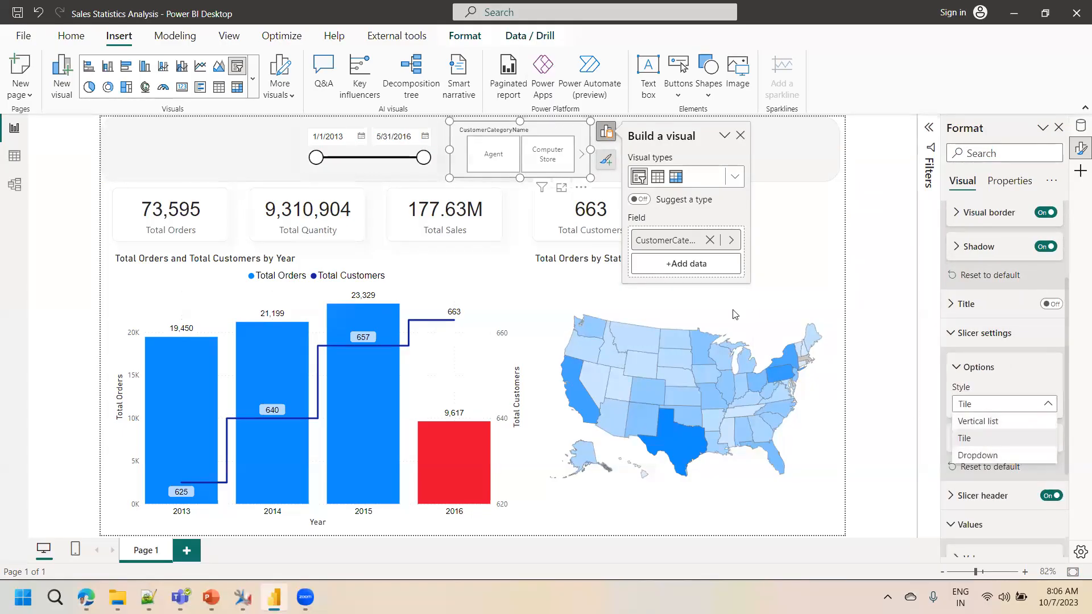
click(977, 455)
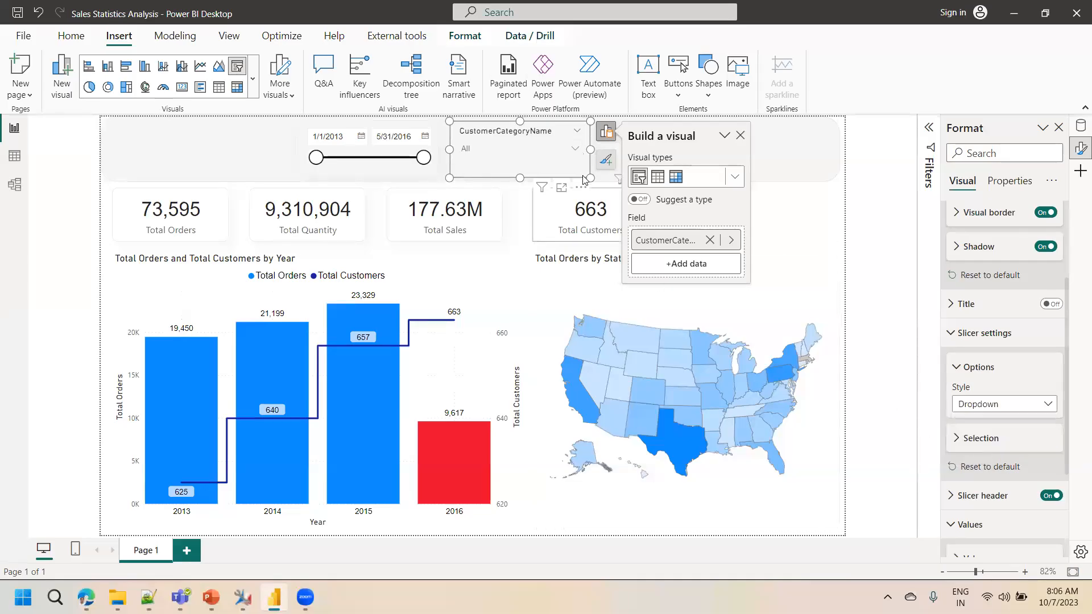
drag(588, 176, 563, 173)
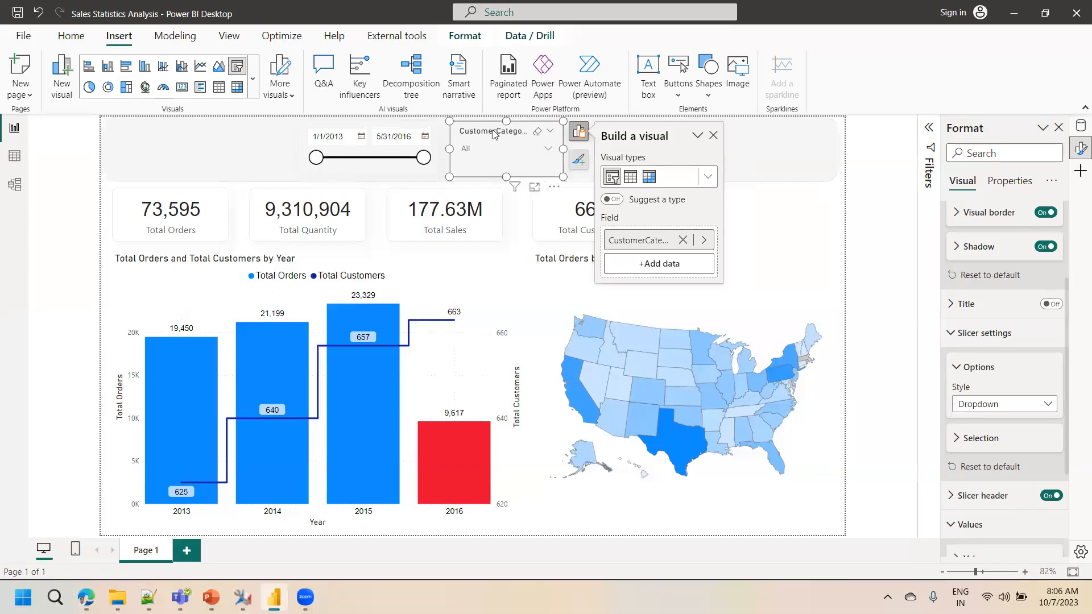
drag(495, 134, 499, 134)
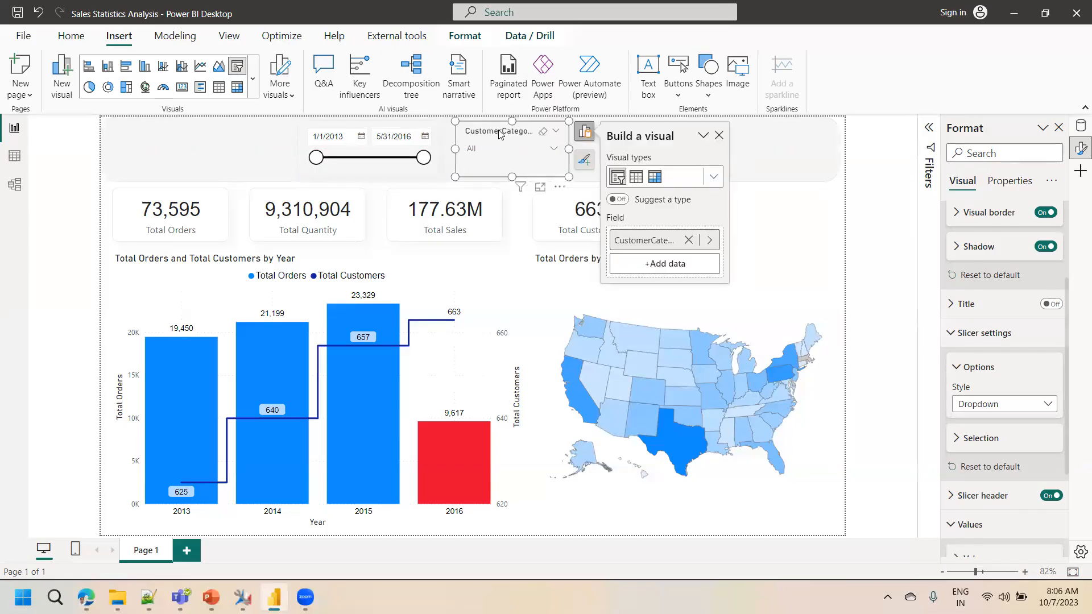
Set the background color of the CustomerCategoryName slicer's values to white and deselect the slicer.
click(955, 366)
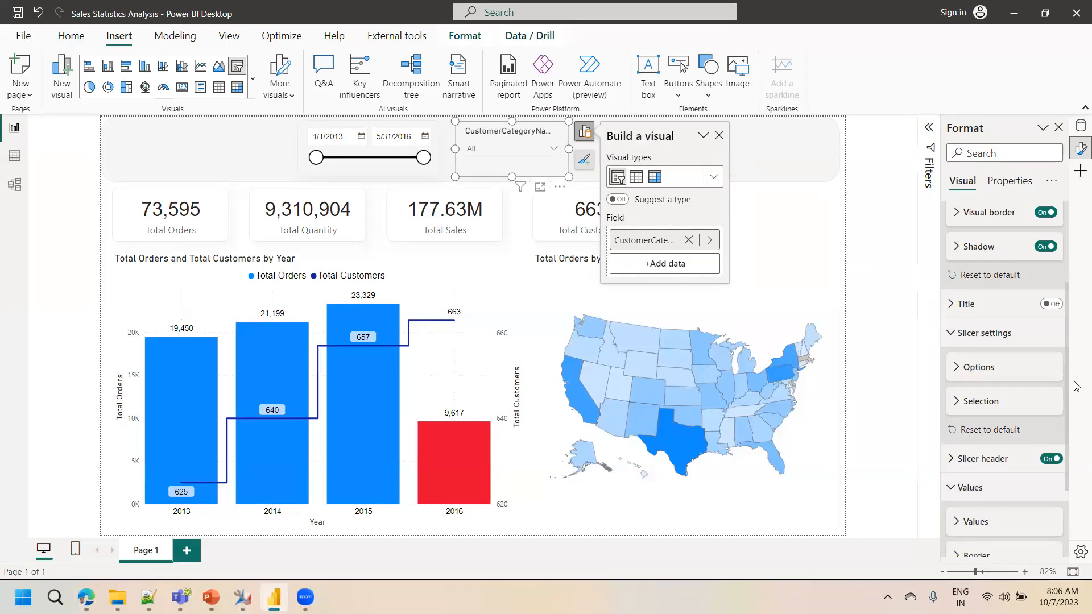
scroll(1065, 380, down, 5)
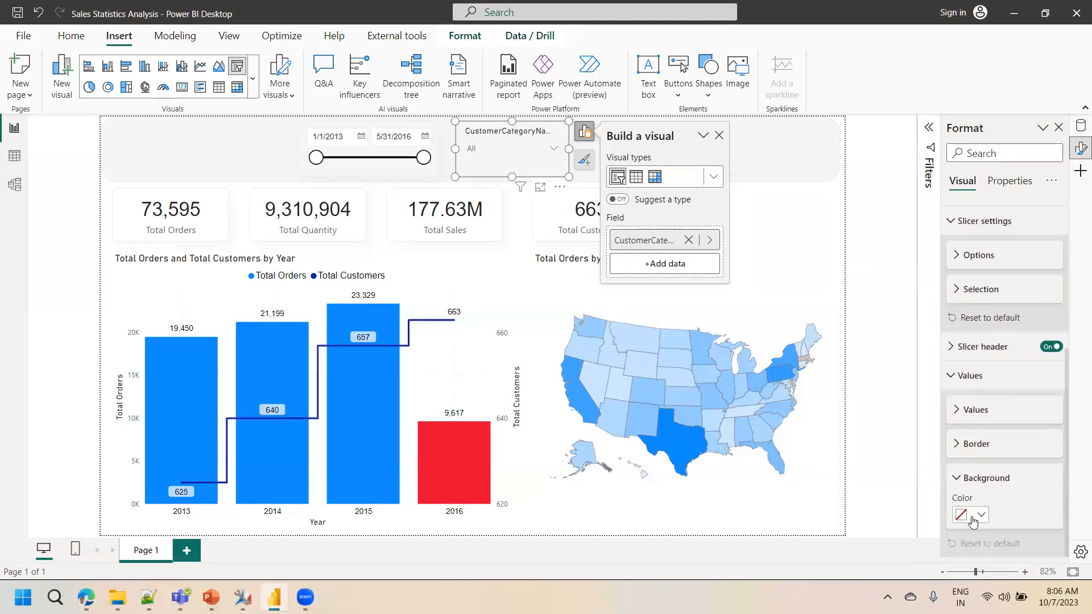
click(972, 515)
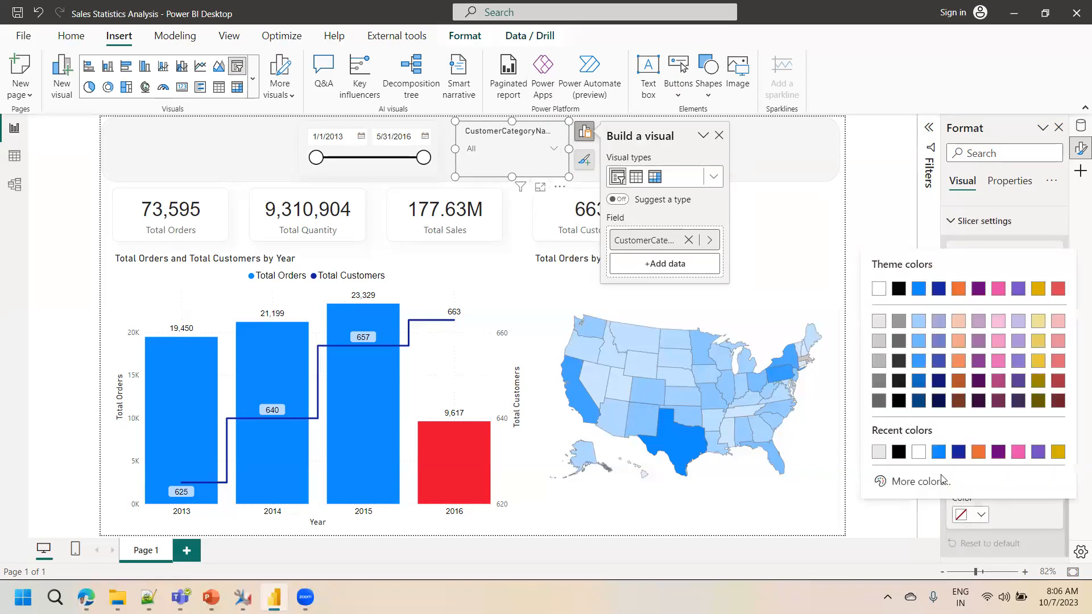
click(881, 292)
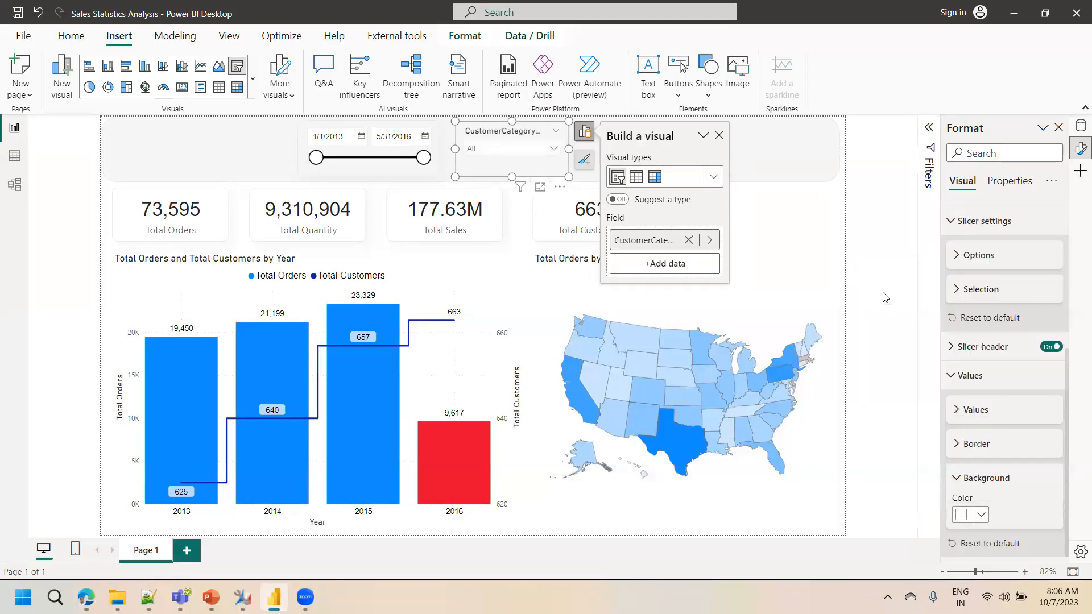
click(782, 248)
click(477, 140)
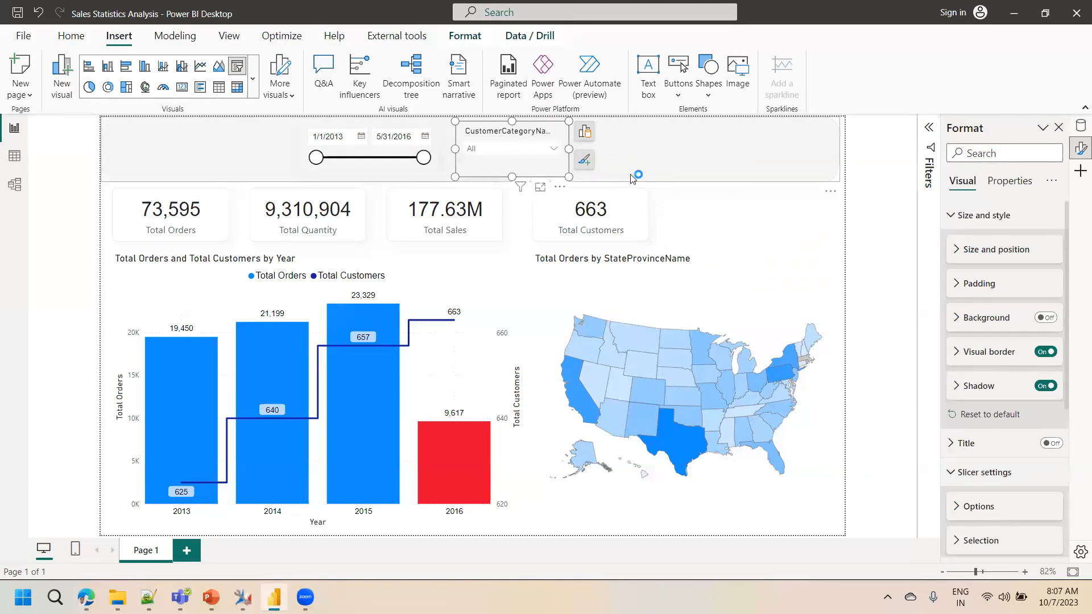
click(750, 211)
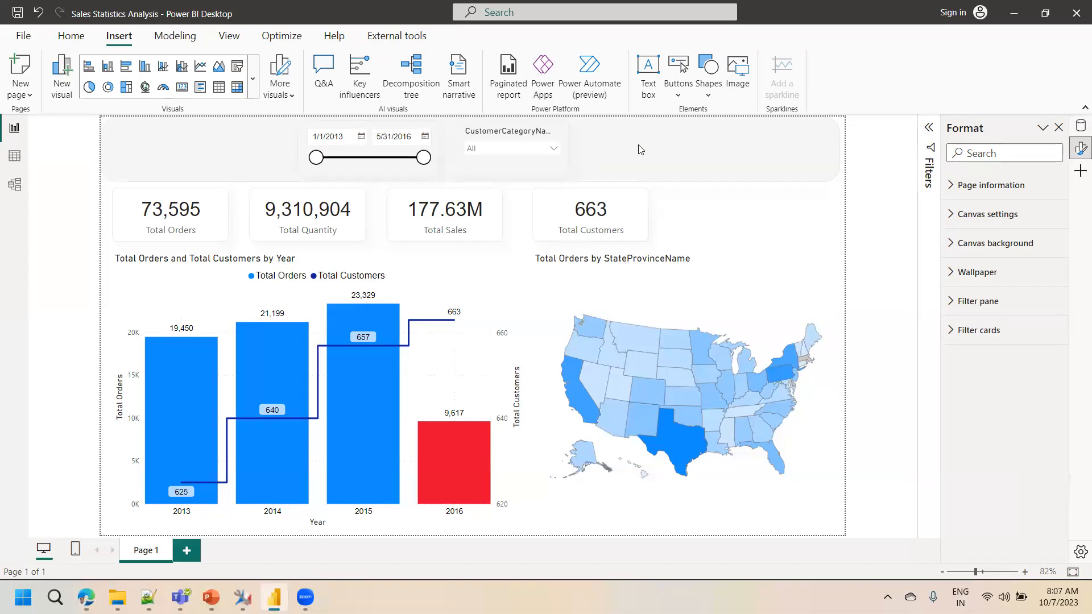
click(511, 140)
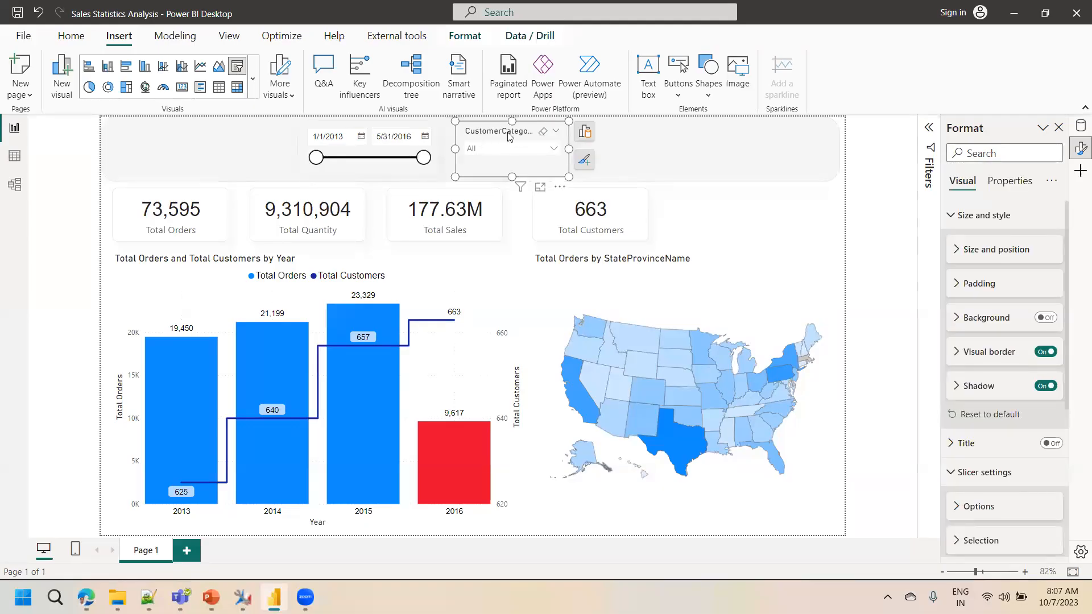
click(585, 133)
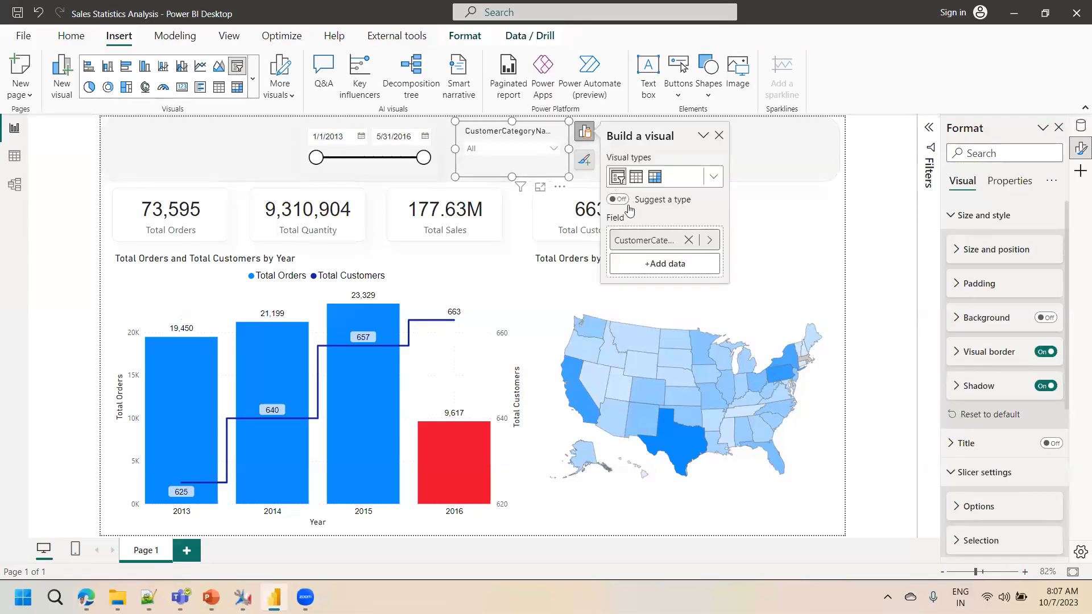
double_click(651, 242)
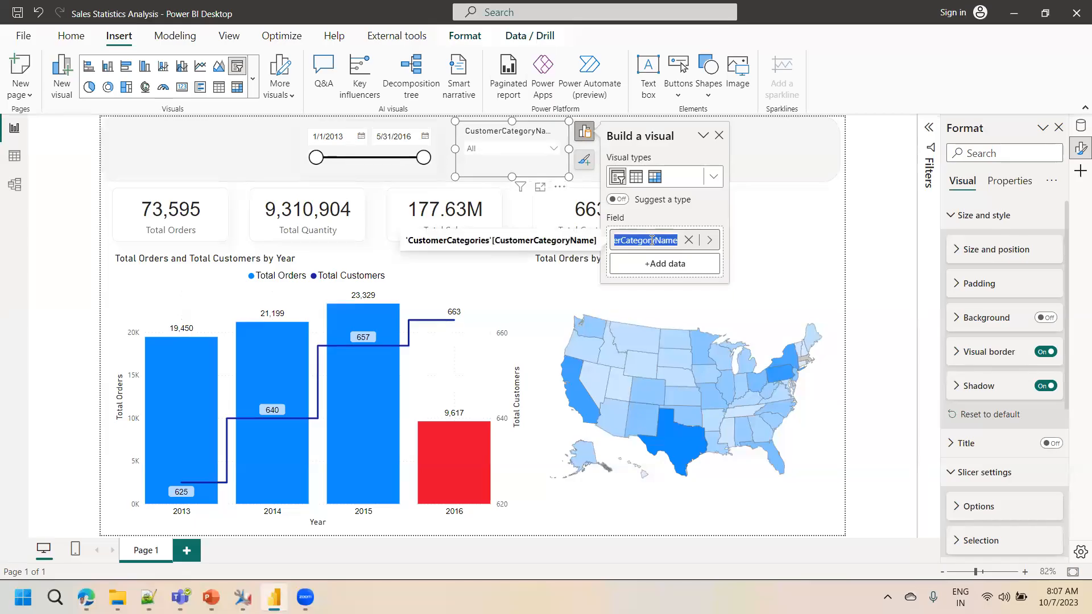
text(Cutegory Nam)
click(776, 233)
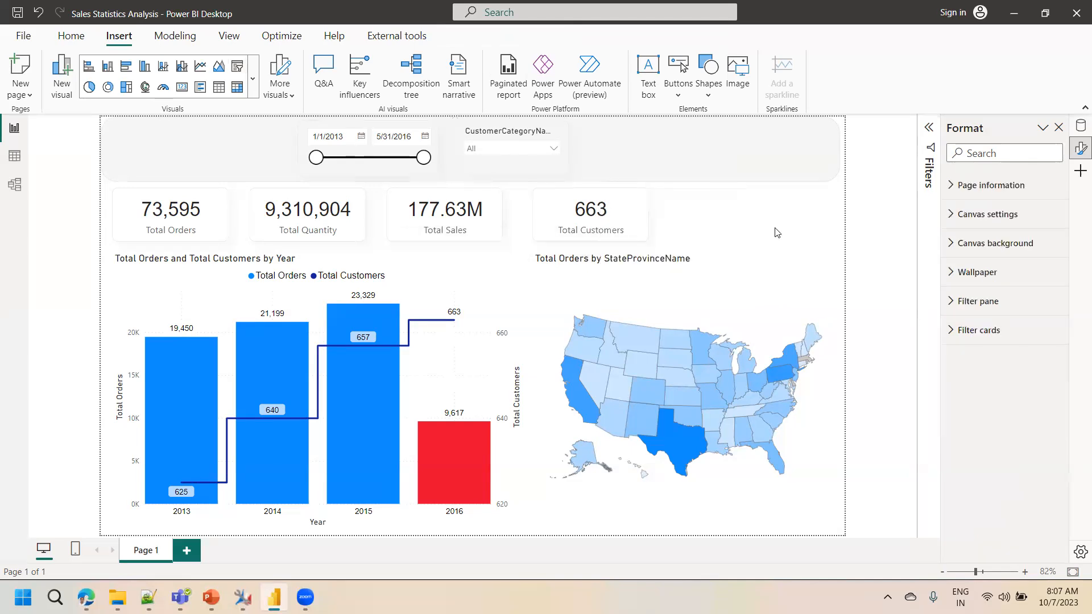
Rename the CustomerCategoryName field in the customer category slicer to Category Name.
click(511, 138)
click(583, 133)
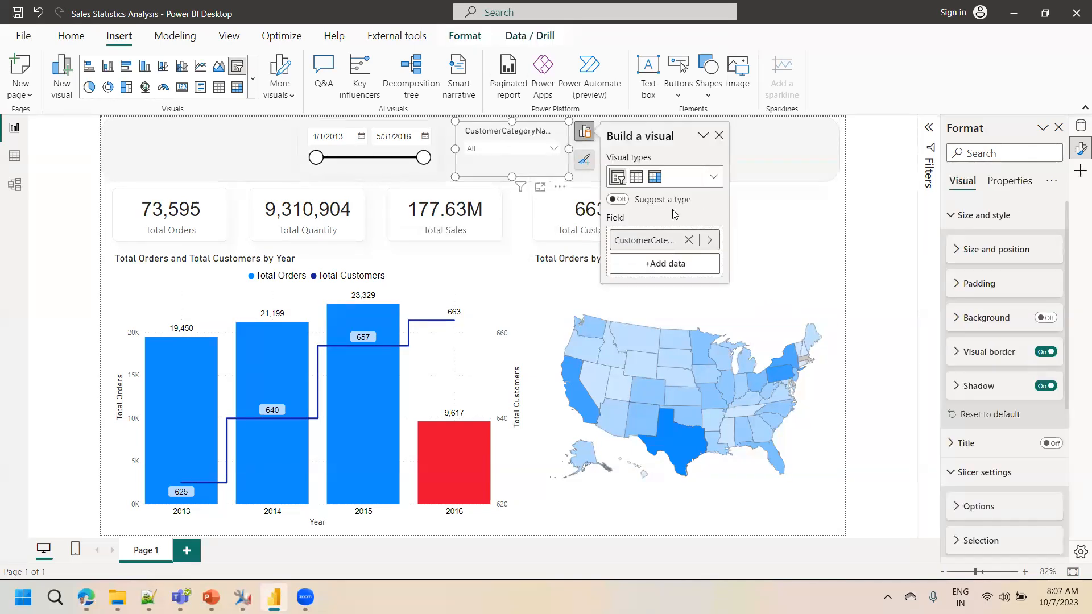
click(657, 241)
double_click(658, 241)
text(c)
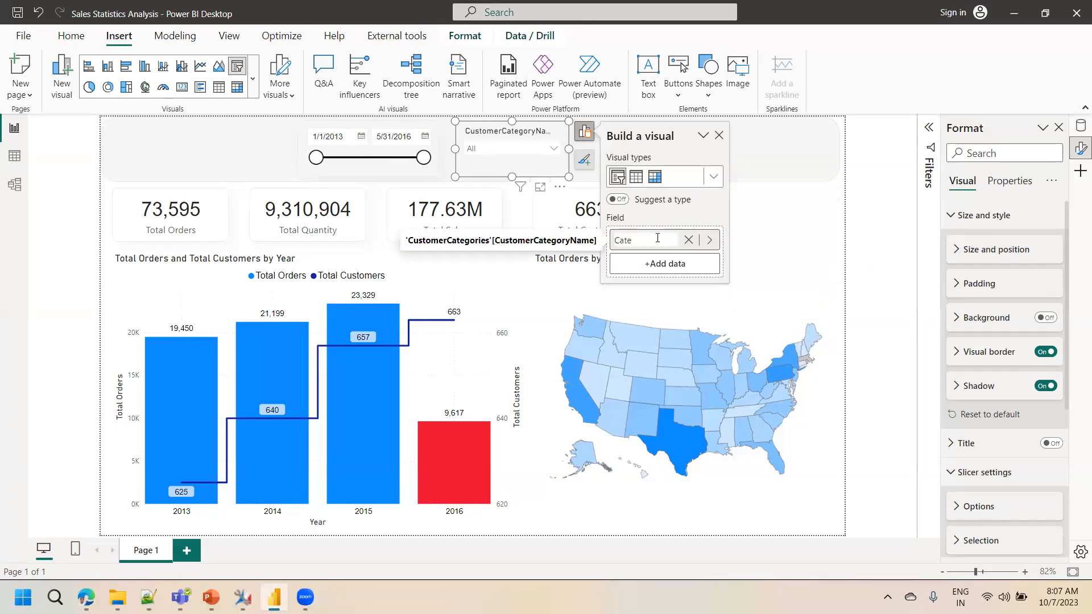
text(ategory Name)
key(Return)
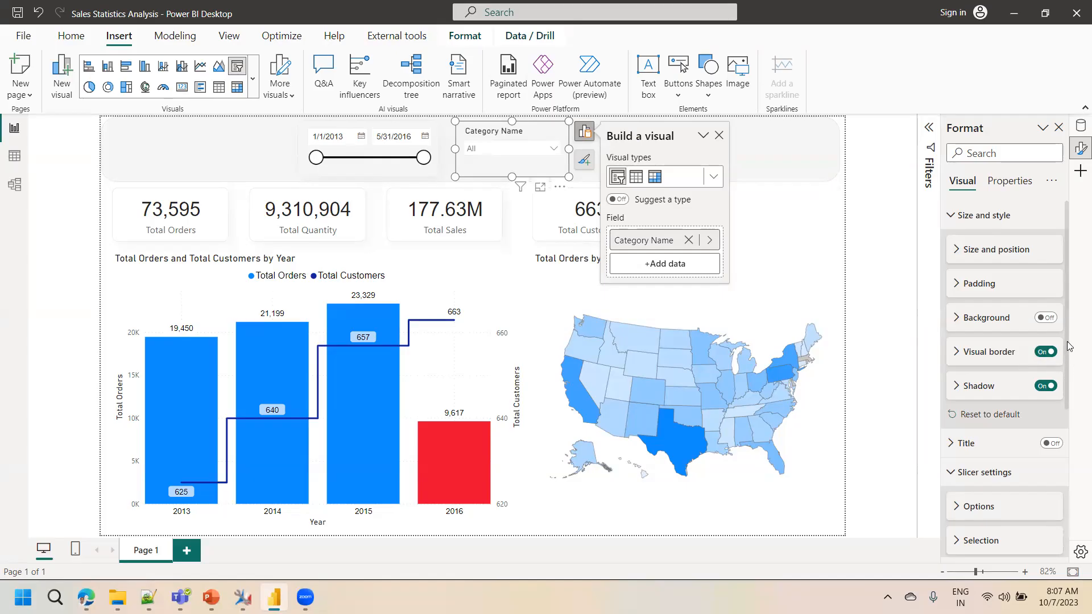
Set the title text of the category slicer's header to Customer Category.
scroll(1067, 348, down, 5)
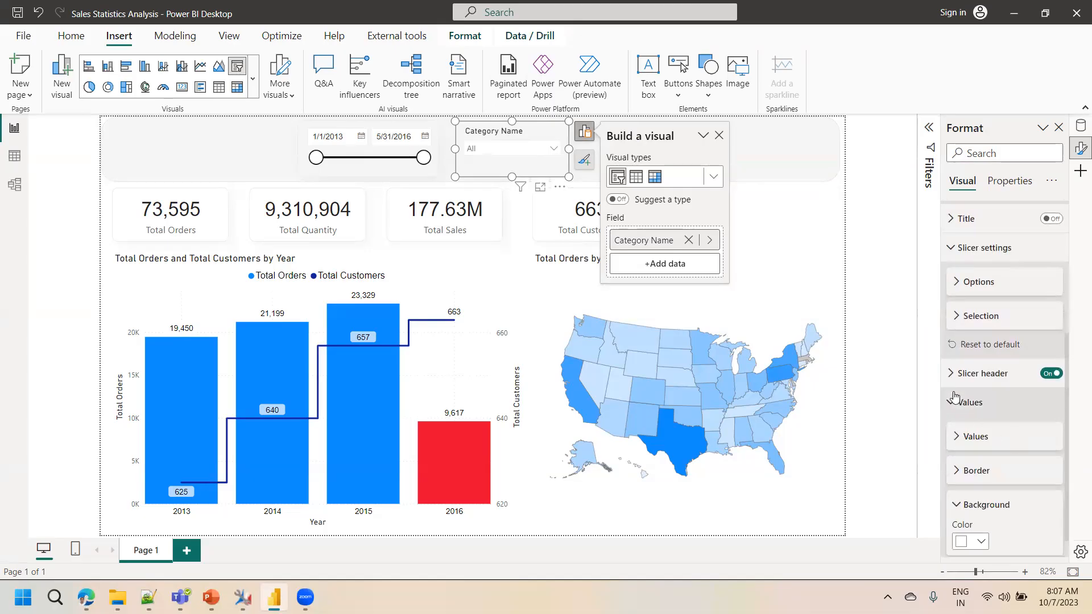
click(953, 375)
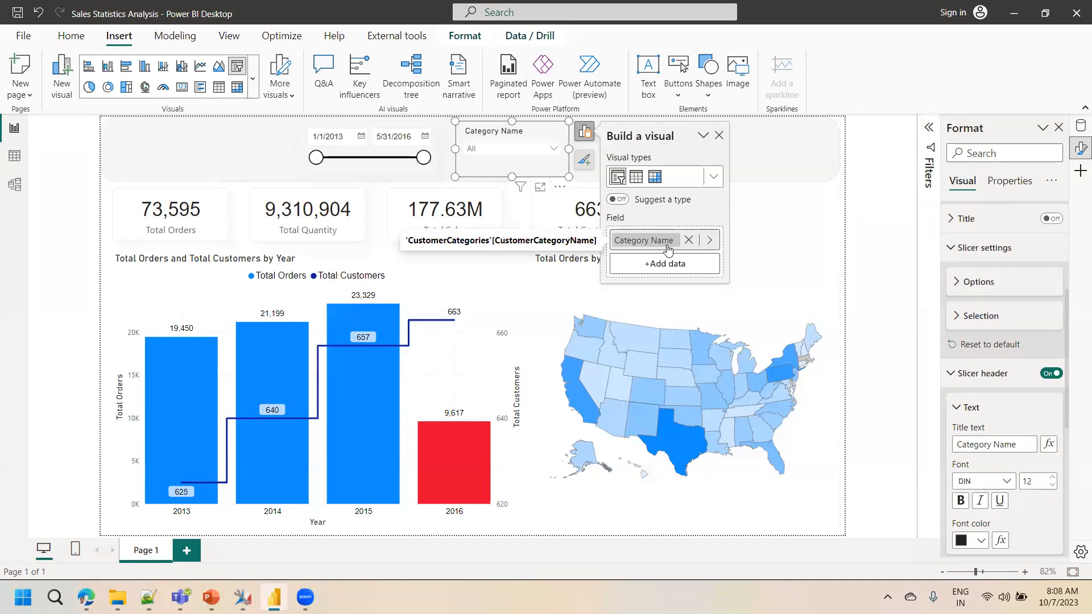
double_click(1010, 446)
key(BackSpace)
key(BackSpace)
key(BackSpace)
key(BackSpace)
key(BackSpace)
key(BackSpace)
text(Custo)
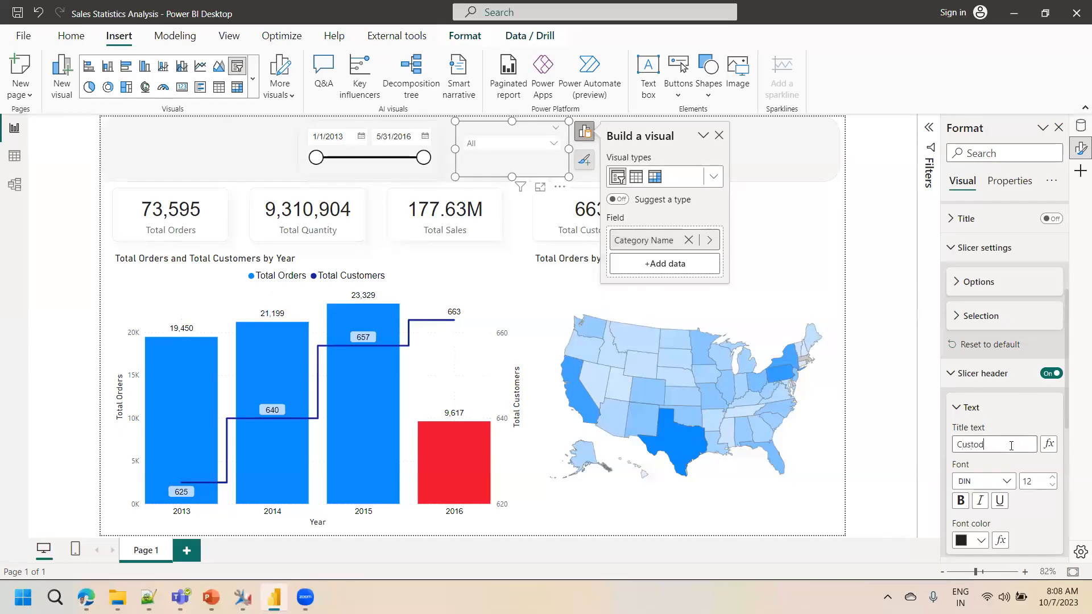
text(mer Category)
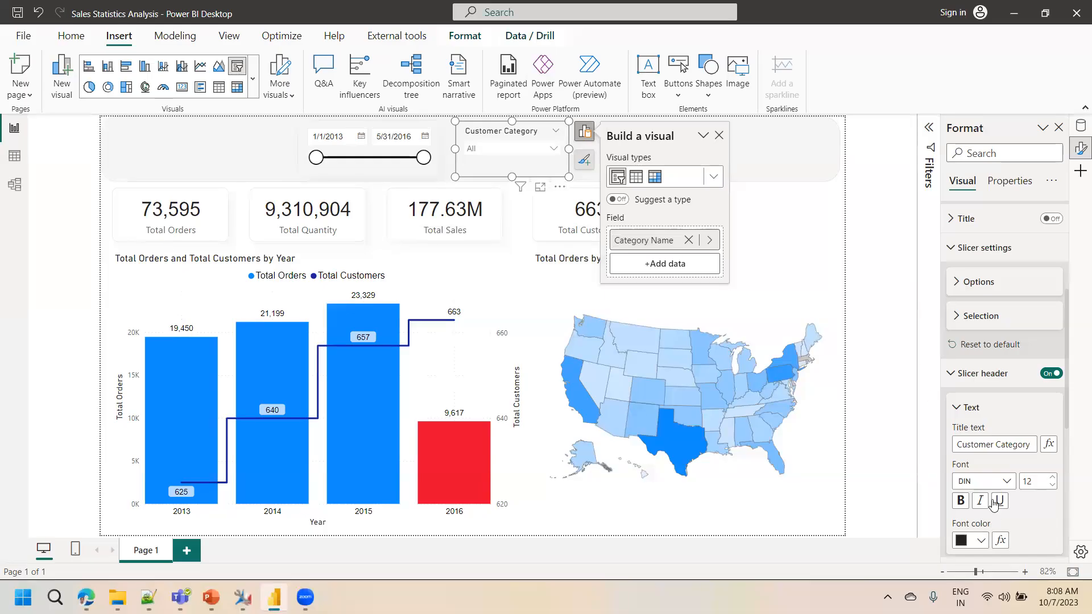
Set the Customer Category slicer header's font to Arial size 10 and deselect the slicer.
click(1004, 483)
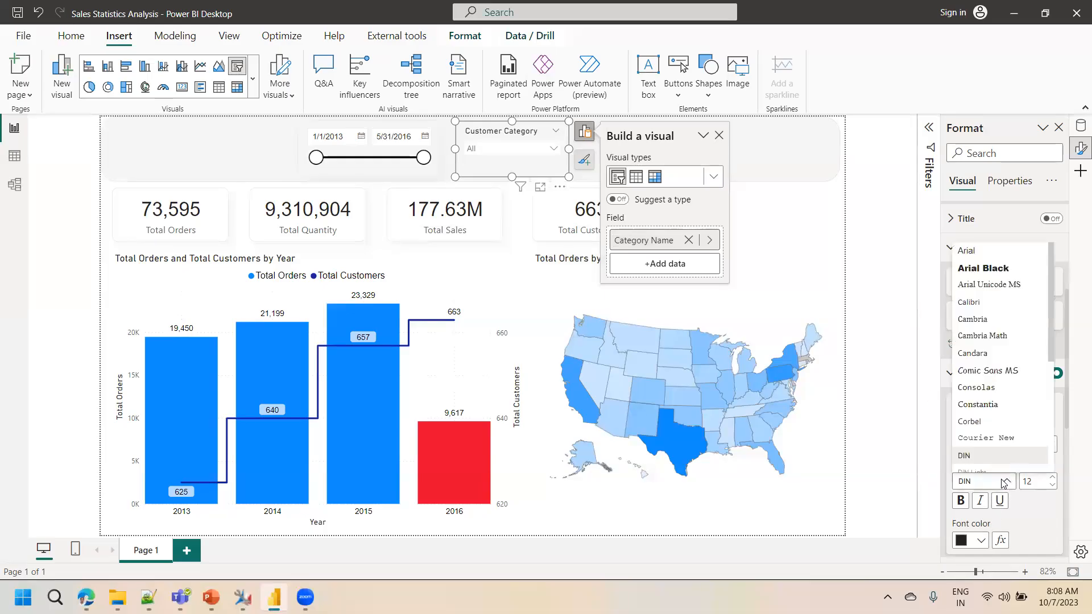
click(989, 252)
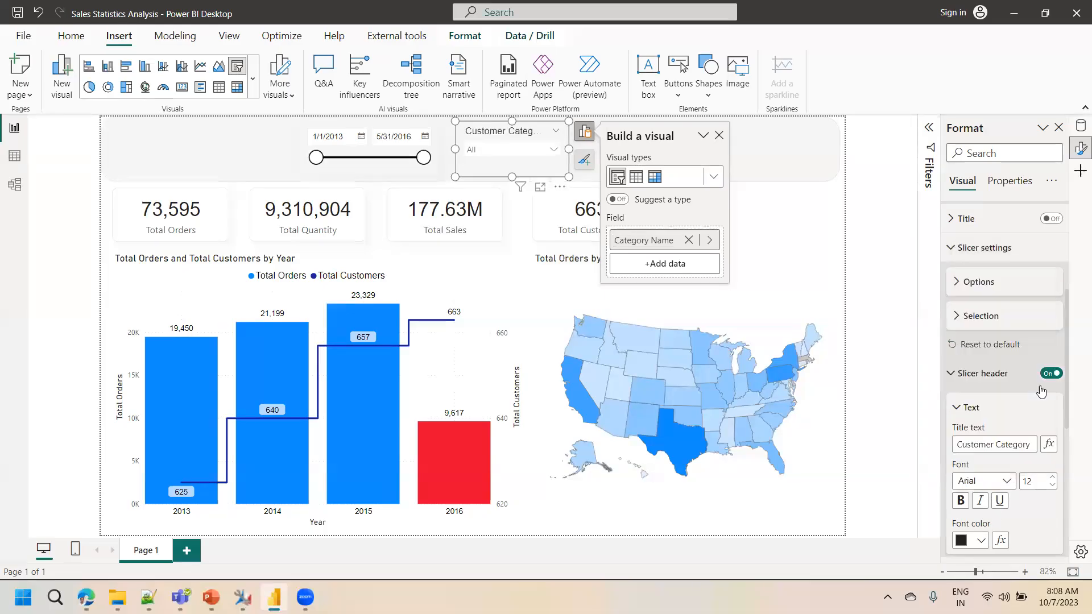
click(1052, 485)
click(1053, 485)
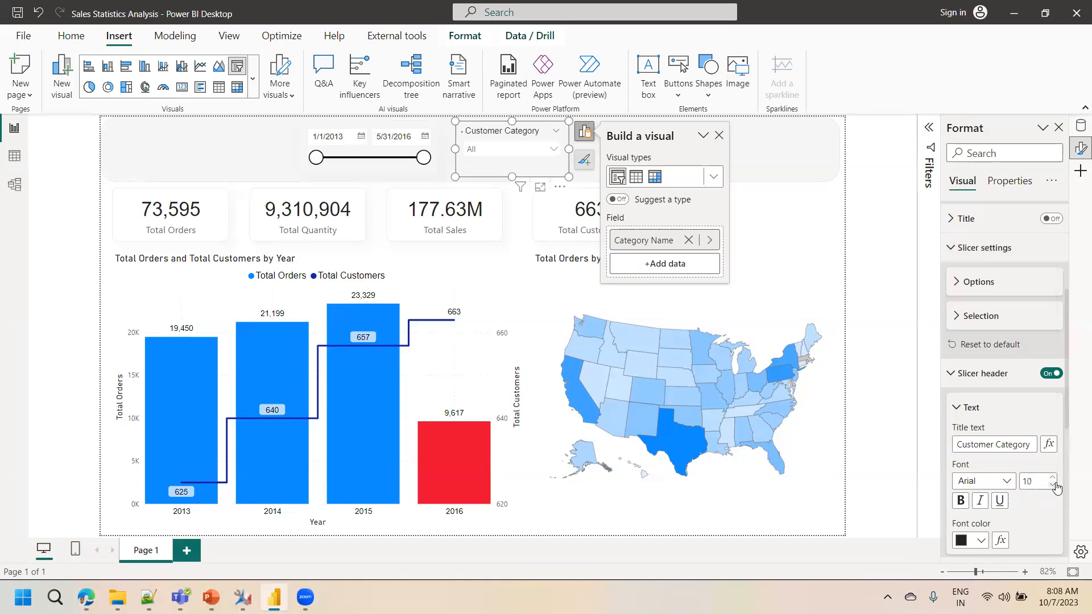
click(816, 211)
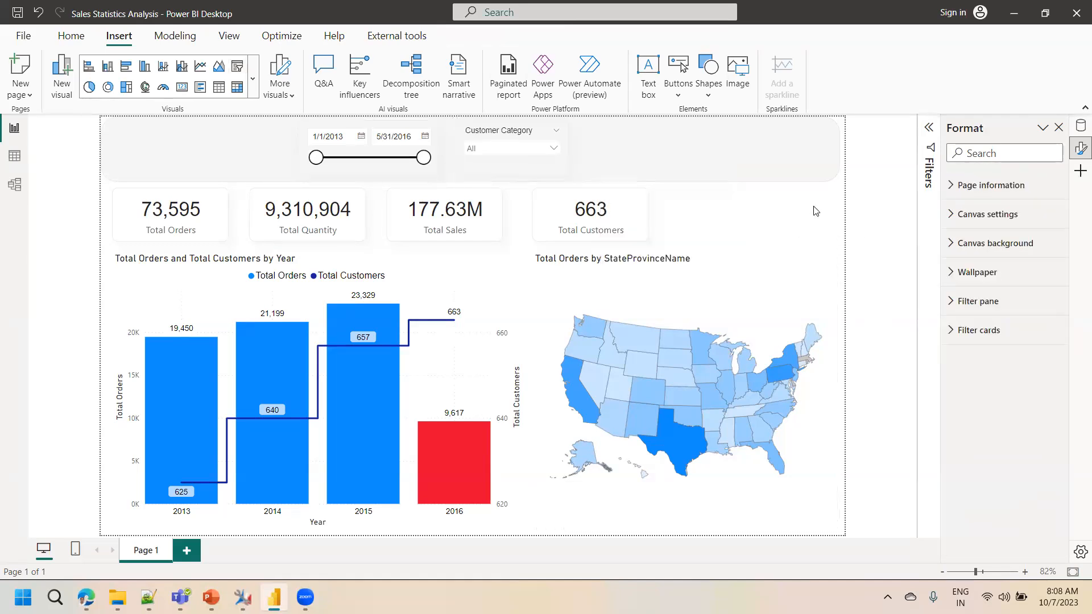
Test the Customer Category slicer with Corporate, General Retailer, Gift Store, Novelty Shop and Supermarket, and clear the selection.
click(498, 149)
click(506, 200)
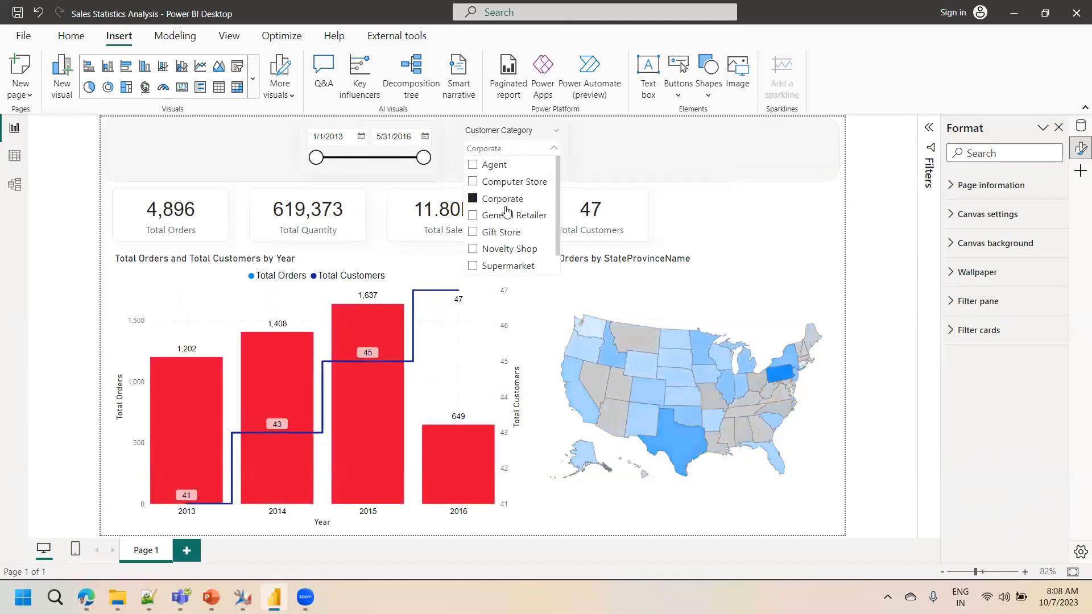
click(506, 215)
click(501, 232)
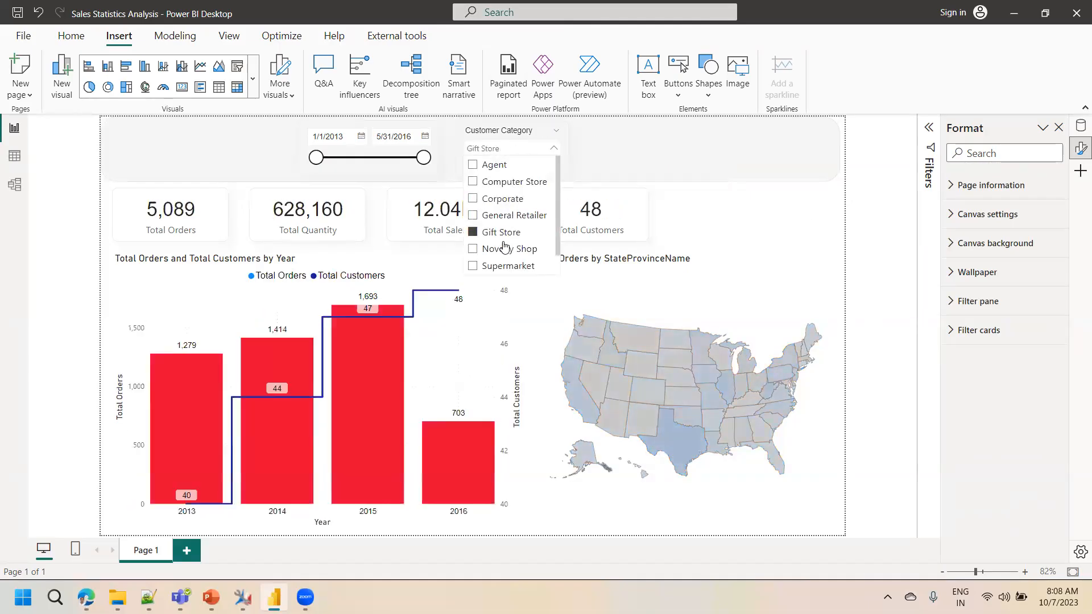
click(501, 248)
click(517, 148)
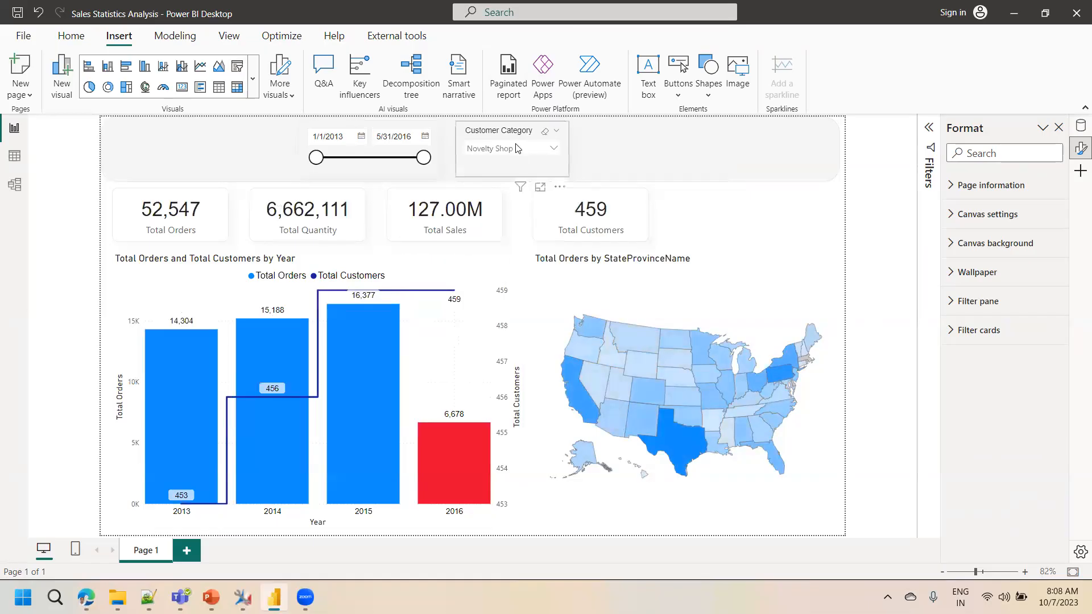
click(517, 149)
click(505, 266)
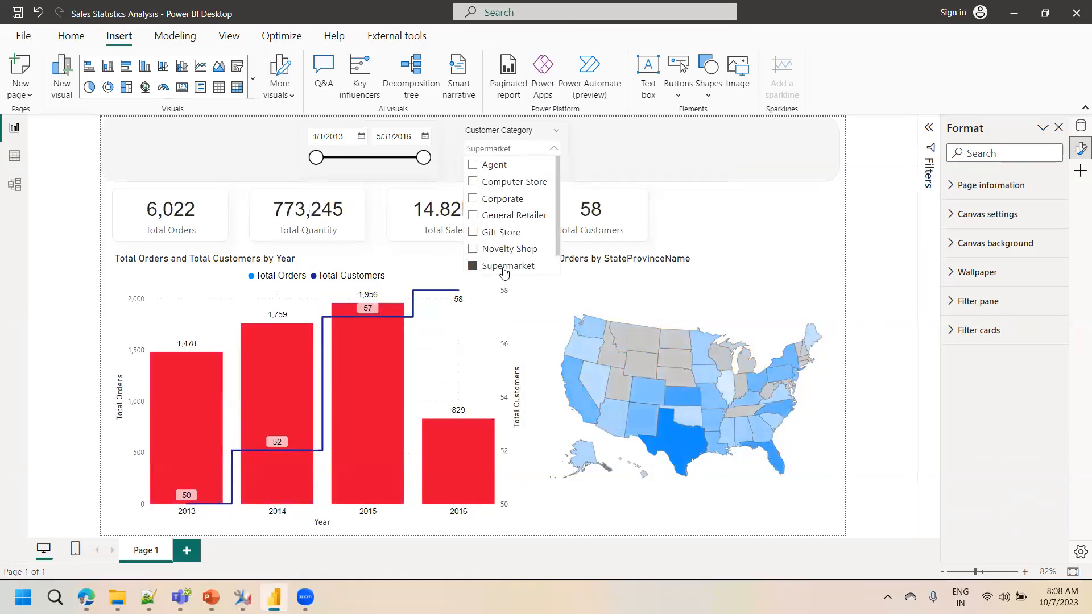
click(505, 267)
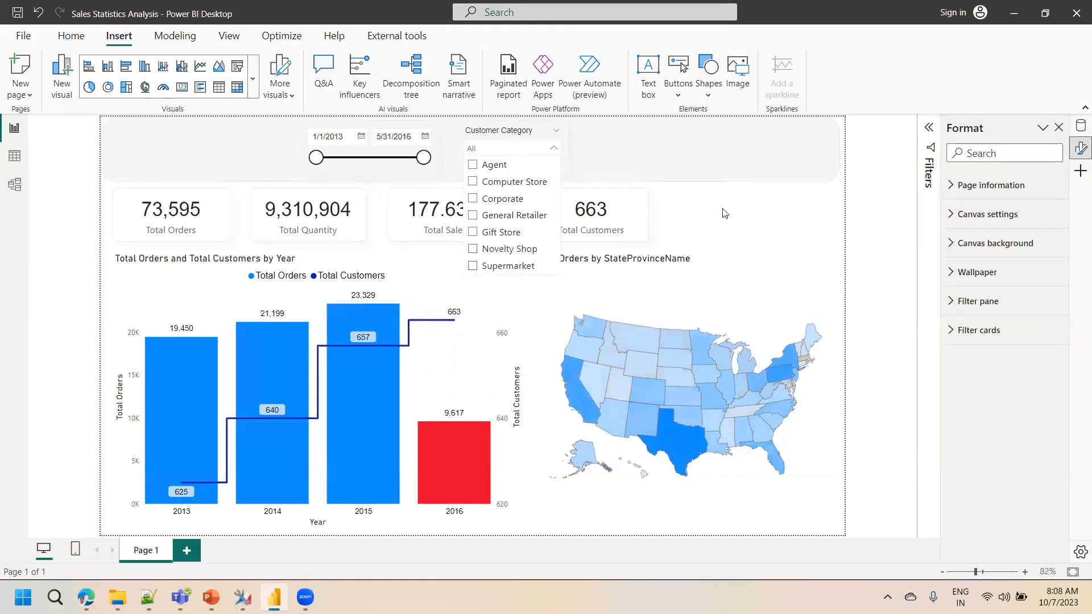
click(559, 156)
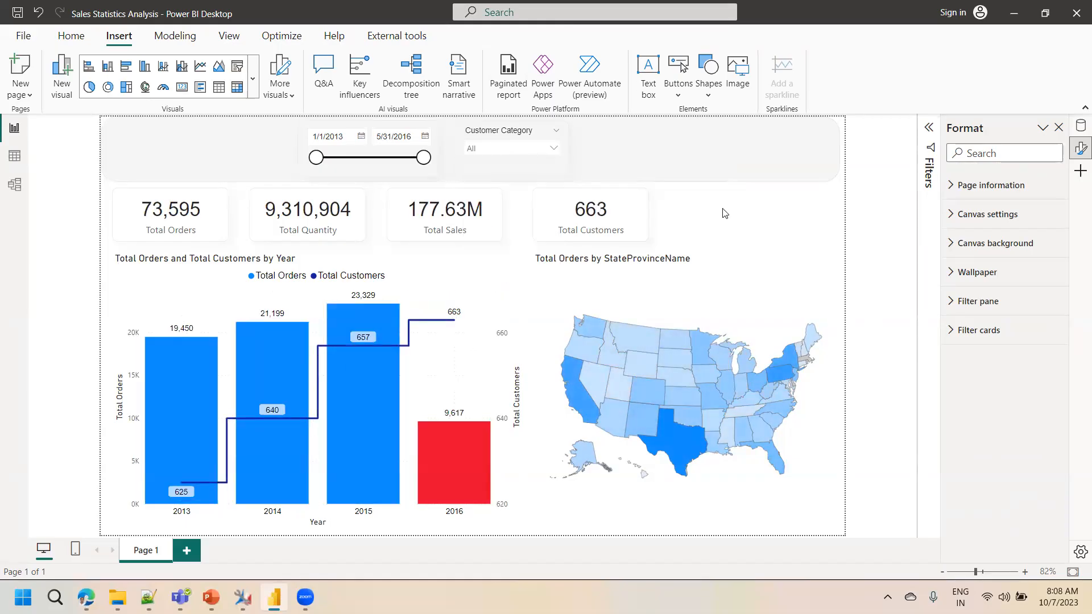
Duplicate the Customer Category slicer and place the copy beside the original in the header banner.
click(495, 133)
key(ctrl+c)
key(ctrl+v)
drag(496, 134, 608, 134)
click(210, 597)
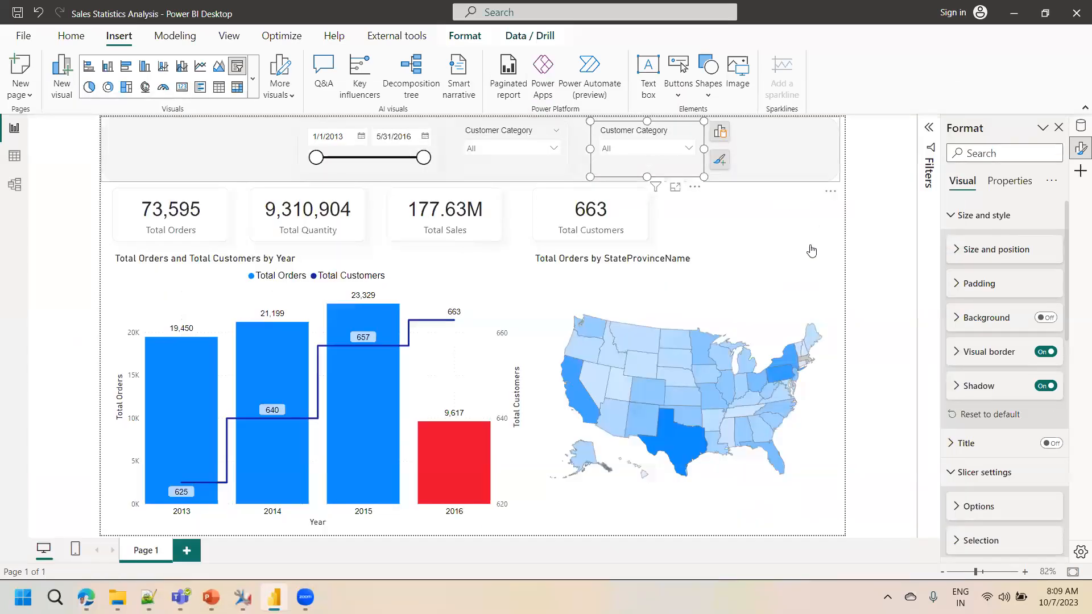
Replace the copied slicer's category field with CityName from the City table.
click(720, 131)
click(800, 240)
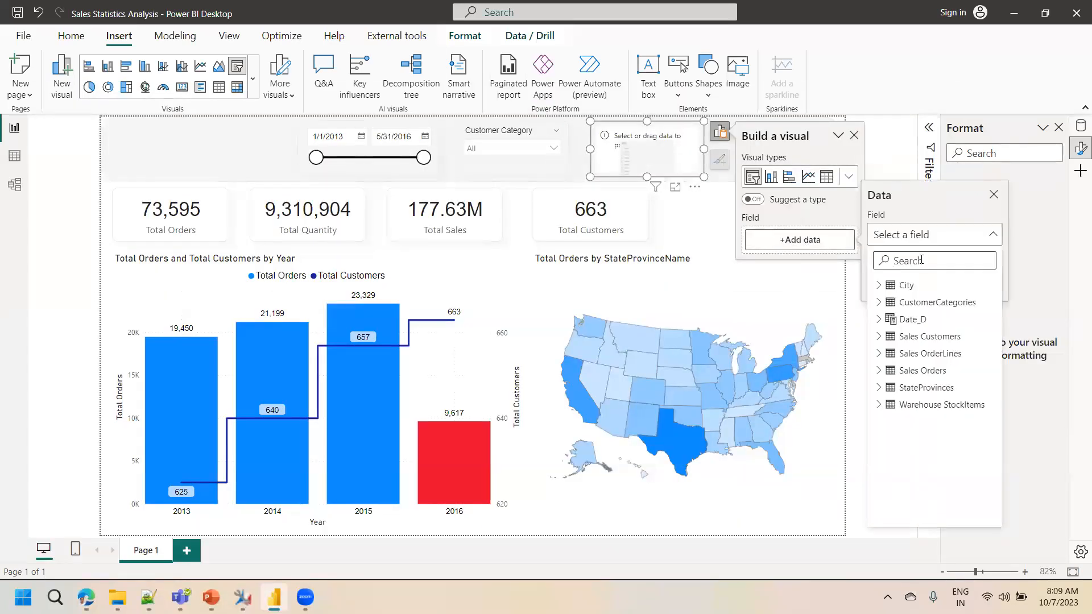
text(city)
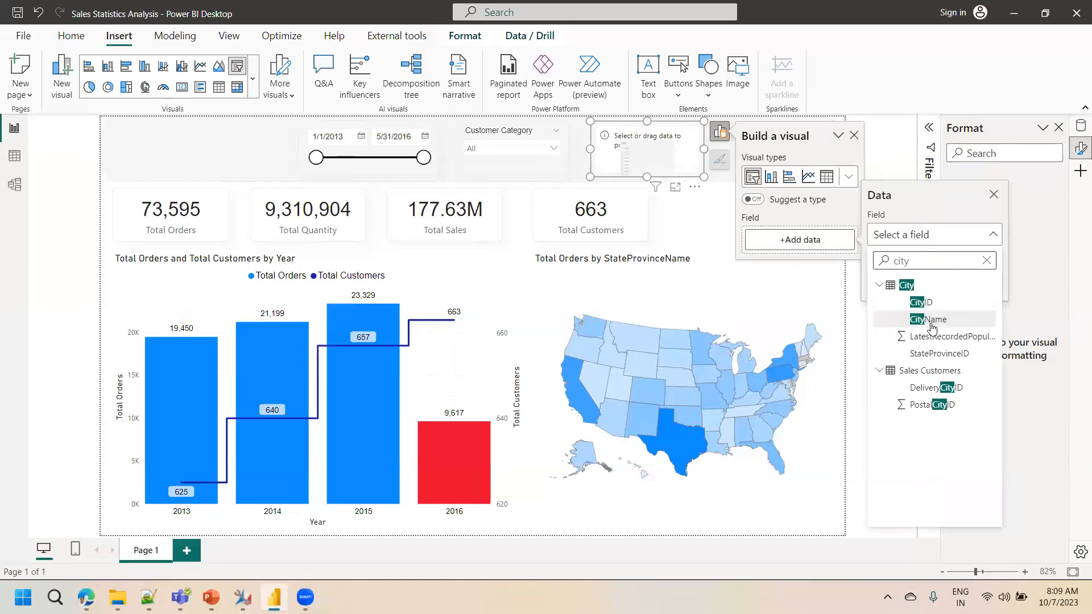
click(932, 325)
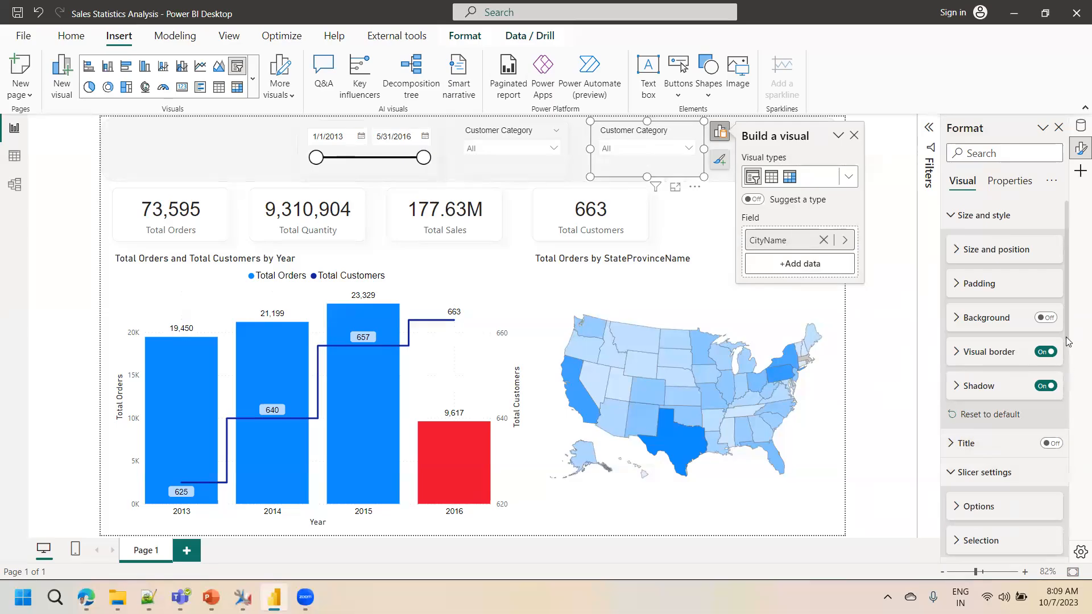
Set the title text of the CityName slicer's header to City Name and deselect the slicer.
drag(1067, 348, 1068, 441)
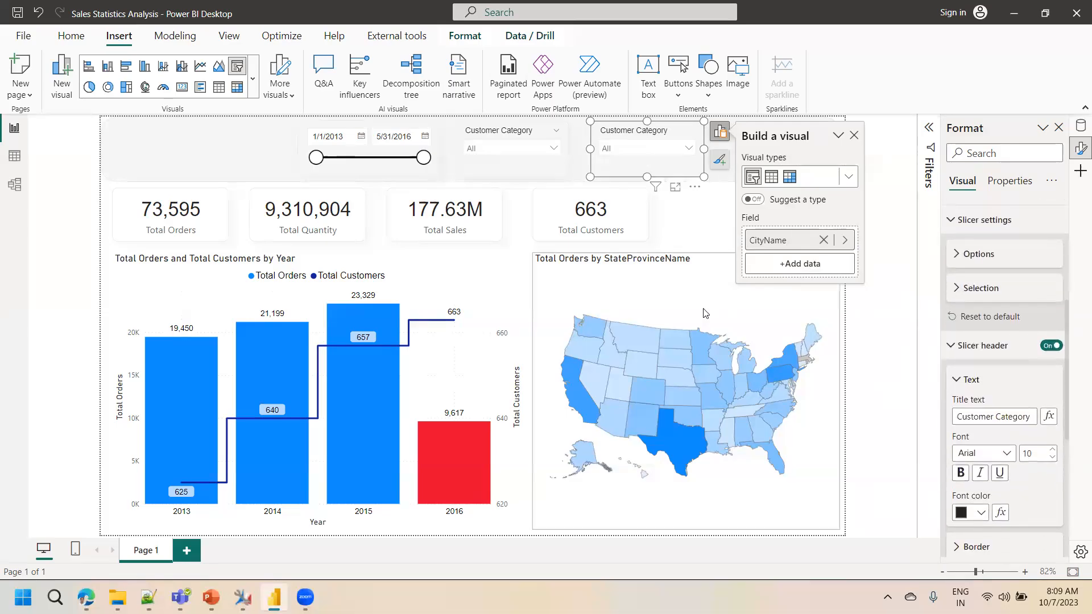
click(999, 418)
text(City Name)
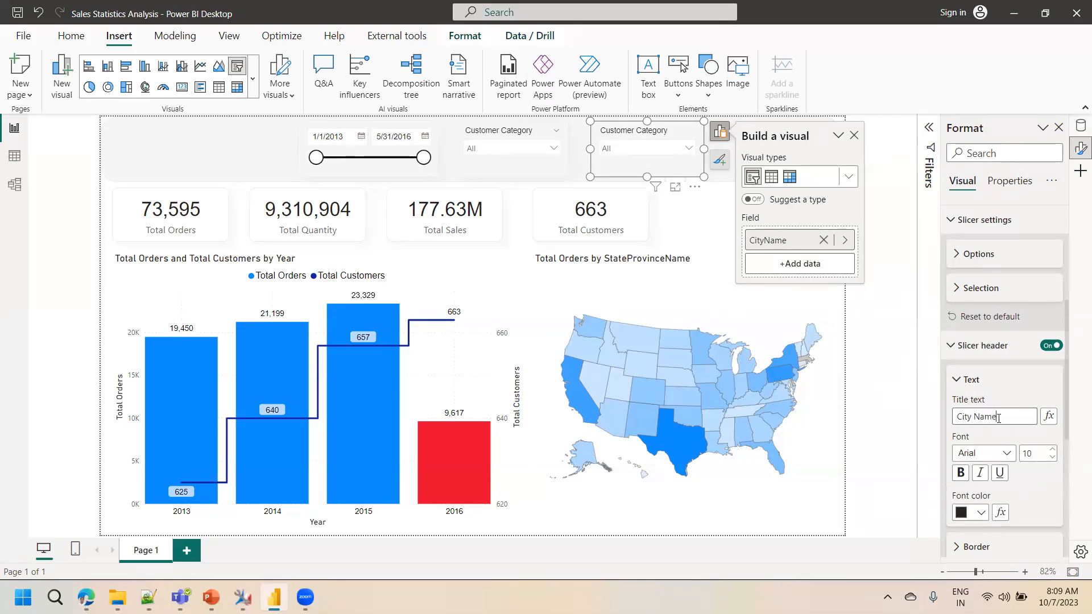
key(Return)
click(1003, 389)
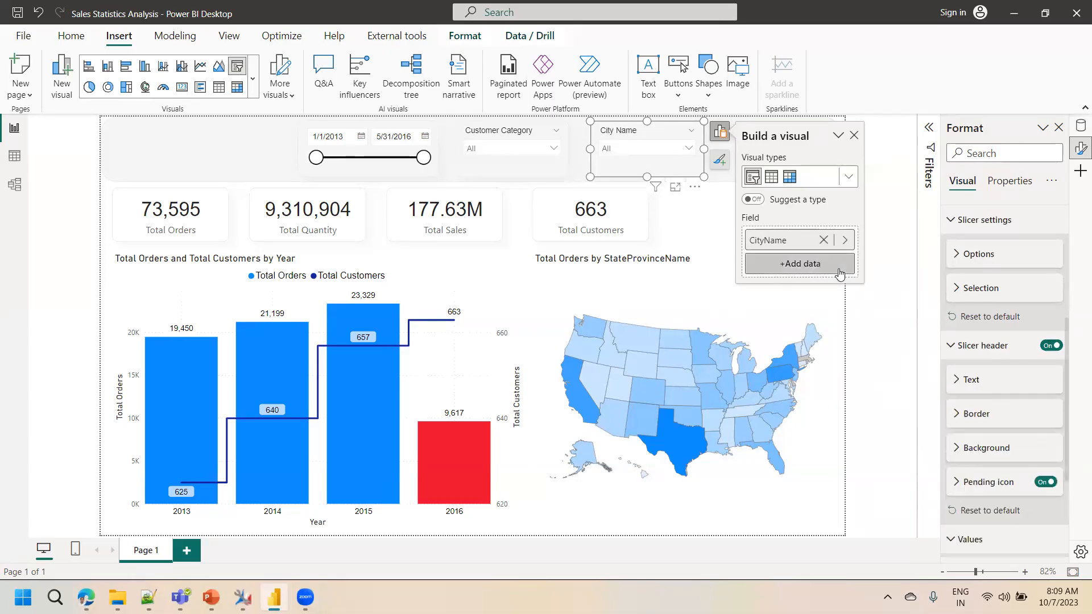
click(880, 326)
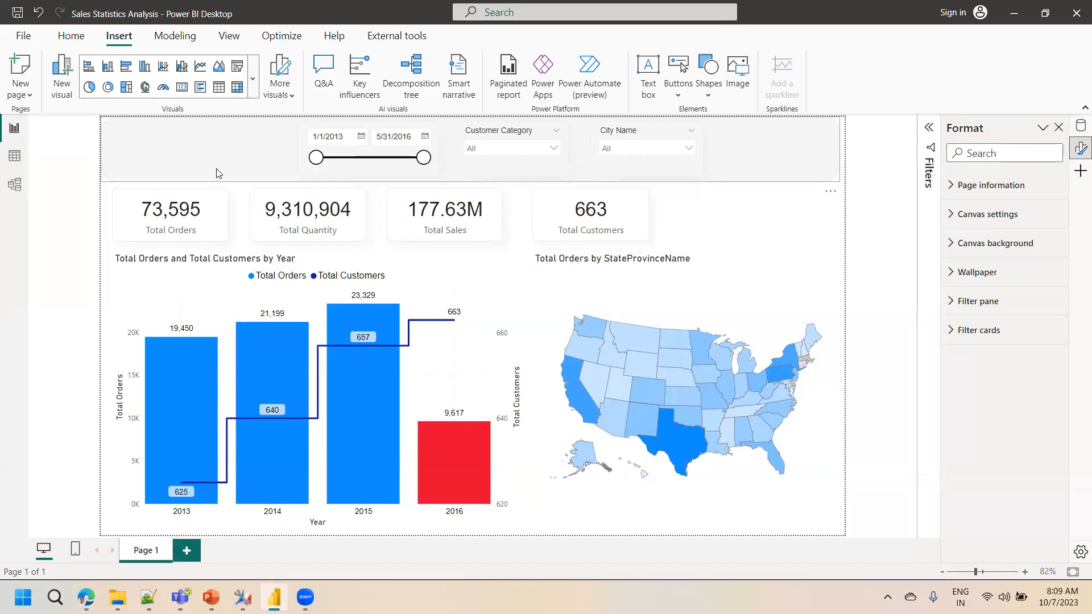
Insert a text box and fit it to the banner's height at the banner's left end, before the date slicer.
click(649, 94)
drag(332, 348, 289, 235)
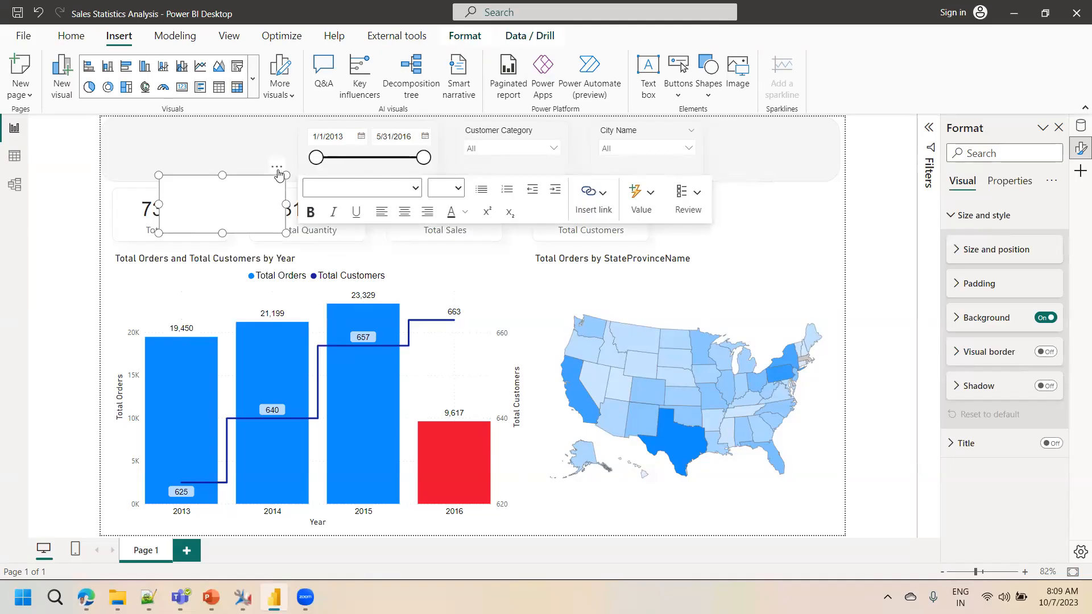
drag(277, 170, 220, 111)
drag(228, 175, 226, 181)
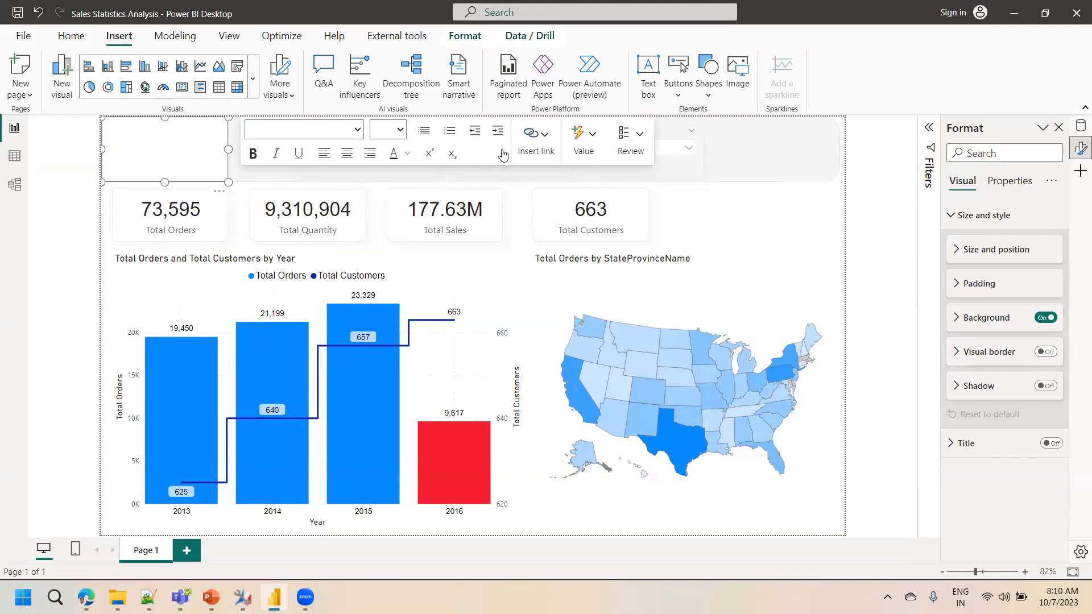
click(771, 233)
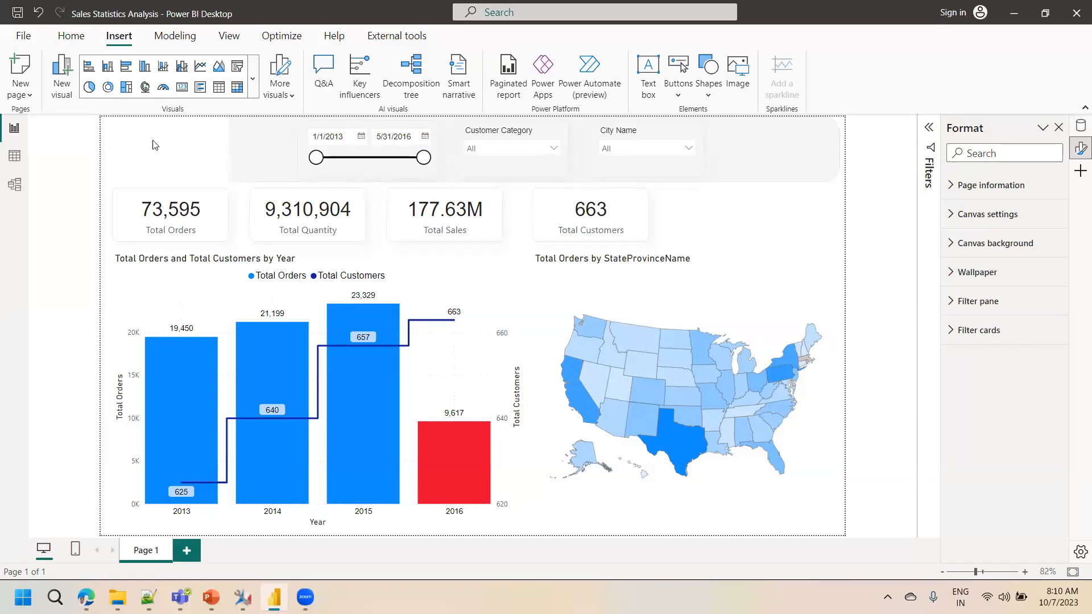
click(127, 150)
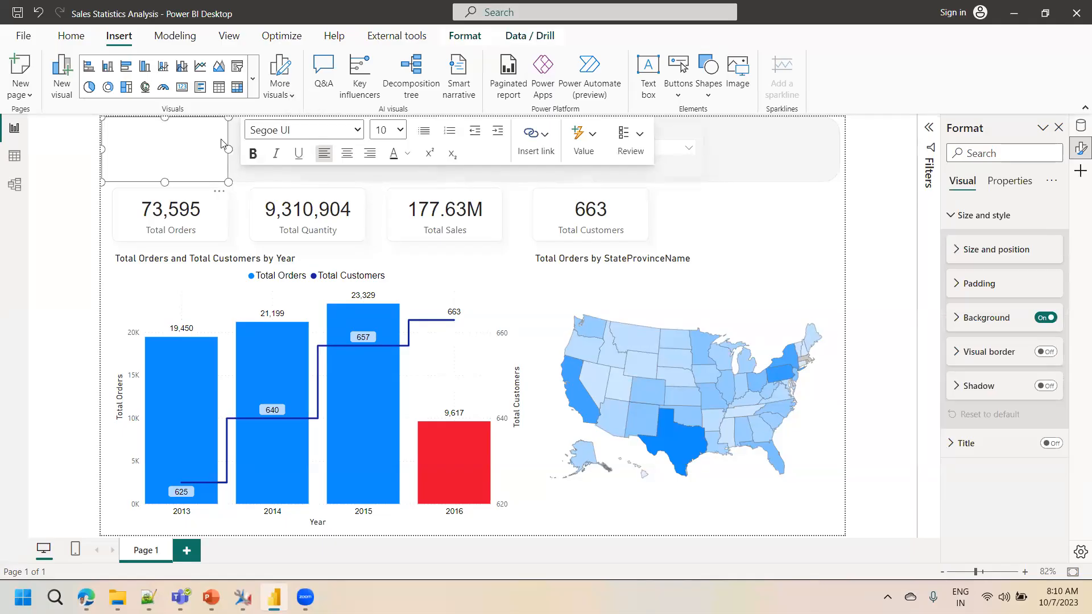
Enter the title Sales Statistics Analysis in the empty text box.
text(sA)
key(BackSpace)
text(S)
key(BackSpace)
text(sA)
key(BackSpace)
key(BackSpace)
text(sA)
key(BackSpace)
key(BackSpace)
text(Sales Statistics Analysis)
Set the whole title text to Arial at size 20 and narrow the text box so each word sits on its own line.
key(ctrl+a)
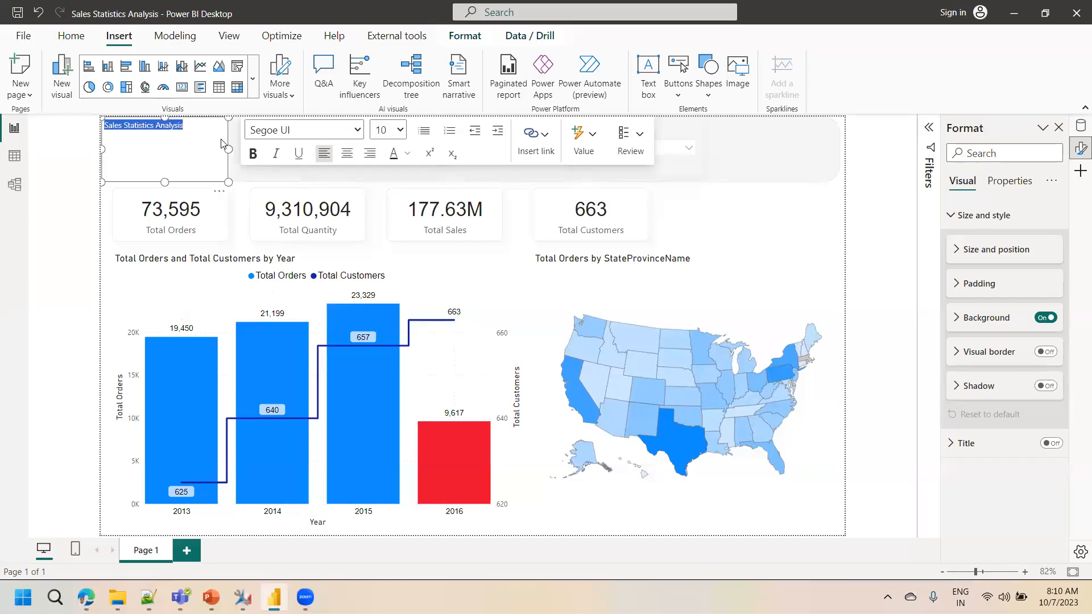
click(359, 130)
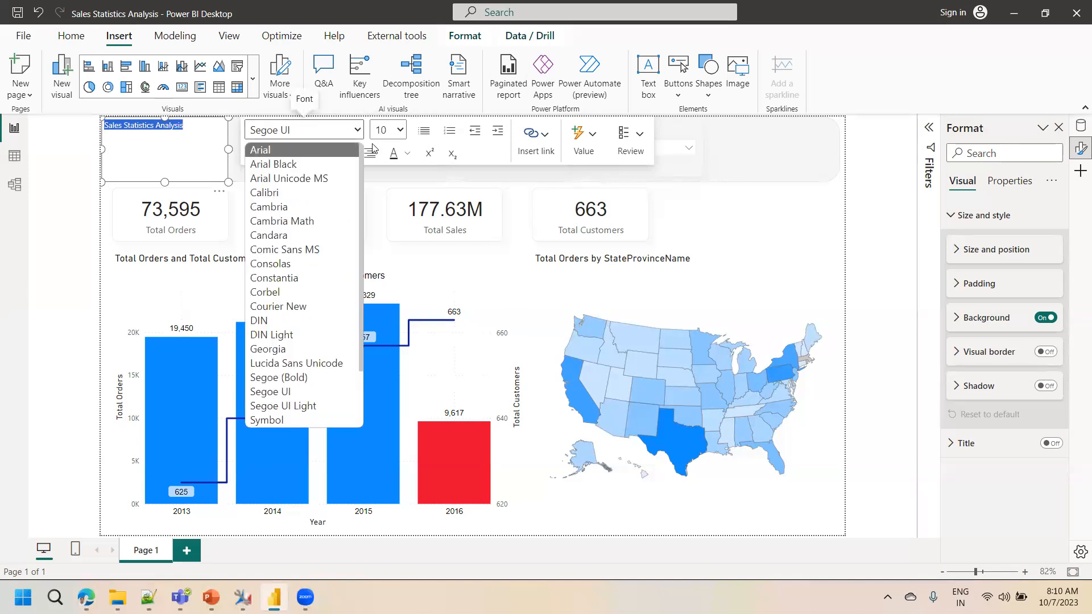
click(302, 150)
click(389, 130)
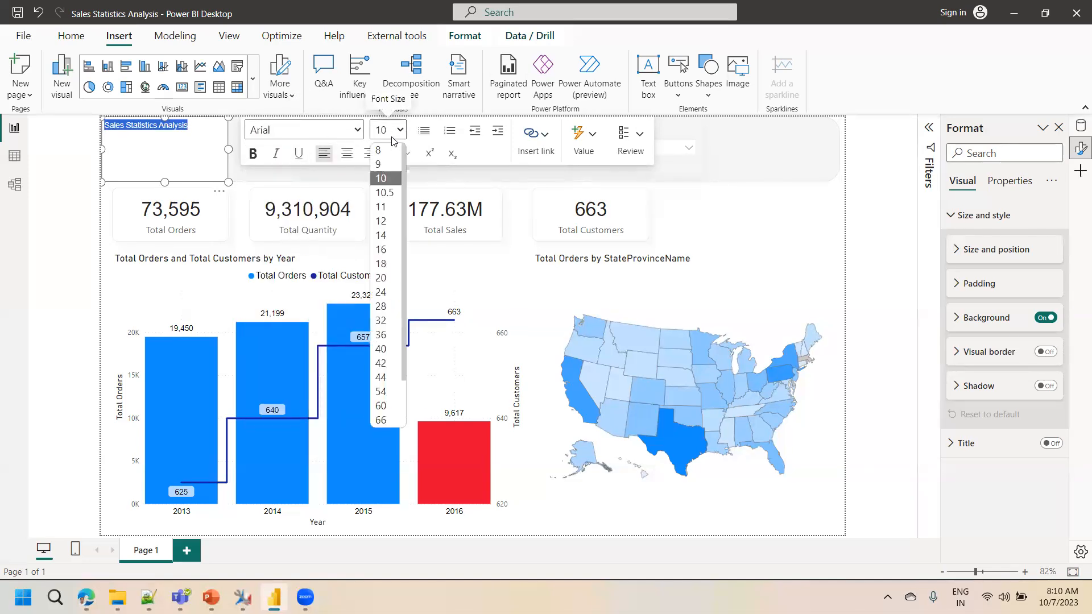
click(384, 292)
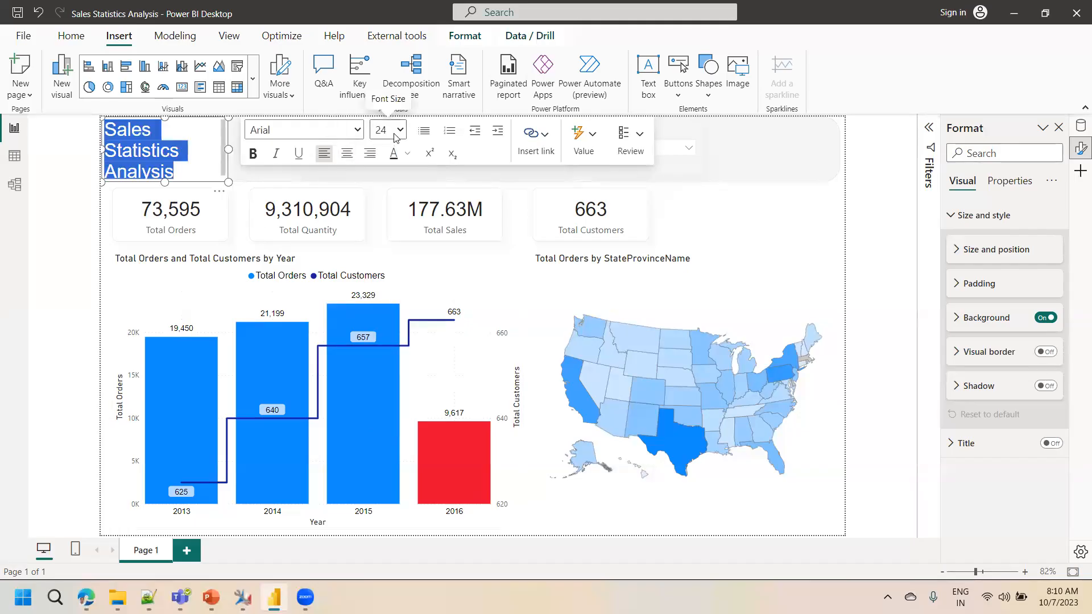
mouse_move(223, 179)
mouse_down()
mouse_move(241, 183)
mouse_move(230, 185)
mouse_up()
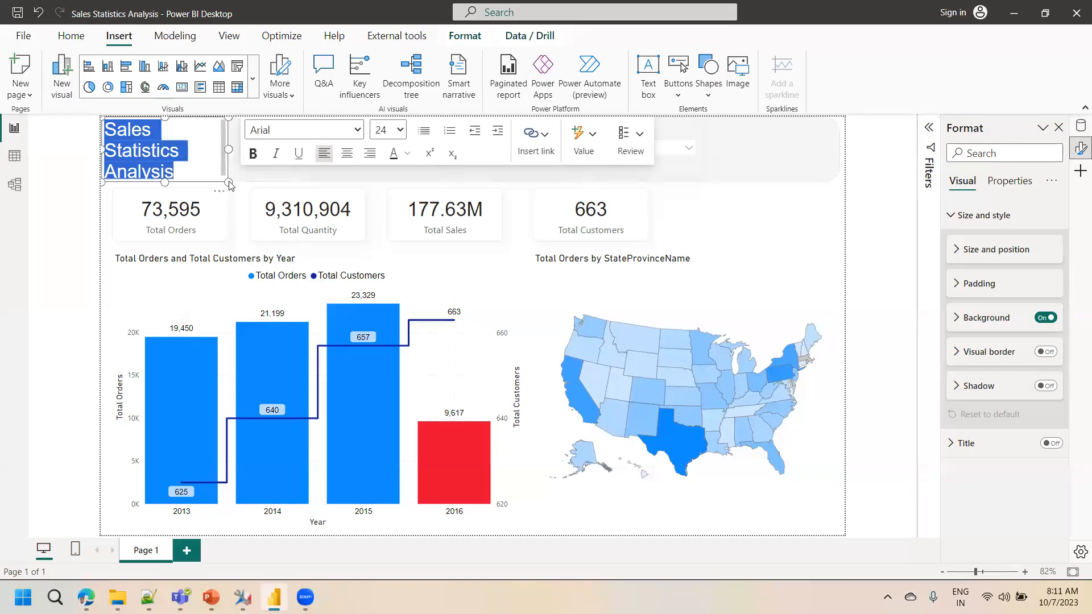
click(388, 130)
click(386, 278)
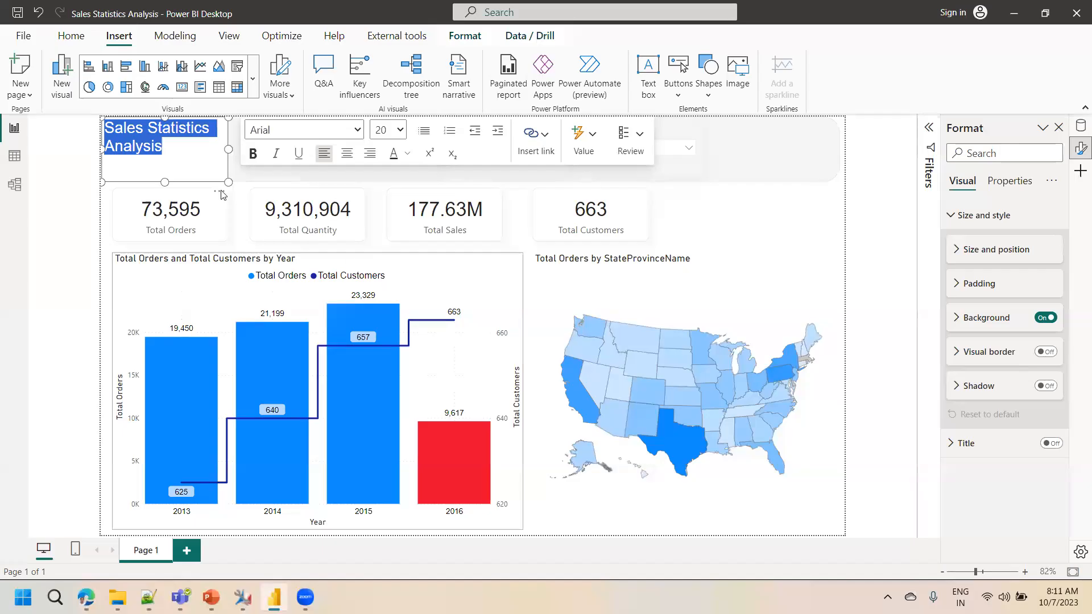
drag(226, 182, 196, 186)
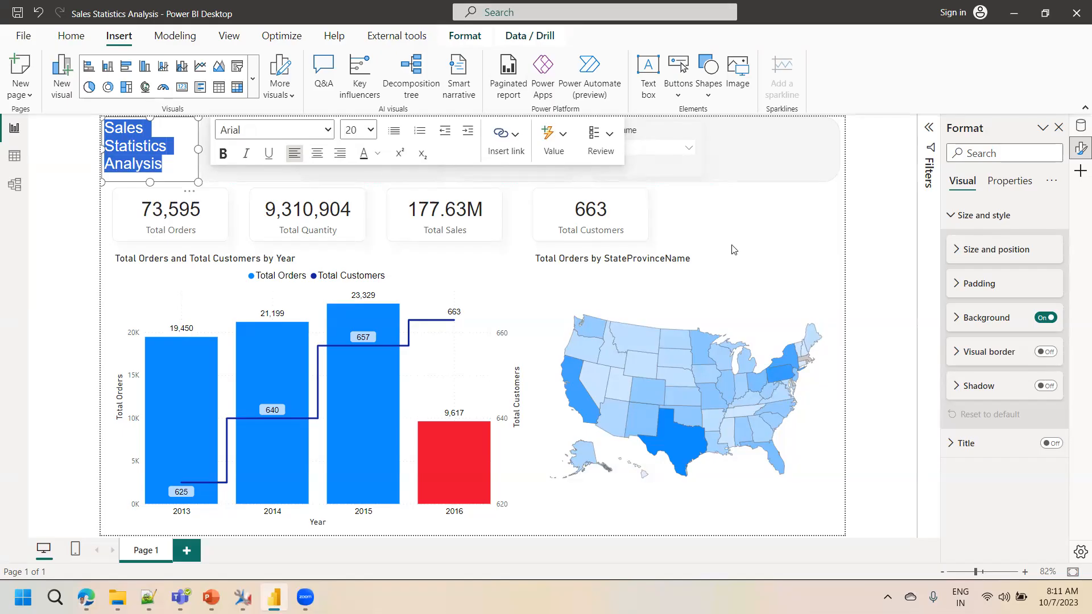
Make the title text white and fill the text box's background with the darkest blue theme color.
click(377, 153)
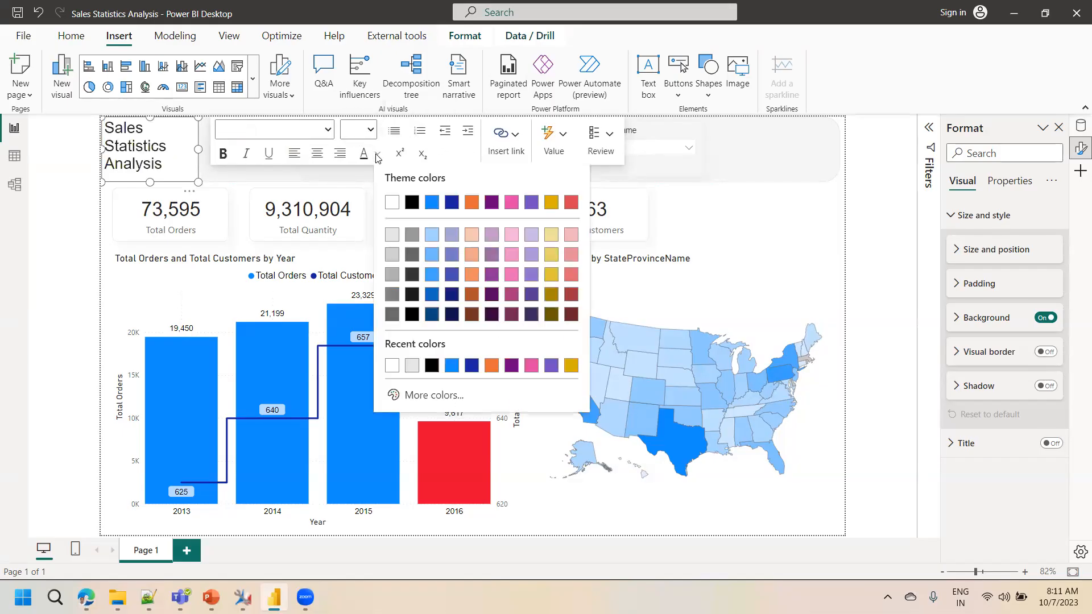
click(396, 207)
click(698, 195)
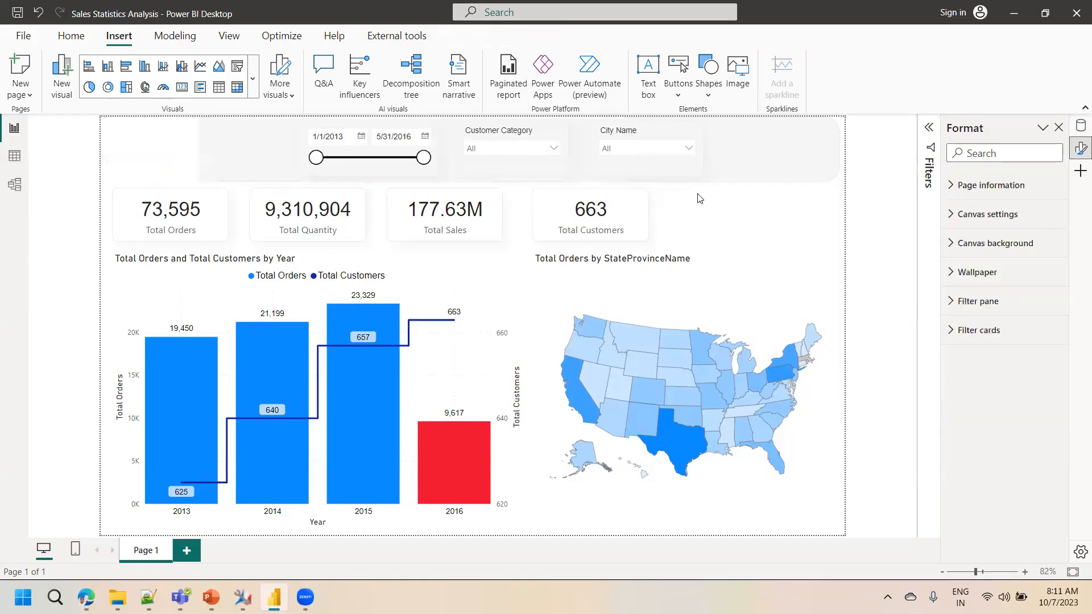
click(177, 148)
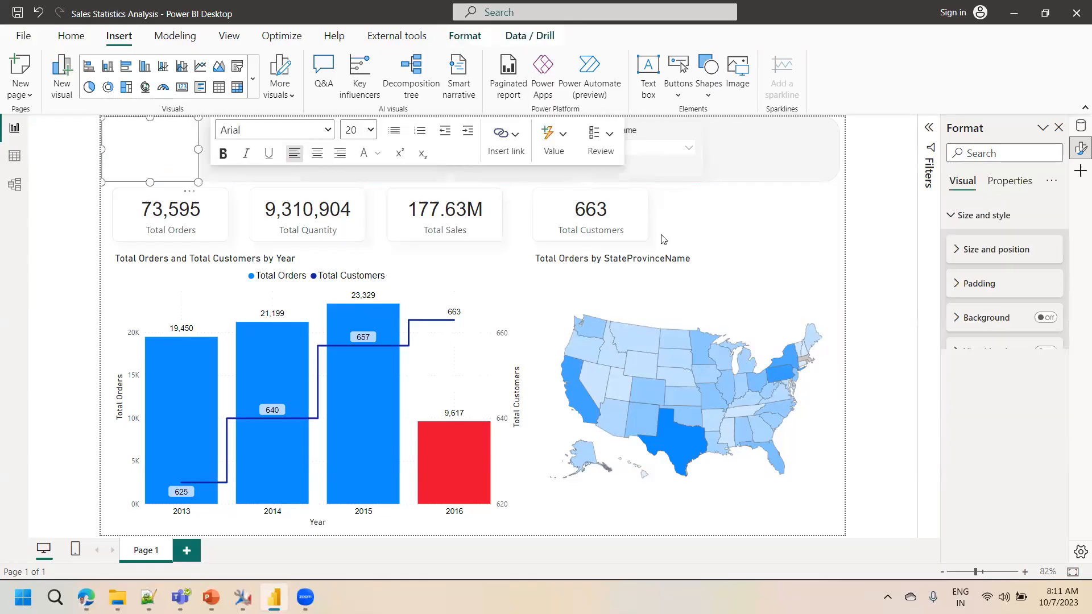
click(979, 317)
click(981, 356)
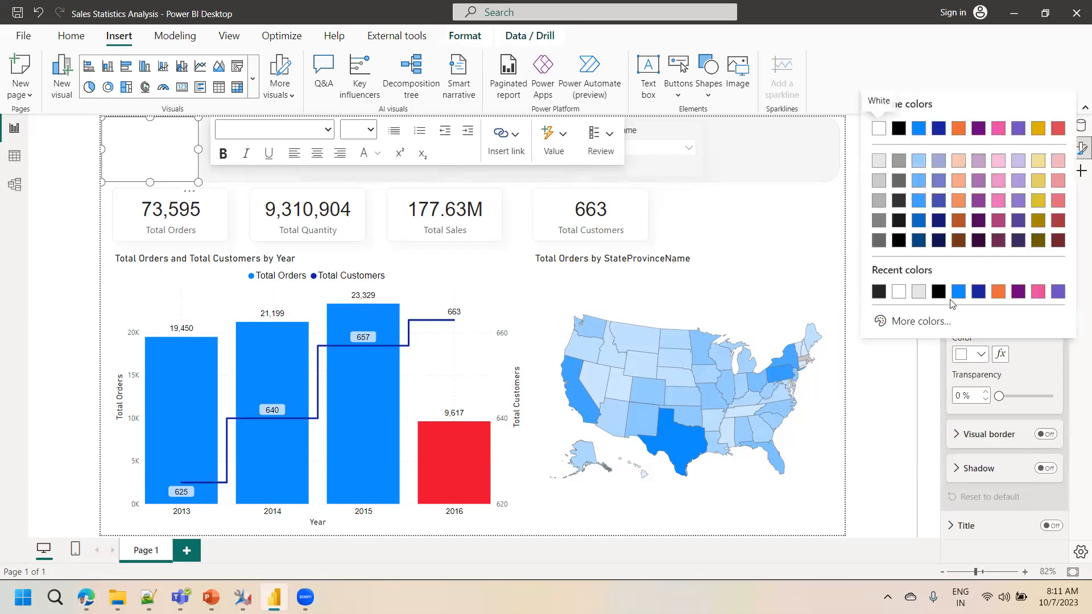
click(919, 241)
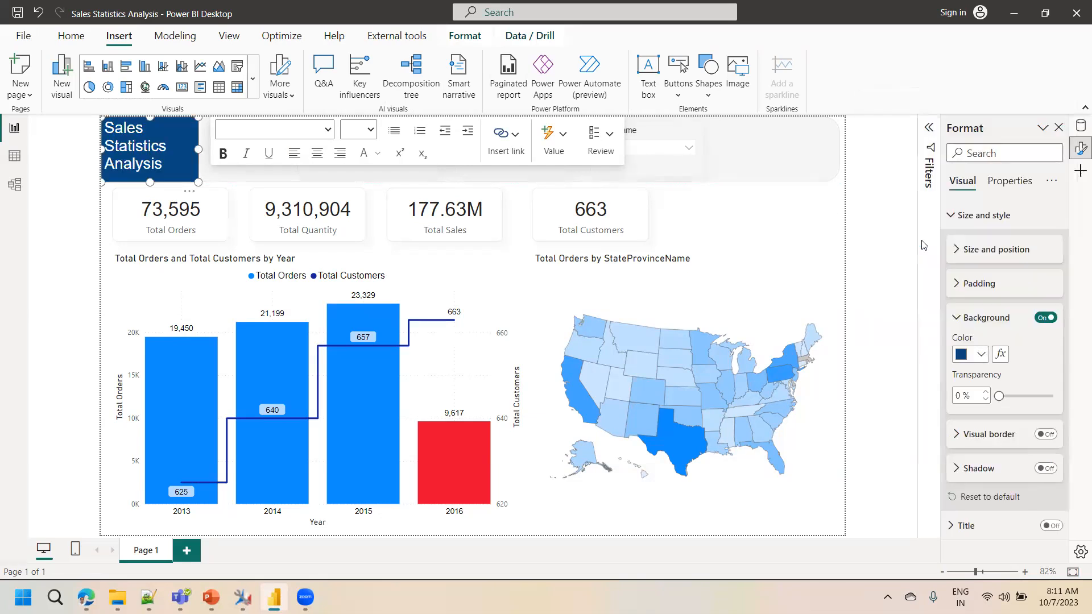
click(769, 226)
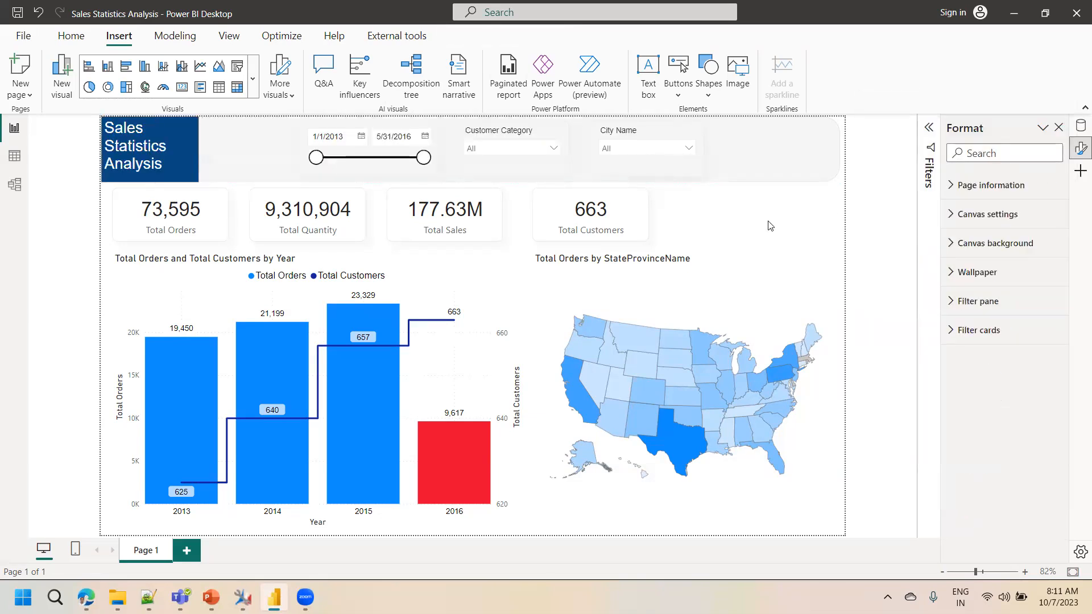
Narrow the title text box slightly and turn on its shadow.
click(153, 147)
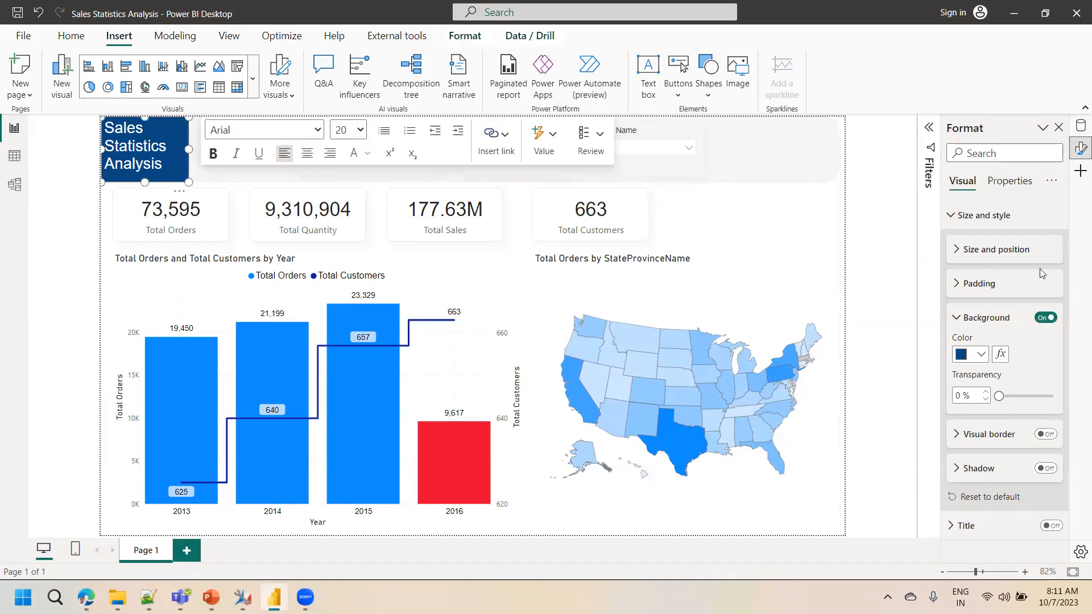
click(961, 322)
click(962, 322)
click(1046, 386)
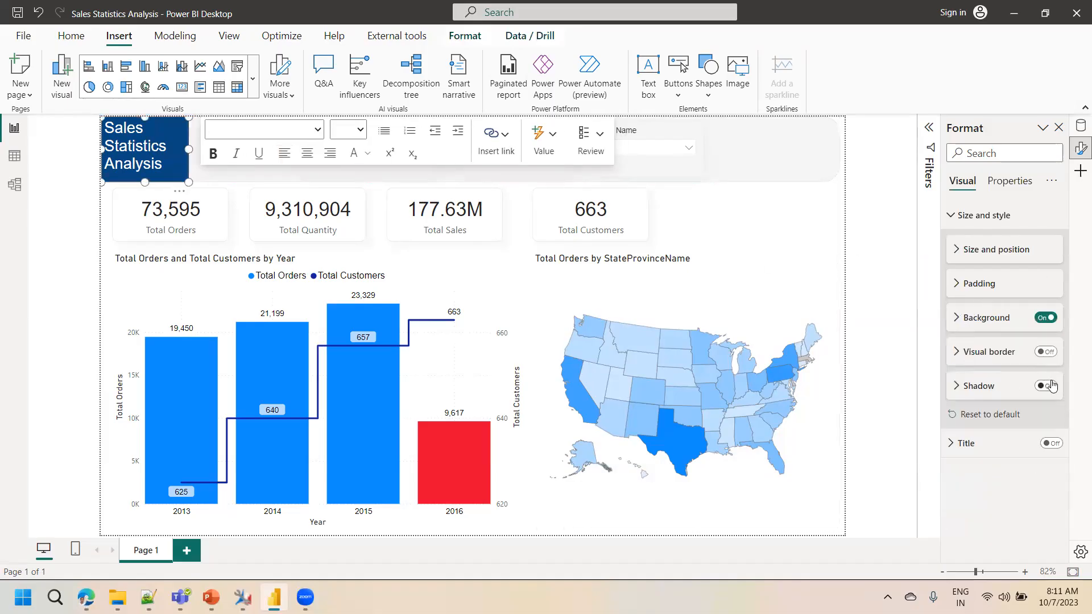
Give the title text box a light gray visual border with 10 px rounded corners.
click(1051, 355)
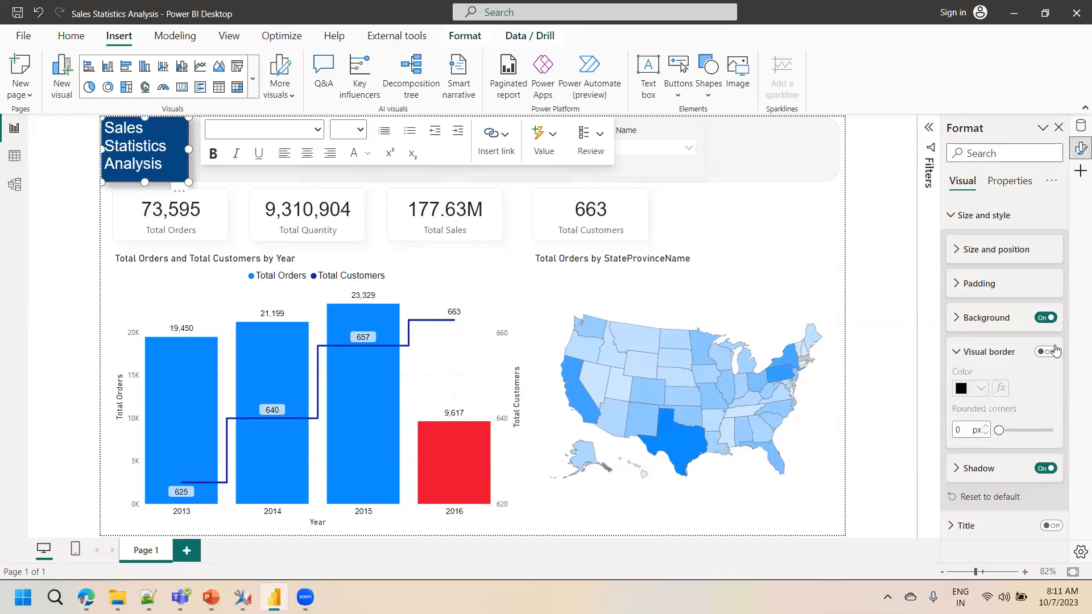
click(1052, 353)
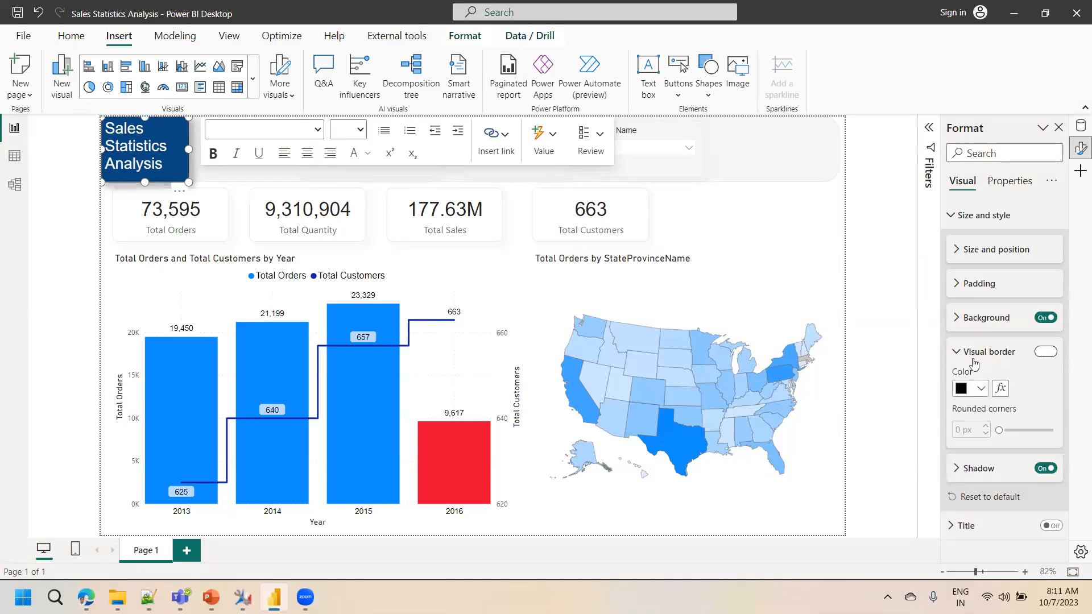
click(980, 388)
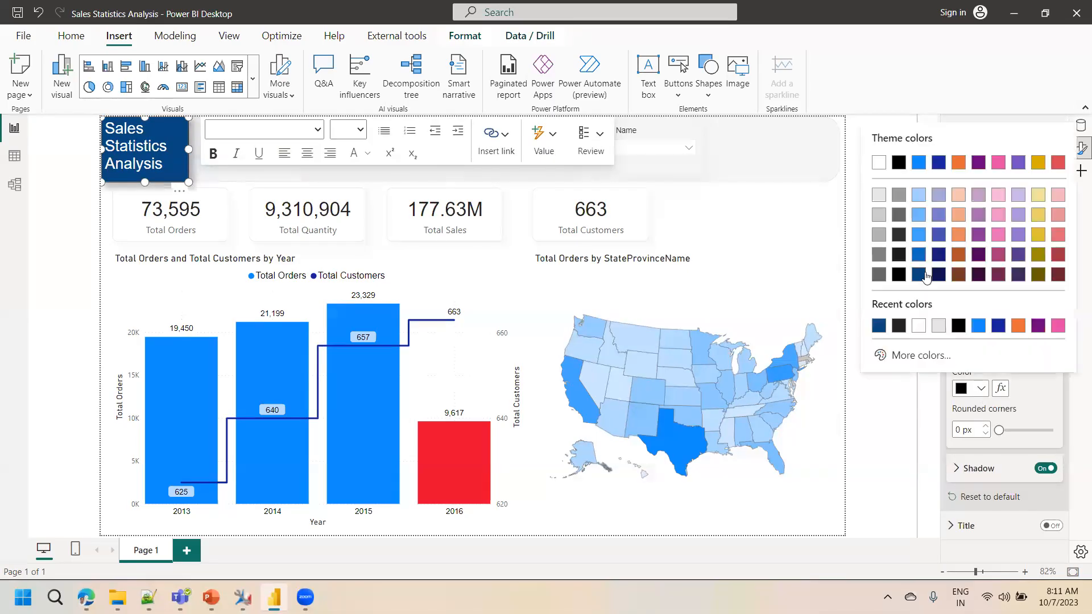
click(879, 196)
double_click(957, 429)
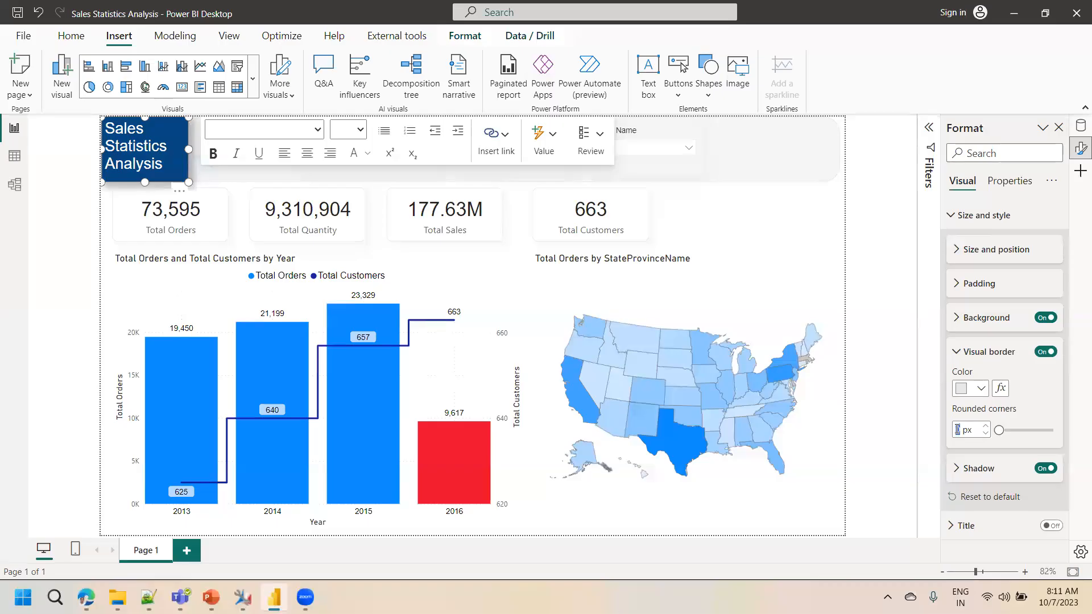
text(10)
Set the title text box's shadow color to light gray and deselect the box.
click(973, 473)
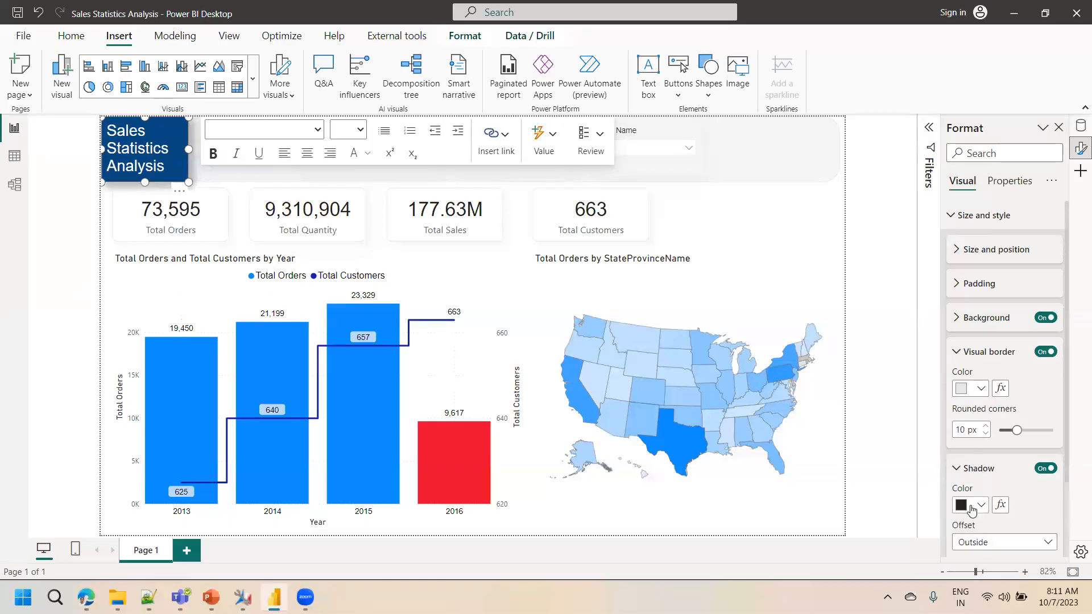
click(971, 506)
click(875, 322)
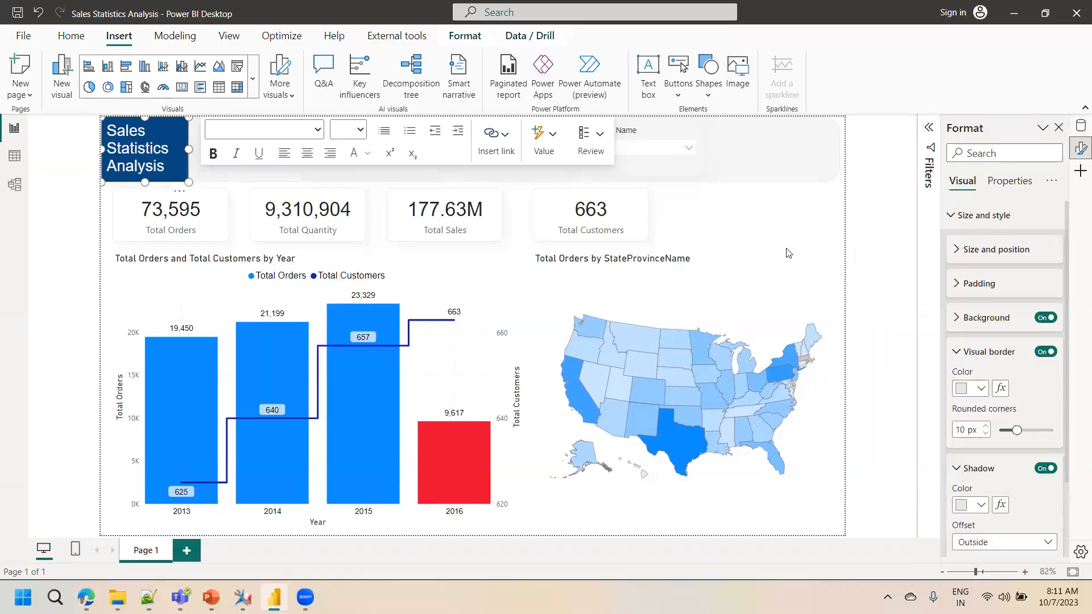
click(788, 253)
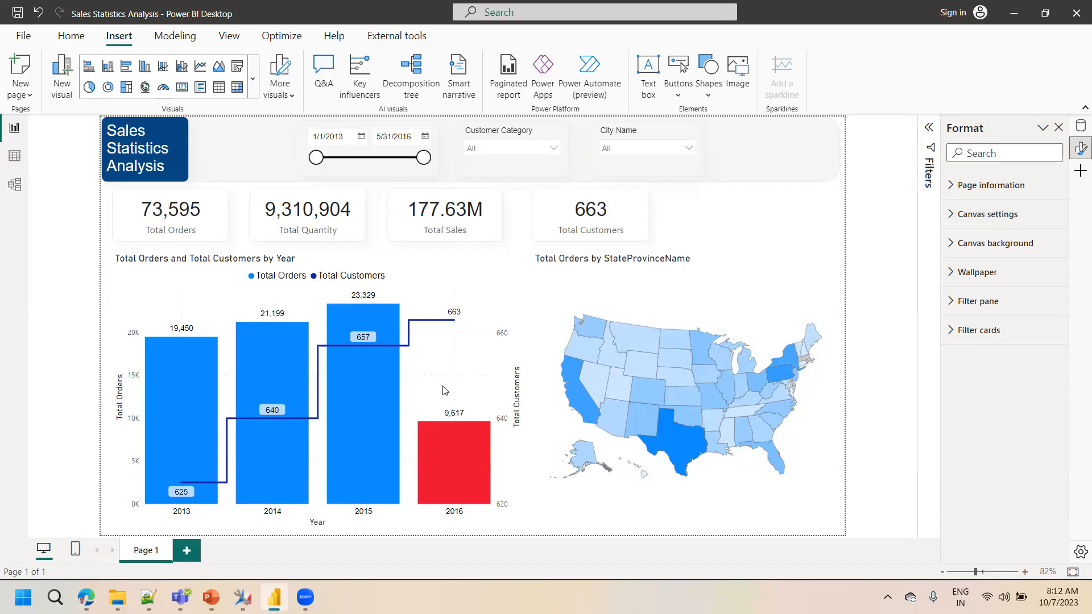
Rename the report page Phase 1 Sales Analysis.
double_click(157, 549)
text(Phase 1 Sales Analysis)
click(279, 558)
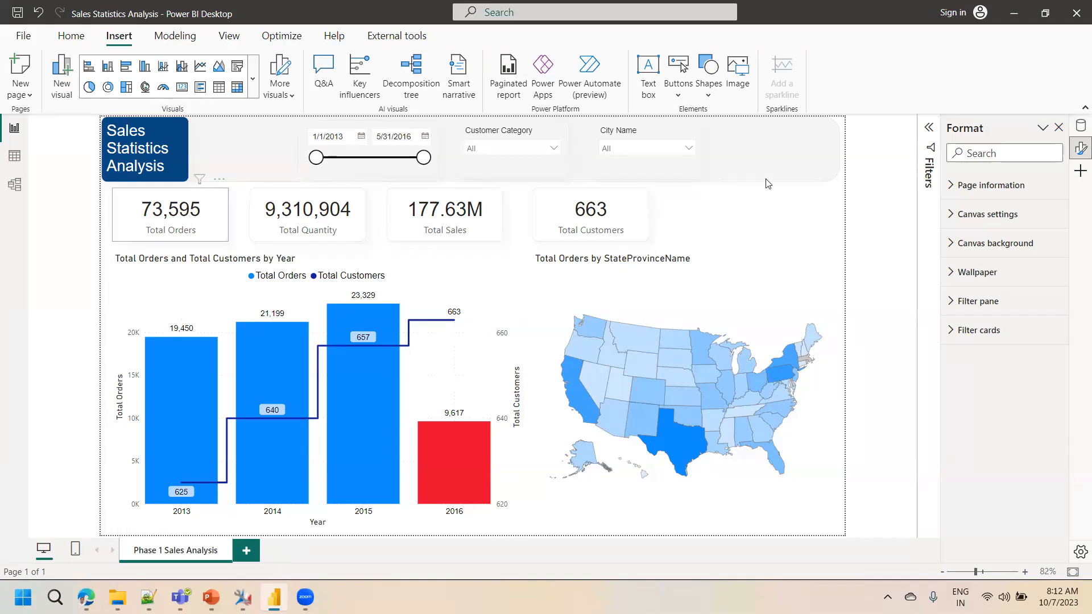
Move the four KPI cards together so the row is roughly centered beneath the header banner.
click(188, 219)
ctrl+click(344, 233)
ctrl+click(455, 225)
ctrl+click(608, 222)
drag(609, 219, 726, 228)
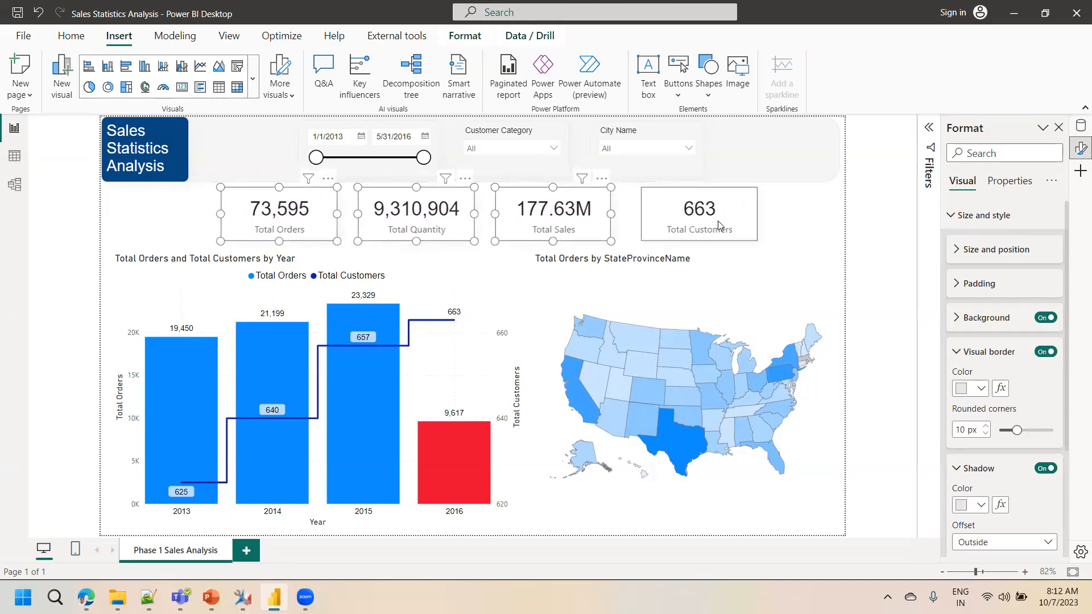
click(857, 226)
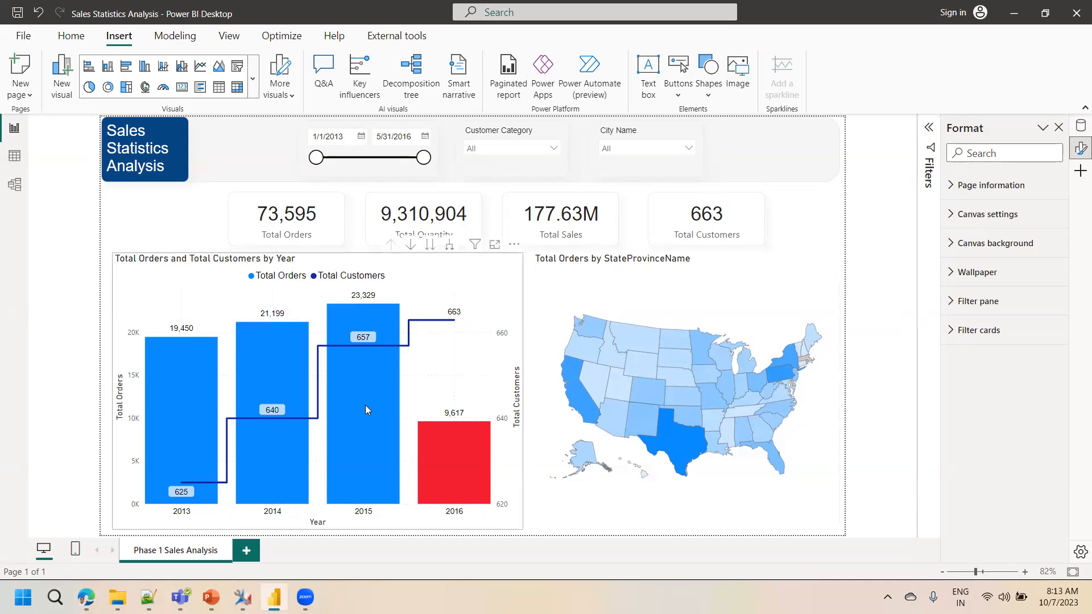
Add a second blank report page and return to the Phase 1 Sales Analysis page.
mouse_move(366, 410)
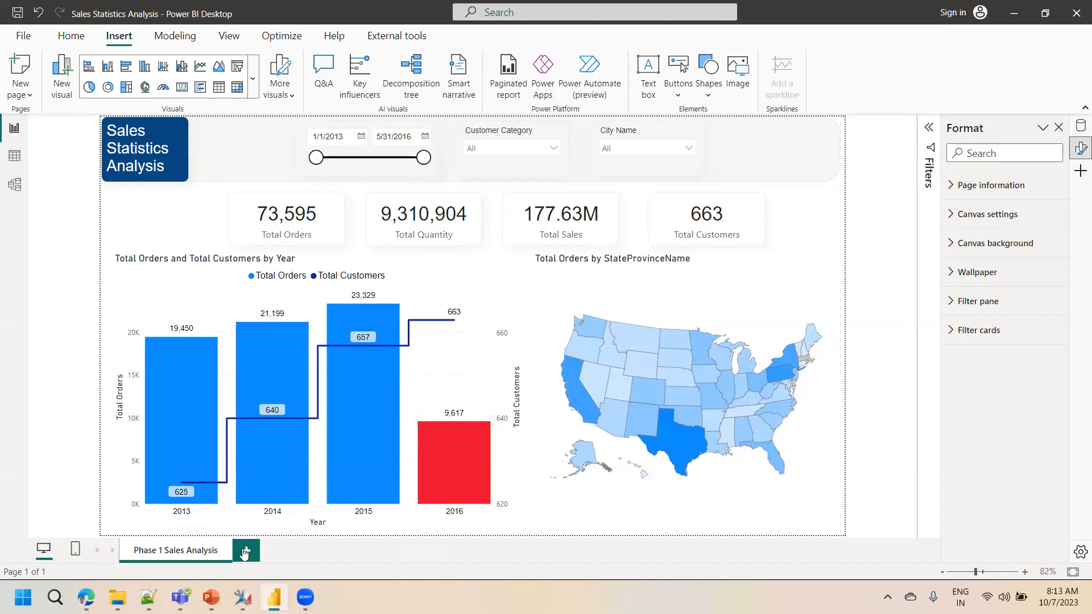
click(245, 552)
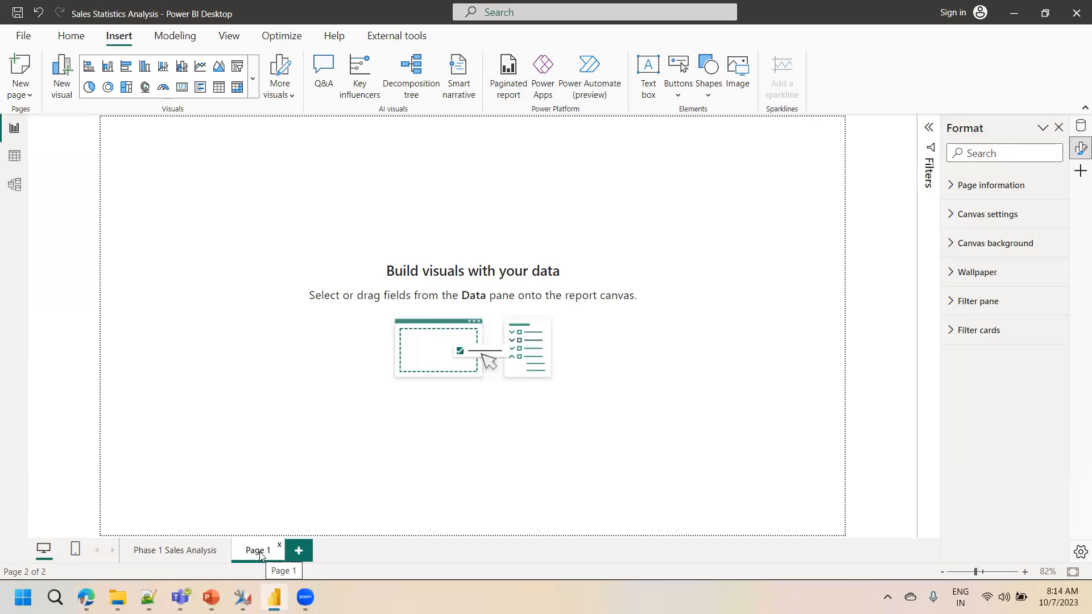
click(187, 550)
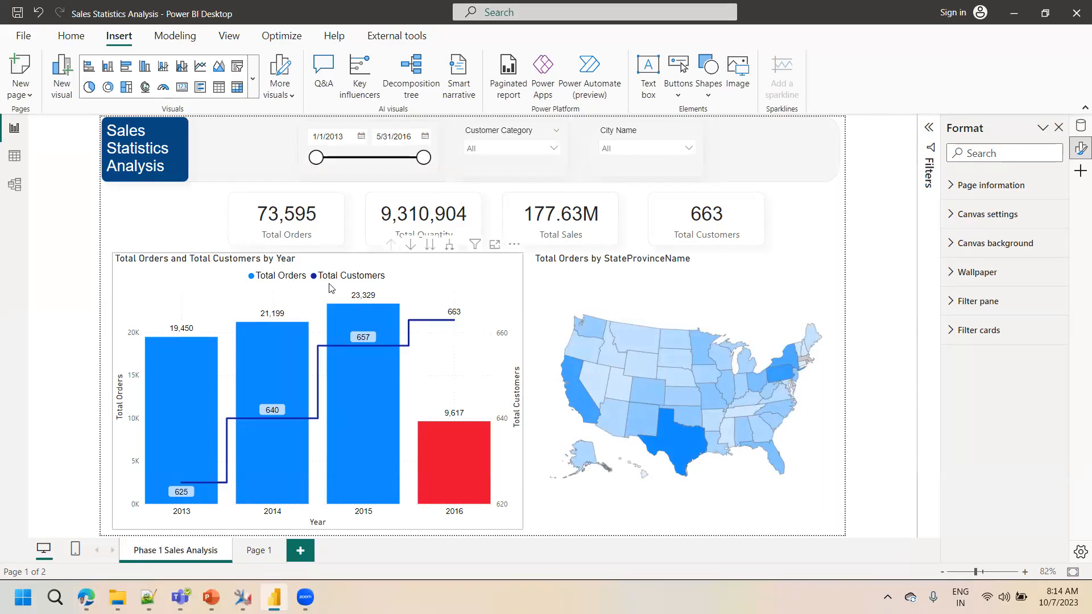
Review the Total Orders, Total Quantity, Total Sales and Total Customers cards, the yearly chart and the state map one by one.
click(297, 231)
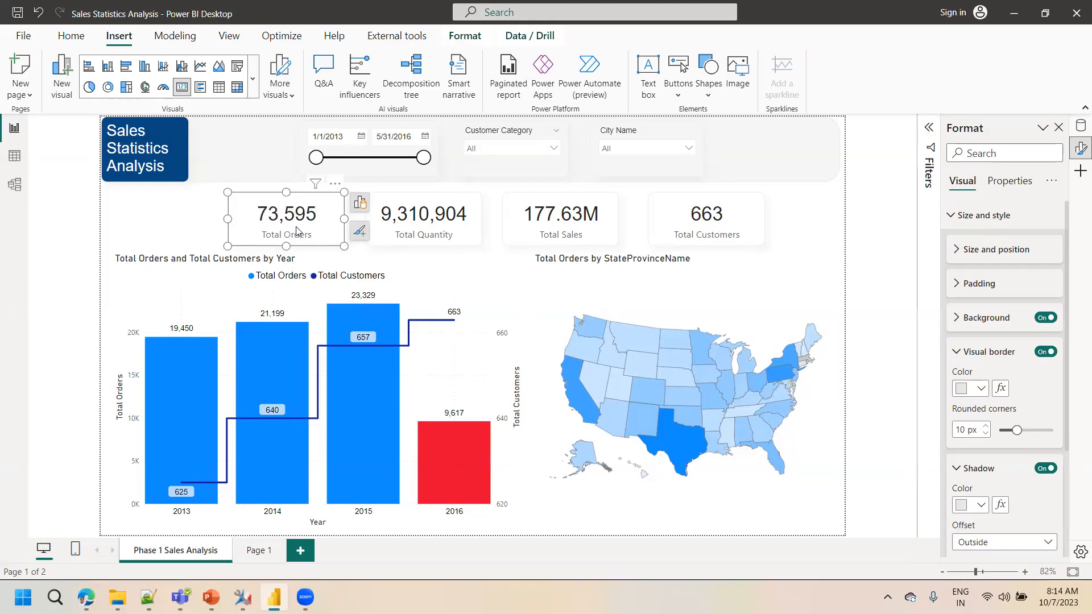
click(429, 233)
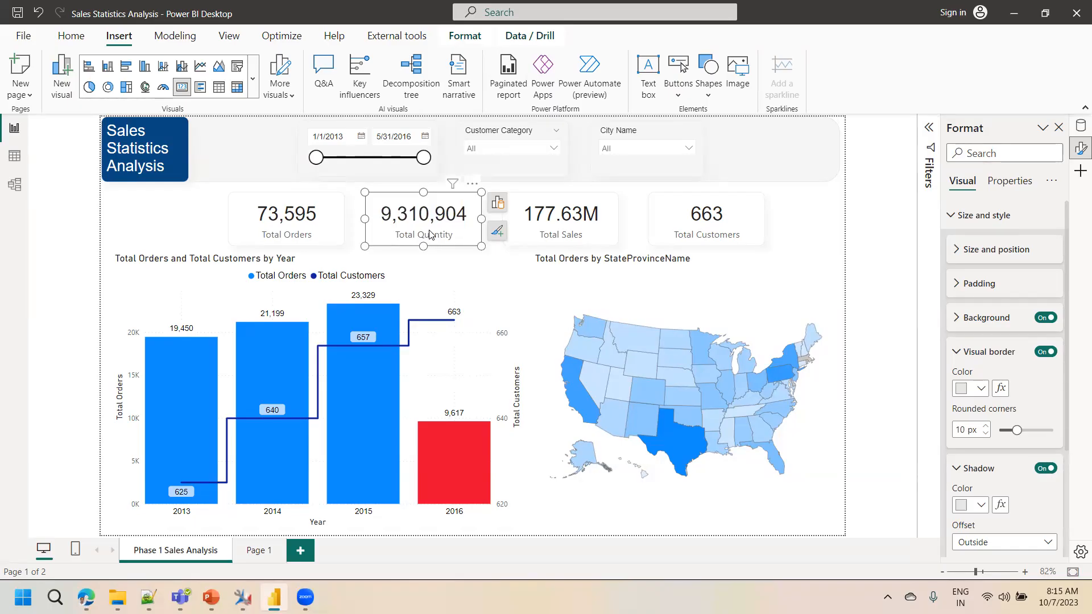
click(563, 219)
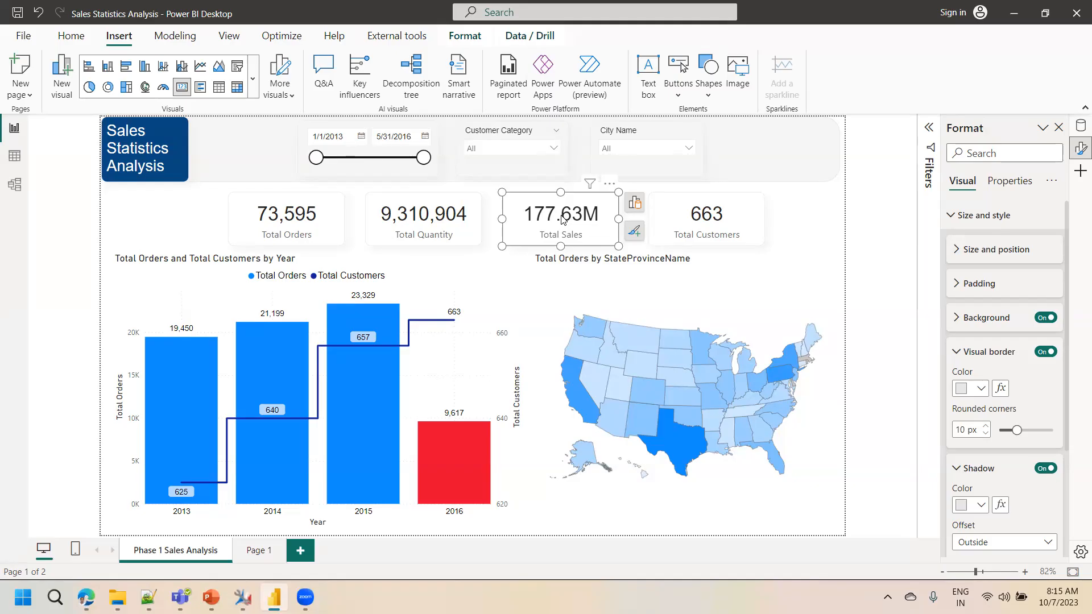
click(712, 214)
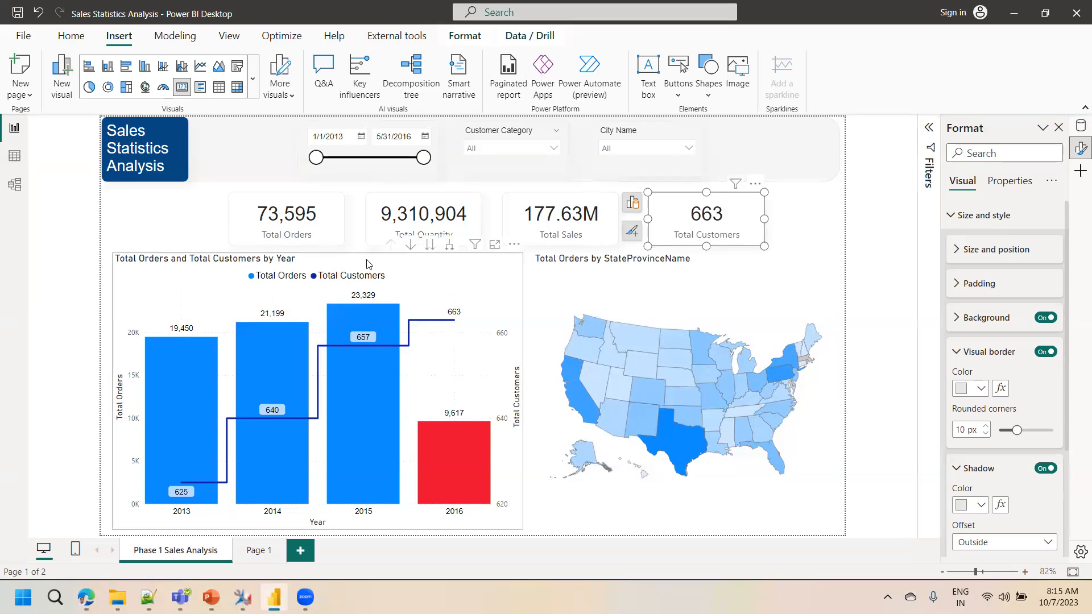
click(320, 266)
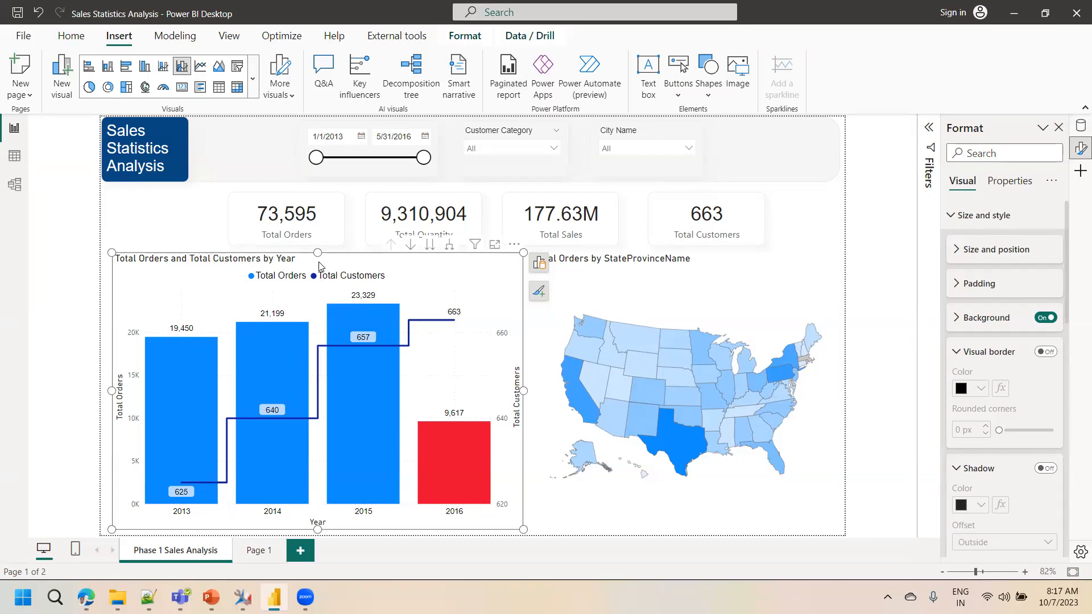
click(748, 290)
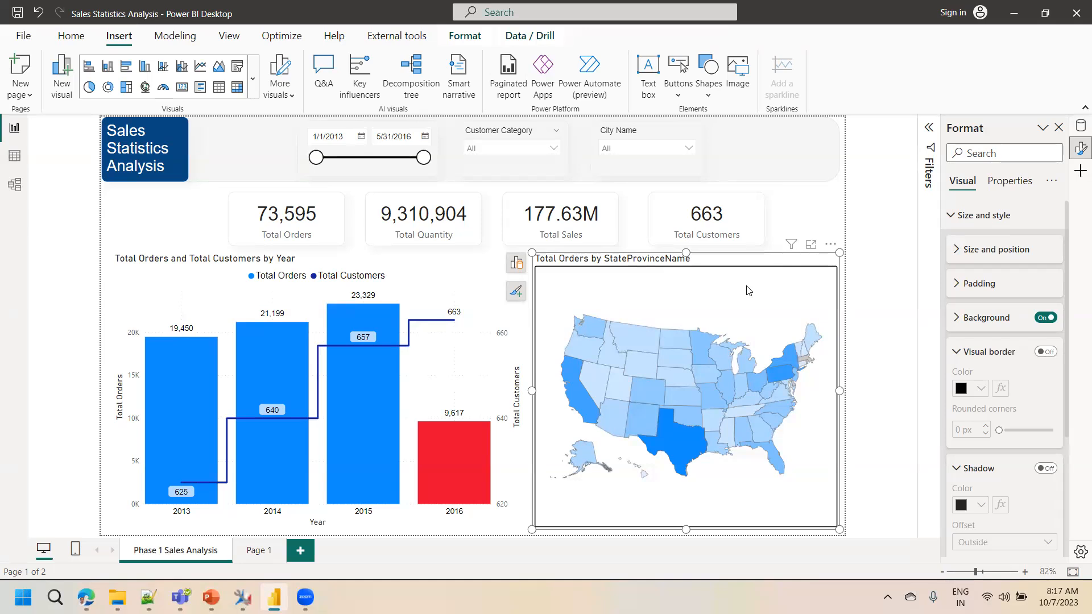
right_click(804, 226)
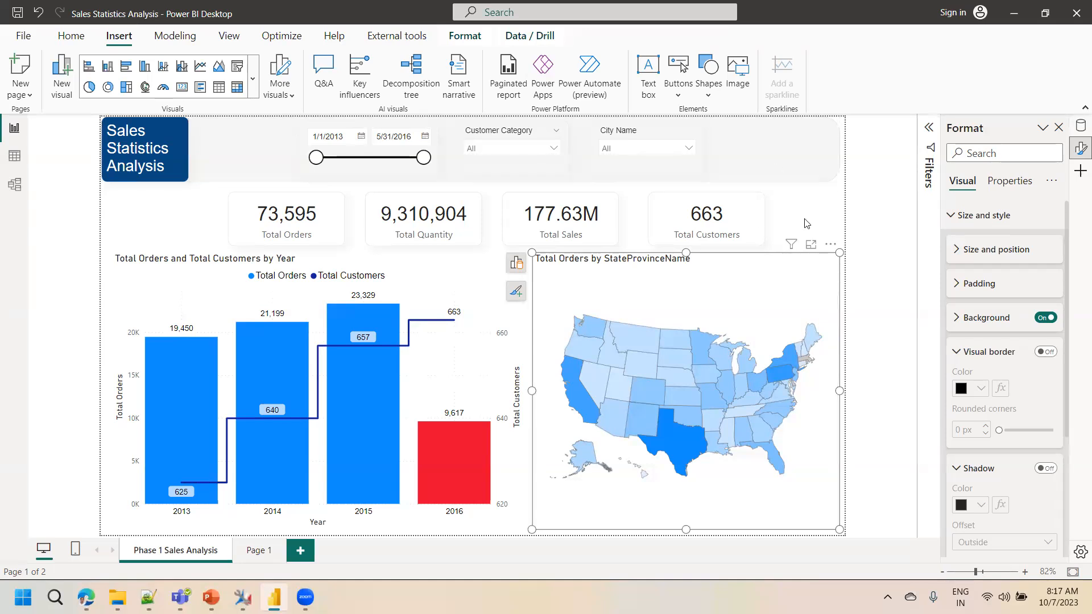
Examine the size and position settings of the header banner shape.
click(775, 166)
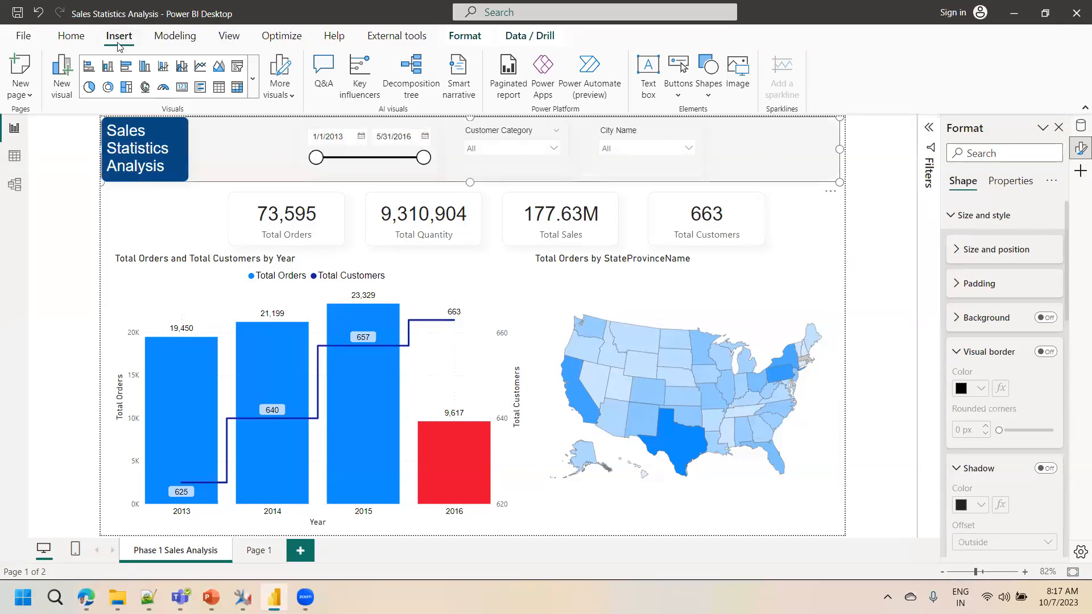
click(708, 91)
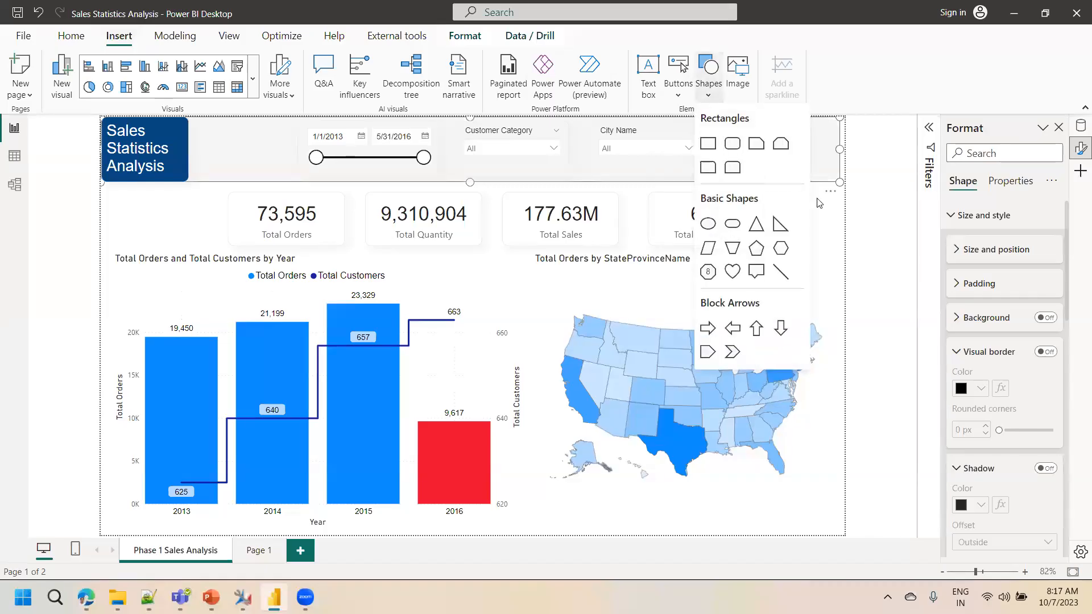
click(833, 237)
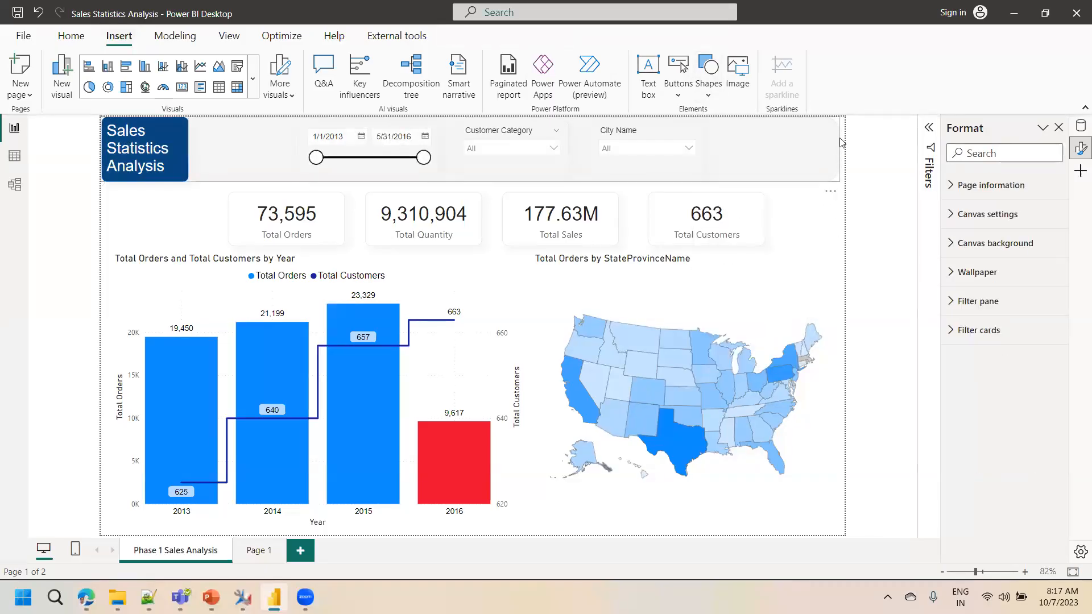
click(812, 160)
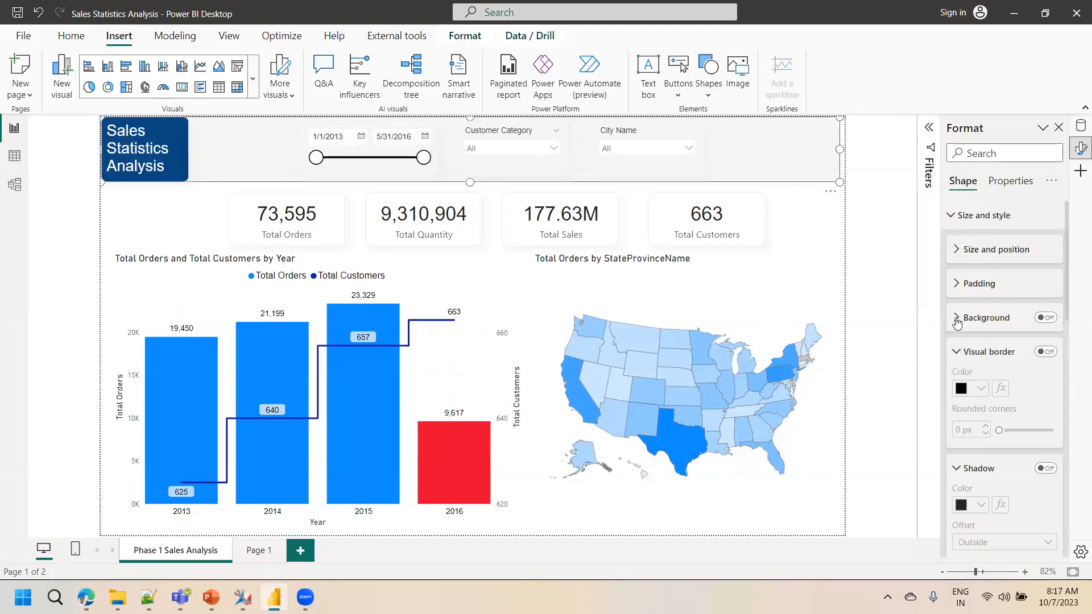
click(966, 351)
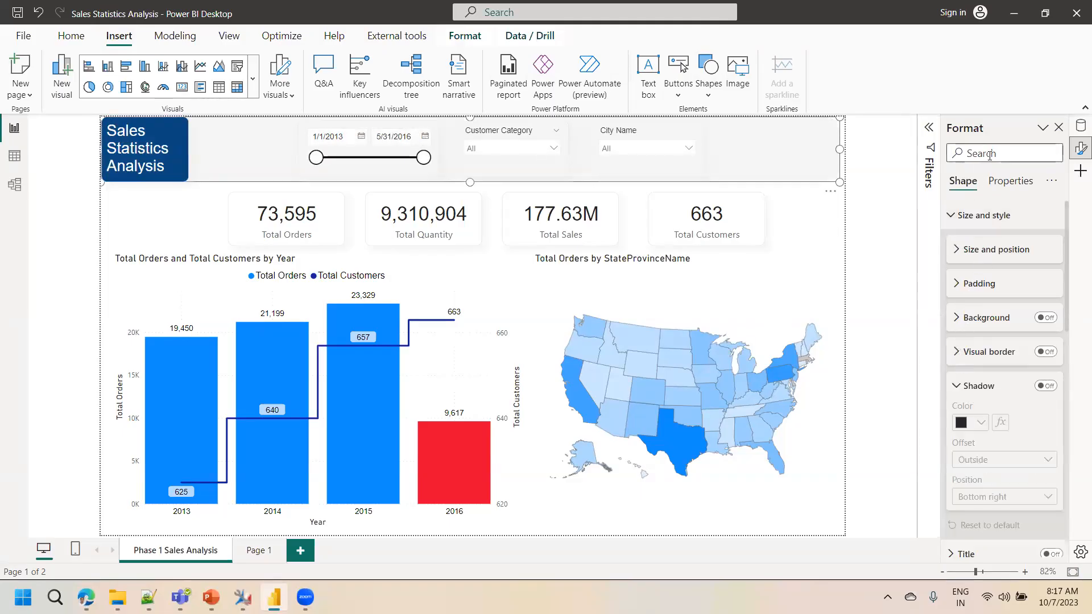
click(966, 256)
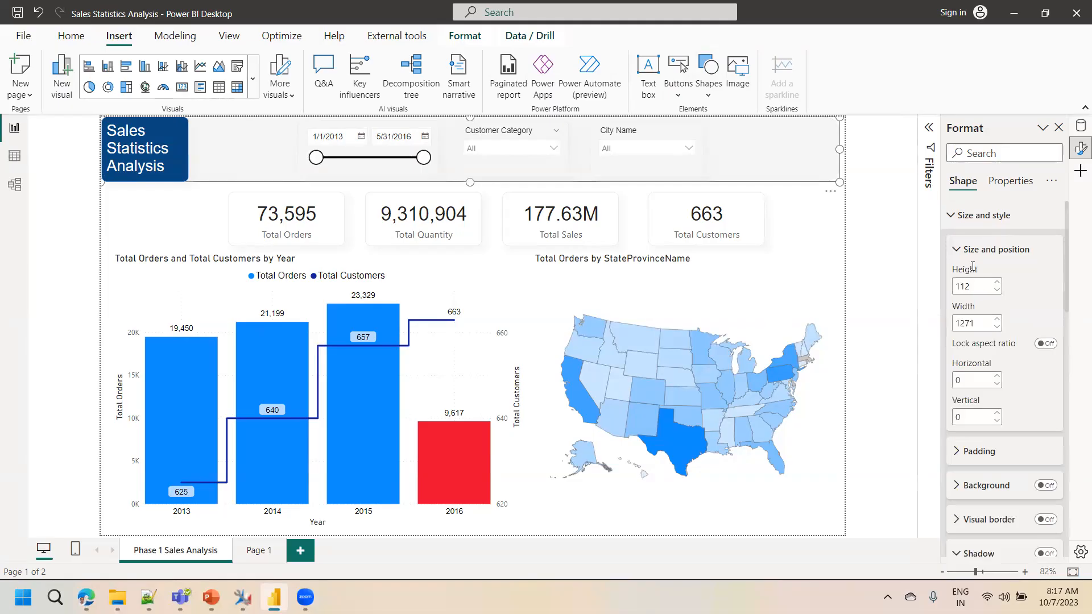
click(870, 154)
click(967, 215)
click(966, 215)
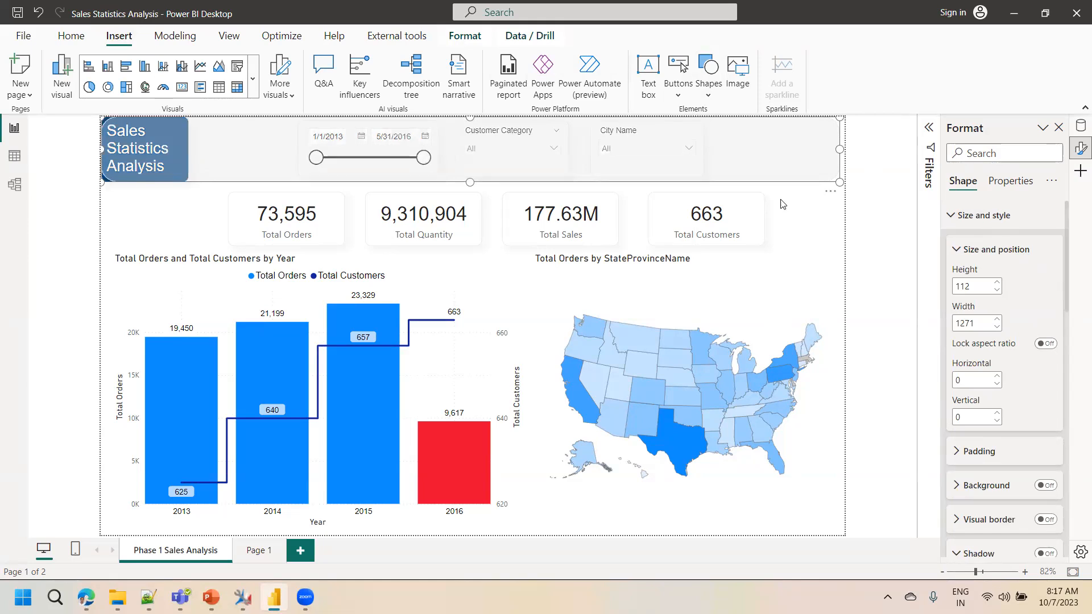
click(812, 199)
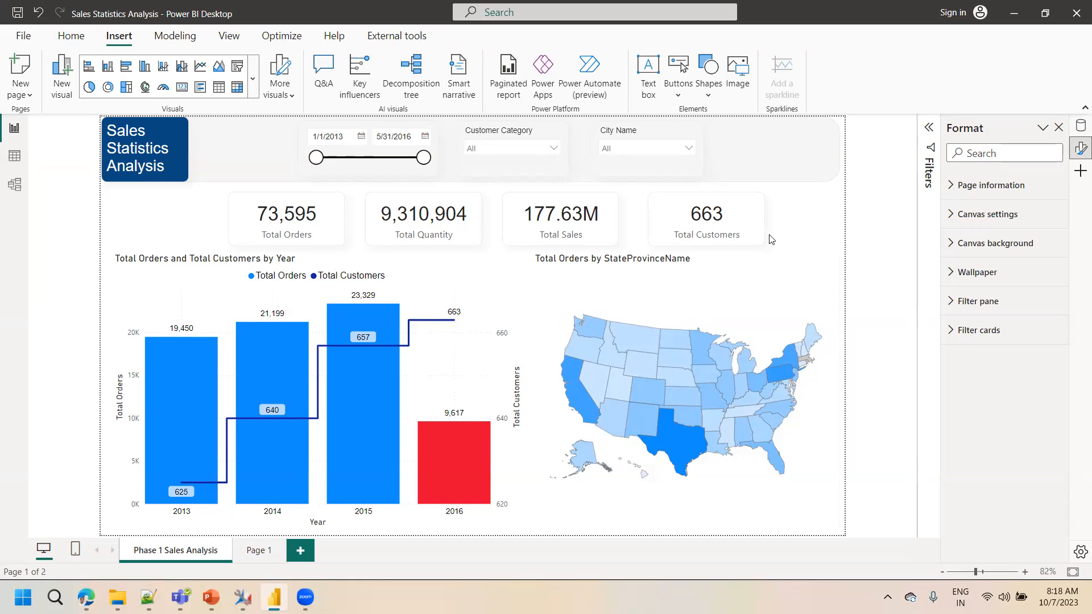
Switch to Page 1 and insert an empty table visual.
click(706, 238)
click(269, 556)
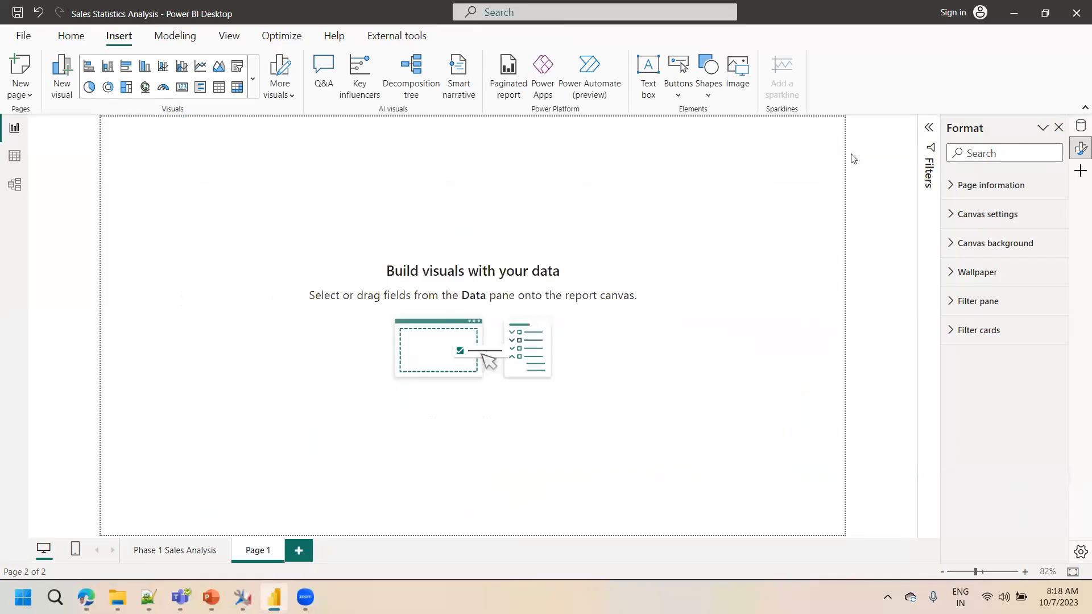
click(1080, 125)
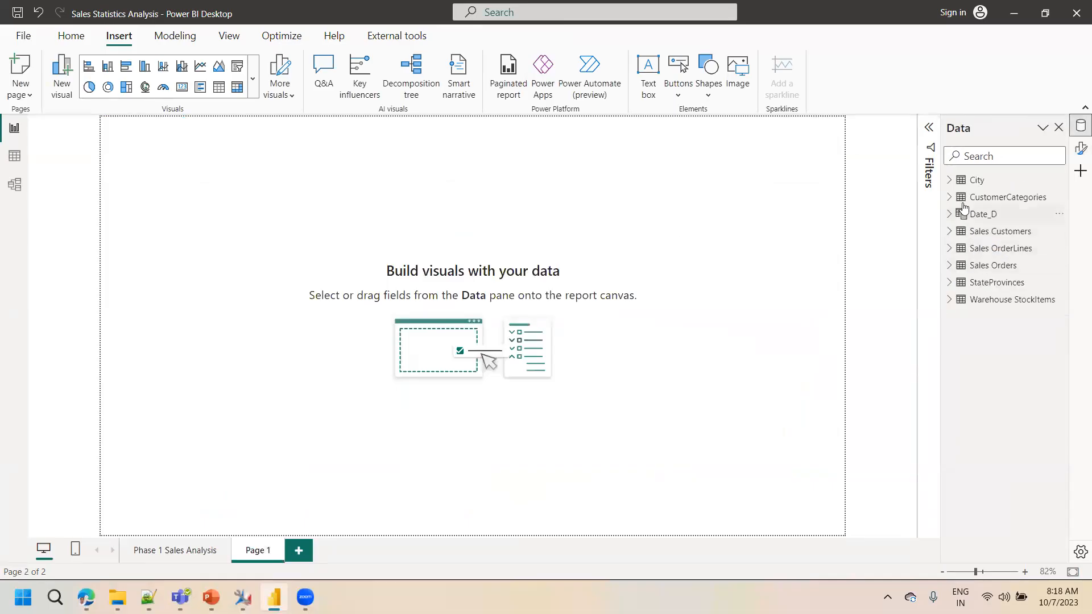
click(219, 87)
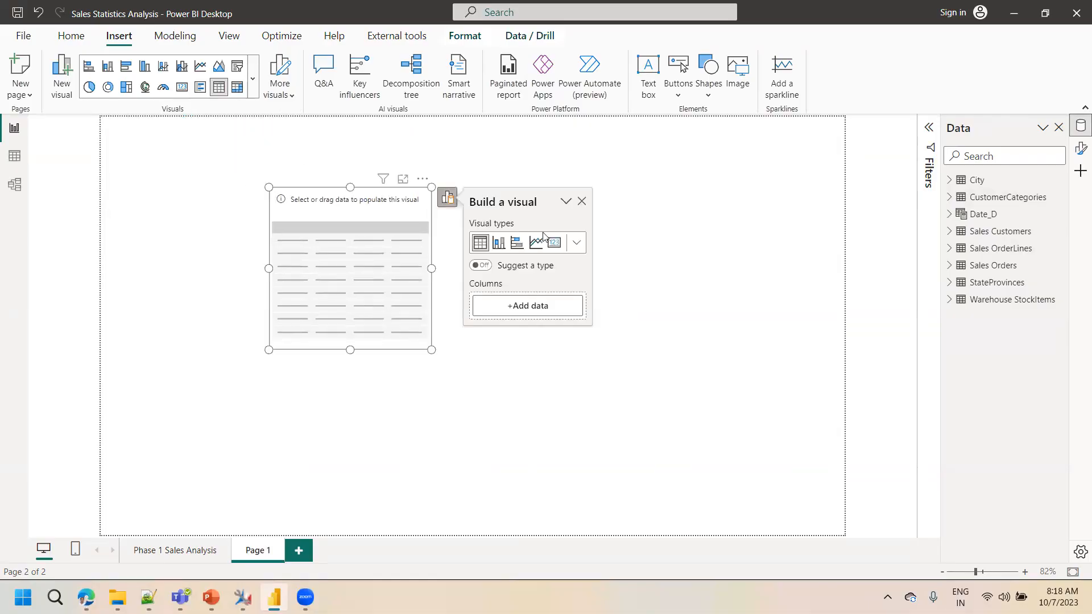
Add the Year level of the account-opened date hierarchy from Sales Customers to the table.
click(948, 230)
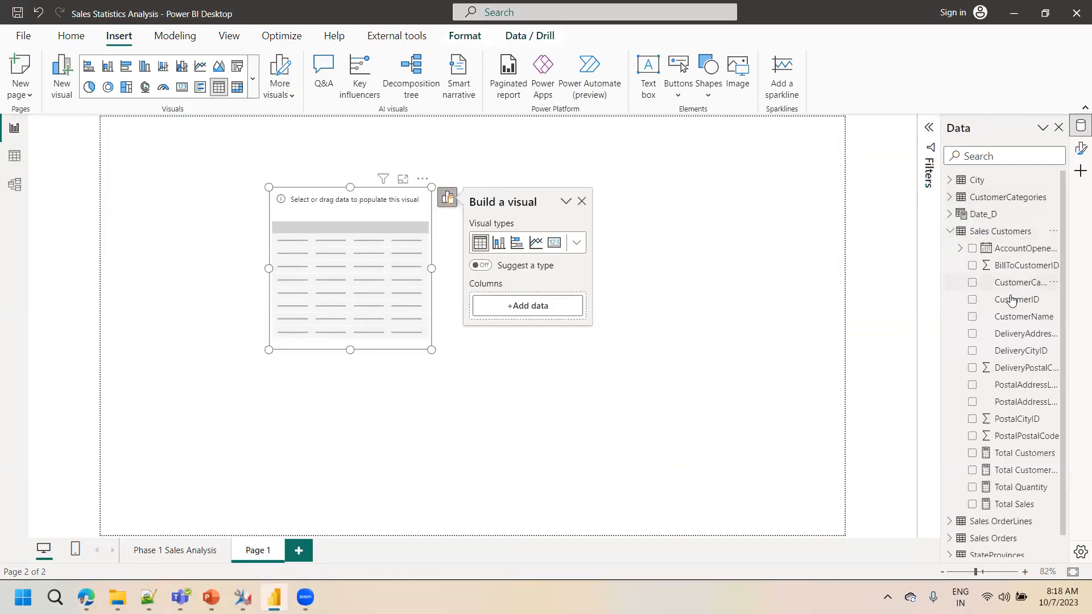
click(956, 249)
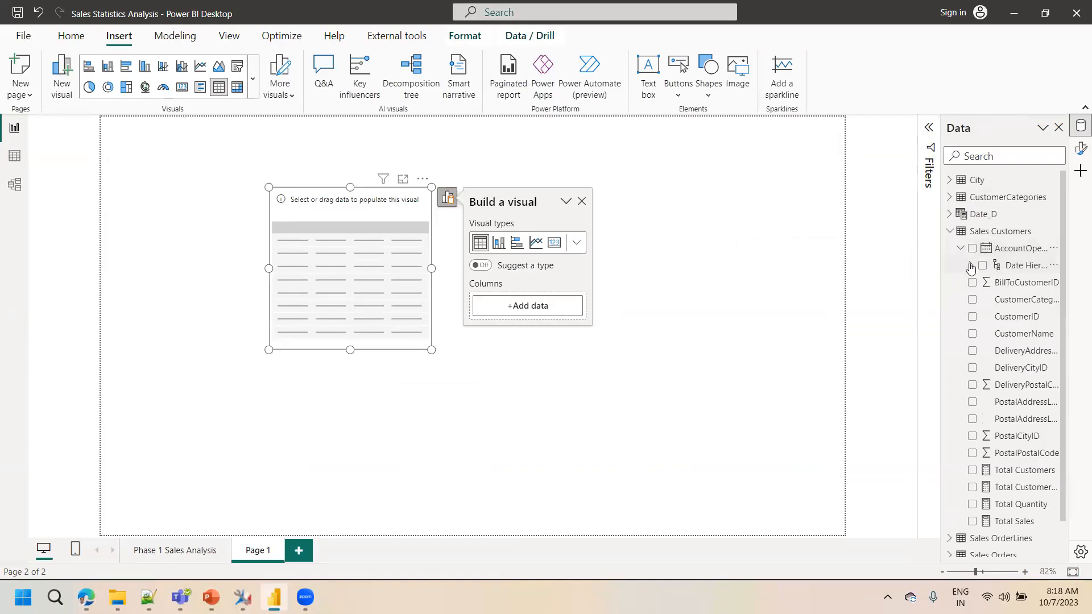
click(971, 265)
drag(1023, 283, 358, 244)
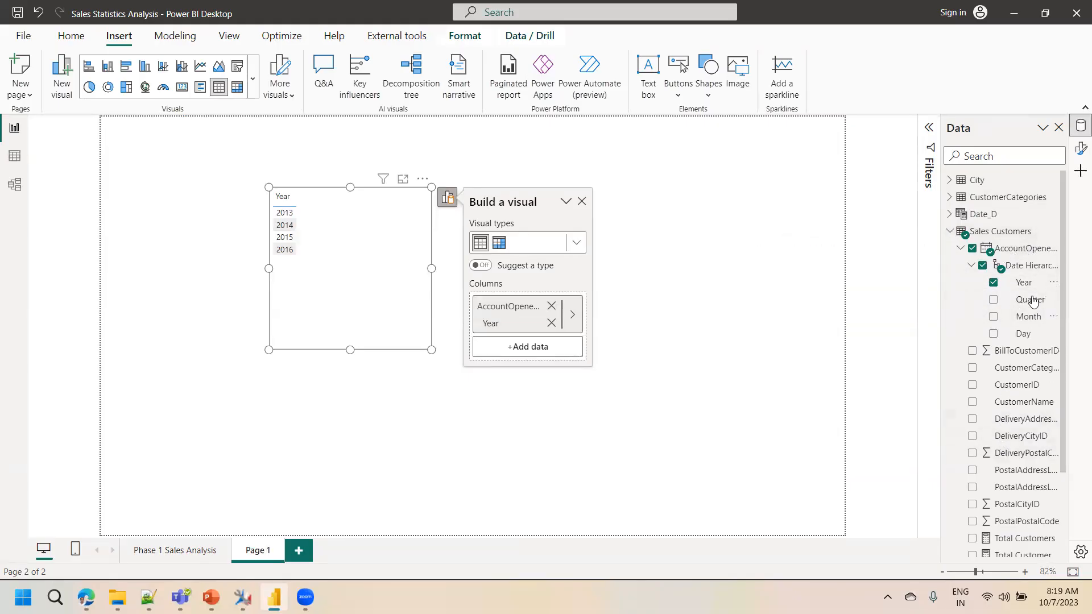
Add the Total Customers measure to the table and resize and reposition the visual near the middle of Page 1.
text(tota)
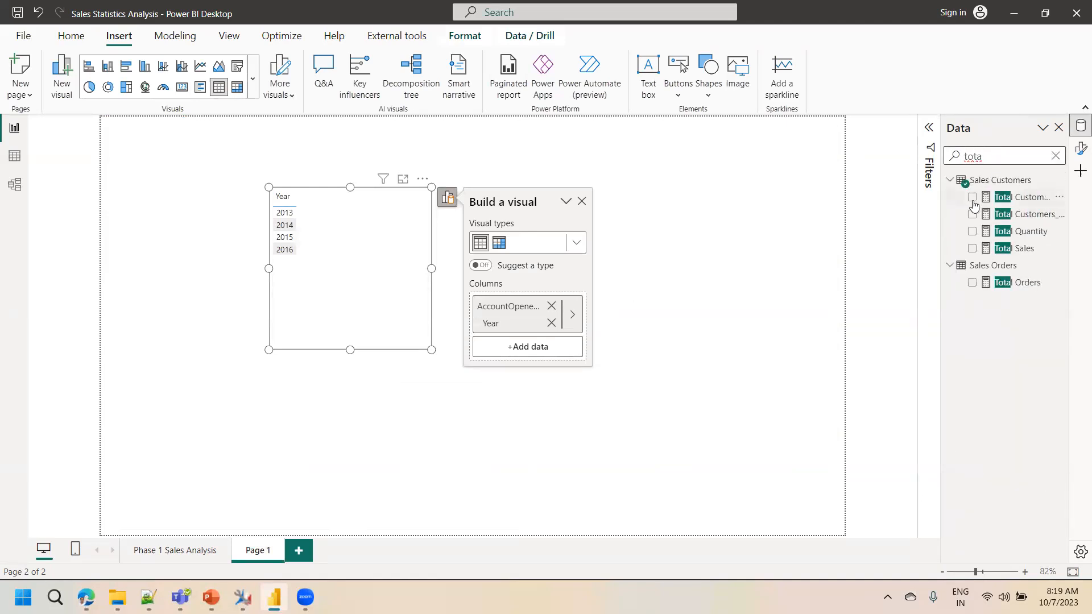
click(972, 197)
drag(383, 315, 456, 328)
drag(501, 367, 706, 433)
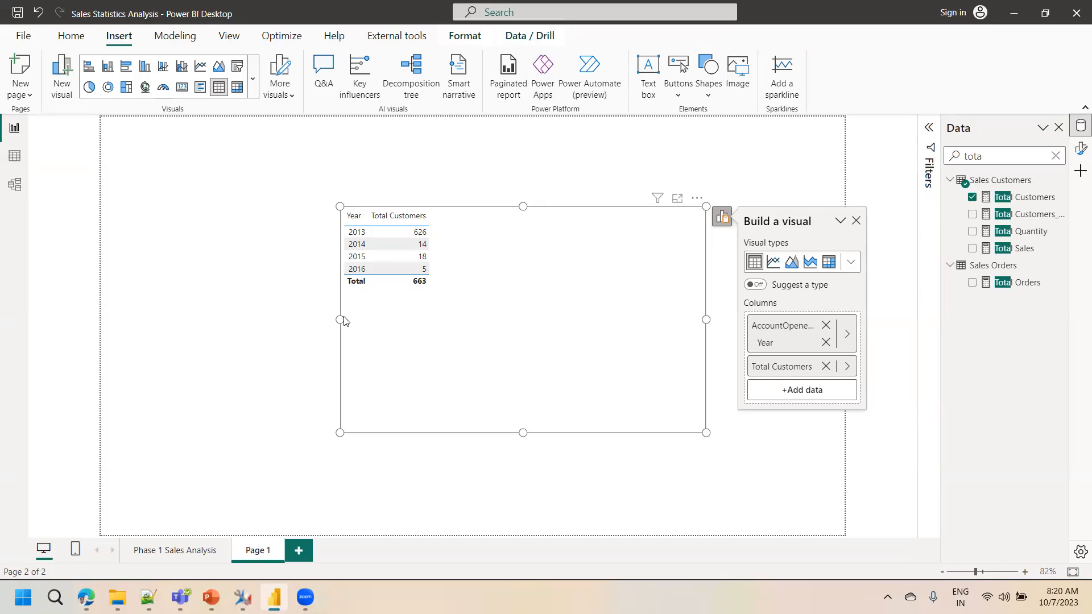
drag(340, 319, 505, 345)
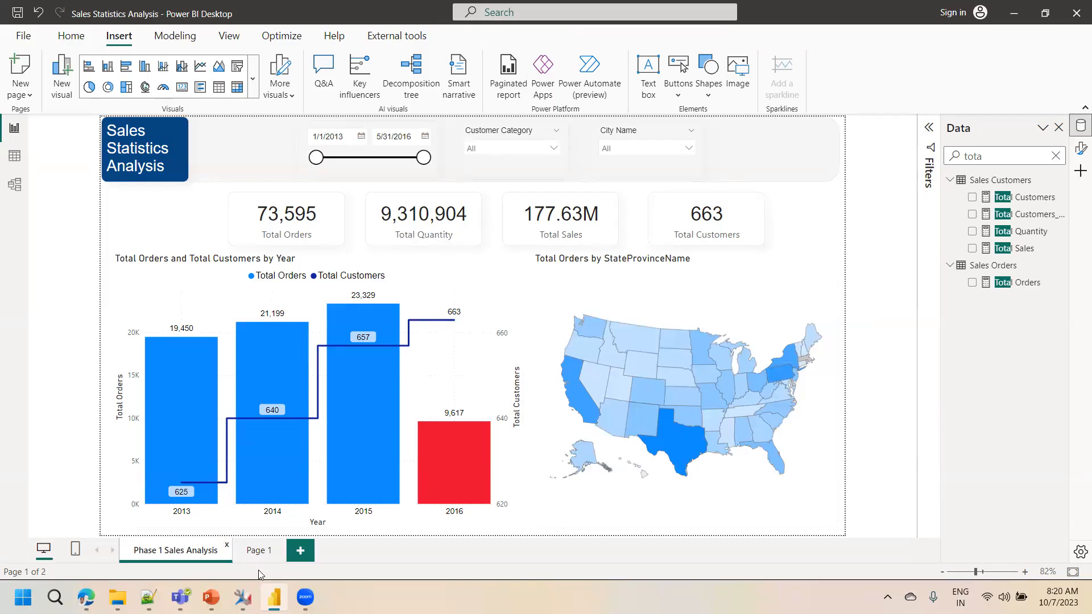
Compare the yearly customer table on Page 1 with the Total Customers card and Customer Category slicer on the Phase 1 Sales Analysis page.
click(258, 551)
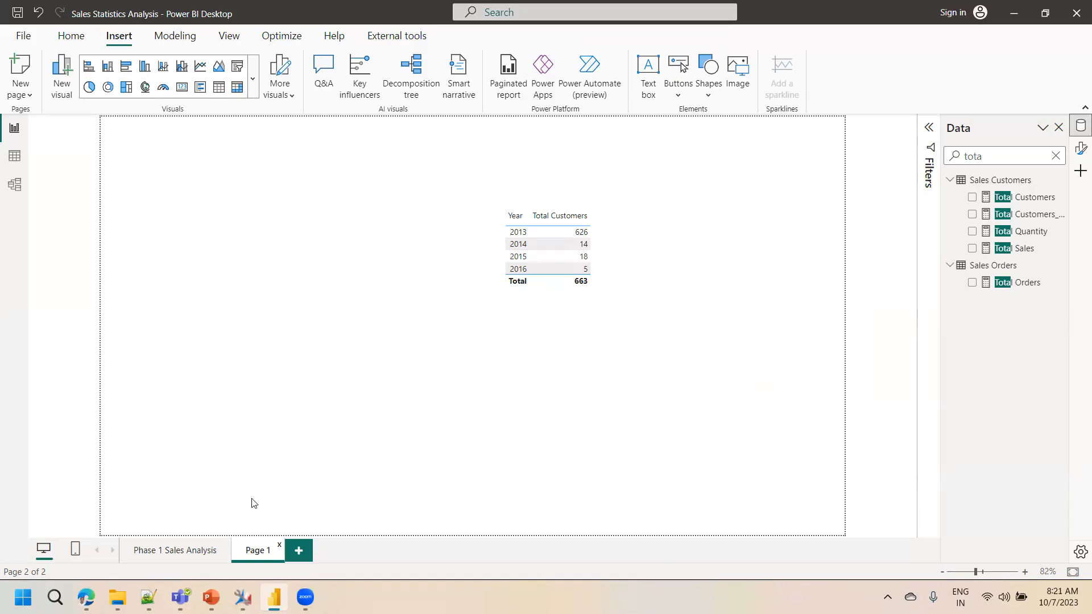
click(184, 549)
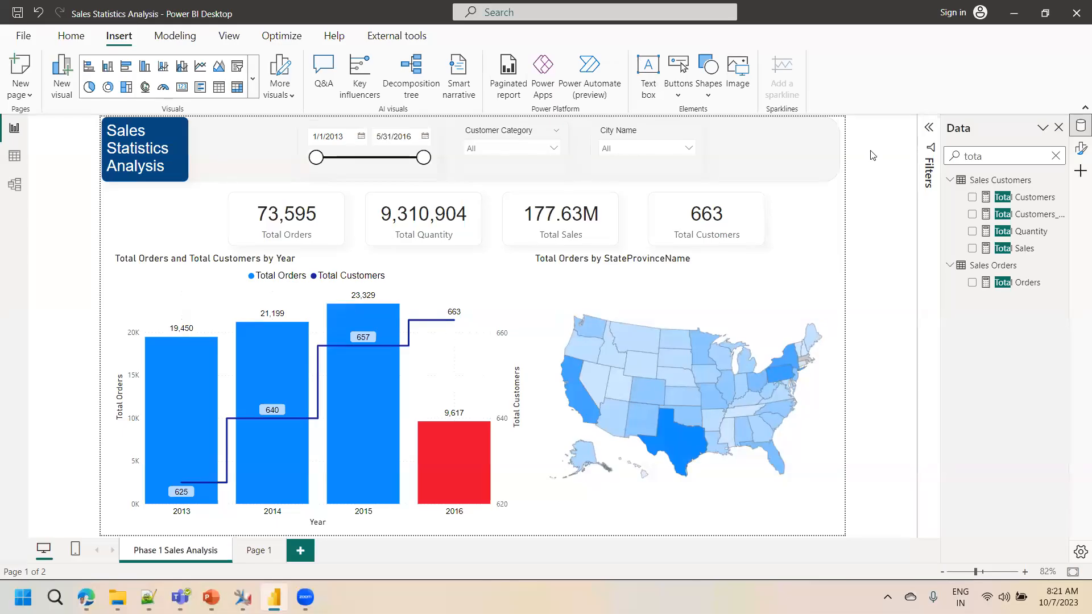
key(alt+space)
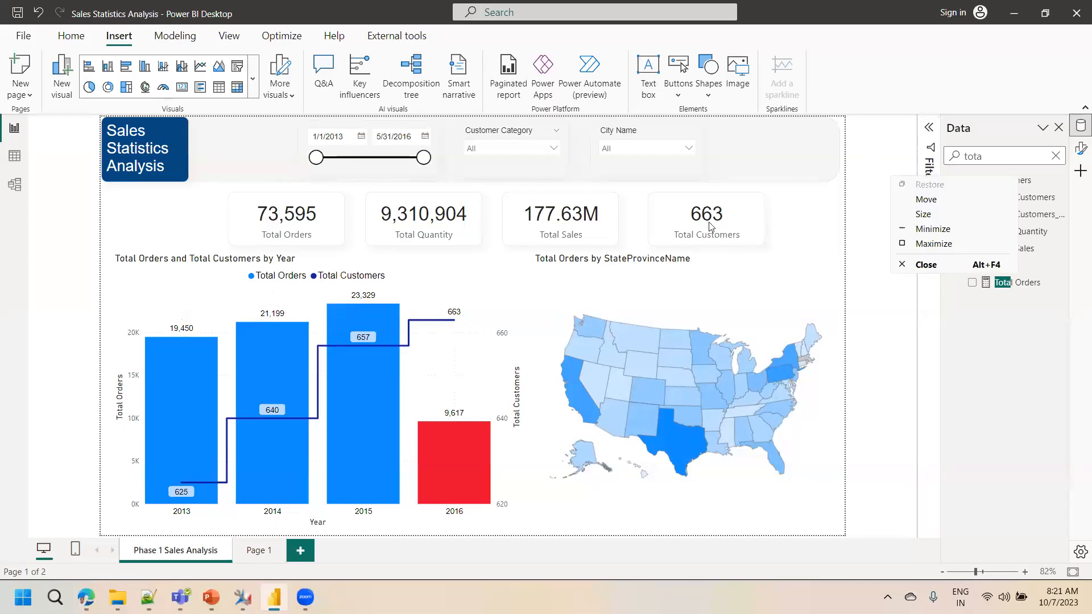
key(Escape)
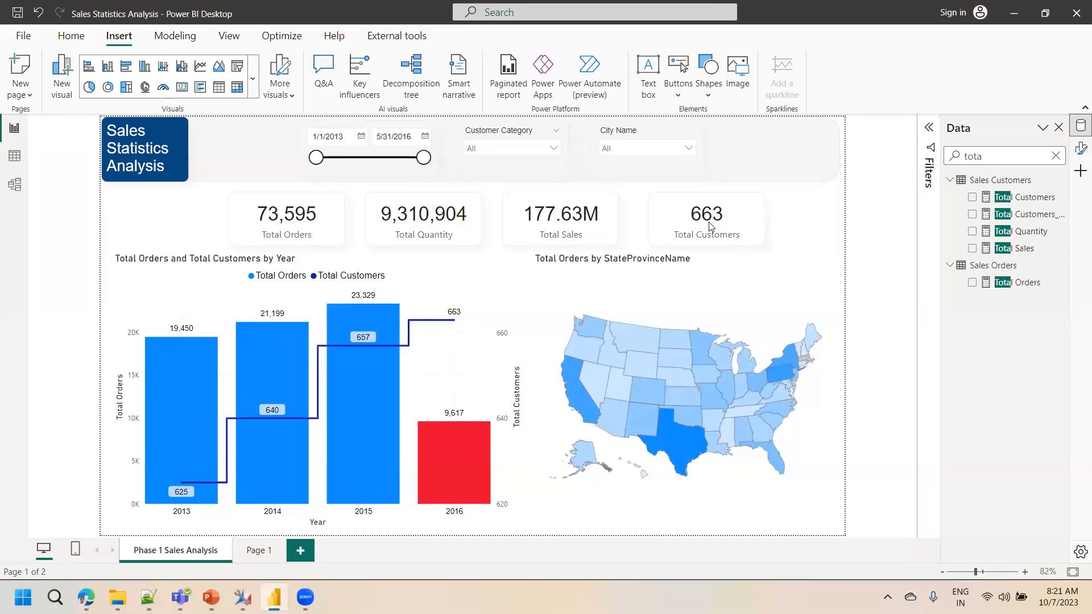
click(505, 149)
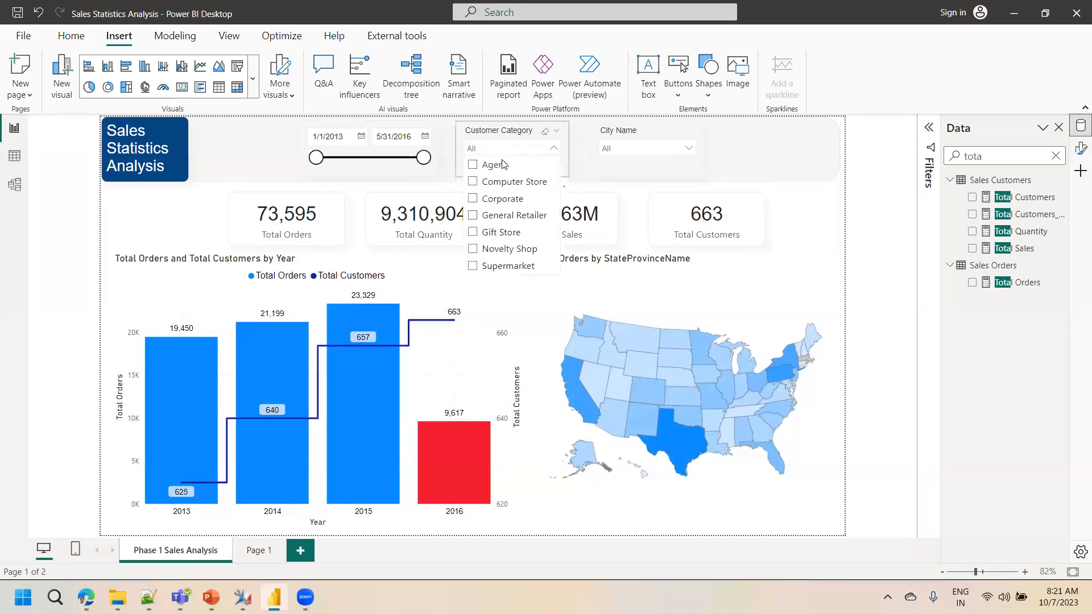
right_click(716, 220)
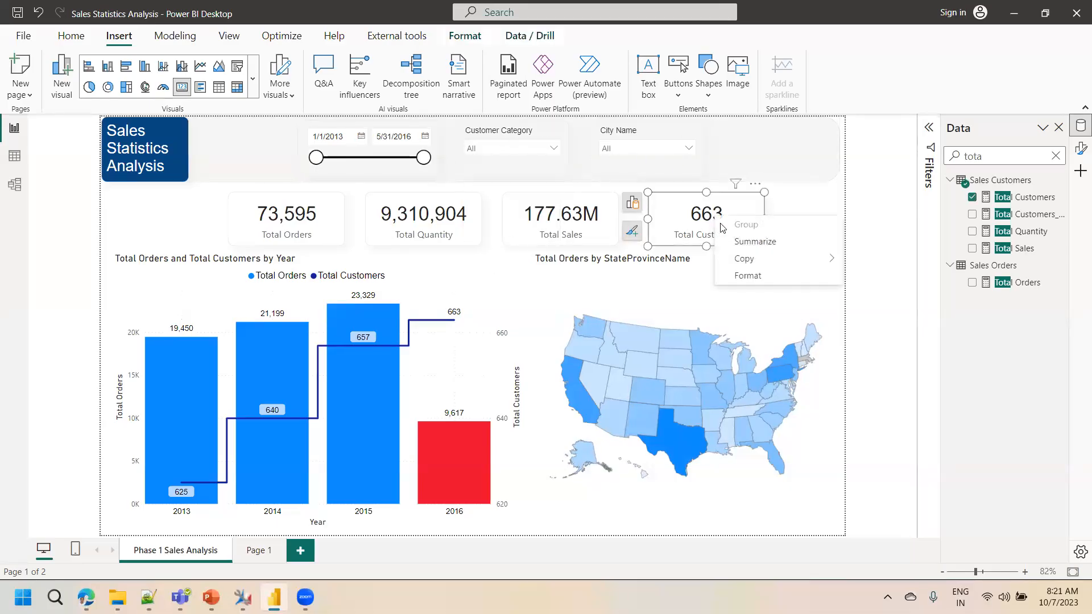
click(680, 228)
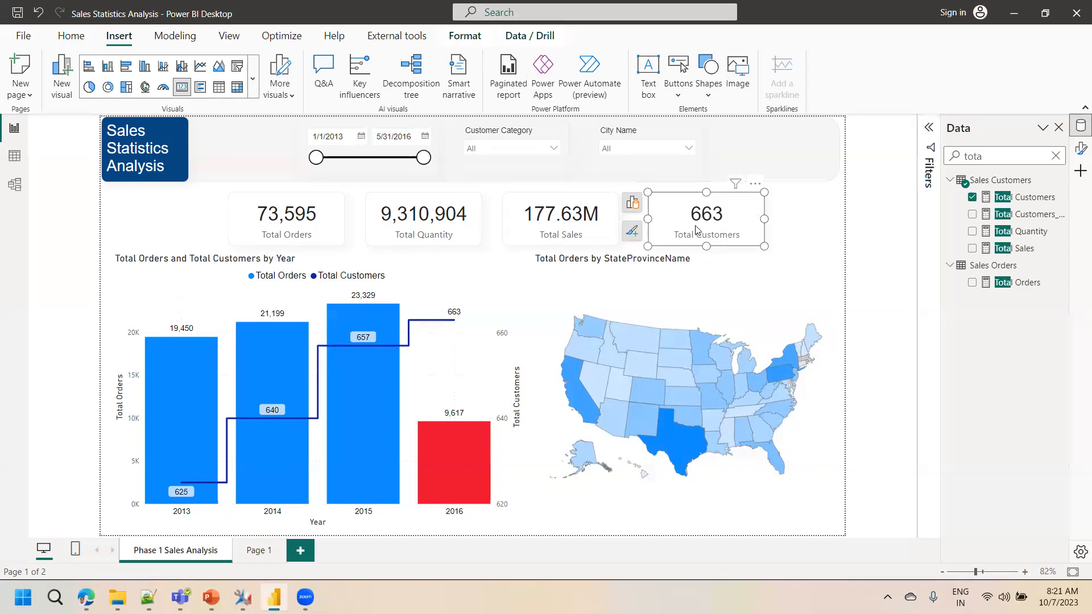
click(812, 217)
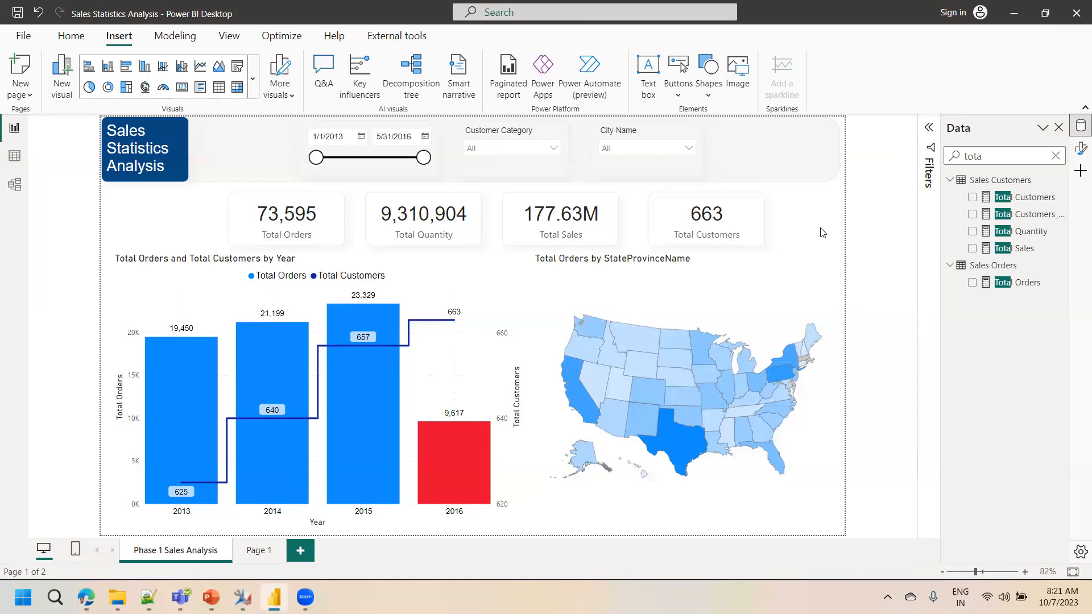
Create a new measure named Total Customers Since 2015, with blank lines ready for its formula.
click(80, 40)
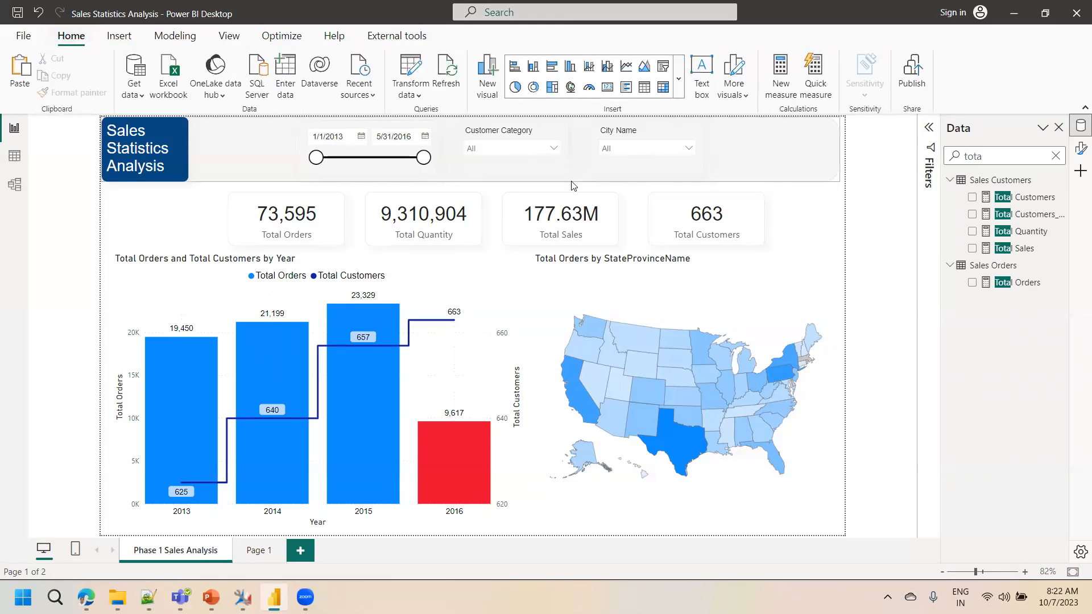
click(783, 91)
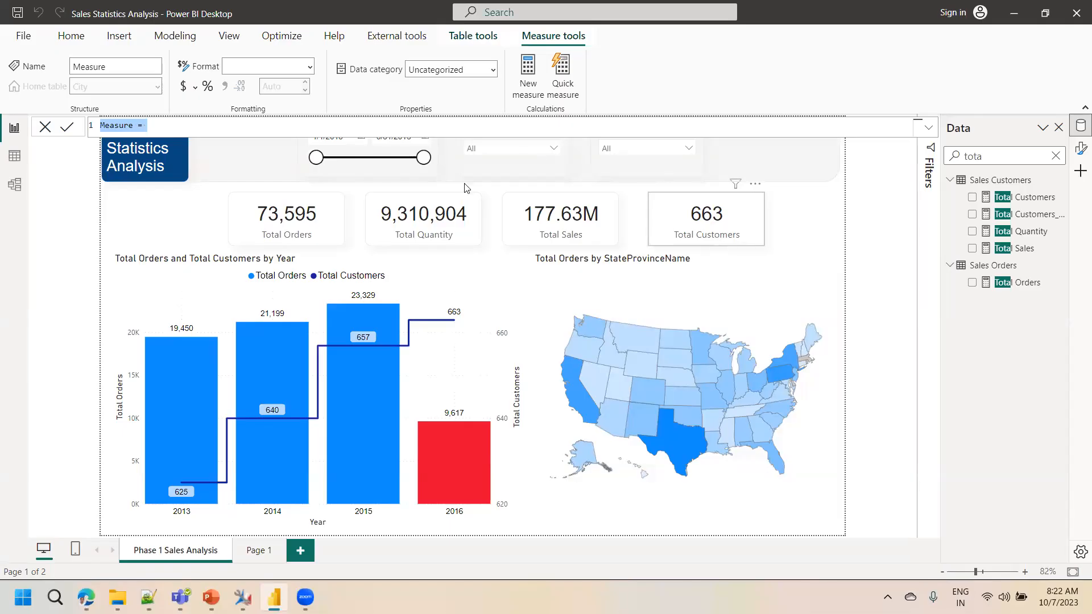
click(164, 134)
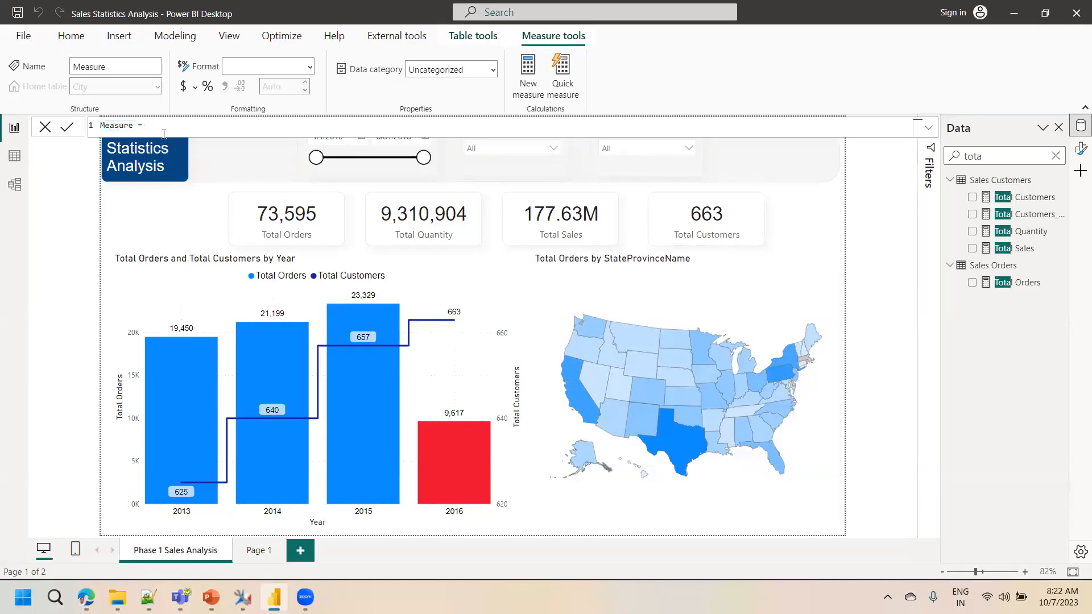
key(shift+Home)
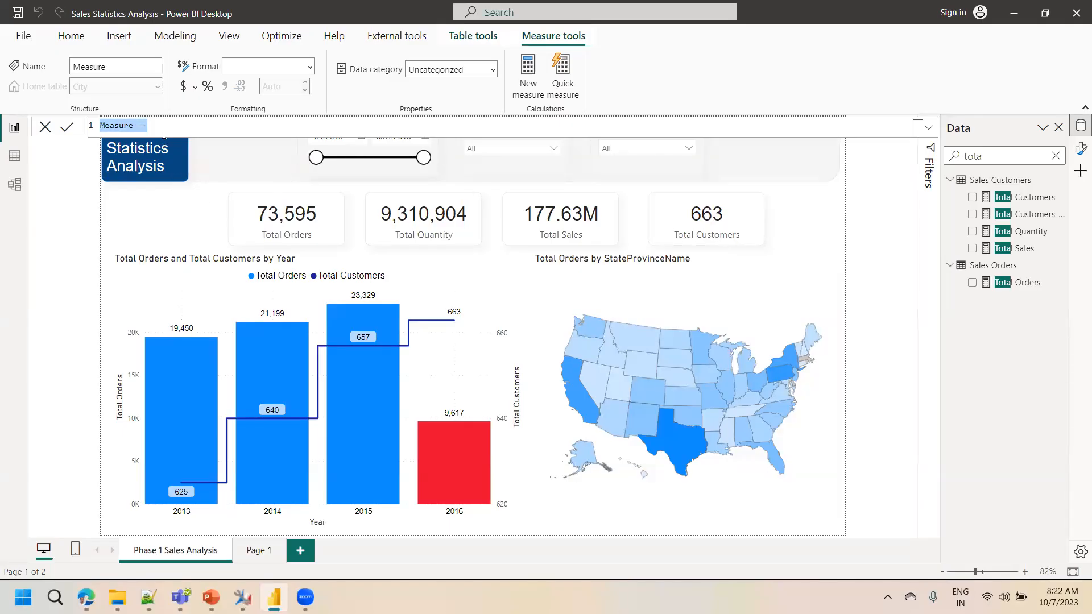
text(Customers Since 2015)
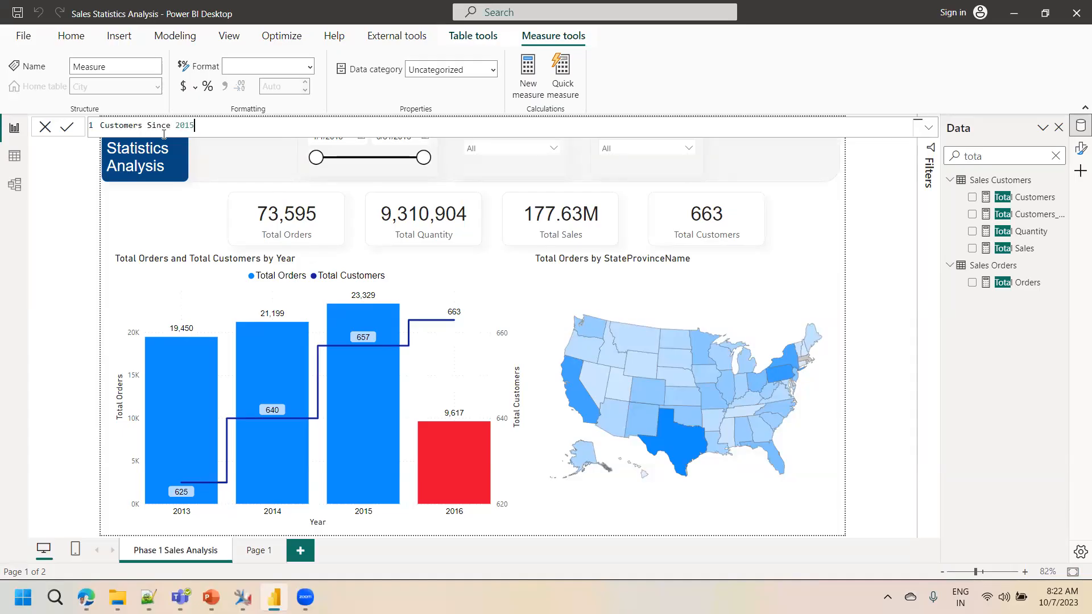
key(Home)
text(Total )
text( =)
key(shift+Return)
key(shift+Return)
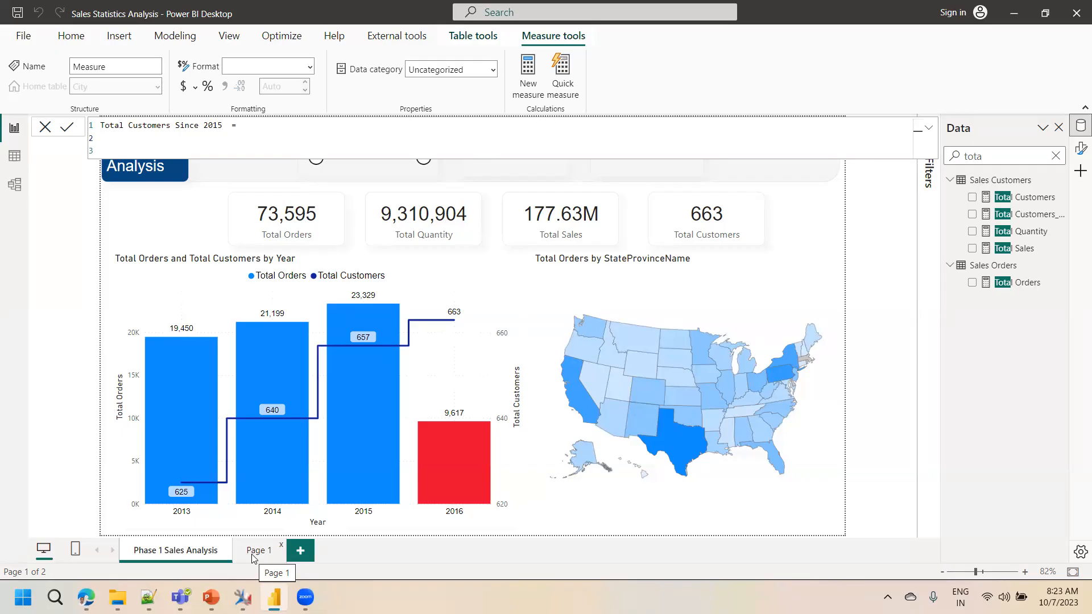
Start the measure's formula with CALCULATE and [Total Customers] as its expression, ready for a filter argument.
text(CALCULATE()
key(Tab)
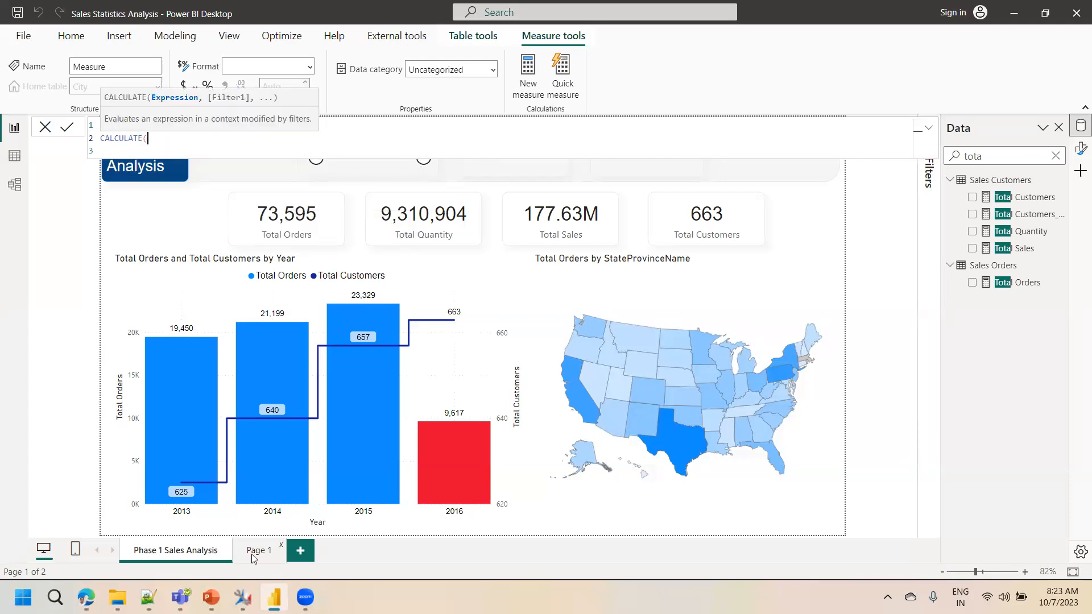
text(t)
text(al)
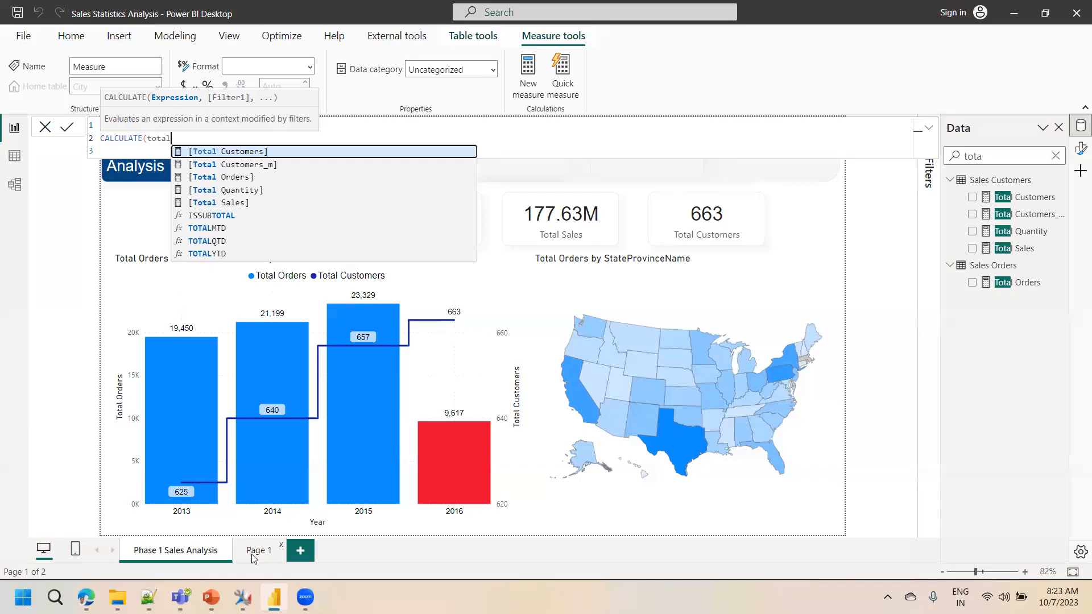
key(Tab)
text(,)
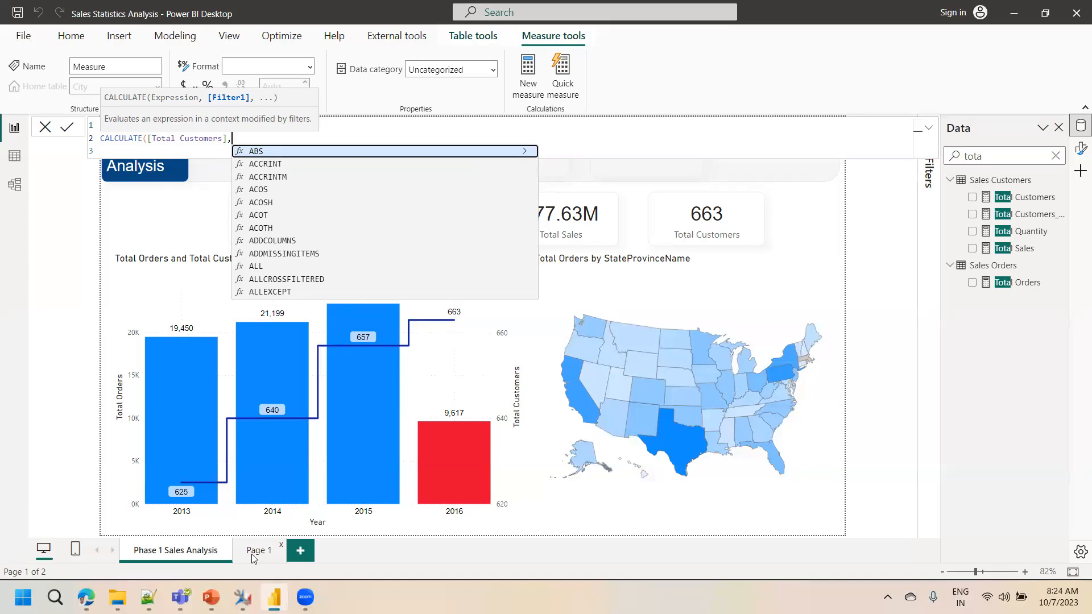
Enter YEAR(Date_D[Date] as the start of the CALCULATE filter argument.
text(yra)
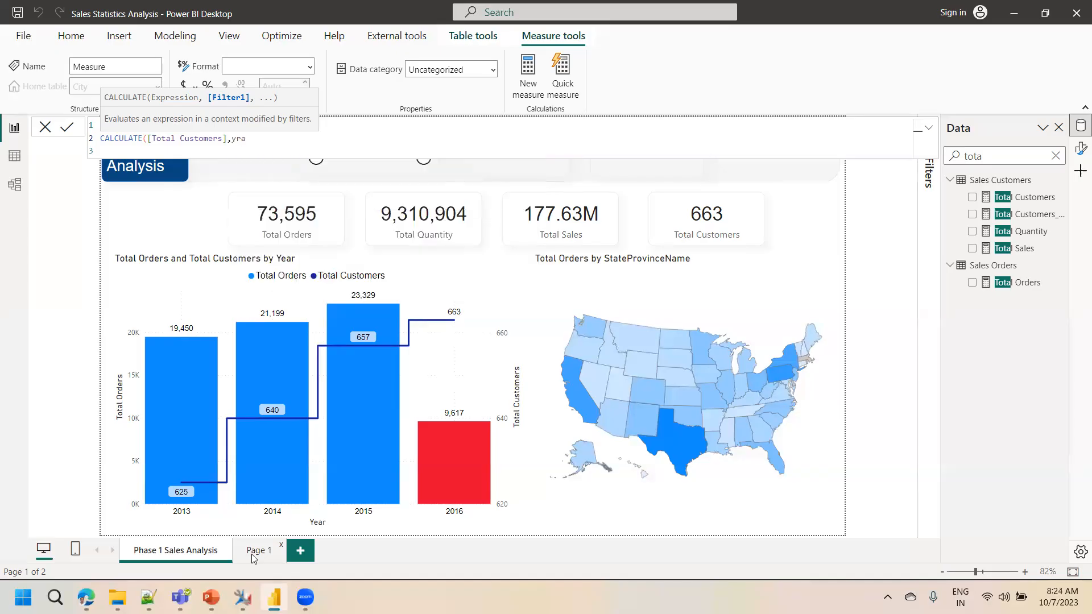
key(BackSpace)
key(BackSpace)
text(ea)
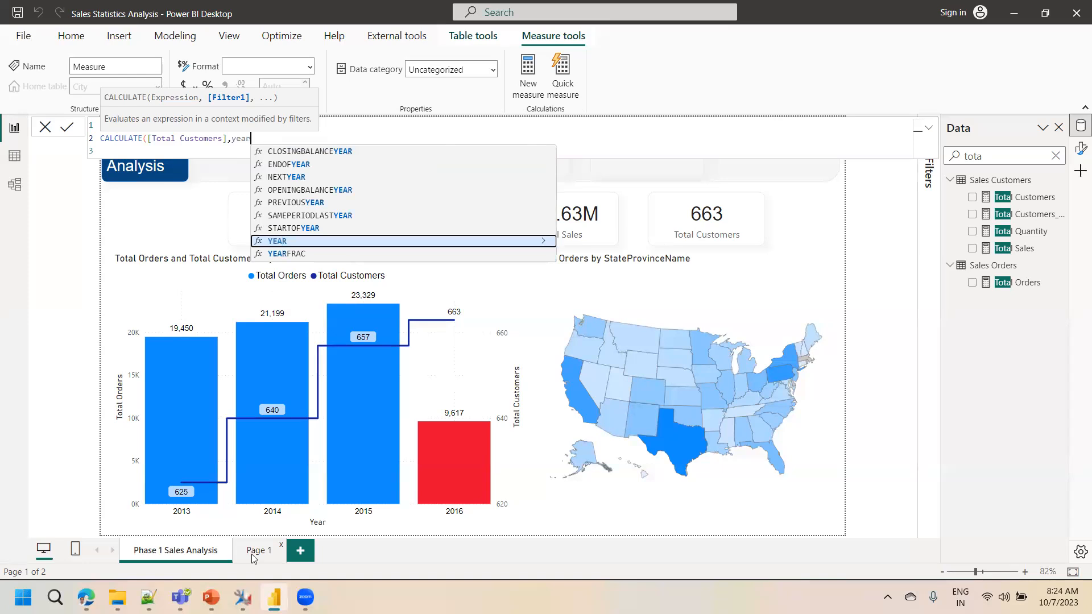
key(Tab)
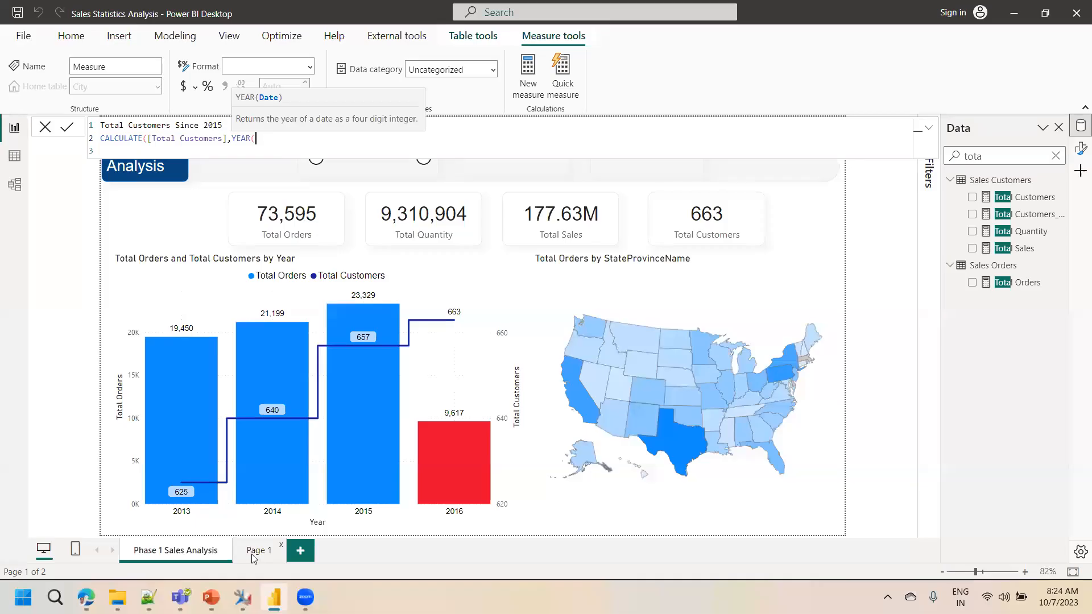
text(order)
key(BackSpace)
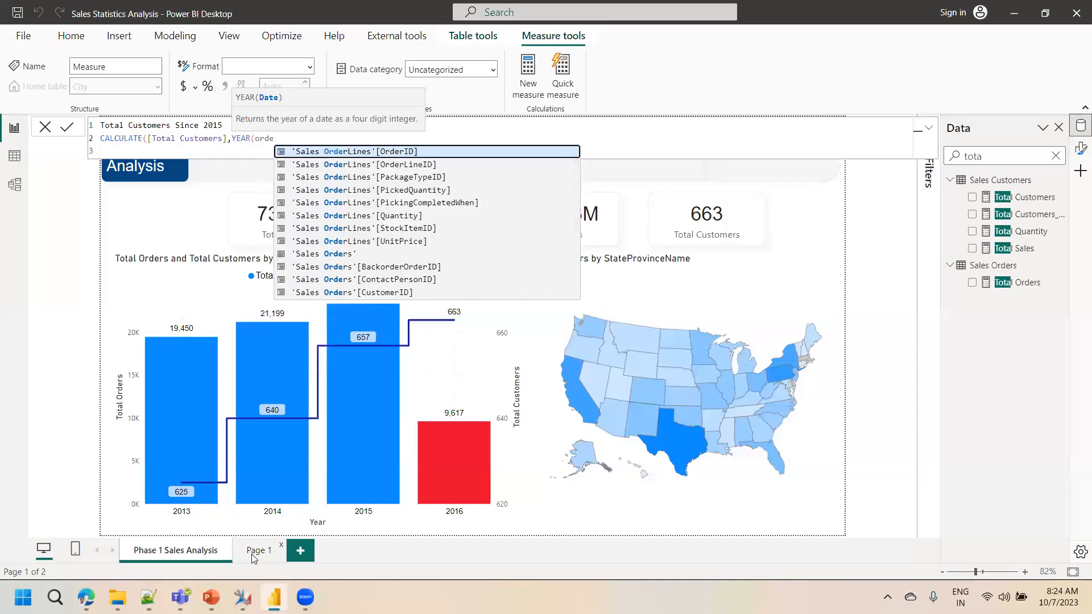
text(d)
key(BackSpace)
key(BackSpace)
key(BackSpace)
key(BackSpace)
key(BackSpace)
text(date)
key(Down)
key(Down)
key(Tab)
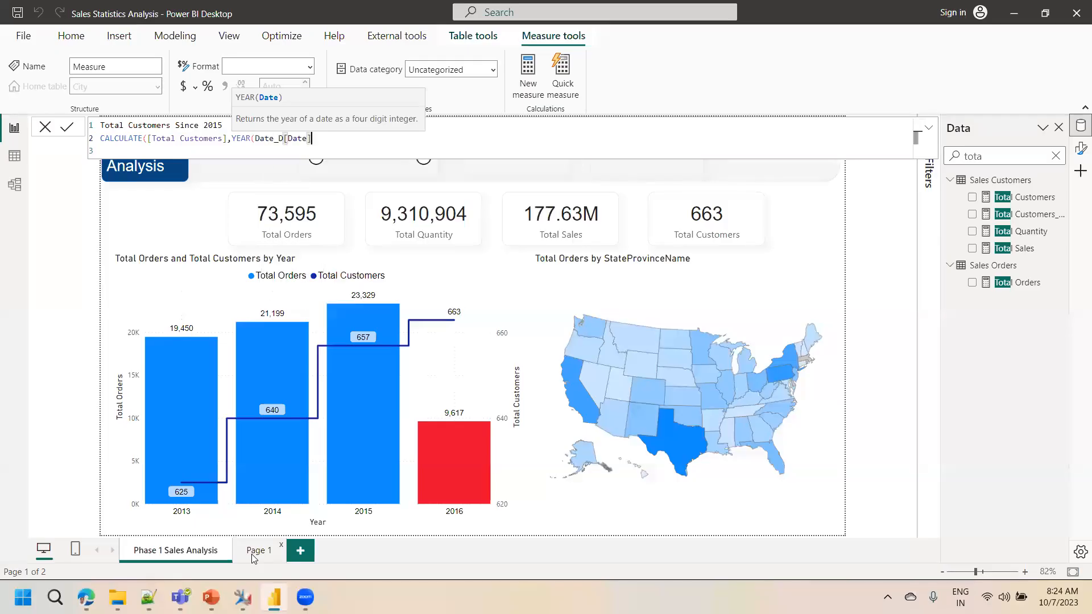
Complete the filter condition as YEAR(Date_D[Date])>=2015, close the CALCULATE function and commit the measure.
text()>)
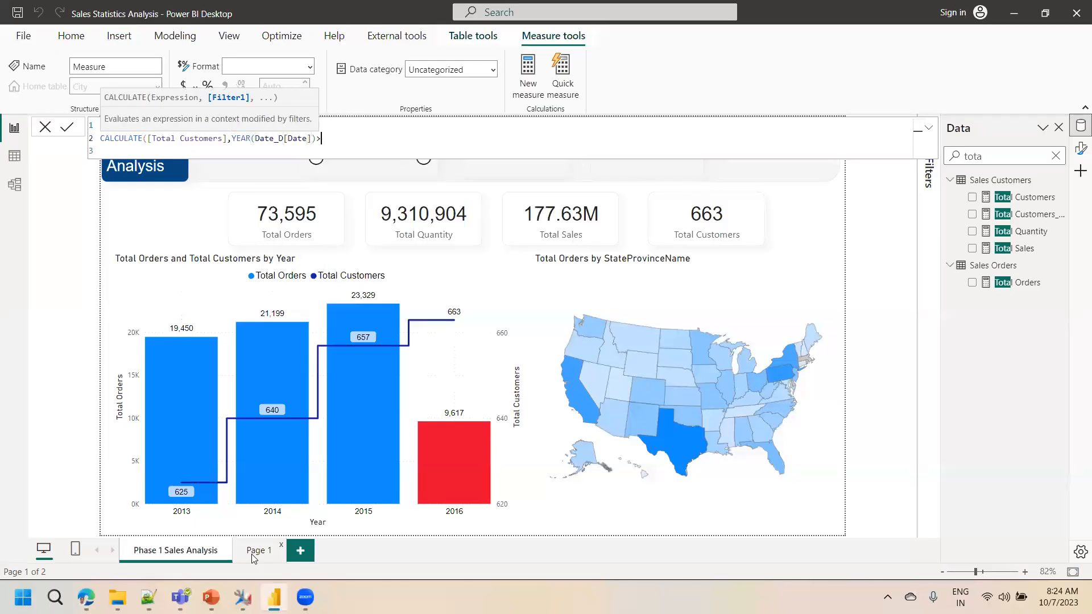
text(201)
text(5)
text(=)
key(End)
text())
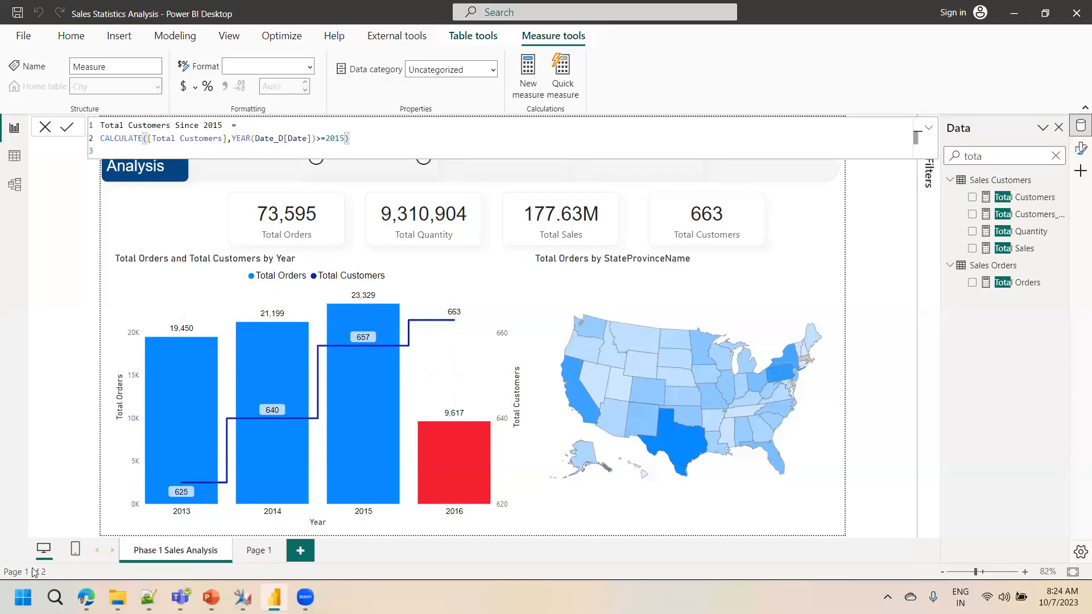
click(67, 137)
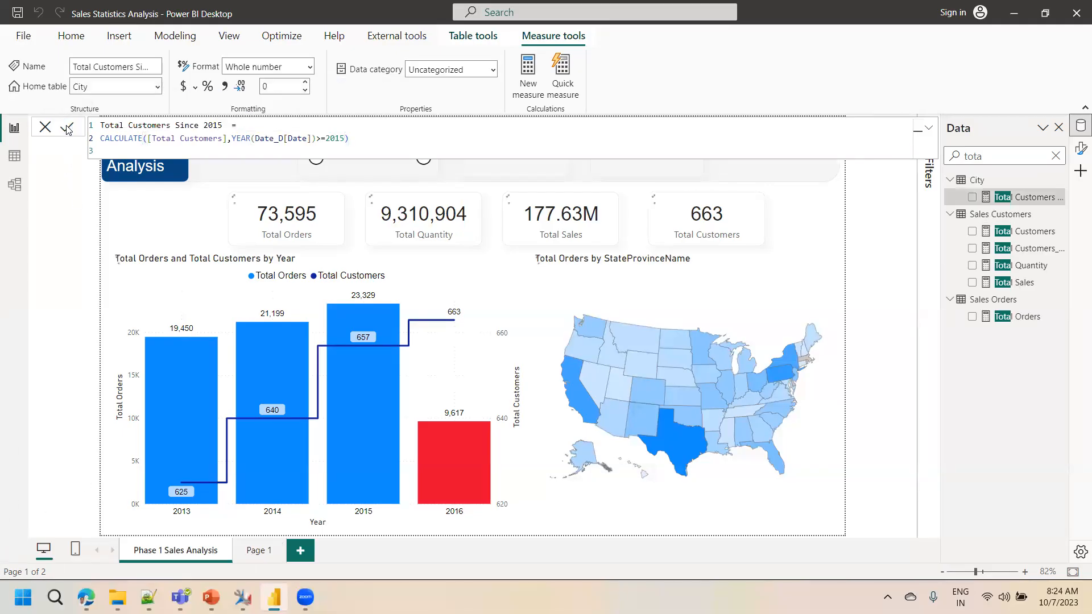
Find the Total Customers Since 2015 measure by searching for total, place it on Page 1 as a card and shrink the card.
click(255, 552)
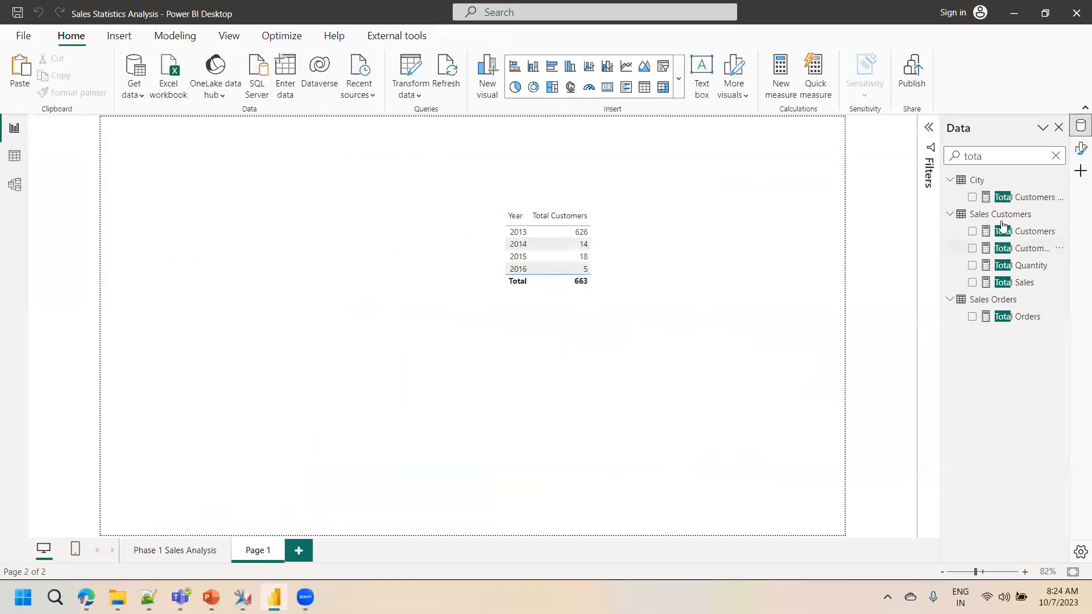
key(BackSpace)
key(BackSpace)
key(BackSpace)
key(BackSpace)
text(cust)
key(BackSpace)
key(BackSpace)
key(BackSpace)
key(BackSpace)
text(total)
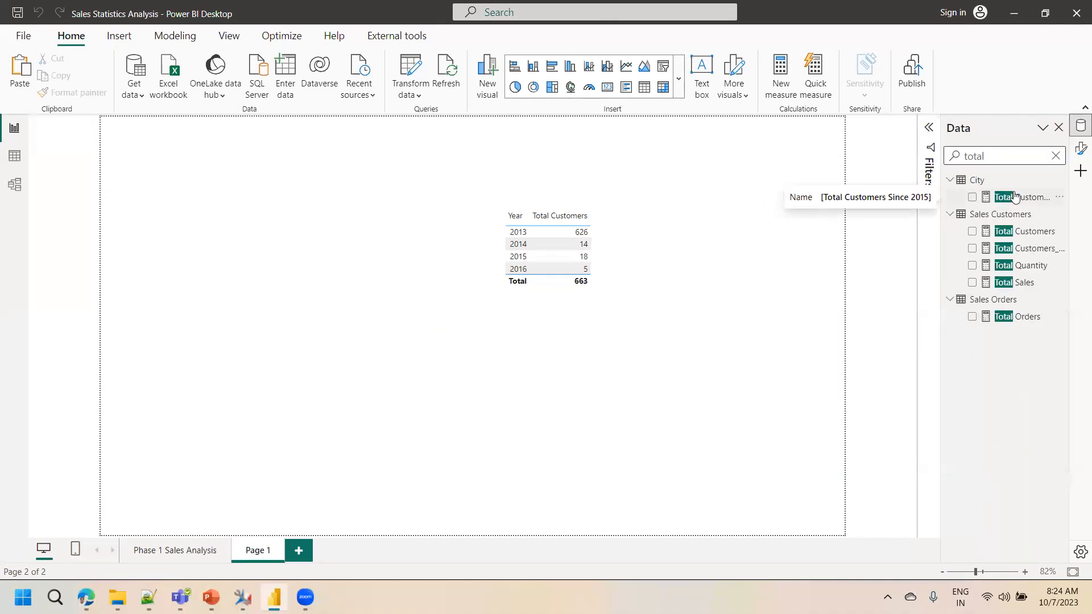
drag(1015, 196, 281, 244)
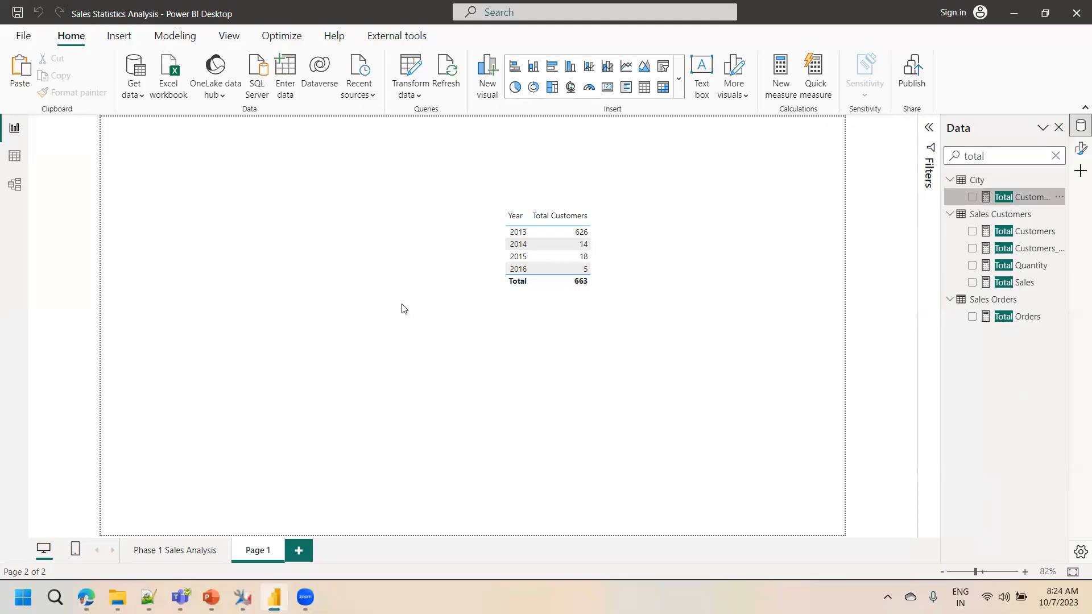
drag(347, 357, 304, 336)
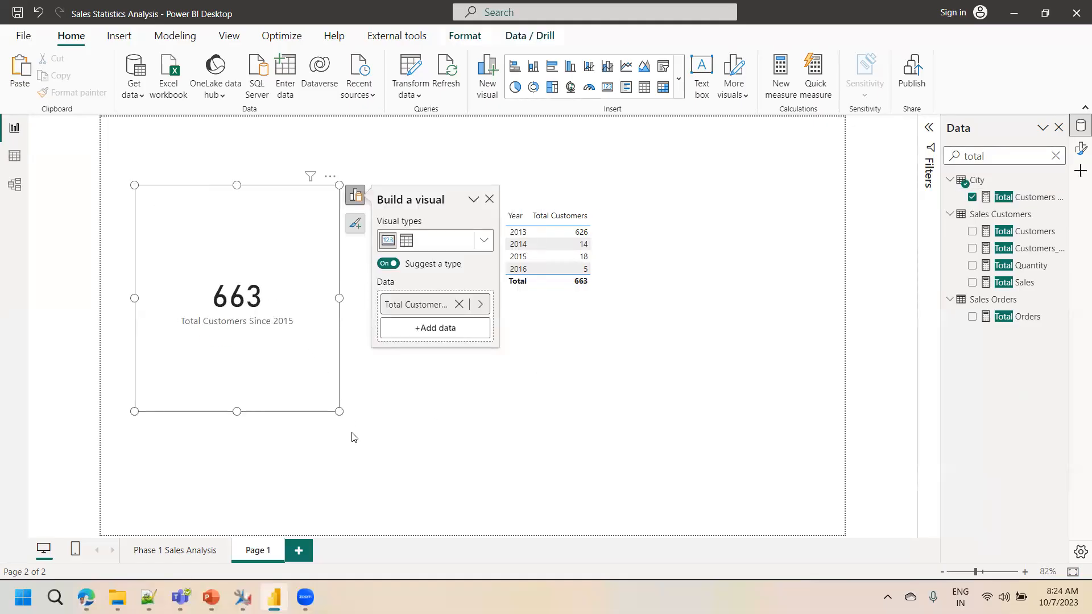
drag(339, 410, 316, 278)
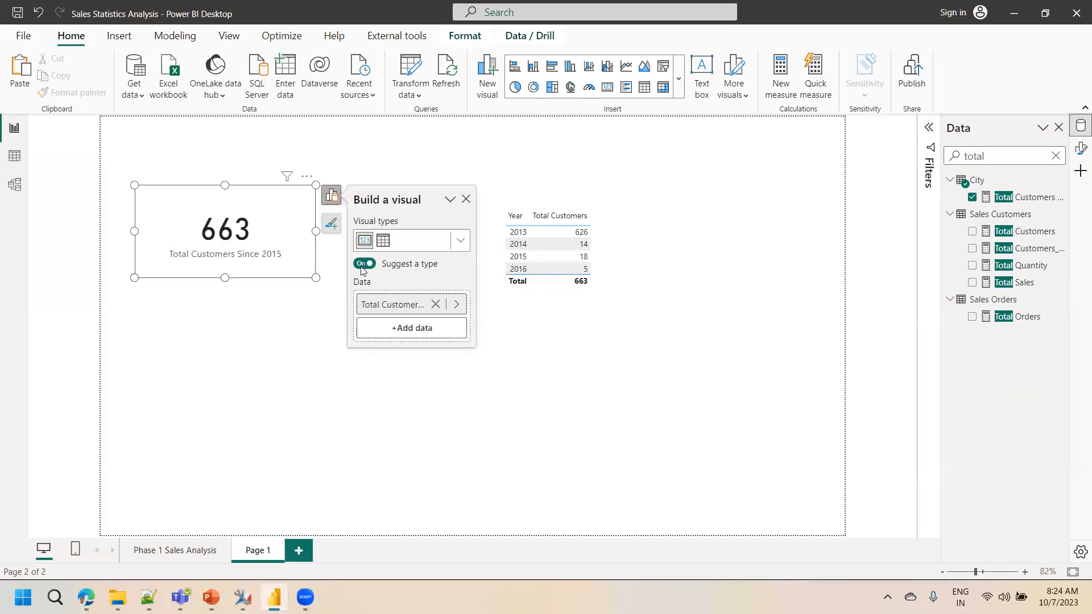
Open the formula of the Total Customers Since 2015 measure and enlarge its text to review the filter condition.
click(1015, 197)
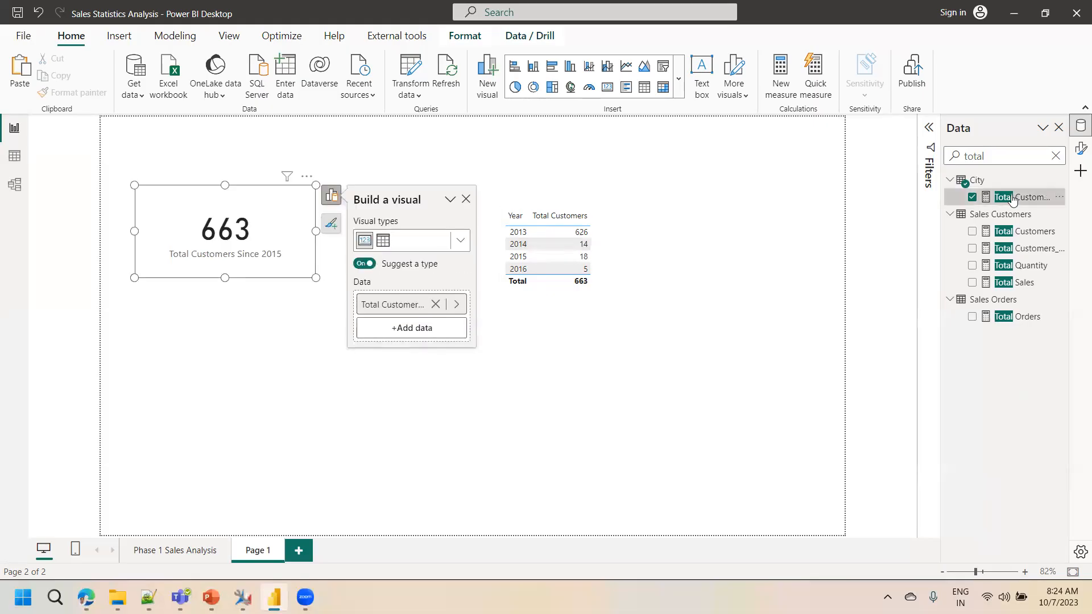
click(341, 141)
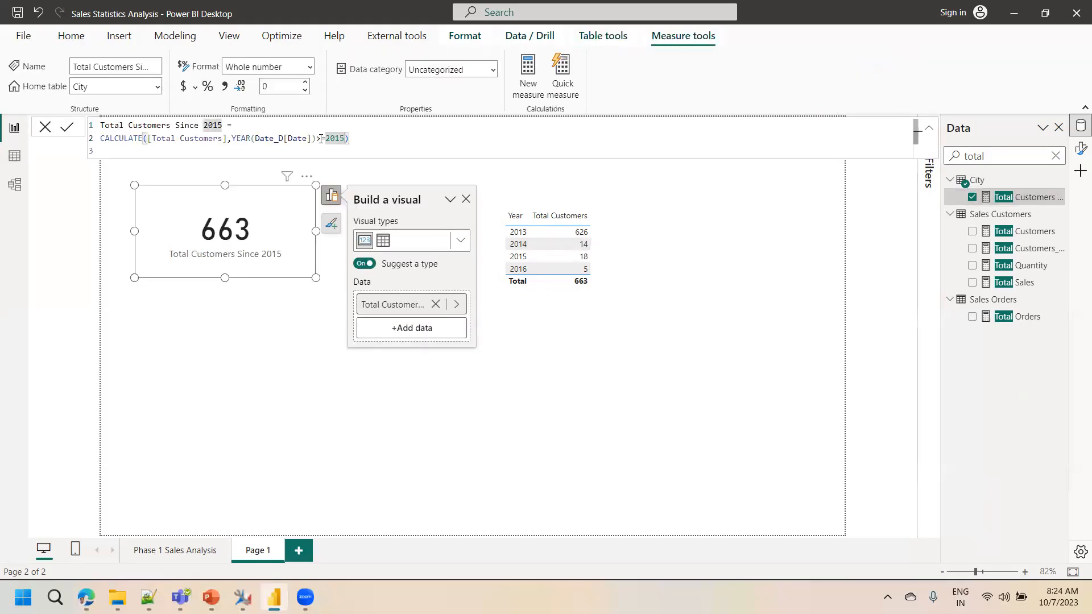
scroll(321, 138, up, 3)
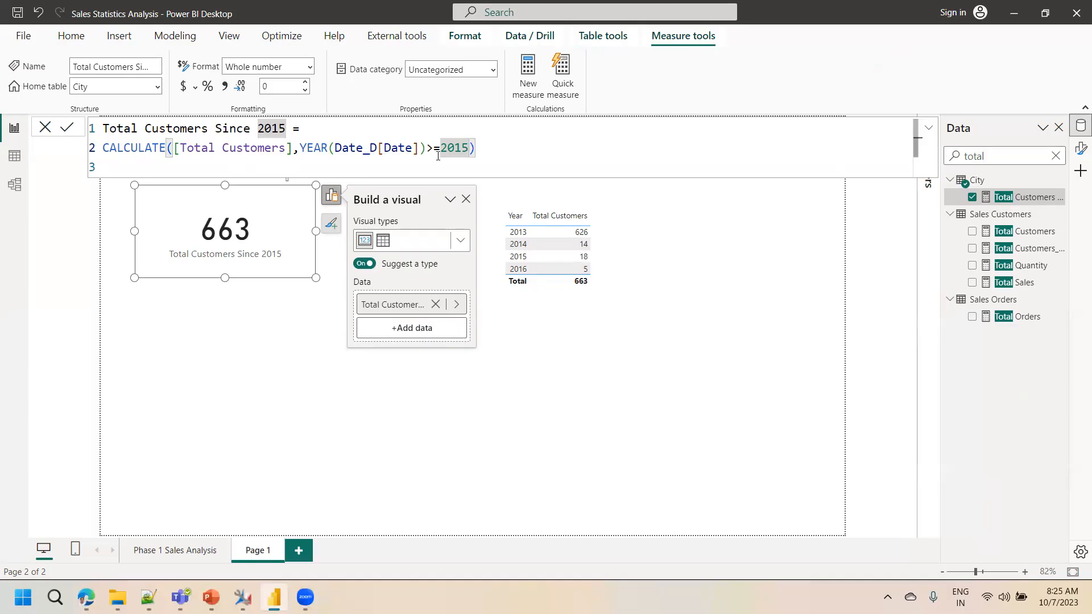
Add a calculated column named Year to the Date_D table with the formula YEAR(Date_D[Date]).
click(15, 158)
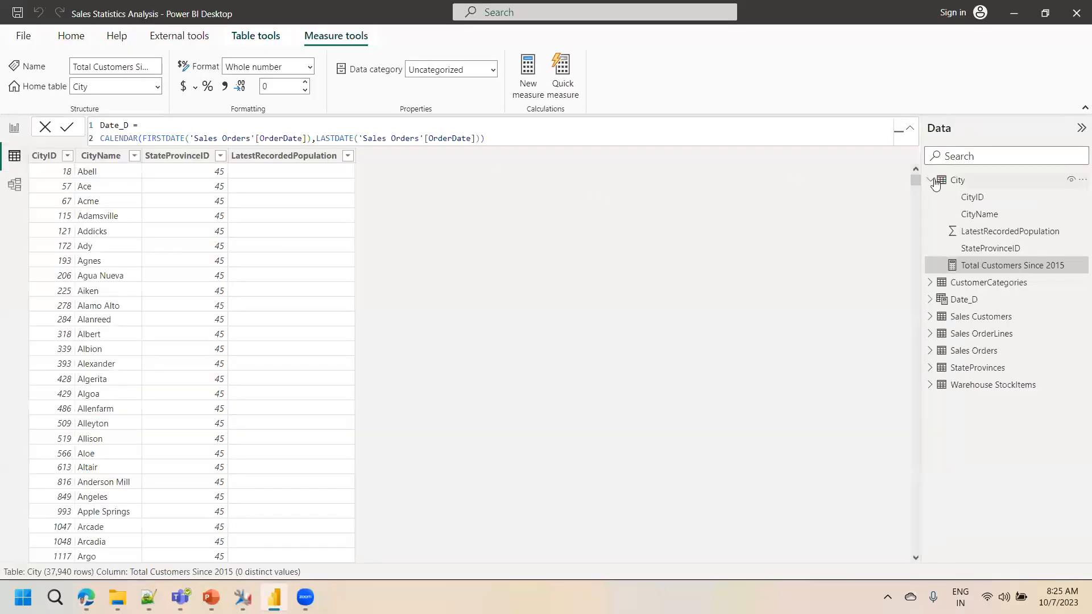
click(966, 299)
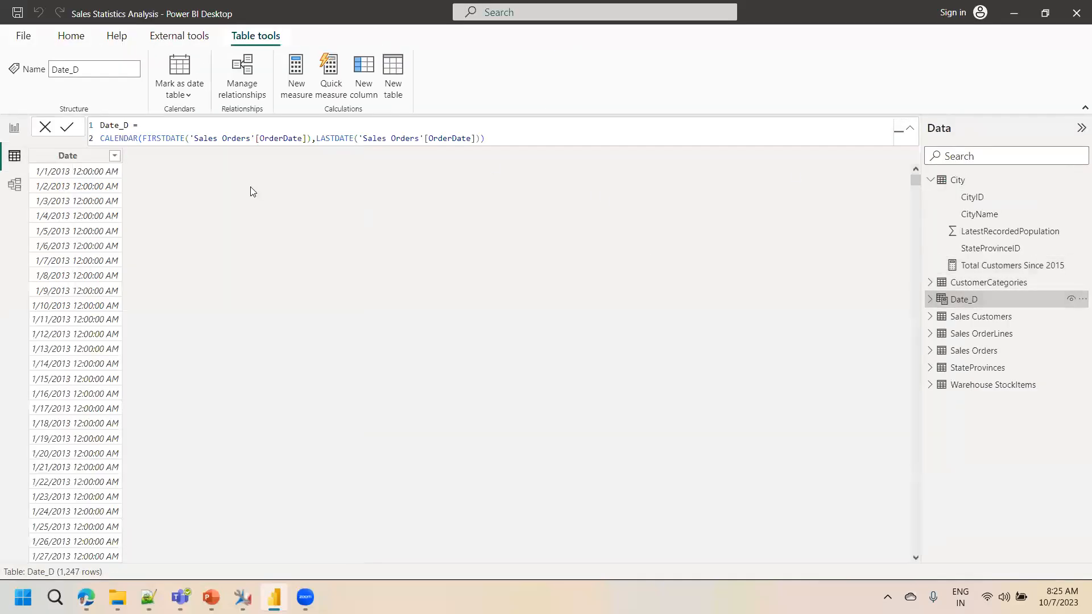
click(68, 159)
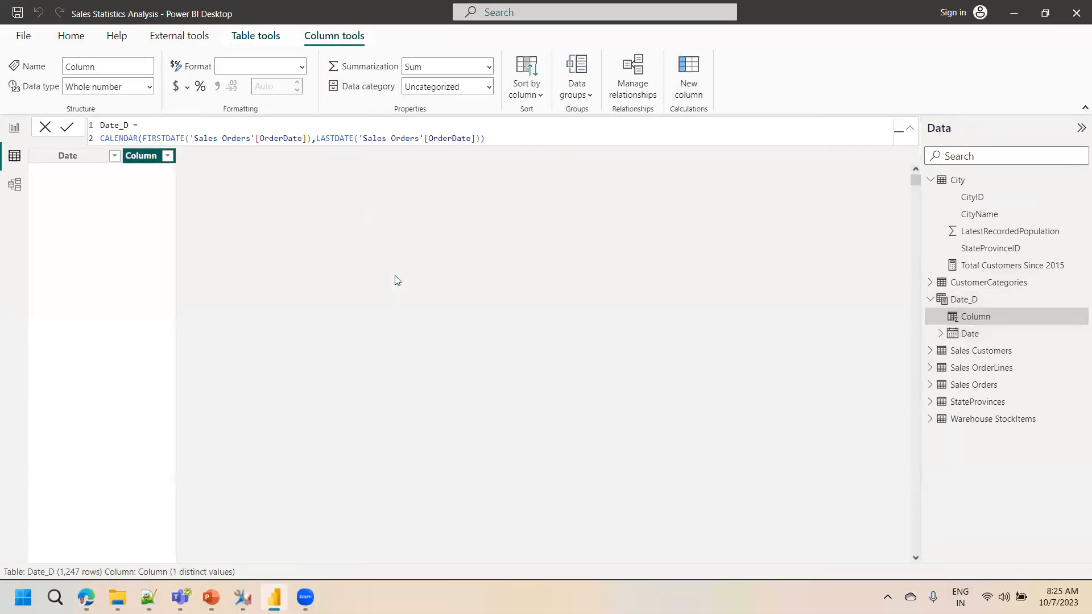
text(Year )
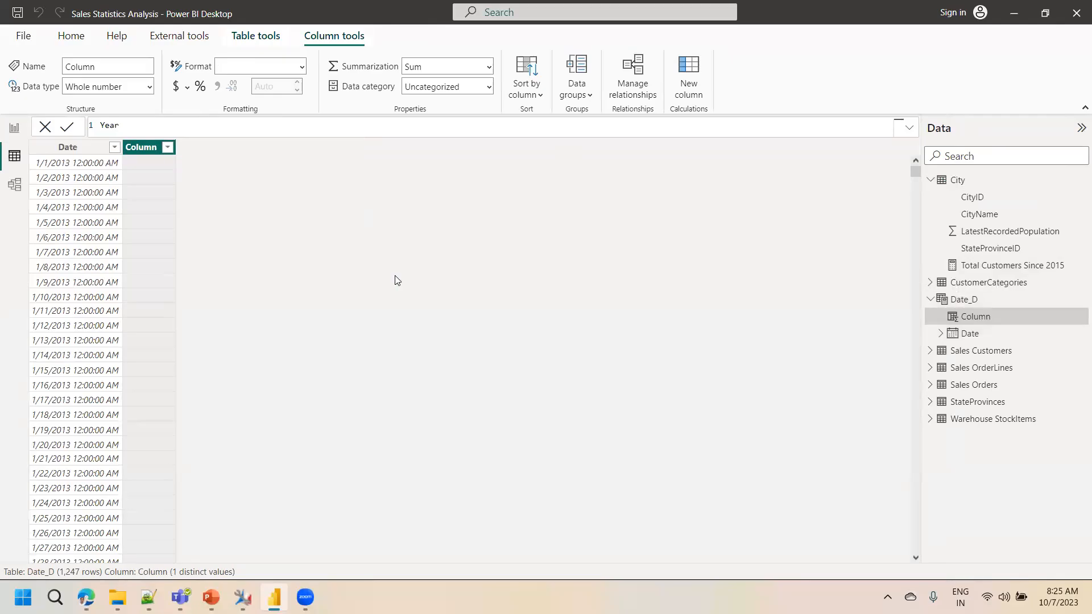
text(=YEAR(date)
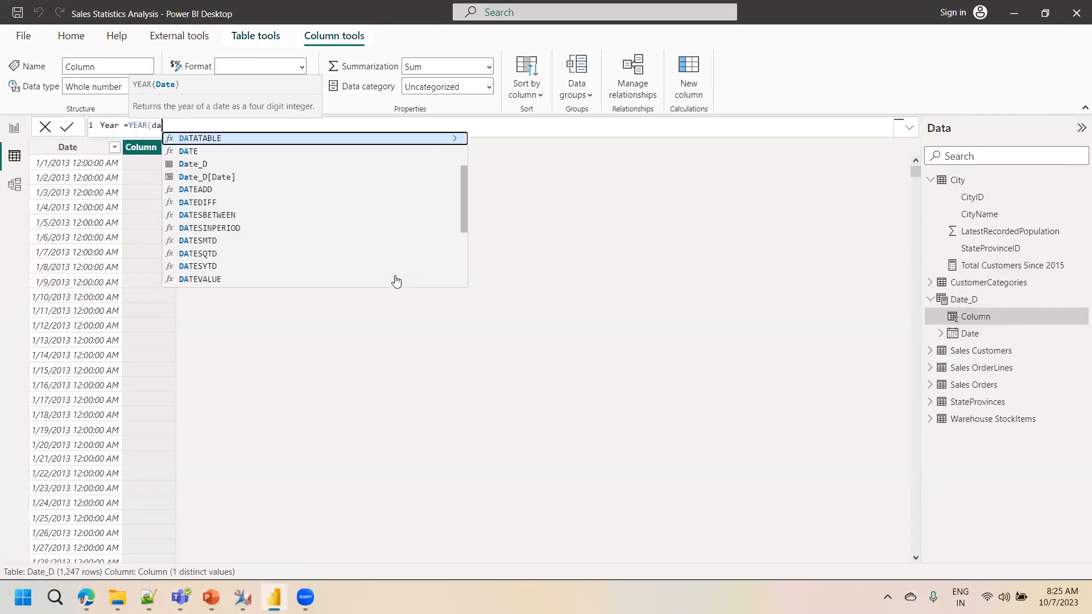
key(Down)
key(Down)
key(Tab)
text())
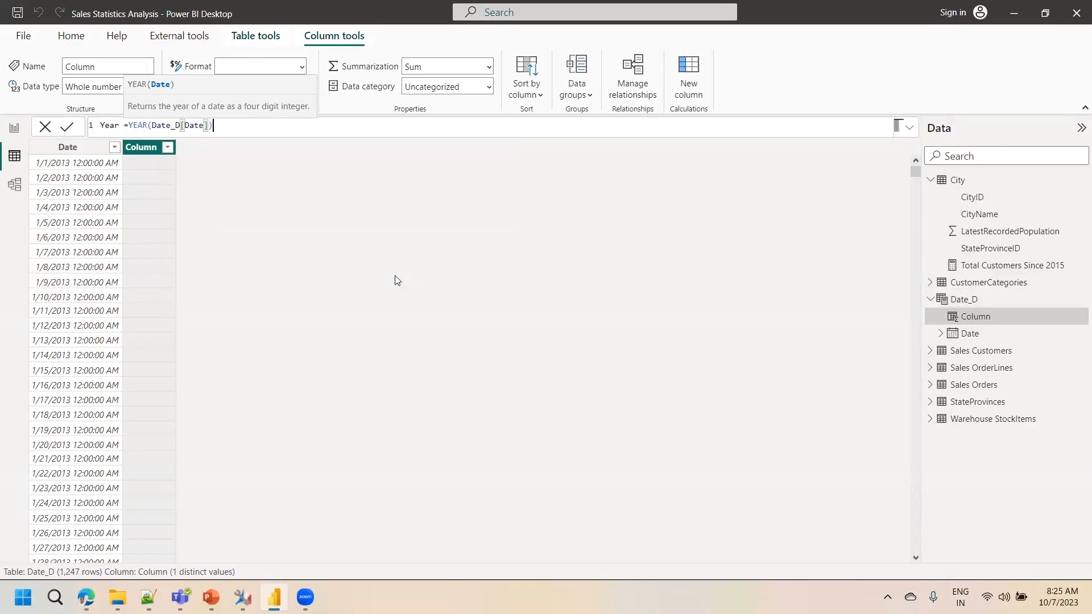
click(67, 127)
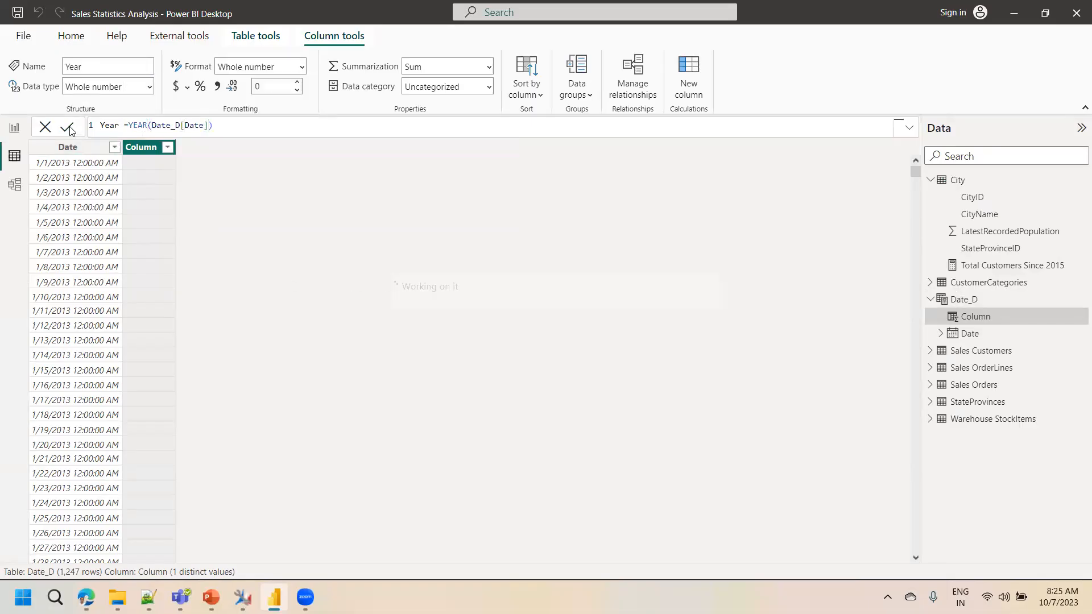
Replace the filter in the Total Customers Since 2015 measure with Date_D[Year]>=2015 and commit the formula.
click(14, 127)
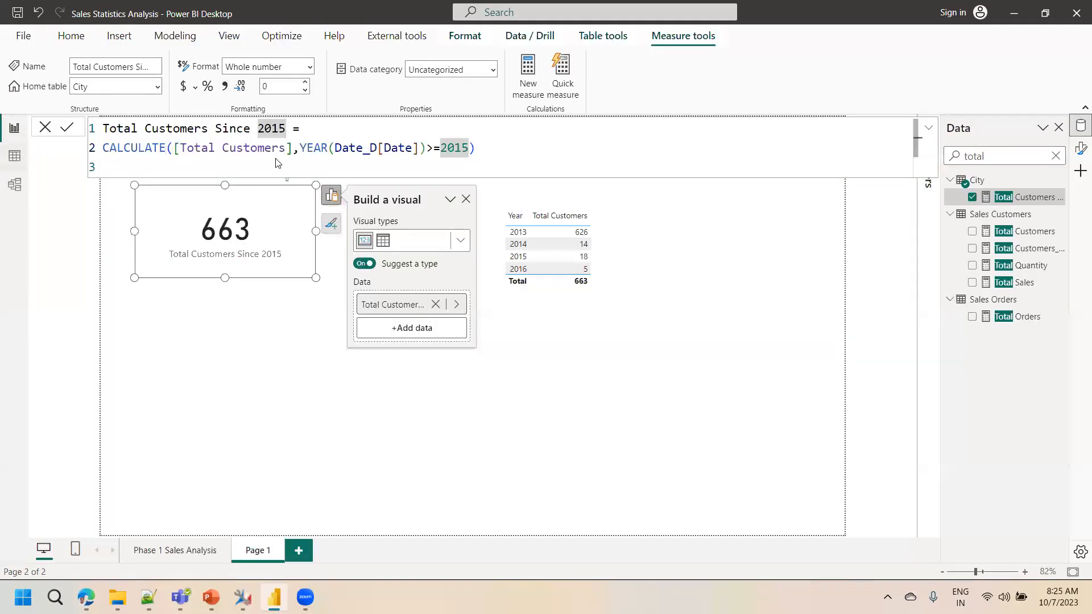
click(1021, 198)
drag(469, 147, 300, 149)
key(BackSpace)
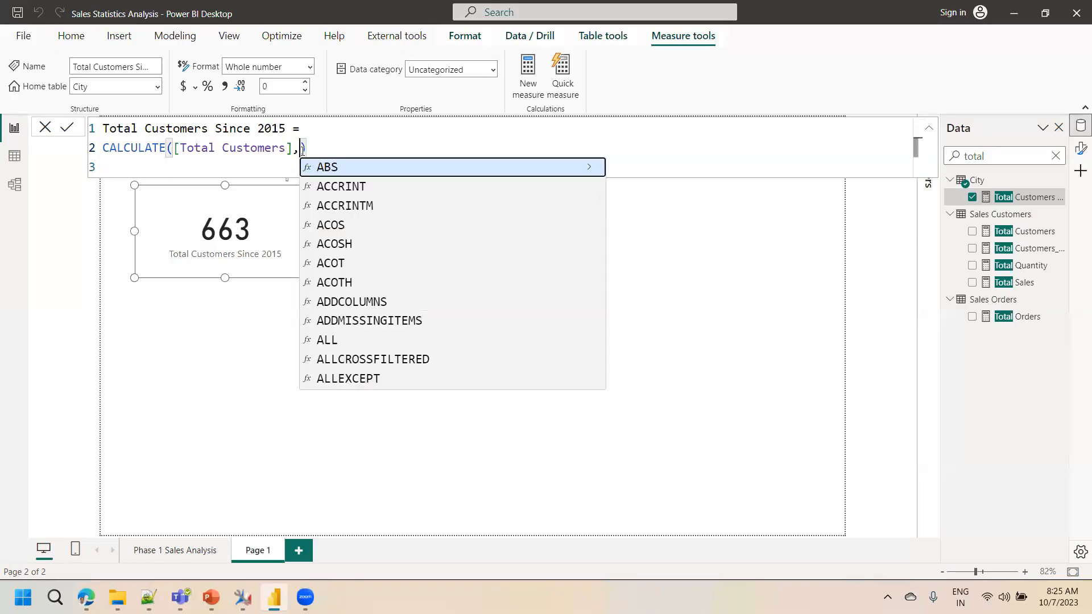
text(date)
key(Down)
key(Down)
key(Down)
key(Tab)
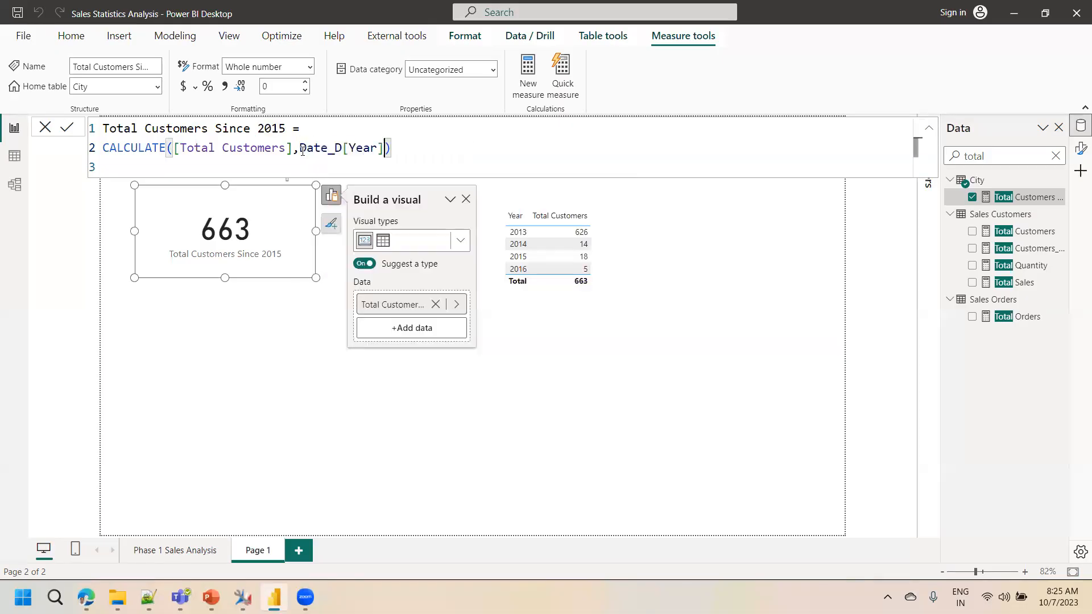
text(>=2015)
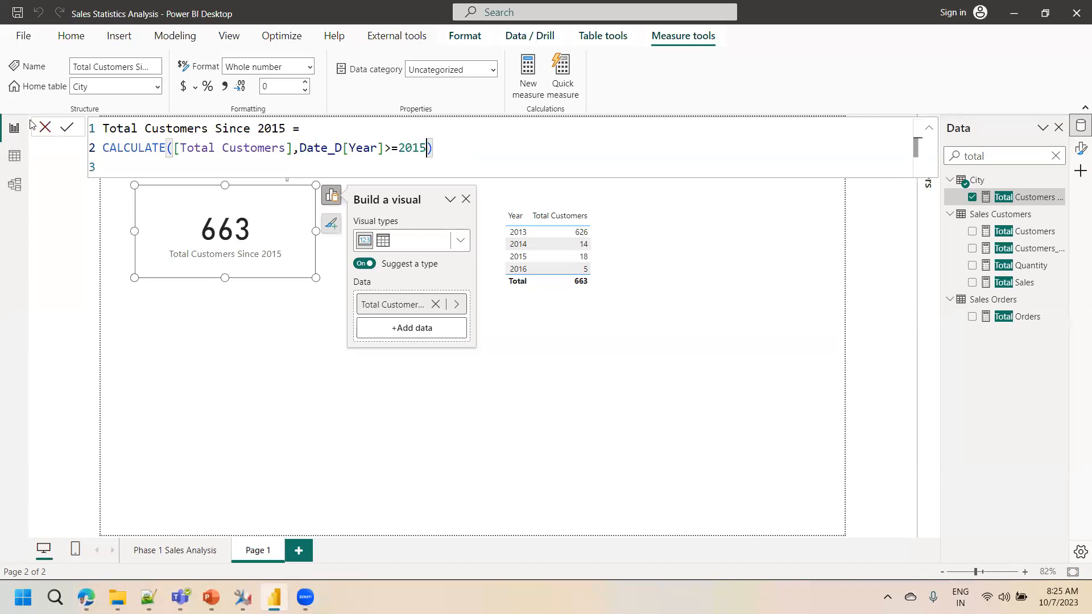
click(68, 128)
click(68, 130)
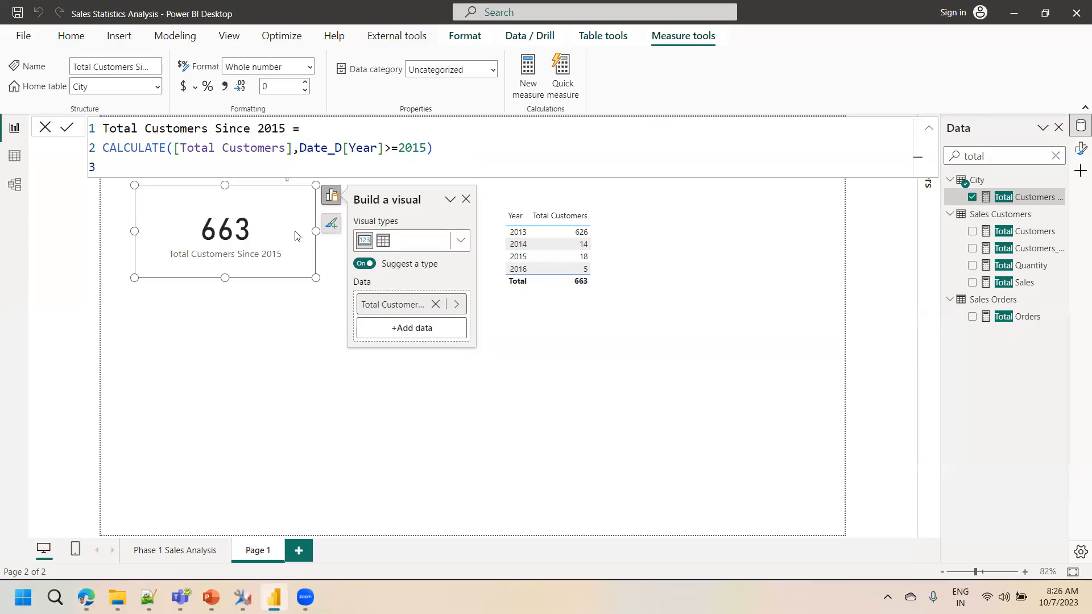
Examine the model relationships between Date_D, Sales Orders and Sales Customers alongside the Total Customers Since 2015 card on Page 1.
key(alt+space)
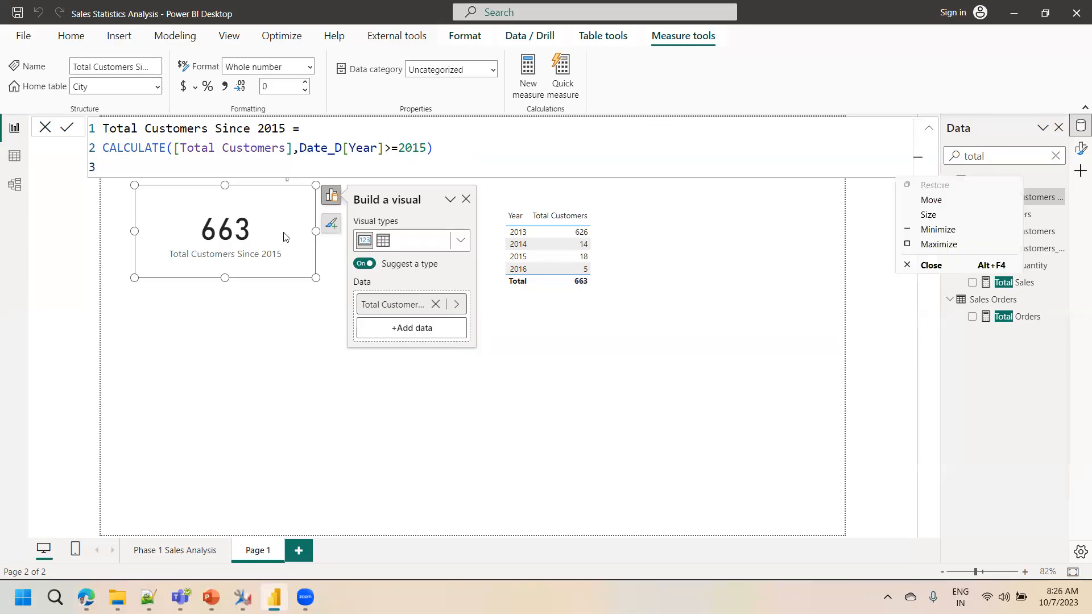
click(17, 184)
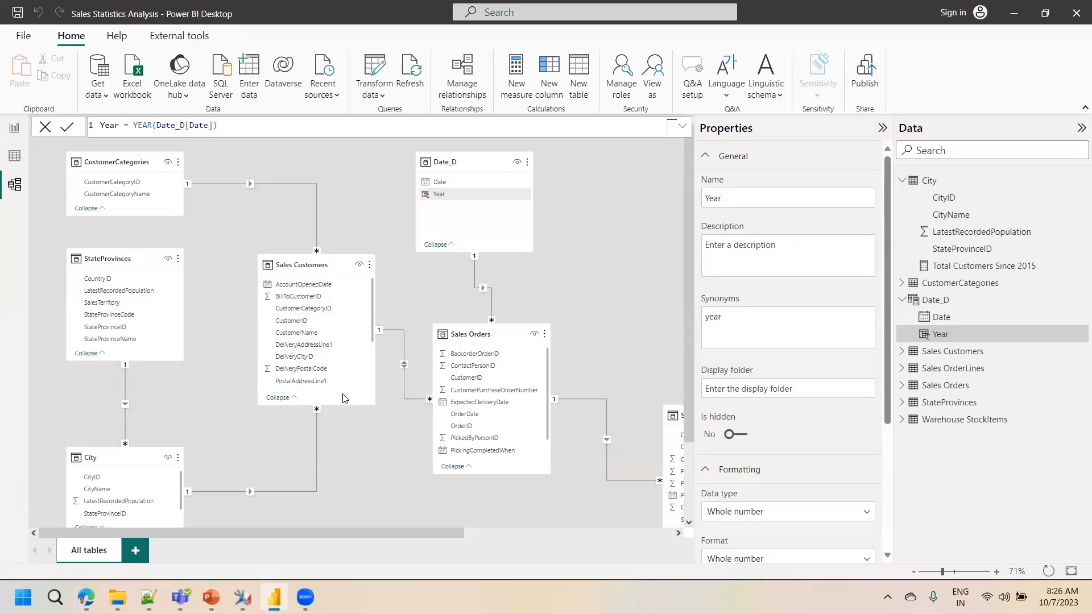
click(15, 130)
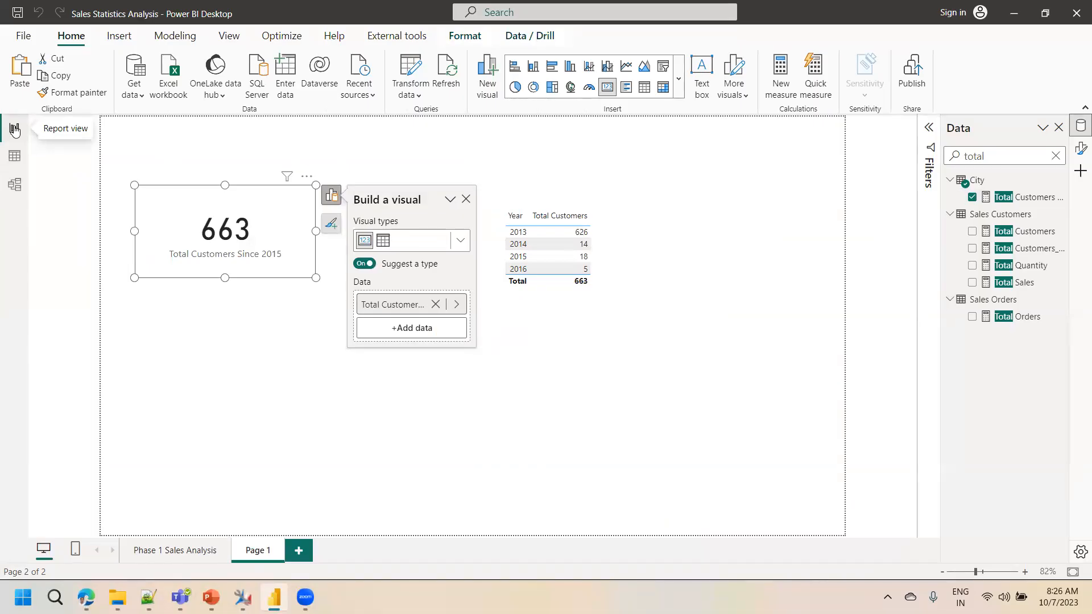
click(14, 185)
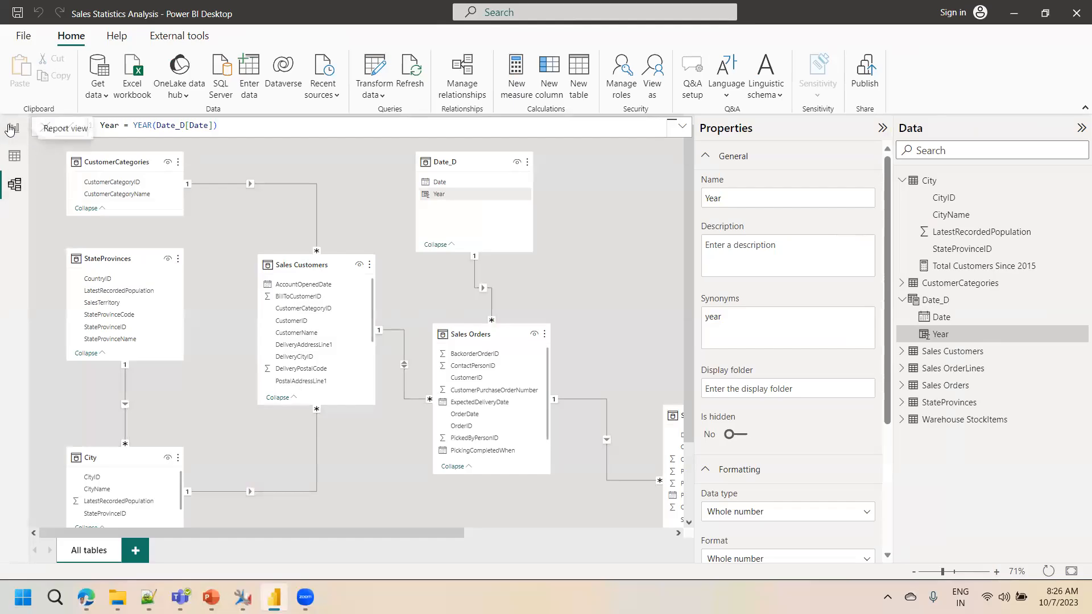
Review the year filter in the Total Customers Since 2015 measure, then inspect the Date_D table and the AccountOpenedDate column of Sales Customers.
click(12, 128)
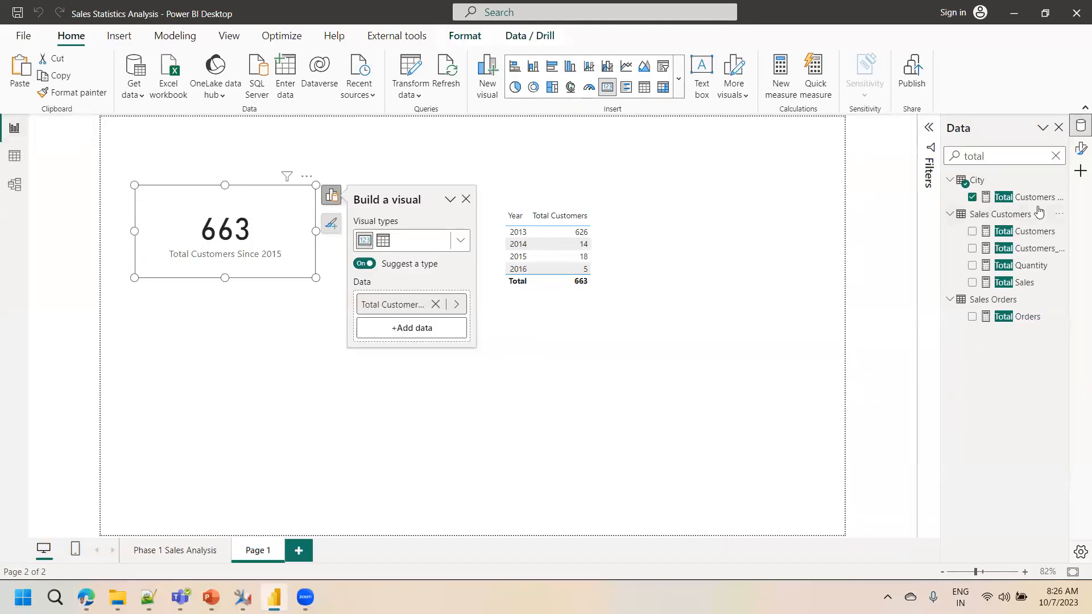
click(1021, 197)
drag(432, 148, 299, 148)
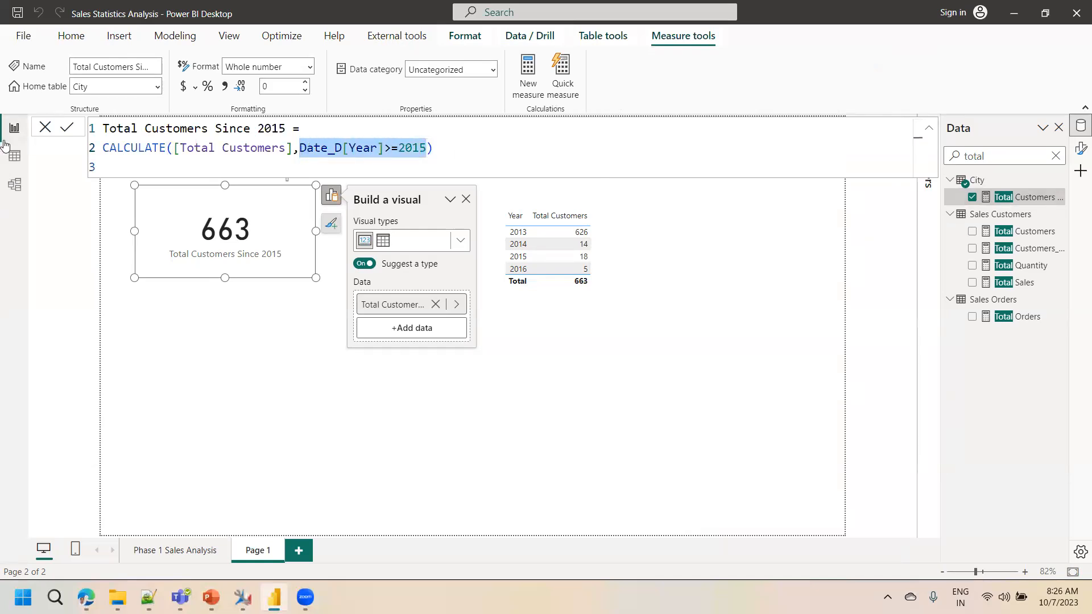
click(13, 159)
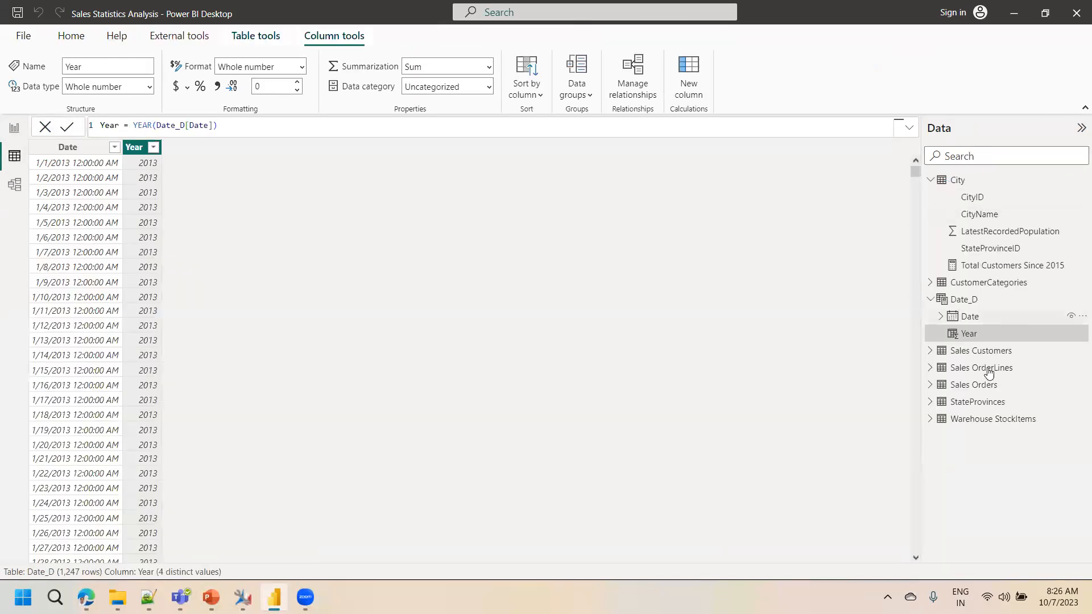
click(982, 351)
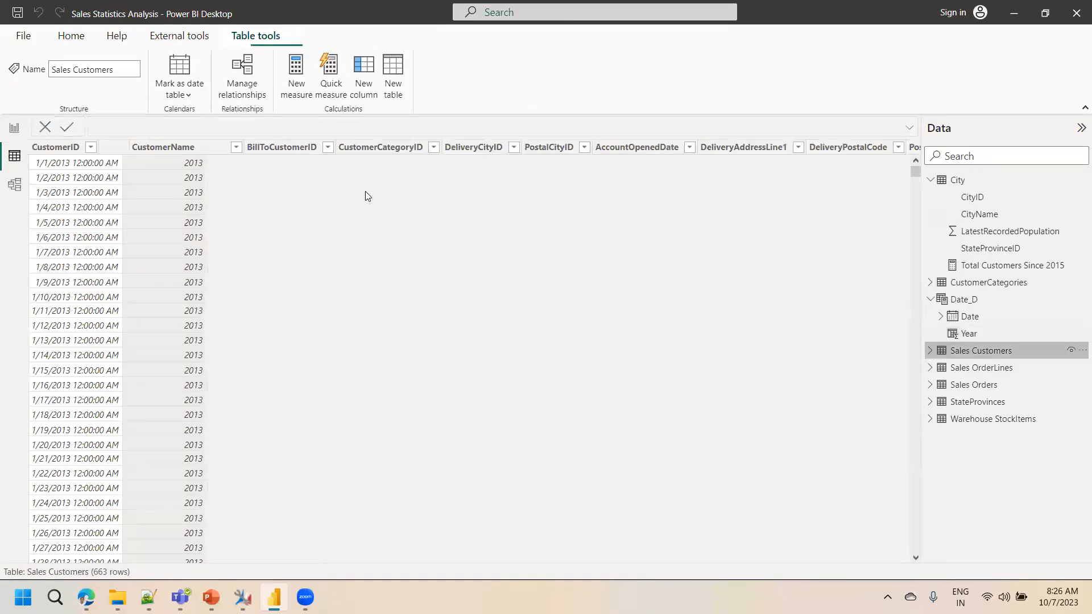
click(634, 149)
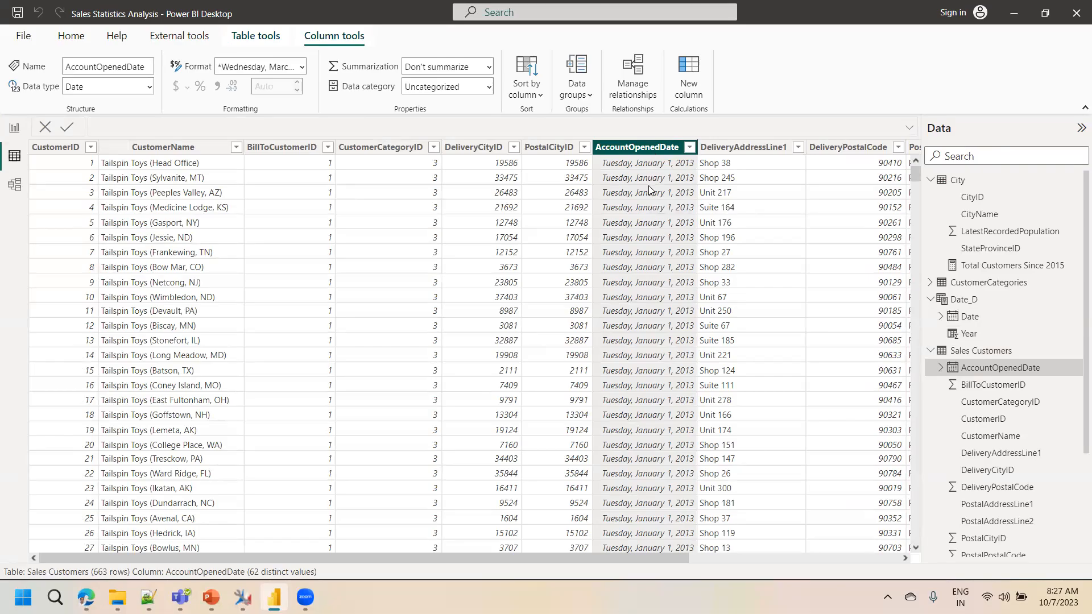
Replace the filter in the Total Customers Since 2015 measure with YEAR('Sales Customers'[AccountOpenedDate])>=2015 and commit the formula.
click(13, 128)
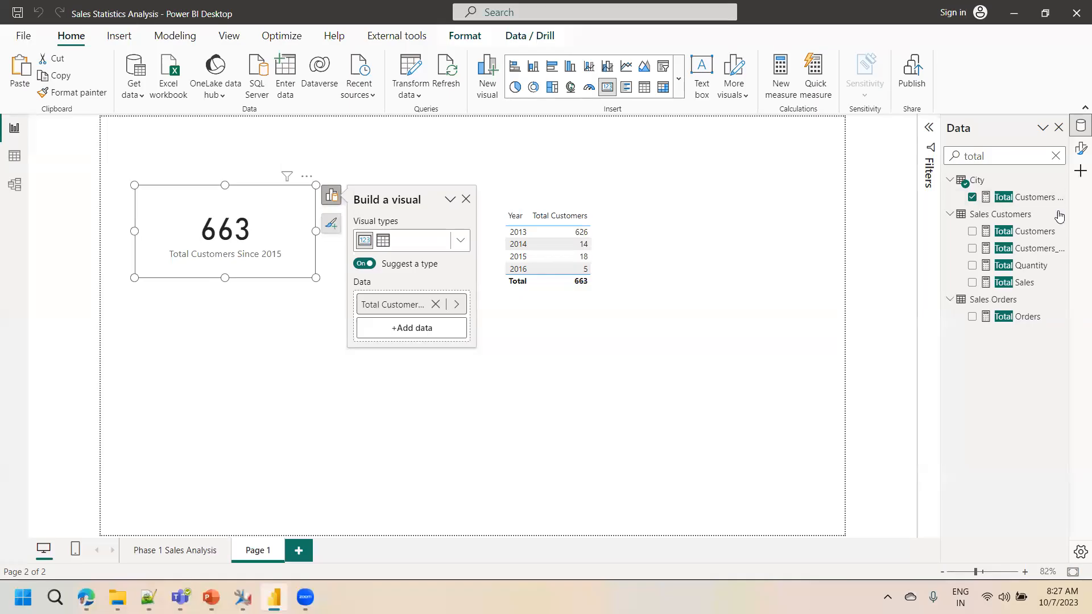
click(1026, 197)
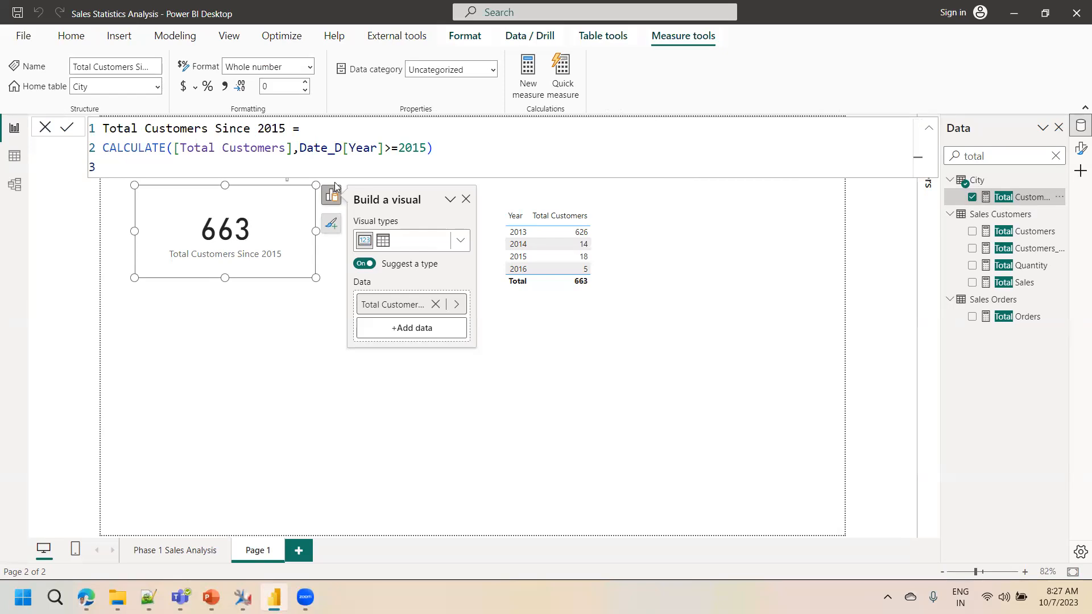
double_click(301, 149)
shift+click(426, 148)
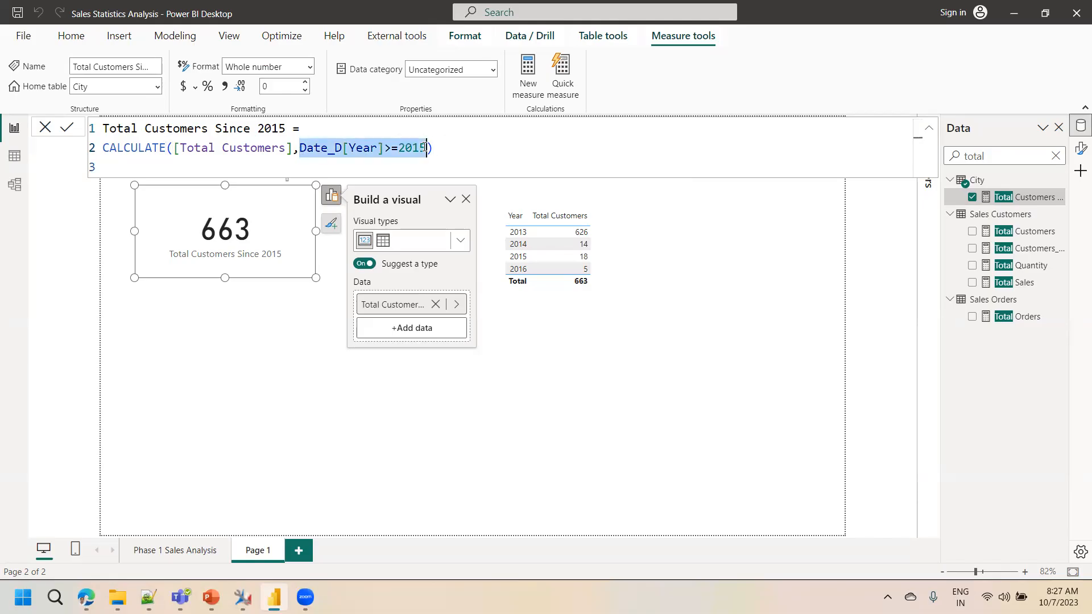
text(year)
key(Tab)
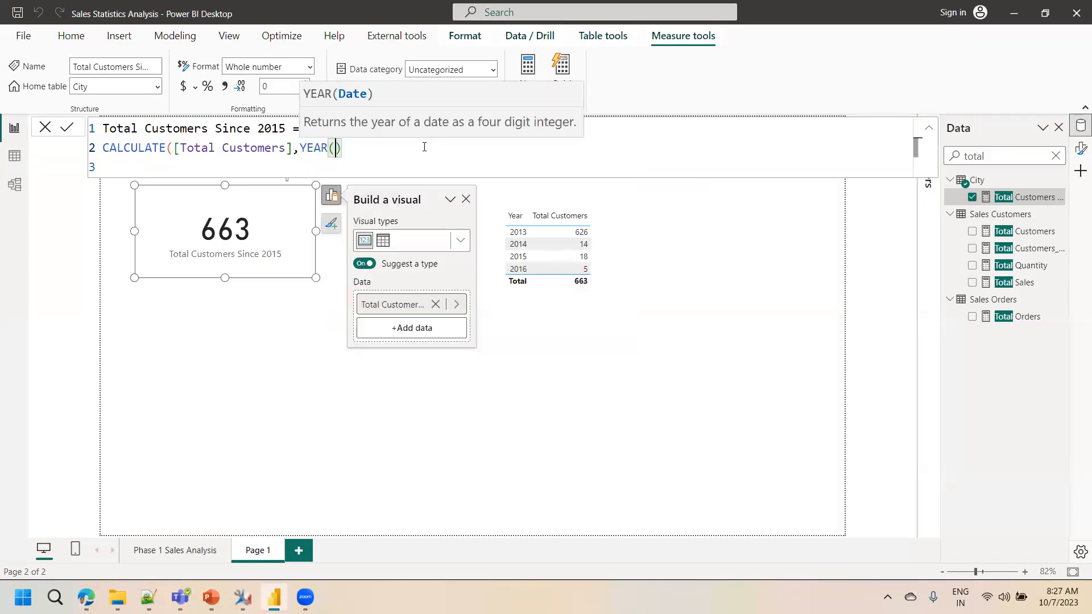
text(account)
key(Tab)
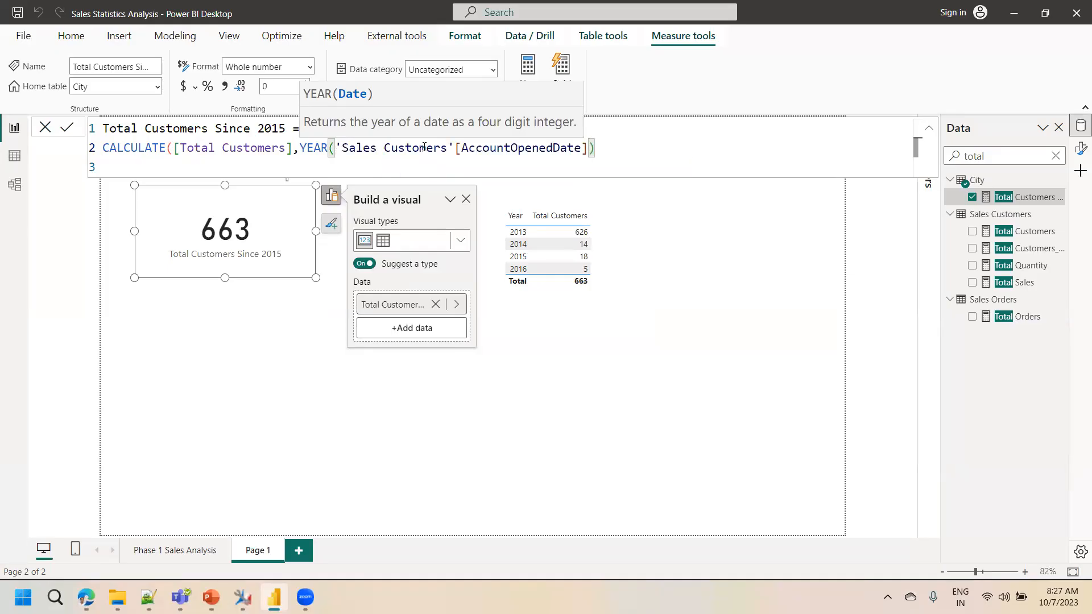
text()>=)
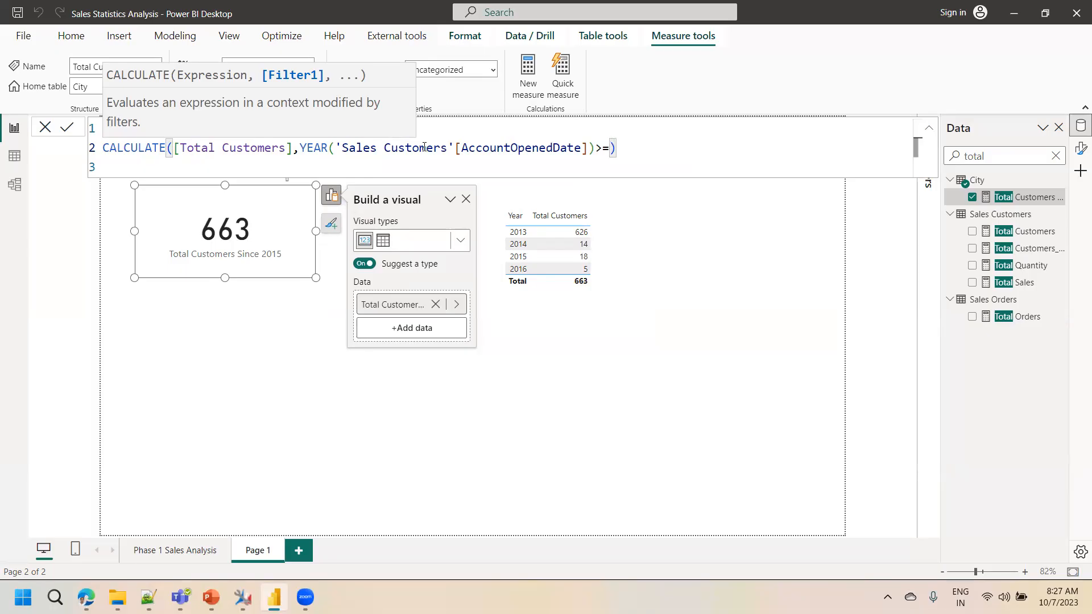
text(2015)
click(66, 127)
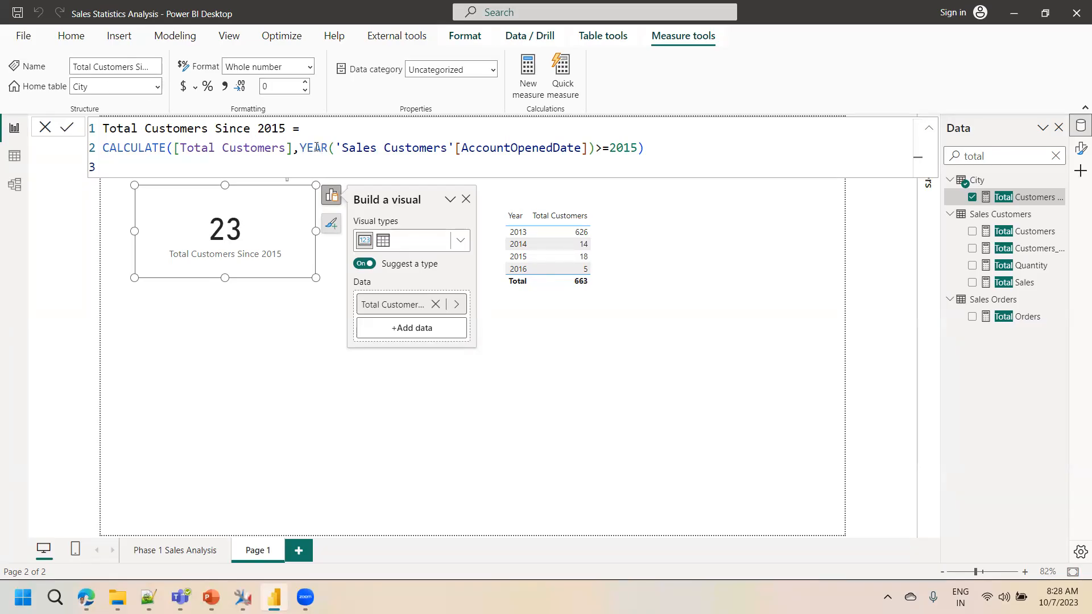
Check the Total Customers Since 2015 card and formula against the yearly table on Page 1, and return to the Phase 1 Sales Analysis page.
click(12, 158)
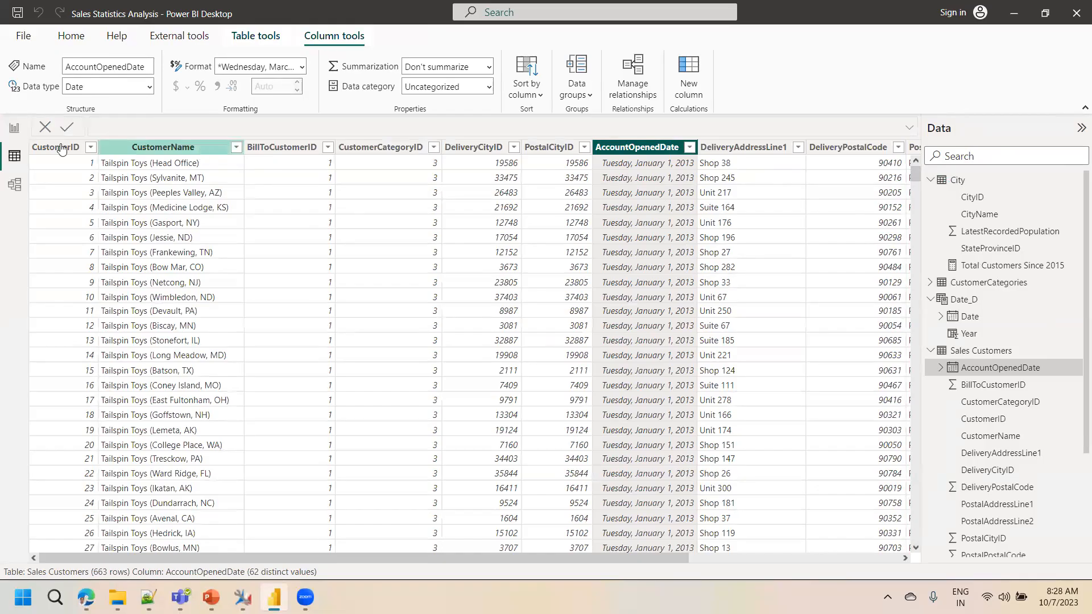
click(14, 127)
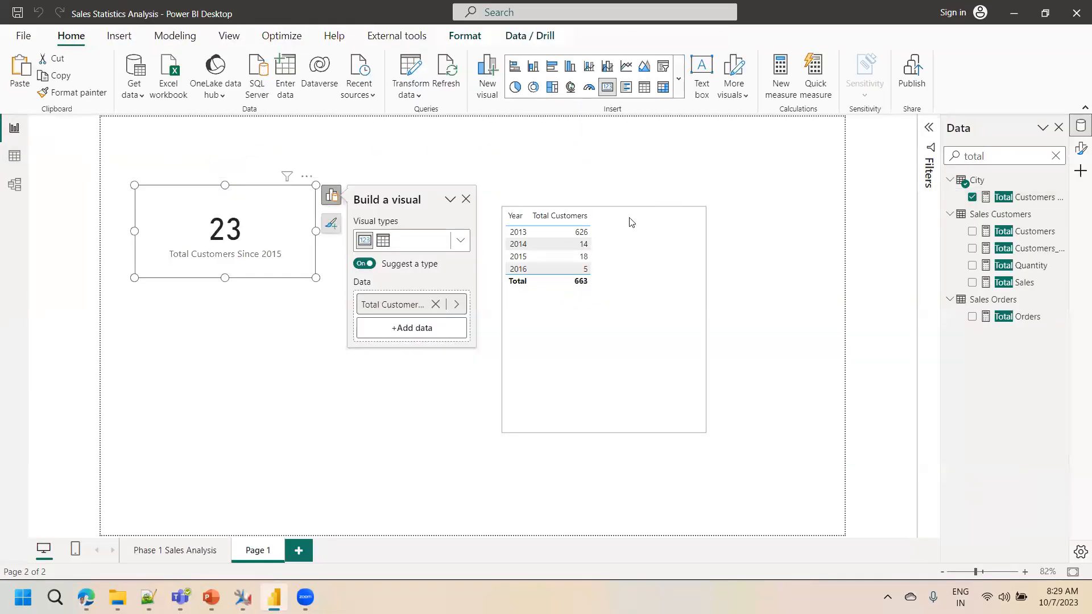
click(1034, 197)
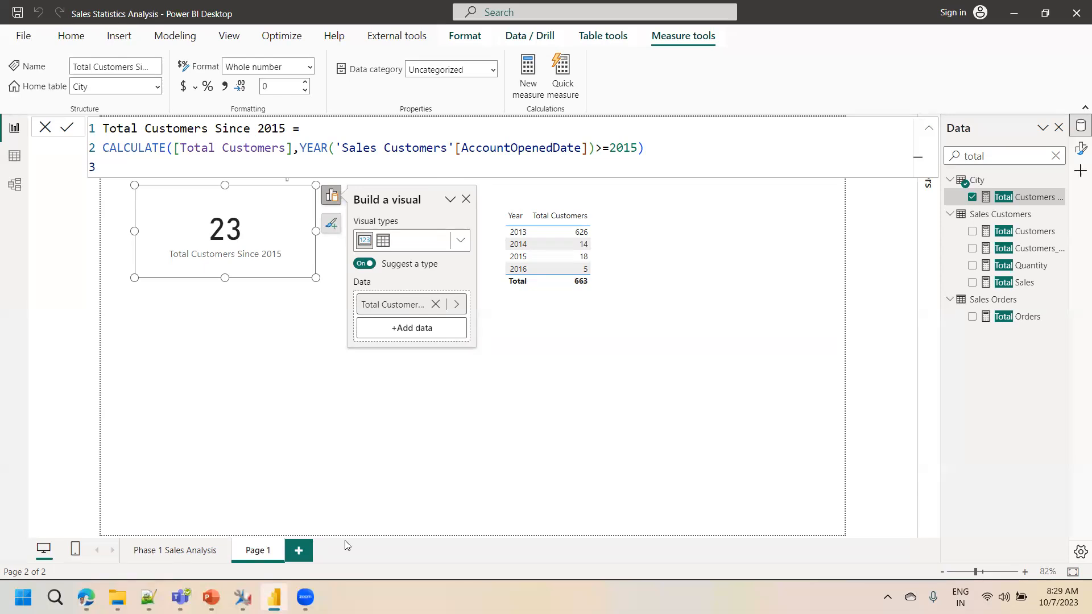
click(359, 466)
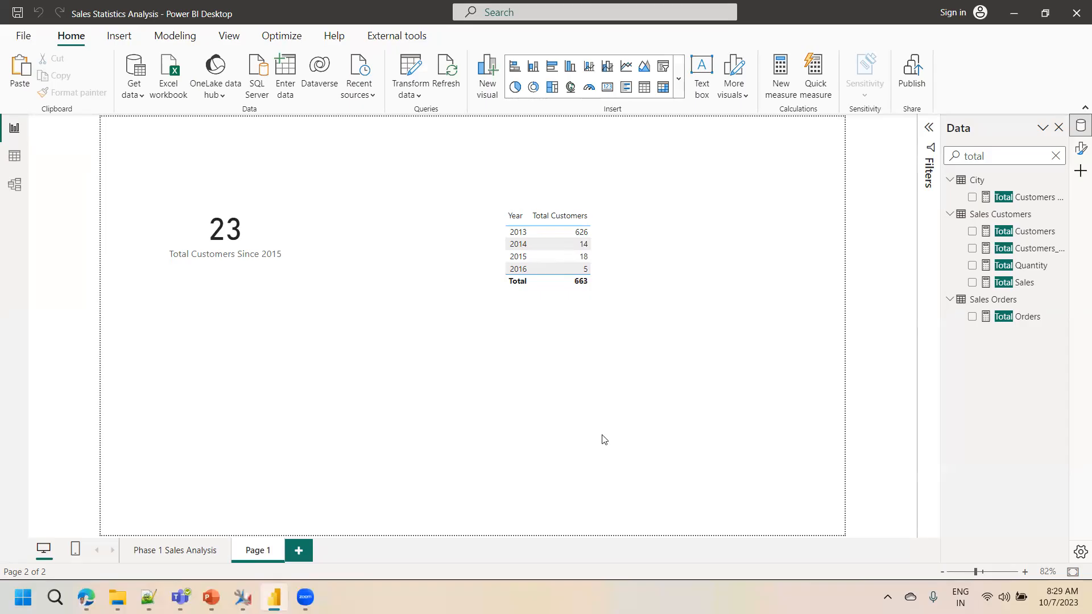
click(185, 552)
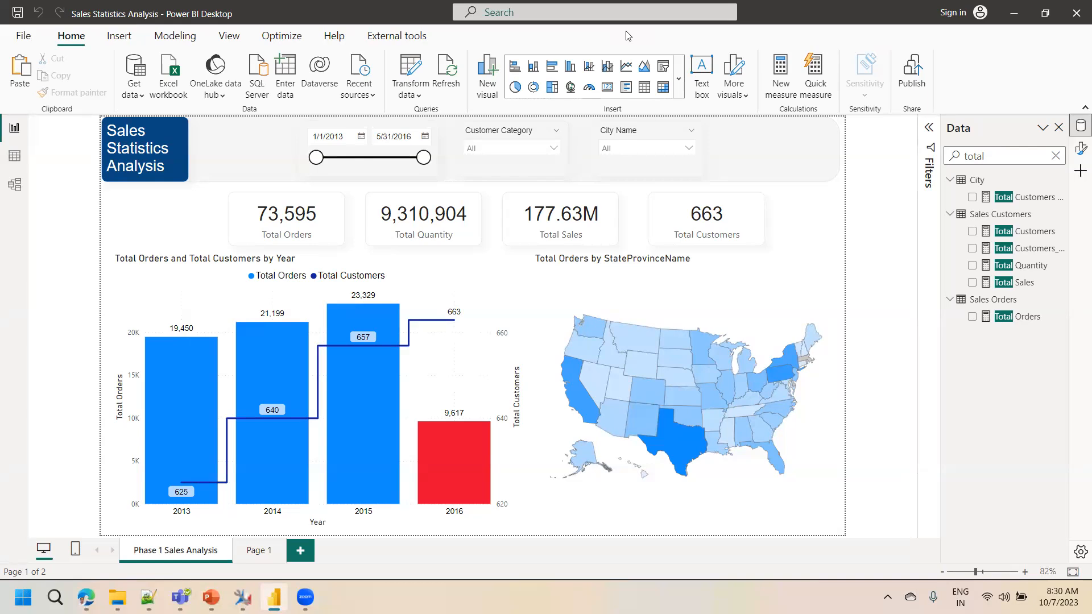
click(965, 14)
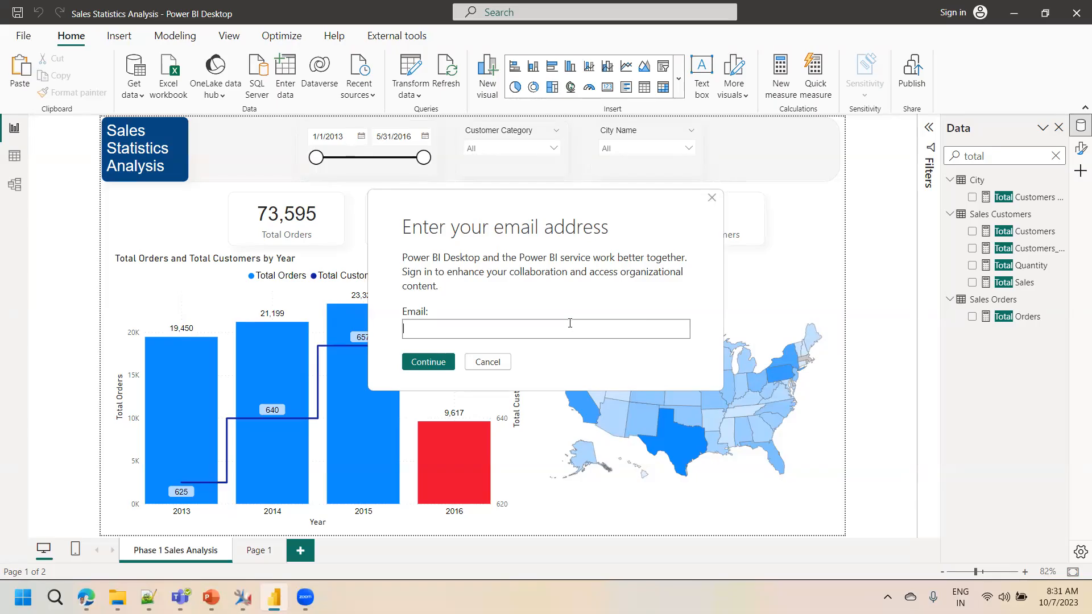
text(gmail, yahoo, hotmails , outlook)
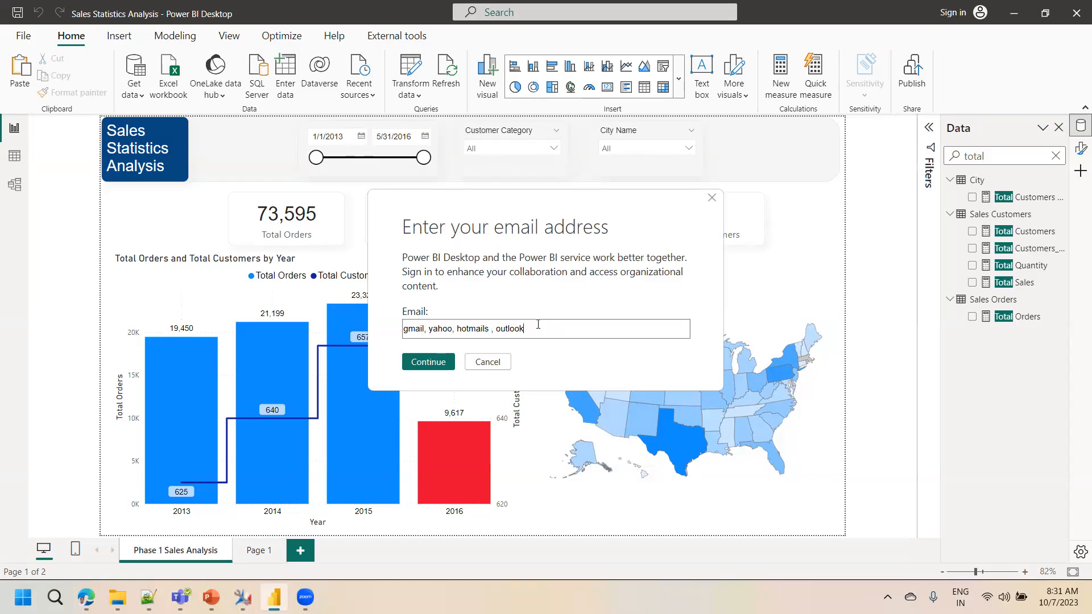
text(not ho)
key(BackSpace)
key(BackSpace)
key(BackSpace)
text(wo)
key(BackSpace)
key(BackSpace)
text(workare)
click(711, 198)
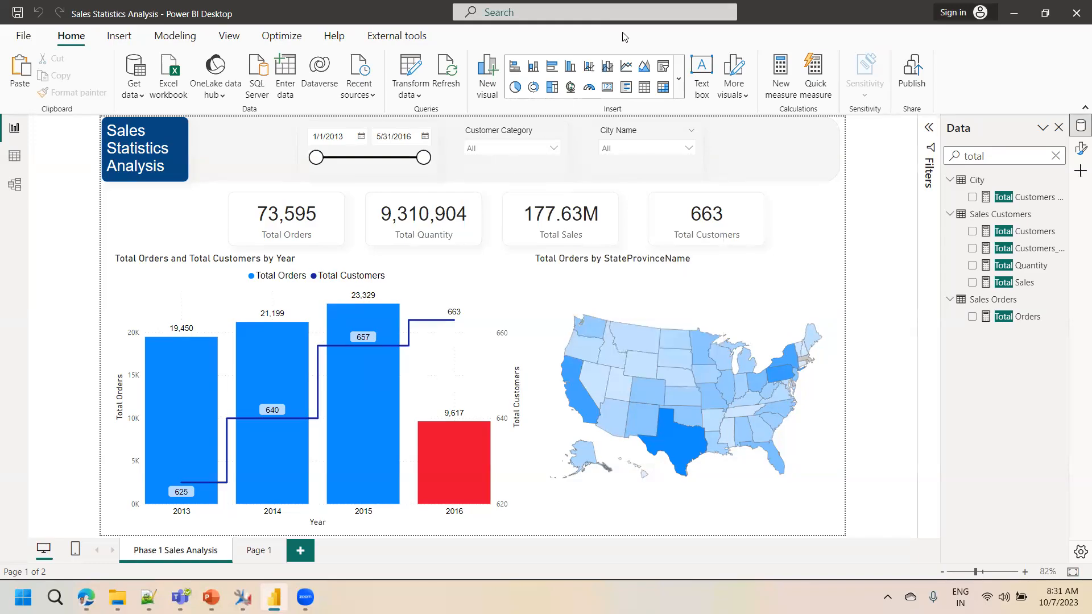